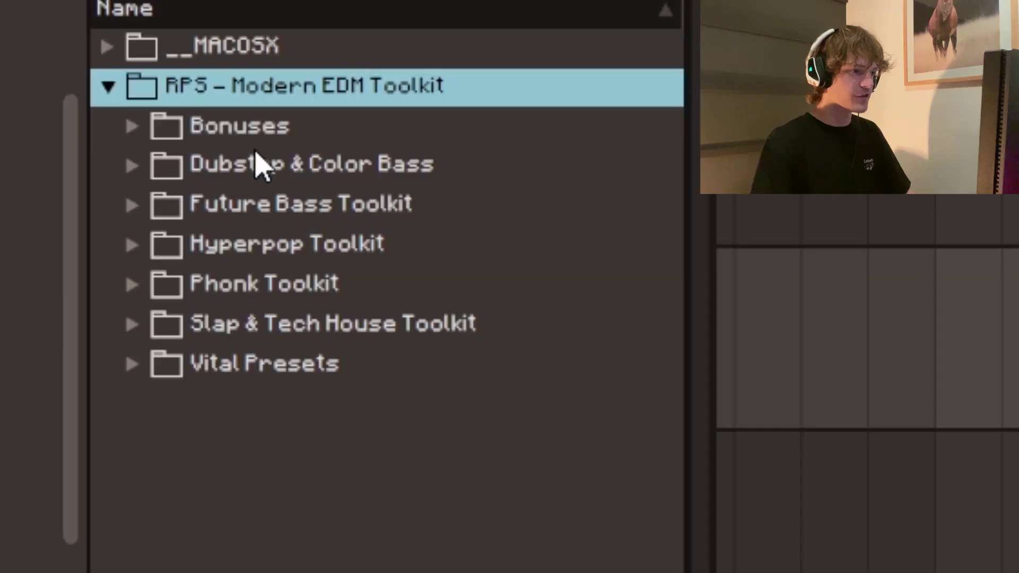
- Browse the genre folders inside the RPS – Modern EDM Toolkit
{"action": "key", "text": "Down"}
{"action": "key", "text": "Down"}
{"action": "key", "text": "Down"}
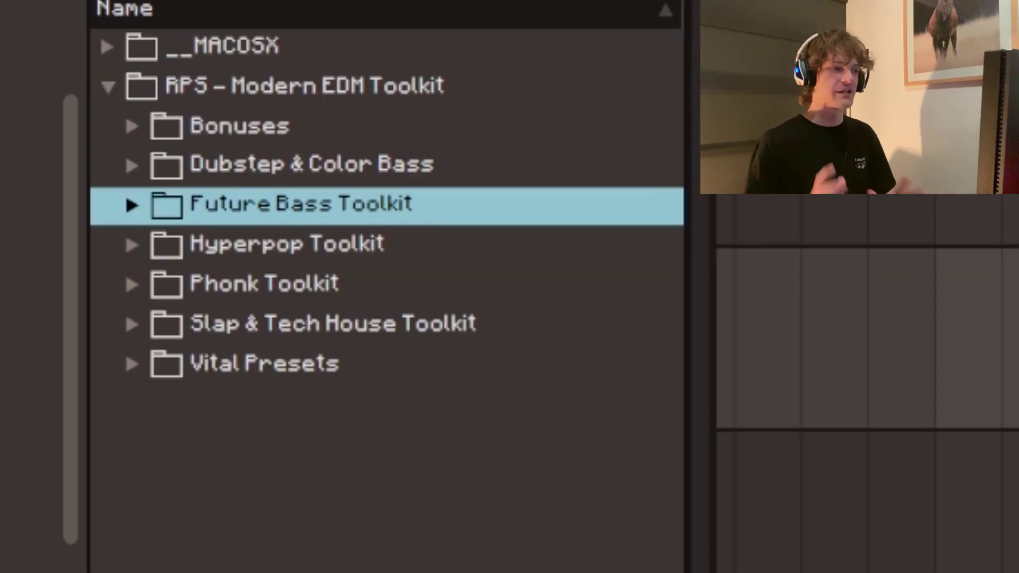
{"action": "key", "text": "Down"}
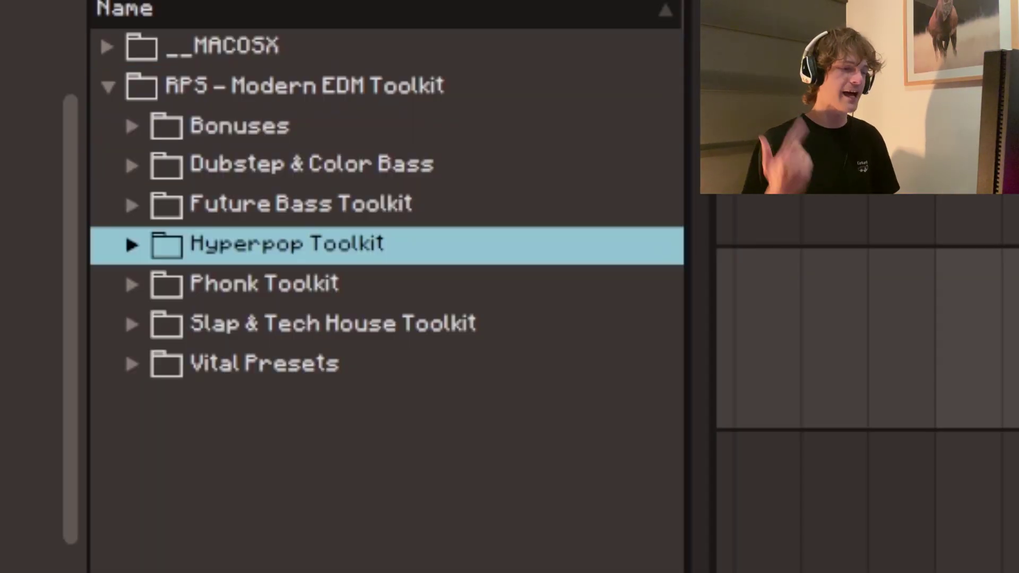
{"action": "key", "text": "Down"}
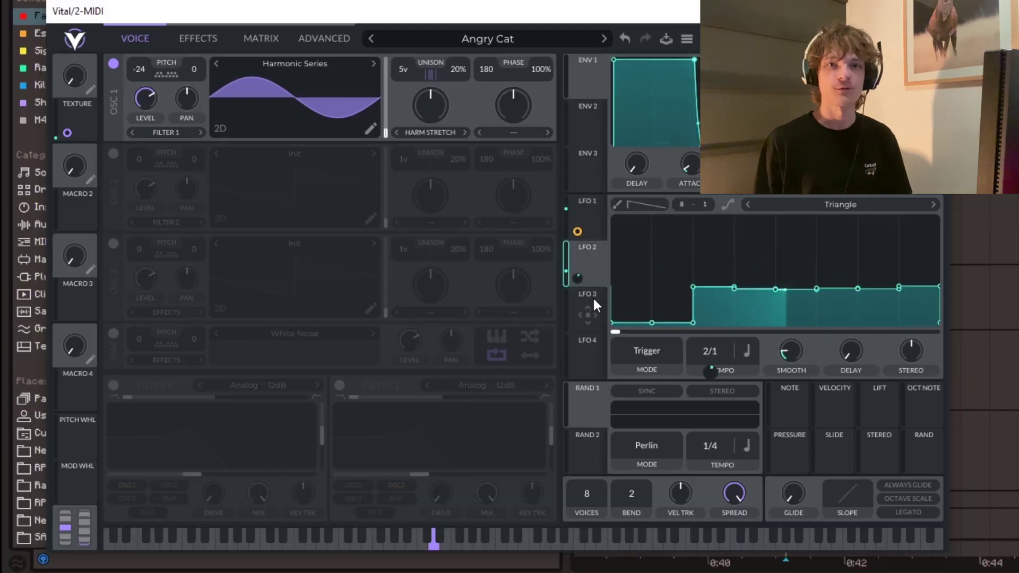
- Show LFO 1 of Vital's Angry Cat preset and turn up the TEXTURE macro
{"action": "left_click", "coordinate": [596, 209]}
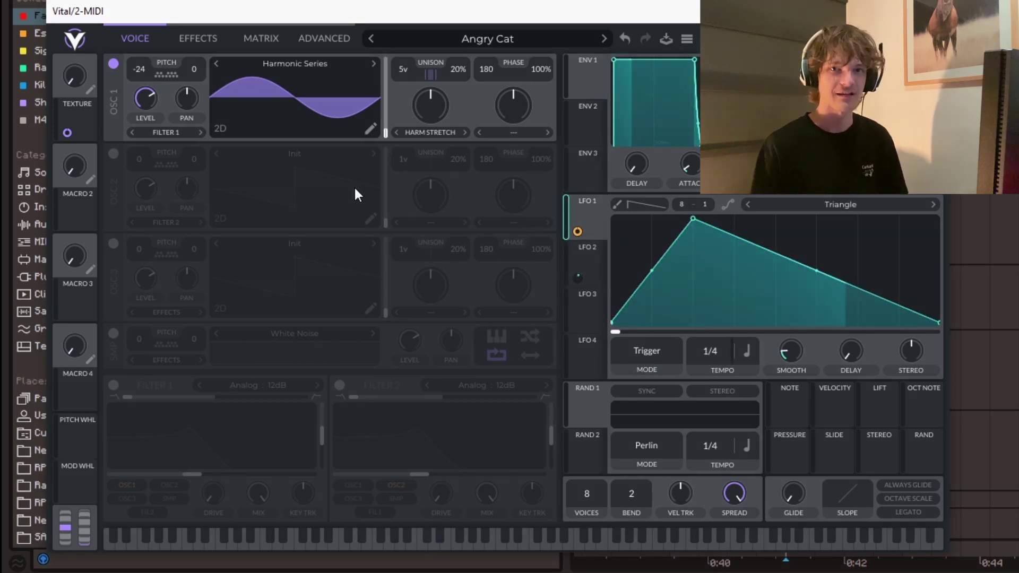
{"action": "left_click_drag", "start_coordinate": [75, 73], "coordinate": [94, 18]}
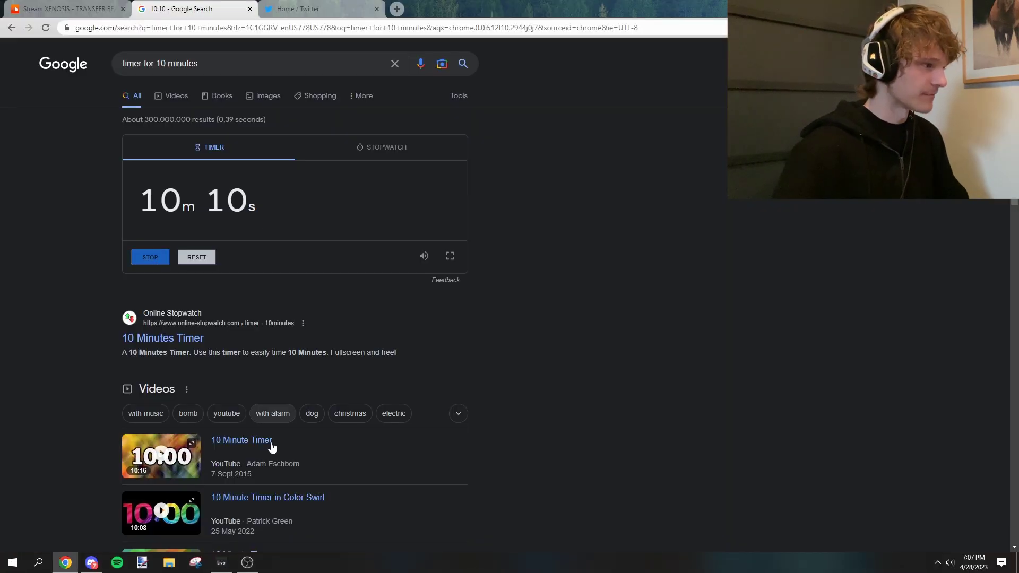
- Switch to Ableton Live, place the RPS Seroom Snare on drum track 11 and repeat it in each of bars 25 to 28
{"action": "key", "text": "alt+Tab"}
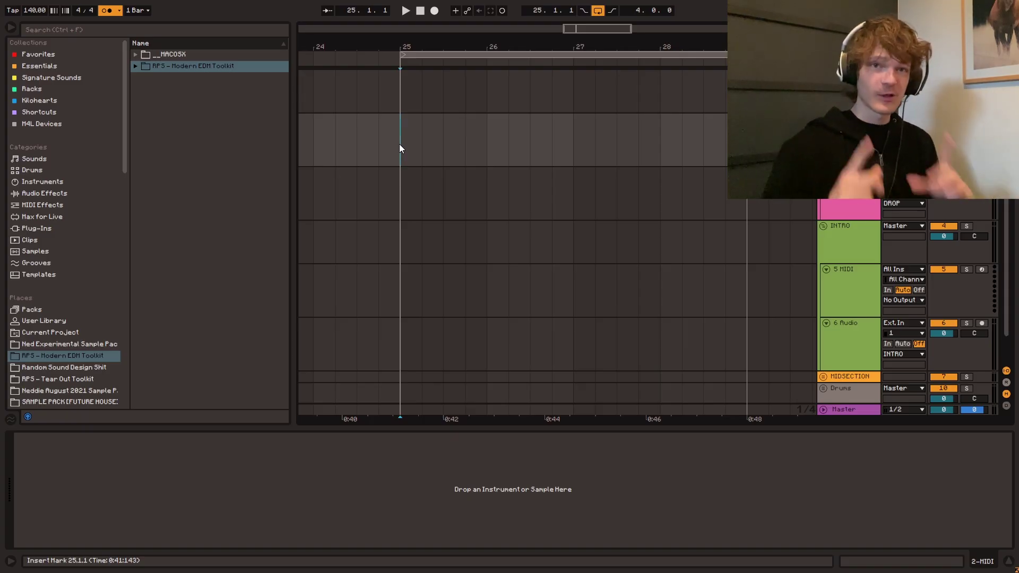
{"action": "left_click", "coordinate": [135, 66]}
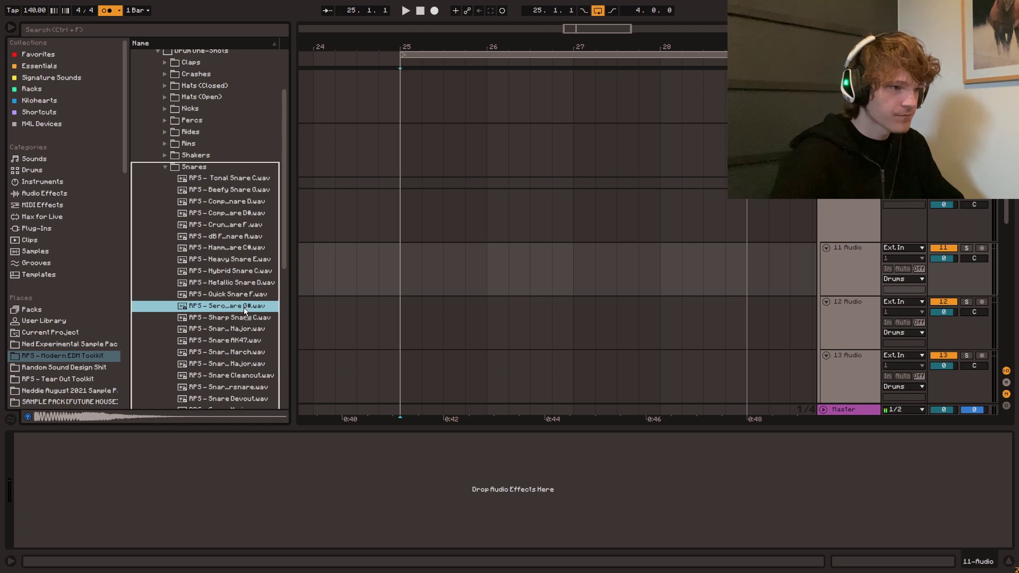
{"action": "left_click_drag", "start_coordinate": [243, 307], "coordinate": [446, 270]}
{"action": "key", "text": "ctrl+d"}
{"action": "key", "text": "ctrl+d"}
{"action": "key", "text": "ctrl+d"}
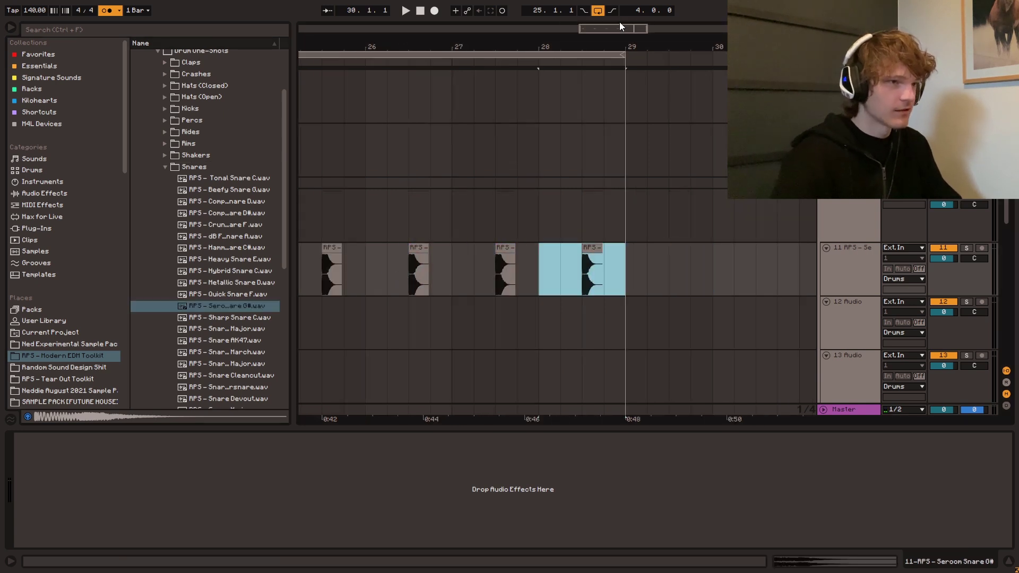
- Find RPS – Modern Kick E.wav in the Kicks folder, place it at bar 25 on drum track 12 and duplicate it over four bars
{"action": "left_click", "coordinate": [164, 167]}
{"action": "left_click", "coordinate": [164, 181]}
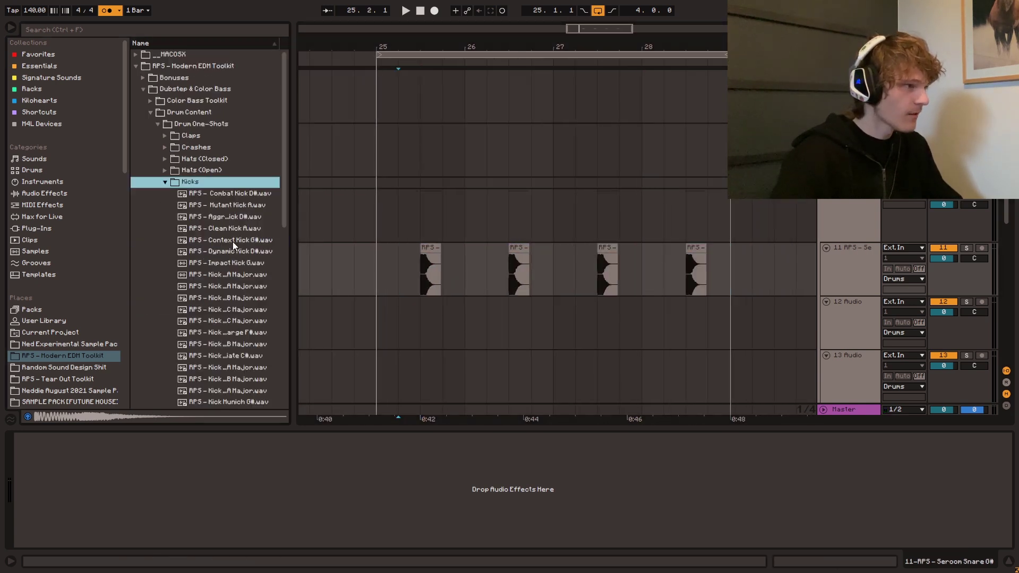
{"action": "scroll", "coordinate": [244, 254], "scroll_direction": "down", "scroll_amount": 4}
{"action": "scroll", "coordinate": [227, 336], "scroll_direction": "down", "scroll_amount": 6}
{"action": "left_click", "coordinate": [211, 261]}
{"action": "left_click_drag", "start_coordinate": [211, 261], "coordinate": [381, 321]}
{"action": "key", "text": "space"}
{"action": "key", "text": "ctrl+d"}
{"action": "key", "text": "ctrl+d"}
{"action": "key", "text": "ctrl+d"}
- Shift bar 26's kick to beat 26.2, and replace the kicks in bars 27 and 28 with a copy of the two-bar pattern
{"action": "left_click", "coordinate": [375, 320]}
{"action": "left_click", "coordinate": [469, 302]}
{"action": "key", "text": "space"}
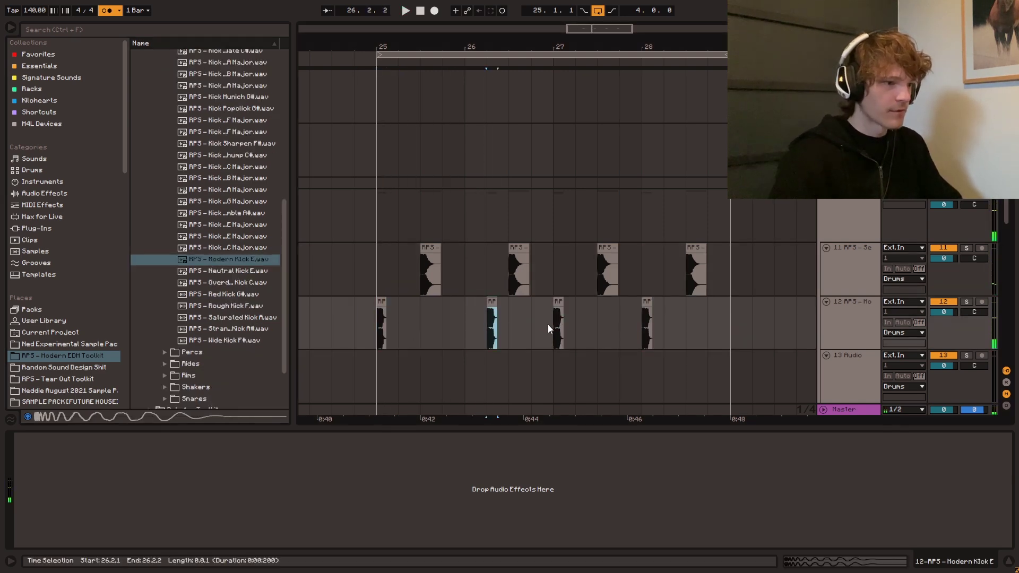
{"action": "key", "text": "Delete"}
{"action": "left_click_drag", "start_coordinate": [751, 325], "coordinate": [555, 336]}
{"action": "key", "text": "ctrl+d"}
- Set the insertion point at bar 25 on audio track 3 of the DROP group and collapse the Dubstep & Color Bass folders
{"action": "scroll", "coordinate": [403, 239], "scroll_direction": "up", "scroll_amount": 4}
{"action": "left_click", "coordinate": [380, 228]}
{"action": "left_click", "coordinate": [373, 149]}
{"action": "left_click", "coordinate": [371, 183]}
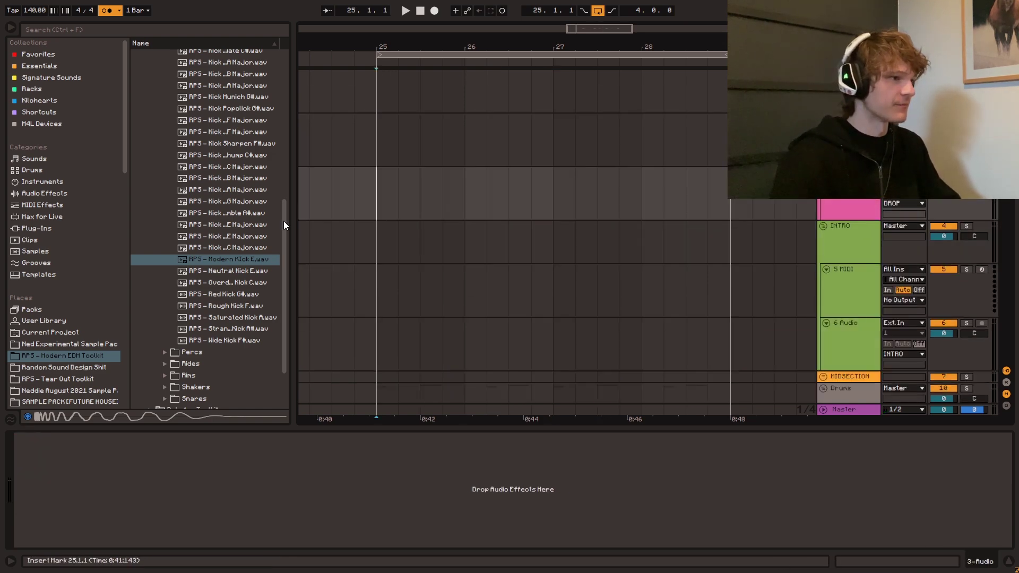
{"action": "scroll", "coordinate": [209, 219], "scroll_direction": "up", "scroll_amount": 6}
{"action": "left_click", "coordinate": [165, 182]}
{"action": "left_click", "coordinate": [143, 89]}
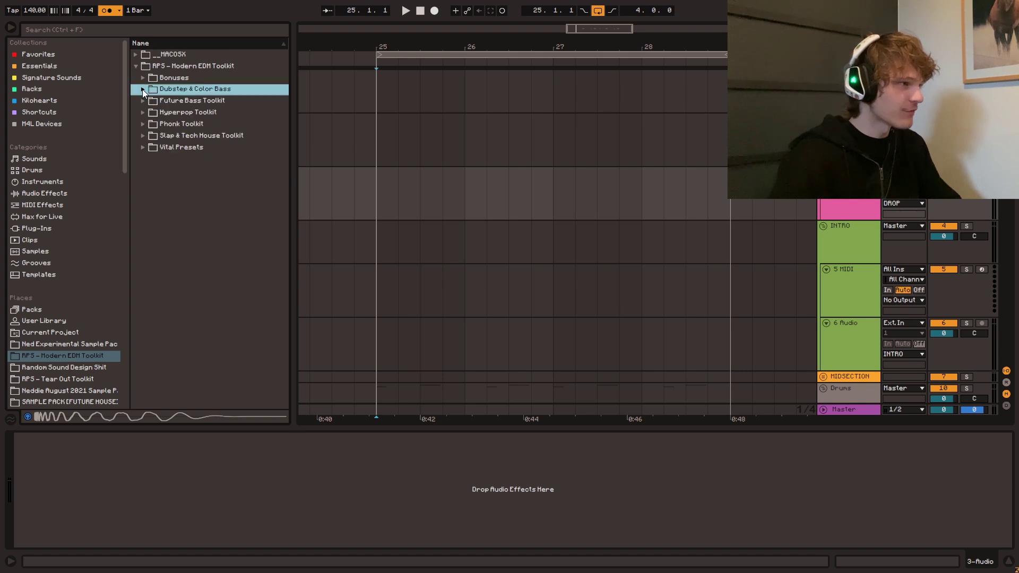
- Audition the Color Bass Toolkit's one-shots and place the Pelagic Bass One-Shot in C# Minor on the DROP group's audio track
{"action": "left_click", "coordinate": [142, 89]}
{"action": "left_click", "coordinate": [150, 112]}
{"action": "left_click", "coordinate": [150, 101]}
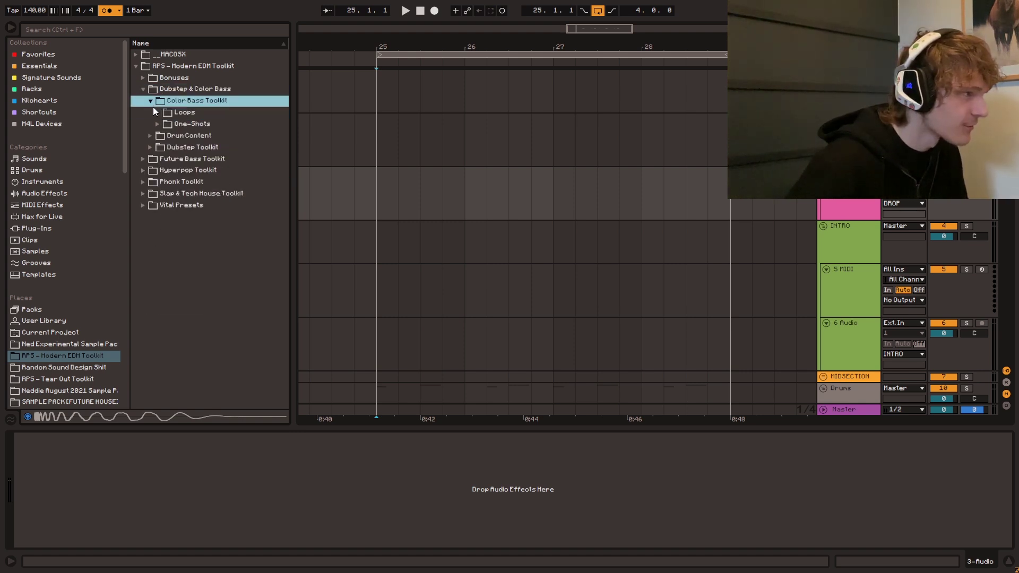
{"action": "left_click", "coordinate": [157, 124]}
{"action": "scroll", "coordinate": [193, 181], "scroll_direction": "down", "scroll_amount": 2}
{"action": "left_click", "coordinate": [205, 203]}
{"action": "left_click", "coordinate": [217, 281]}
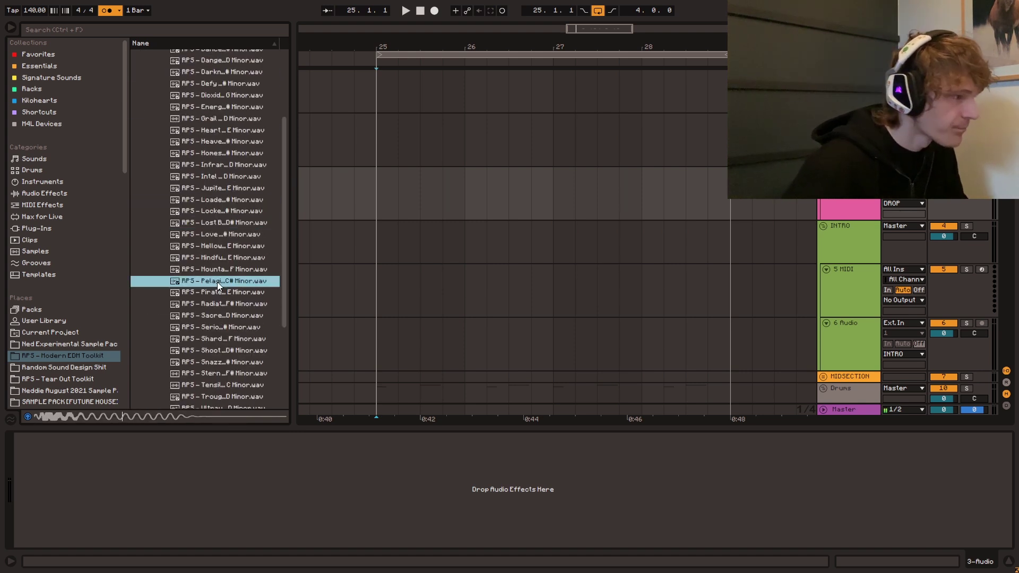
{"action": "left_click_drag", "start_coordinate": [218, 282], "coordinate": [474, 170]}
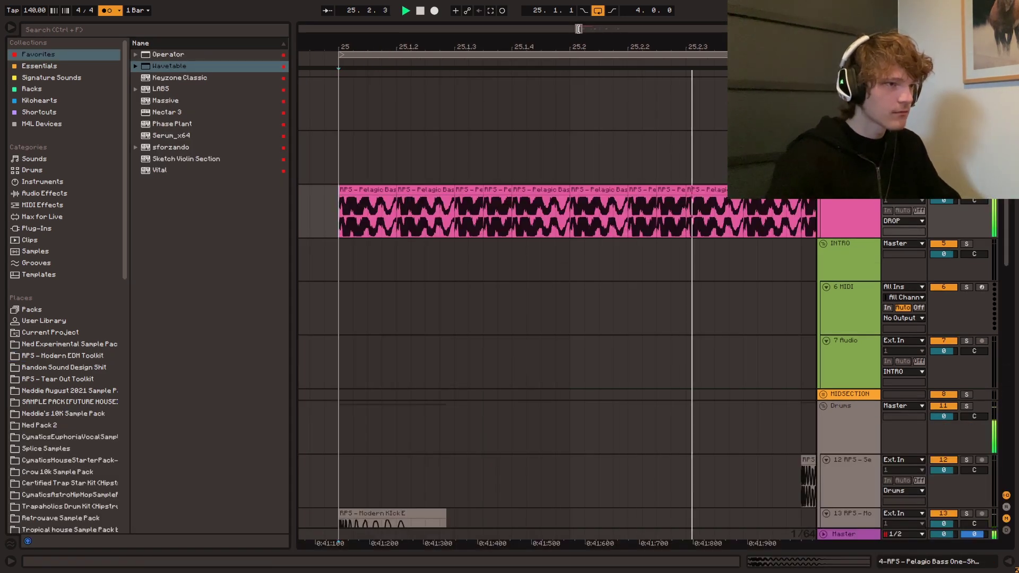
- Solo the Pelagic Bass track and load Amp and PHAT RACK SQUEAKY CLEAN on it from the Essentials collection
{"action": "left_click_drag", "start_coordinate": [579, 29], "coordinate": [588, 15]}
{"action": "key", "text": "space"}
{"action": "double_click", "coordinate": [855, 209]}
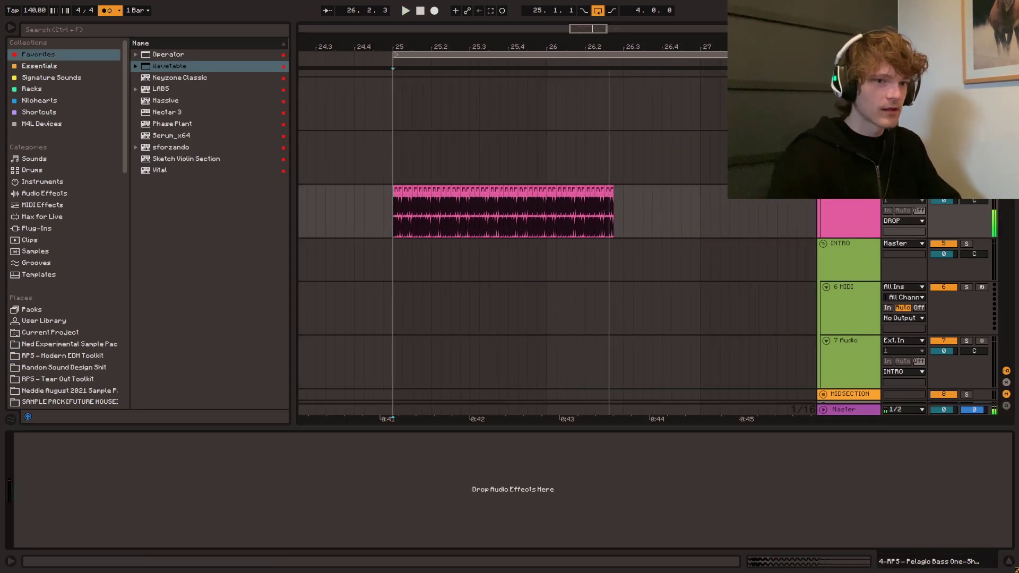
{"action": "left_click", "coordinate": [844, 162]}
{"action": "key", "text": "s"}
{"action": "left_click", "coordinate": [38, 66]}
{"action": "double_click", "coordinate": [202, 309]}
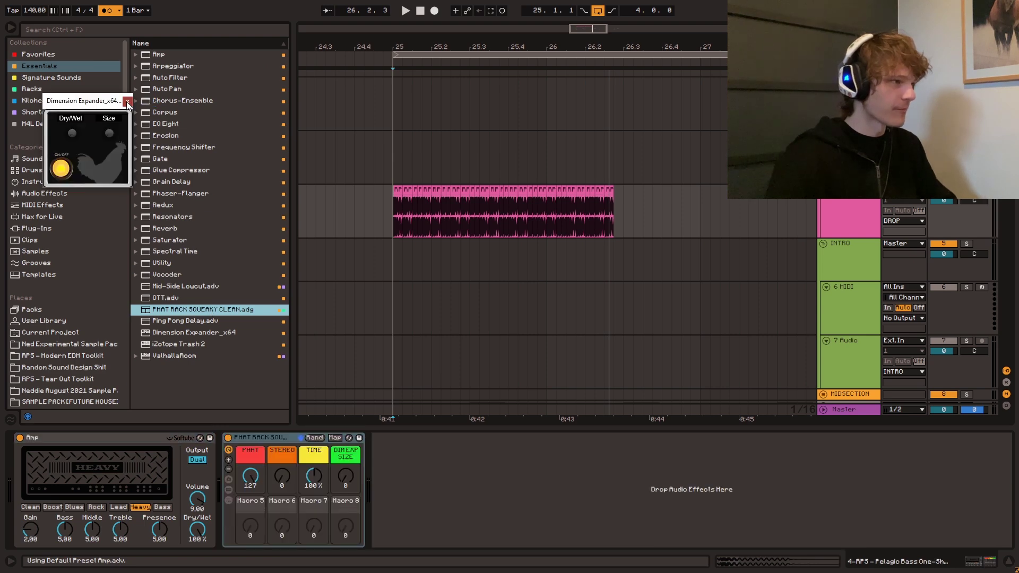
- Insert EQ Eight before the Amp, switch off its low cuts and set the high shelf to about 102 Hz, -13.0 dB and Q 0.10
{"action": "left_click_drag", "start_coordinate": [165, 127], "coordinate": [58, 539]}
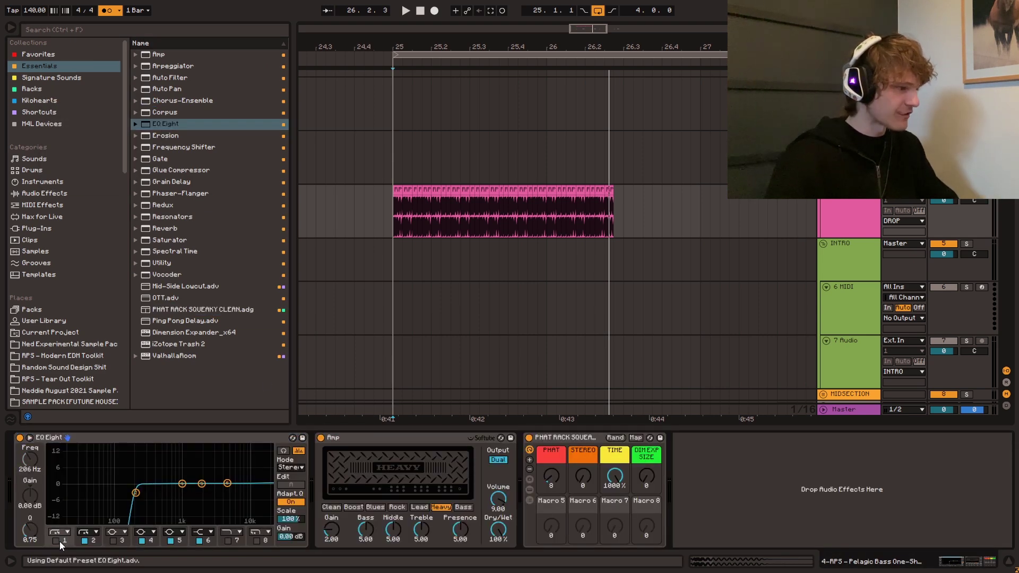
{"action": "left_click_drag", "start_coordinate": [135, 511], "coordinate": [111, 516]}
{"action": "key", "text": "space"}
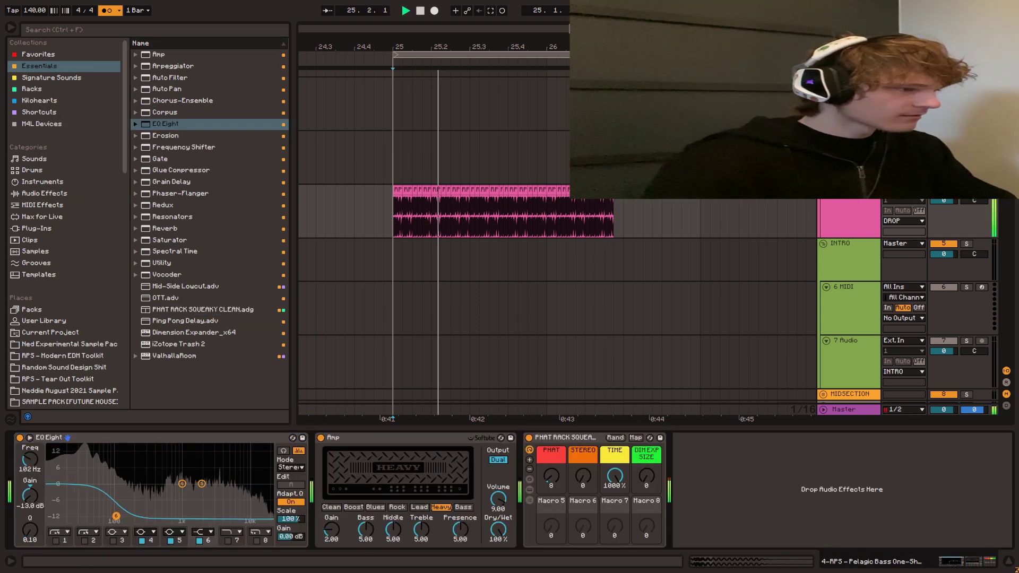
- Audition the crashes in the RPS – Modern EDM Toolkit and place the Knees Dubstep Crash on drum track 14
{"action": "scroll", "coordinate": [441, 286], "scroll_direction": "down", "scroll_amount": 8}
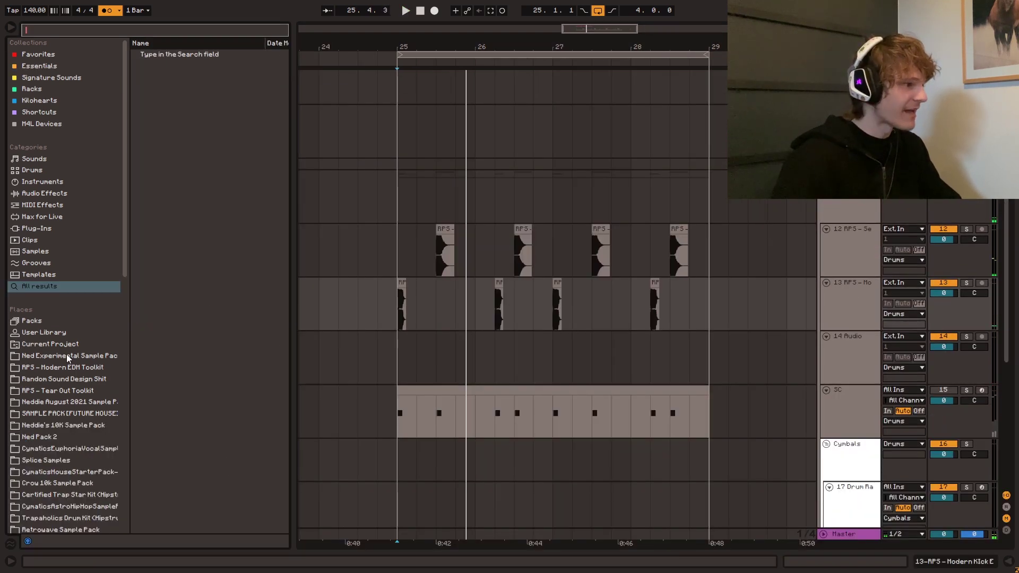
{"action": "key", "text": "Escape"}
{"action": "left_click", "coordinate": [68, 353]}
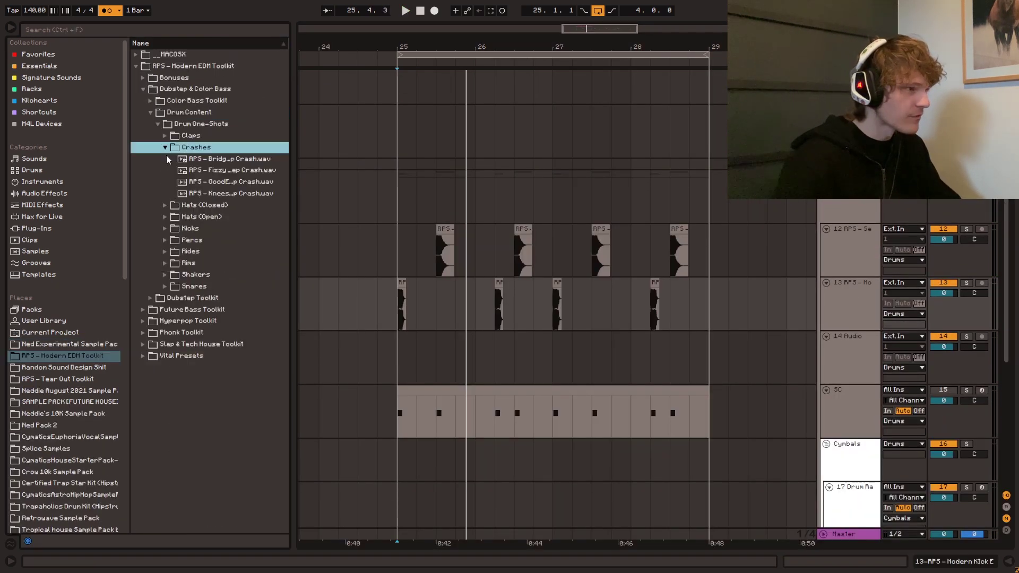
{"action": "key", "text": "Down"}
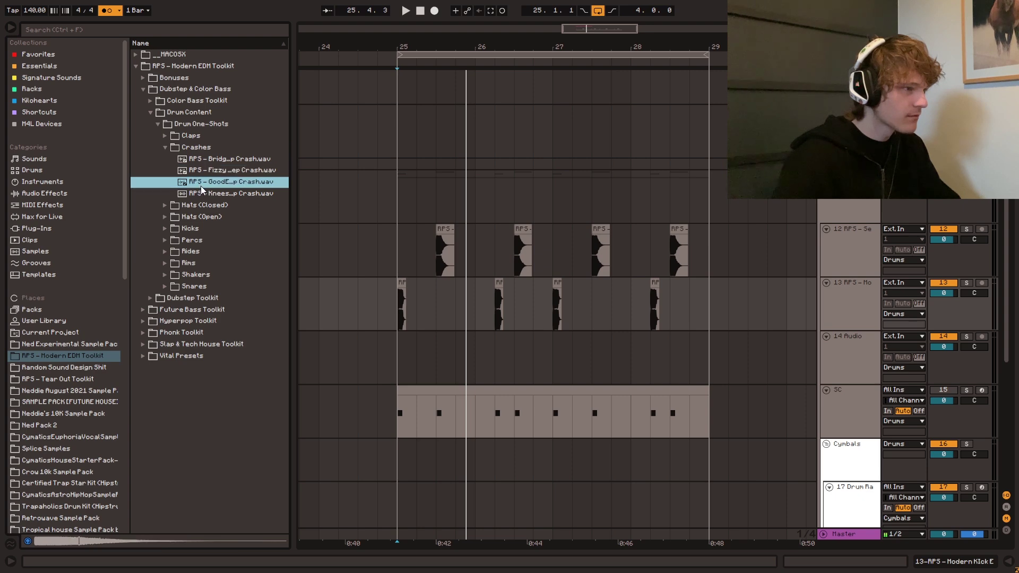
{"action": "key", "text": "Down"}
{"action": "left_click_drag", "start_coordinate": [412, 345], "coordinate": [413, 346]}
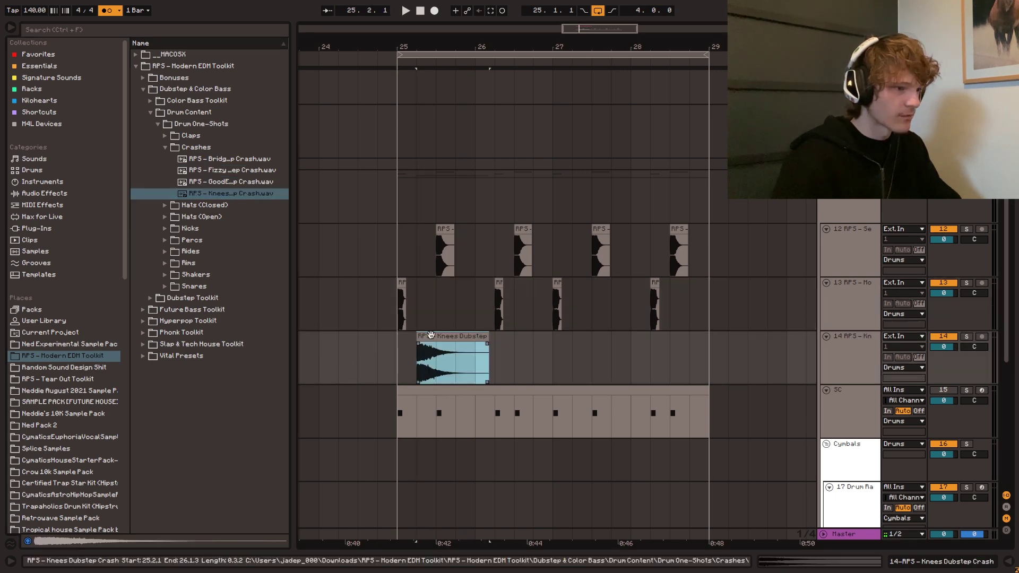
- Duplicate the crash clip repeatedly along the loop
{"action": "key", "text": "ctrl+d"}
{"action": "key", "text": "ctrl+d"}
{"action": "key", "text": "ctrl+d"}
{"action": "key", "text": "ctrl+d"}
{"action": "key", "text": "ctrl+d"}
{"action": "key", "text": "ctrl+d"}
{"action": "key", "text": "ctrl+d"}
{"action": "key", "text": "ctrl+d"}
{"action": "key", "text": "ctrl+d"}
{"action": "key", "text": "ctrl+d"}
{"action": "key", "text": "ctrl+d"}
{"action": "key", "text": "ctrl+d"}
{"action": "key", "text": "ctrl+d"}
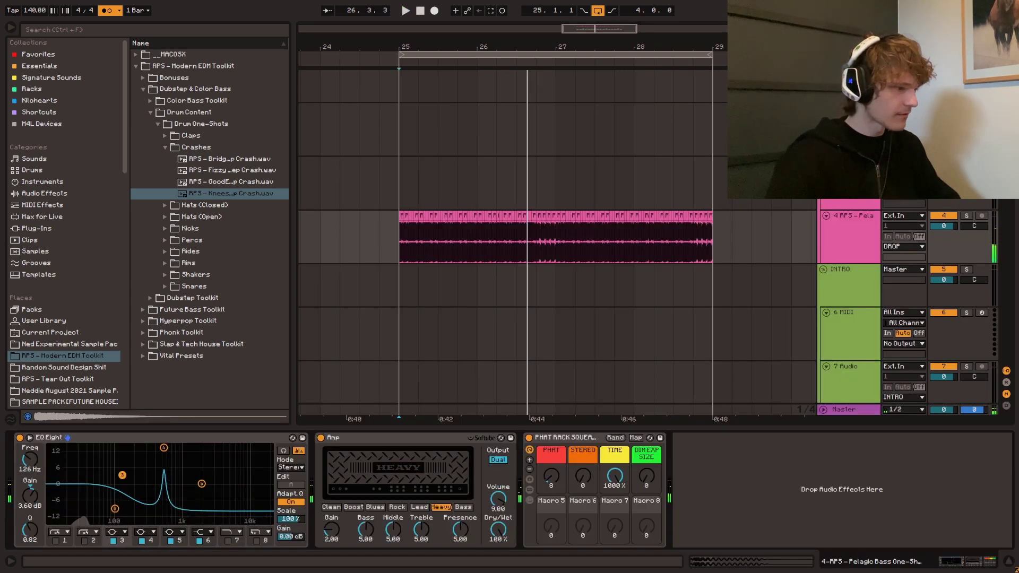
- Insert Saturator and Spectral Time between the Amp and the PHAT rack, and append a second EQ Eight to the bass chain
{"action": "key", "text": "space"}
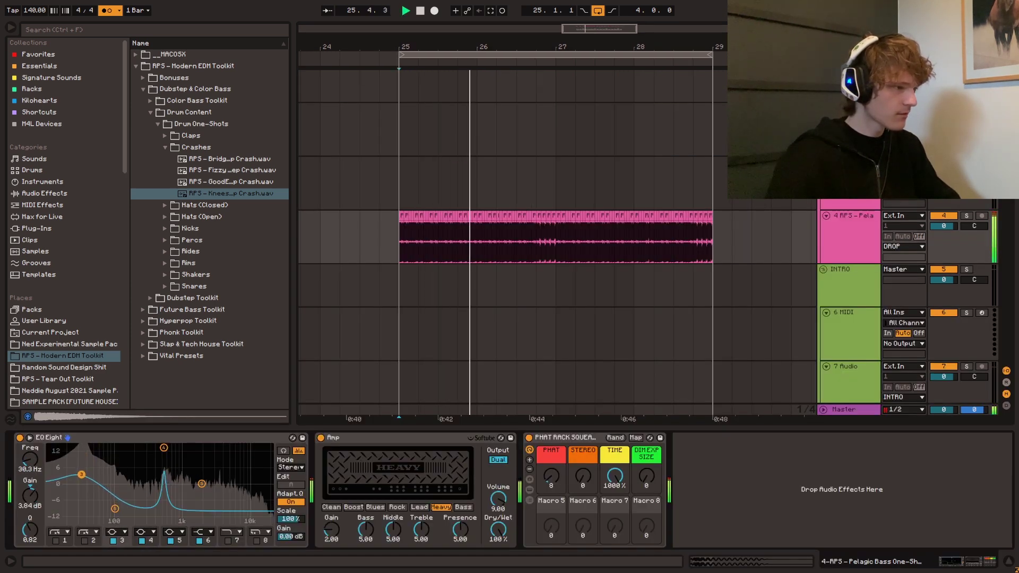
{"action": "left_click", "coordinate": [58, 66]}
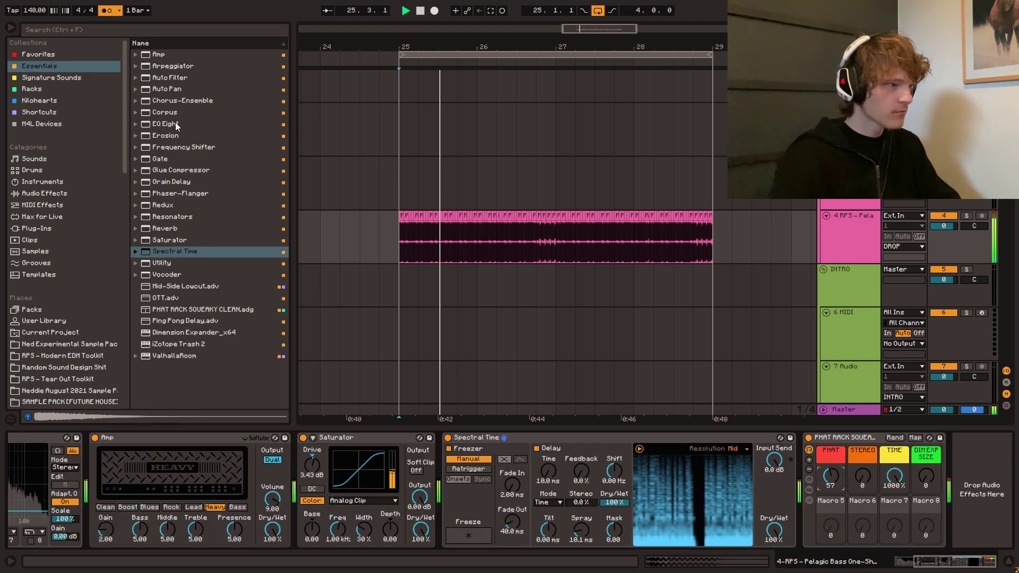
{"action": "double_click", "coordinate": [175, 124]}
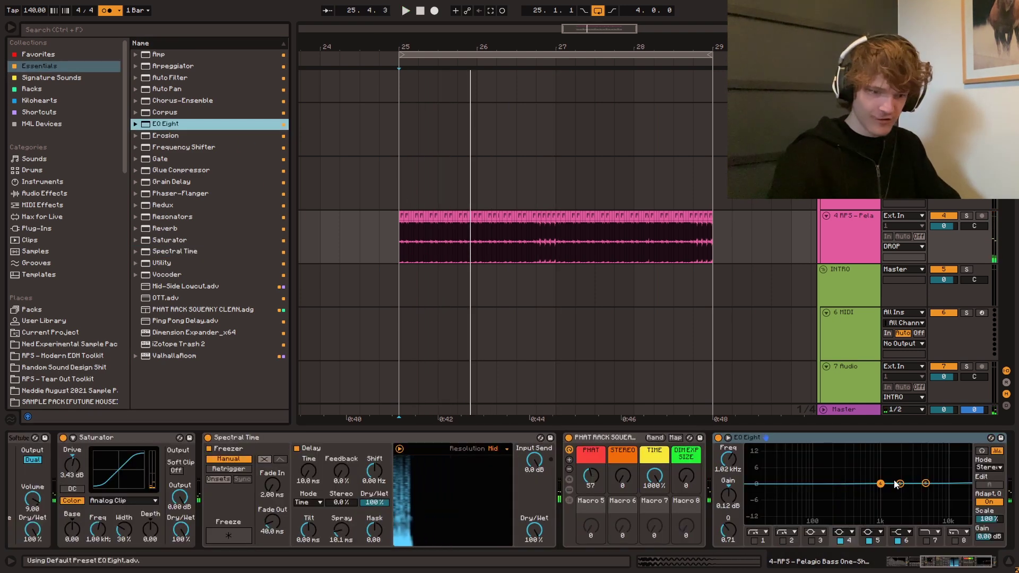
- Shape the second EQ Eight's bands while listening, boosting the high band by 6.32 dB at 5.05 kHz with Q 0.19
{"action": "key", "text": "space"}
{"action": "left_click_drag", "start_coordinate": [880, 483], "coordinate": [781, 478]}
{"action": "left_click", "coordinate": [900, 483]}
{"action": "left_click_drag", "start_coordinate": [901, 483], "coordinate": [862, 471]}
{"action": "key", "text": "space"}
{"action": "key", "text": "space"}
{"action": "mouse_move", "coordinate": [926, 483]}
{"action": "left_mouse_down"}
{"action": "mouse_move", "coordinate": [926, 468]}
{"action": "mouse_move", "coordinate": [926, 478]}
{"action": "left_mouse_up"}
{"action": "key", "text": "space"}
- Add a second PHAT RACK SQUEAKY CLEAN and another EQ Eight to the Pelagic Bass chain
{"action": "double_click", "coordinate": [226, 309]}
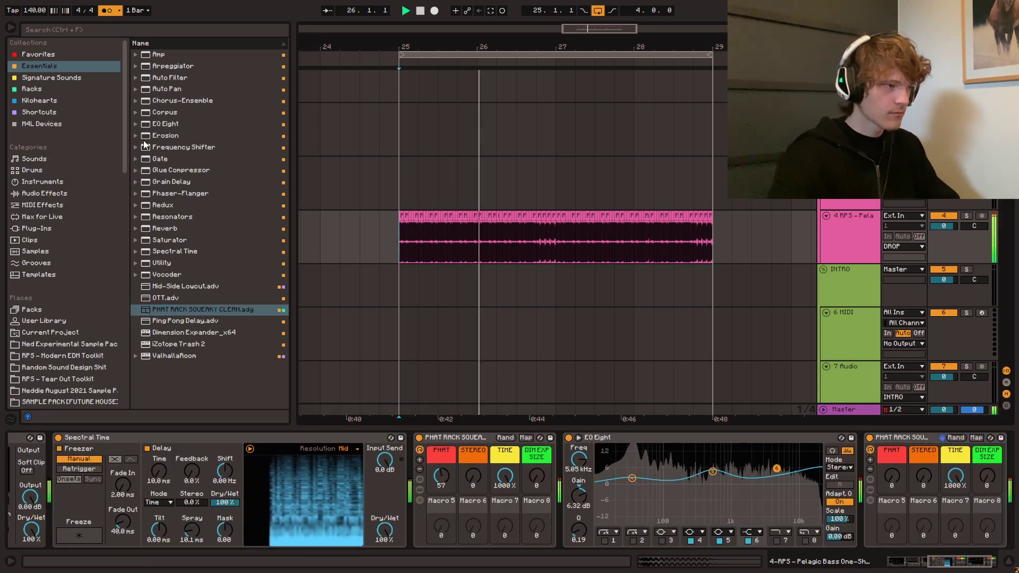
{"action": "left_click_drag", "start_coordinate": [165, 124], "coordinate": [769, 521]}
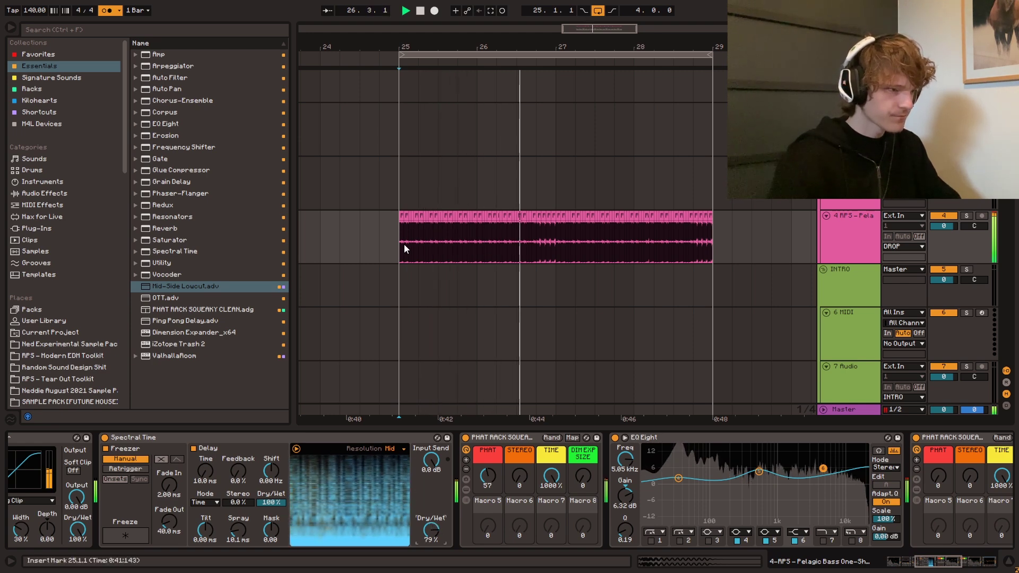
- Insert an audio track below the Pelagic Bass and place the Color Bass Toolkit's Trough Bass One-Shot in D Minor on it at 25.2
{"action": "key", "text": "ctrl+t"}
{"action": "key", "text": "space"}
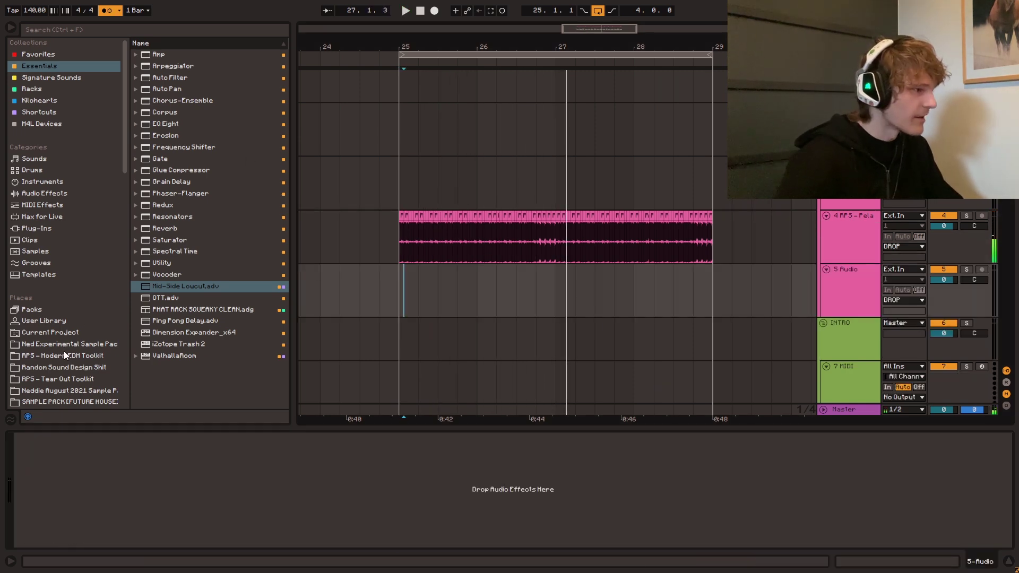
{"action": "left_click", "coordinate": [64, 355]}
{"action": "left_click", "coordinate": [165, 148]}
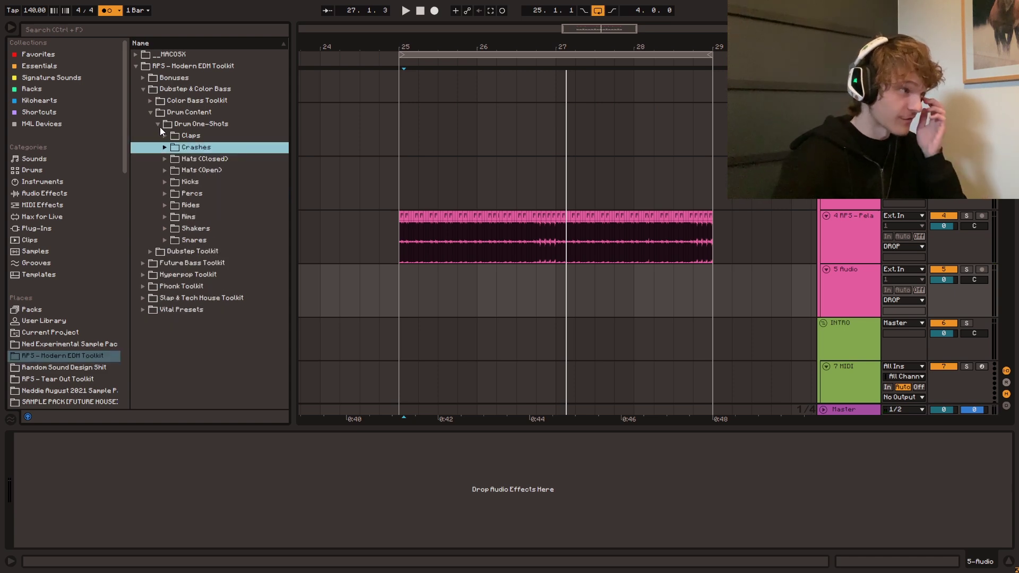
{"action": "left_click", "coordinate": [151, 113]}
{"action": "left_click", "coordinate": [152, 102]}
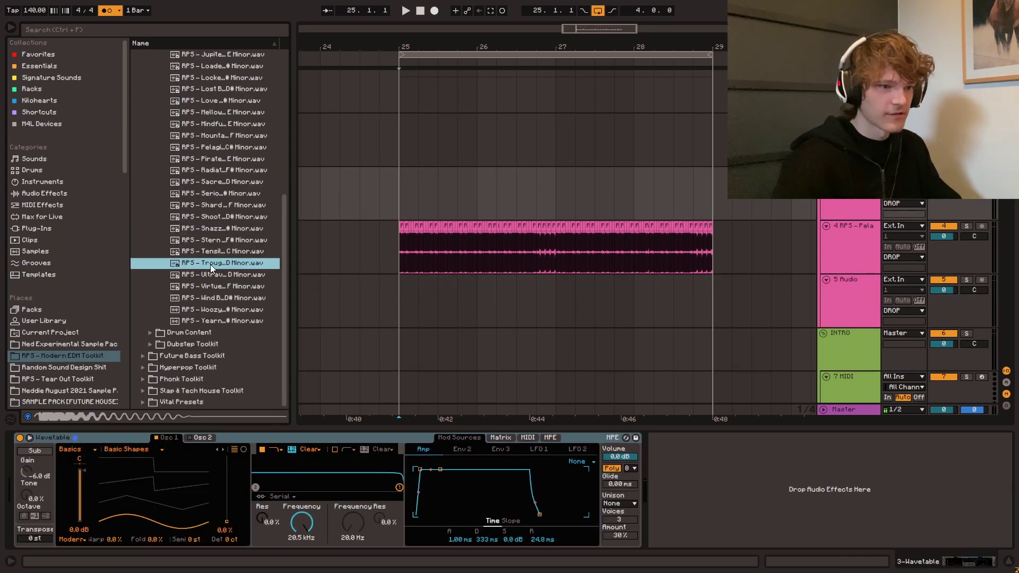
{"action": "left_click_drag", "start_coordinate": [210, 264], "coordinate": [431, 290]}
- Solo the Trough Bass track and play its clip
{"action": "left_click_drag", "start_coordinate": [579, 29], "coordinate": [576, 80]}
{"action": "double_click", "coordinate": [549, 282]}
{"action": "key", "text": "space"}
{"action": "left_click_drag", "start_coordinate": [278, 22], "coordinate": [371, 546]}
{"action": "key", "text": "space"}
{"action": "double_click", "coordinate": [849, 149]}
{"action": "key", "text": "space"}
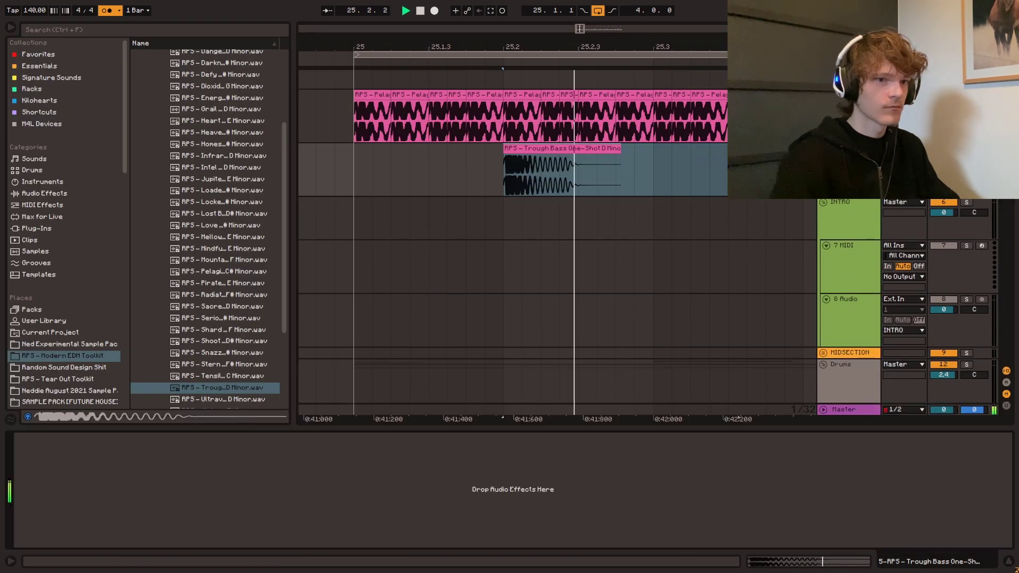
- Load ValhallaRoom on the Trough Bass track and insert EQ Eight before it
{"action": "left_click", "coordinate": [47, 69]}
{"action": "double_click", "coordinate": [196, 356]}
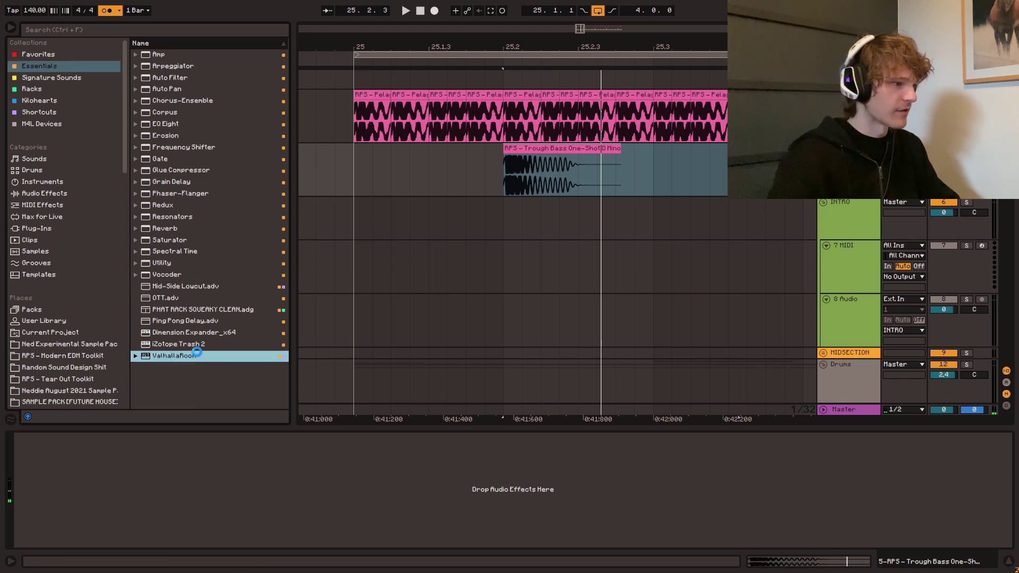
{"action": "left_click", "coordinate": [422, 60]}
{"action": "key", "text": "Return"}
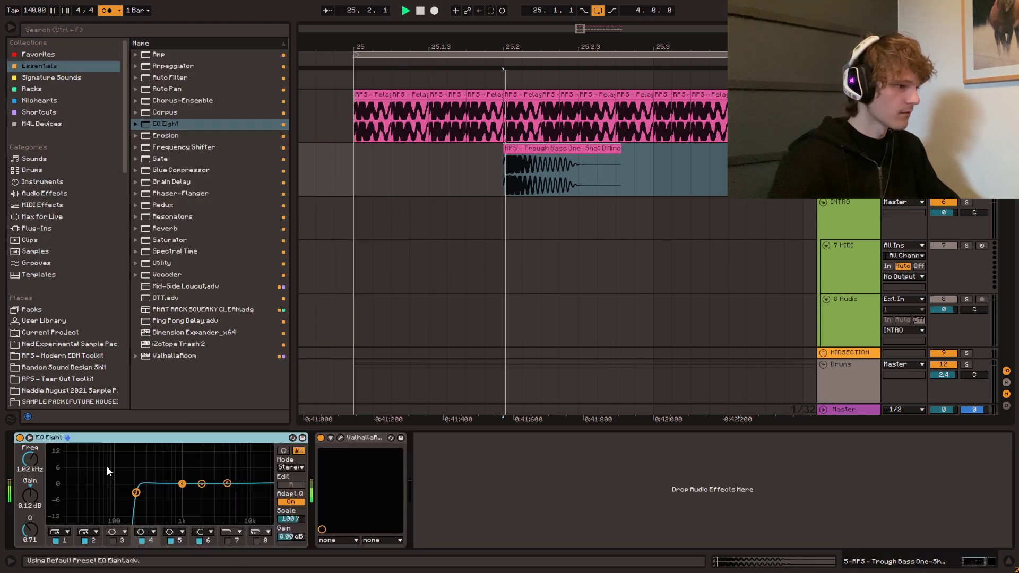
- Repeat the Trough Bass one-shot on every beat from bar 25 up to bar 29
{"action": "key", "text": "space"}
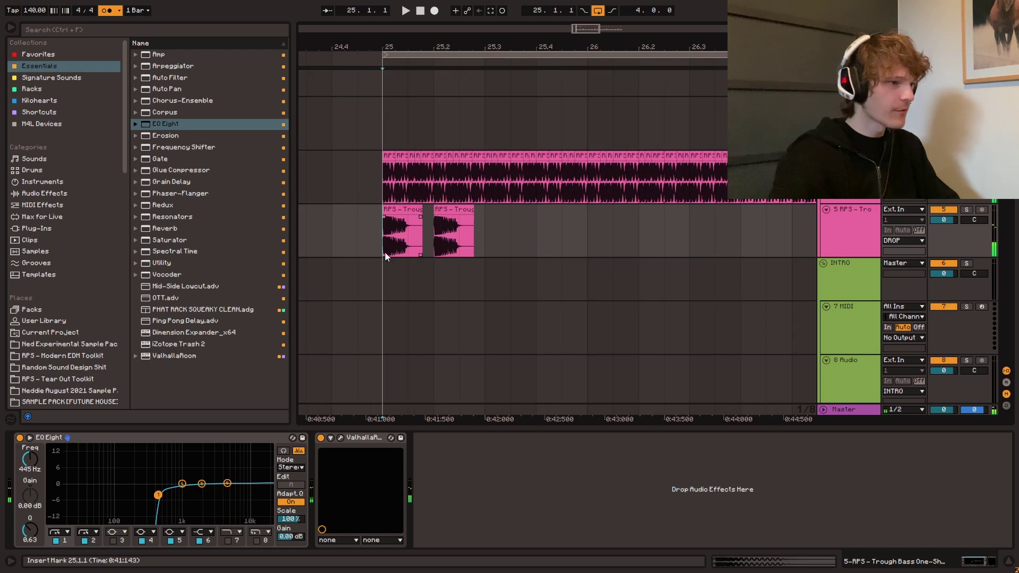
{"action": "left_click_drag", "start_coordinate": [384, 252], "coordinate": [492, 235]}
{"action": "key", "text": "ctrl+d"}
{"action": "key", "text": "ctrl+d"}
{"action": "left_click_drag", "start_coordinate": [587, 30], "coordinate": [513, 11]}
{"action": "key", "text": "ctrl+d"}
{"action": "key", "text": "ctrl+d"}
{"action": "key", "text": "ctrl+d"}
{"action": "key", "text": "ctrl+d"}
{"action": "key", "text": "ctrl+d"}
{"action": "key", "text": "ctrl+d"}
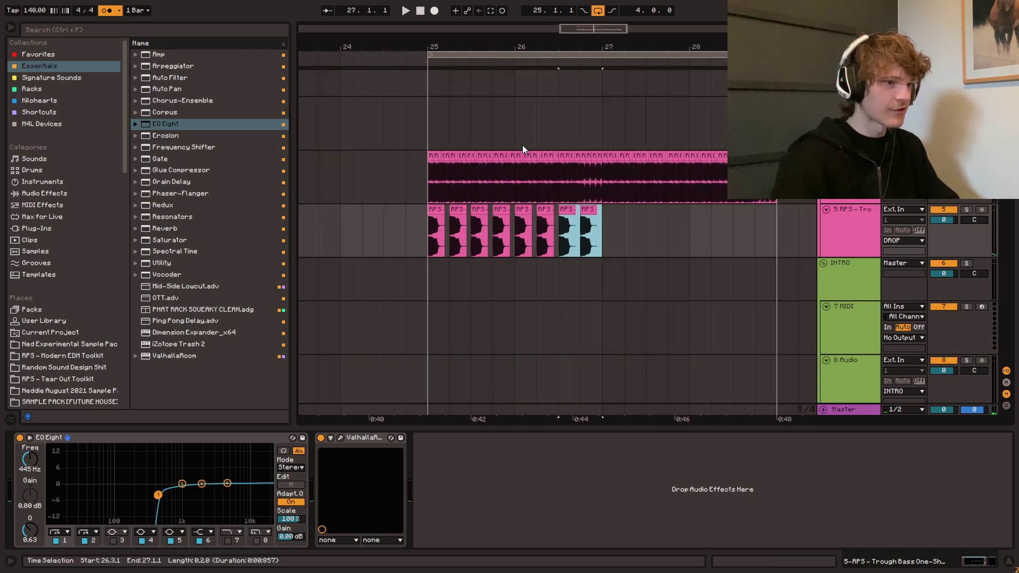
{"action": "key", "text": "ctrl+z"}
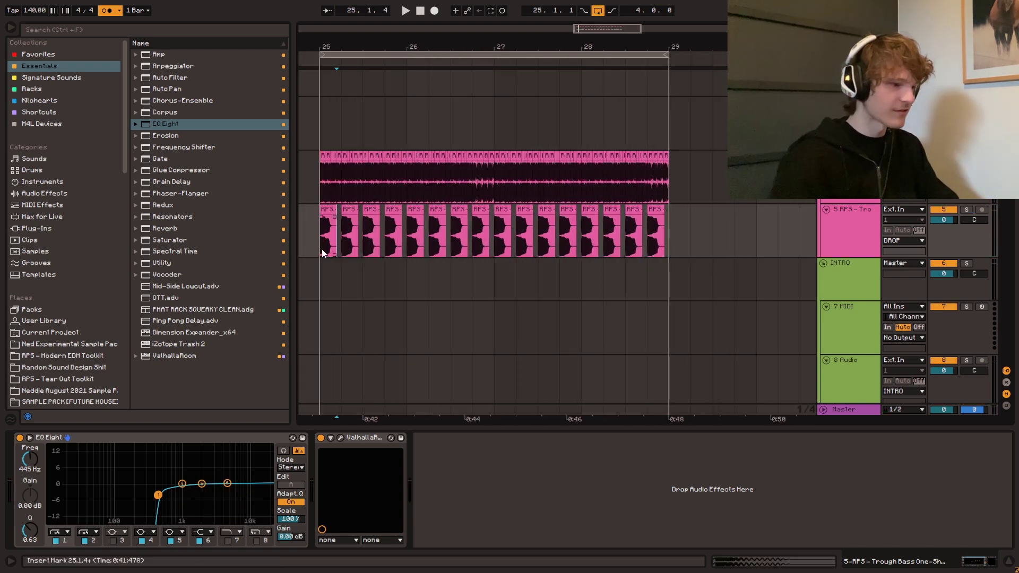
- Play the loop and add a Saturator with Soft Clip on at the end of the Pelagic Bass effect chain
{"action": "key", "text": "space"}
{"action": "left_click", "coordinate": [340, 438]}
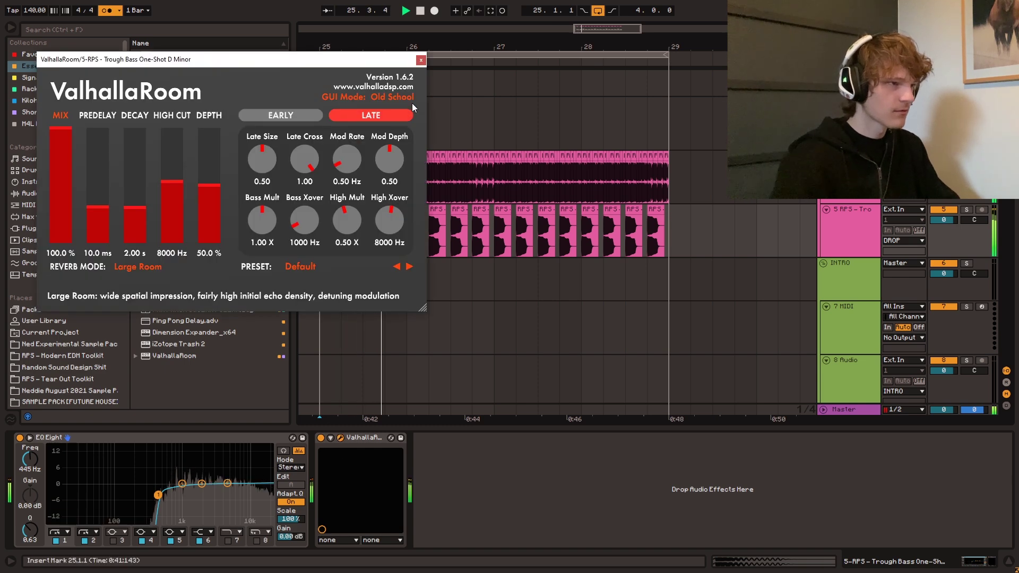
{"action": "left_click", "coordinate": [423, 60]}
{"action": "left_click", "coordinate": [316, 180]}
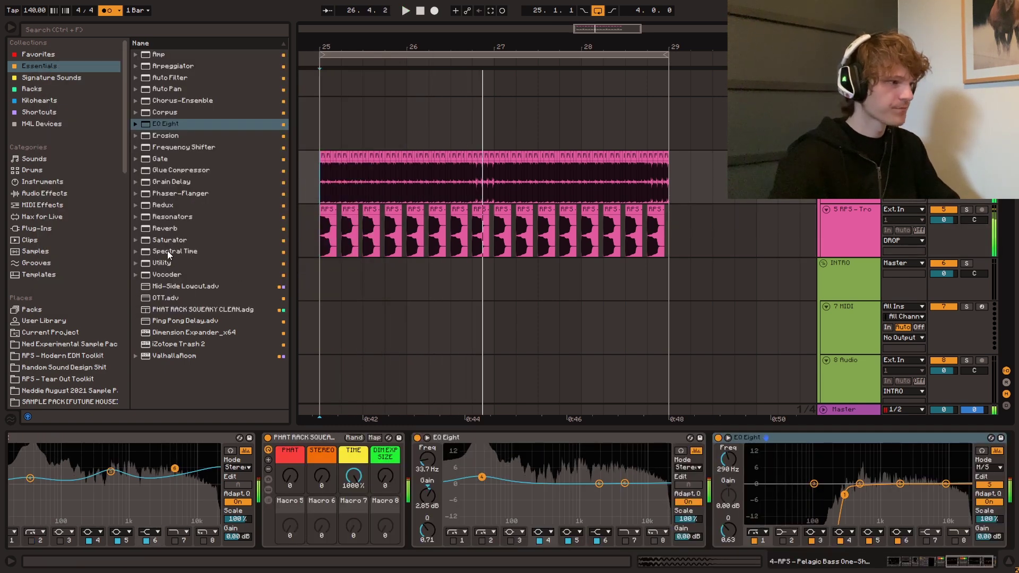
{"action": "left_click_drag", "start_coordinate": [167, 240], "coordinate": [862, 452]}
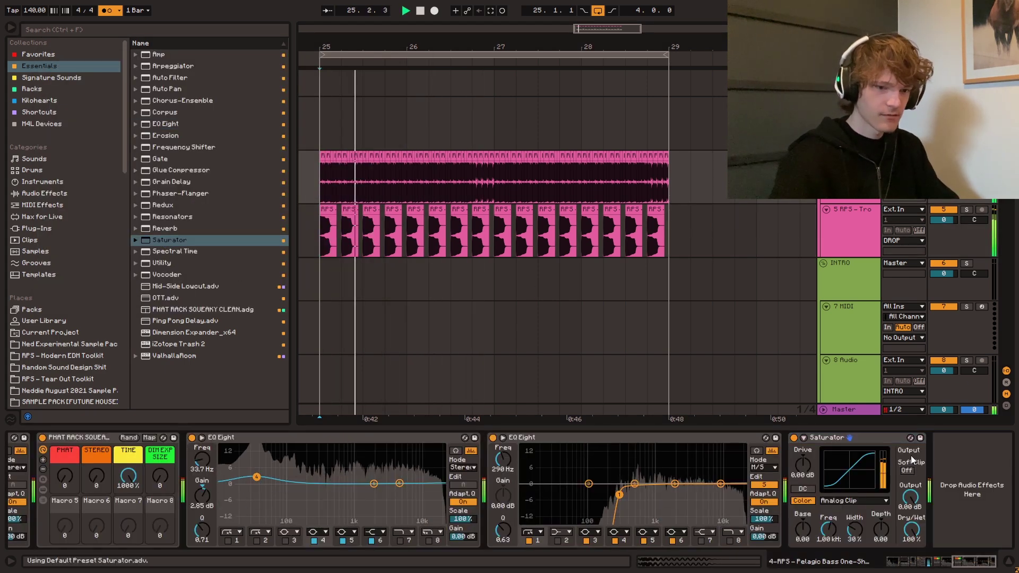
{"action": "left_click", "coordinate": [312, 239]}
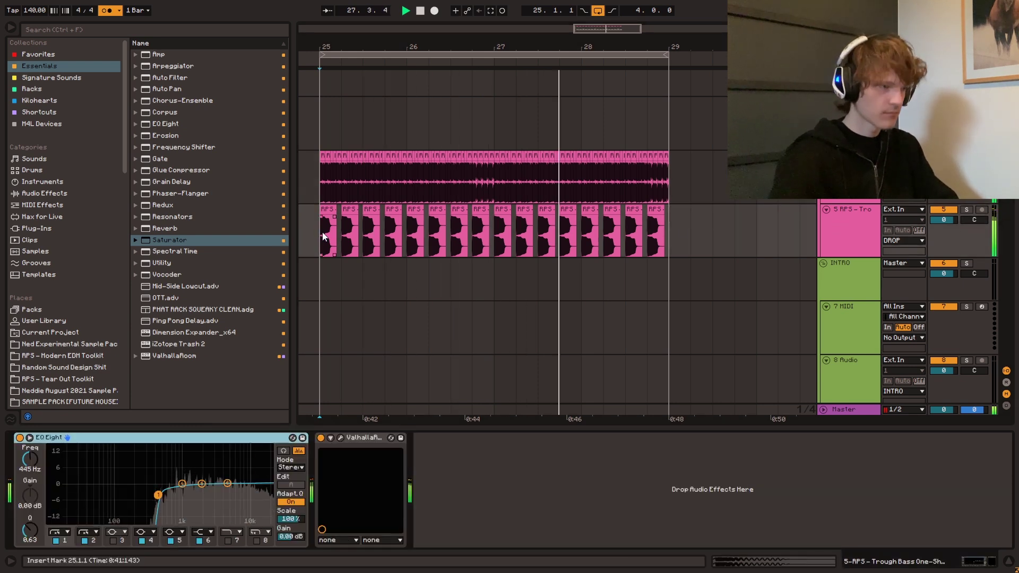
- Delete the Pelagic Bass and Trough Bass clips between 28.3 and 29
{"action": "left_click_drag", "start_coordinate": [626, 178], "coordinate": [689, 226]}
{"action": "key", "text": "space"}
{"action": "key", "text": "Delete"}
{"action": "left_click", "coordinate": [617, 184]}
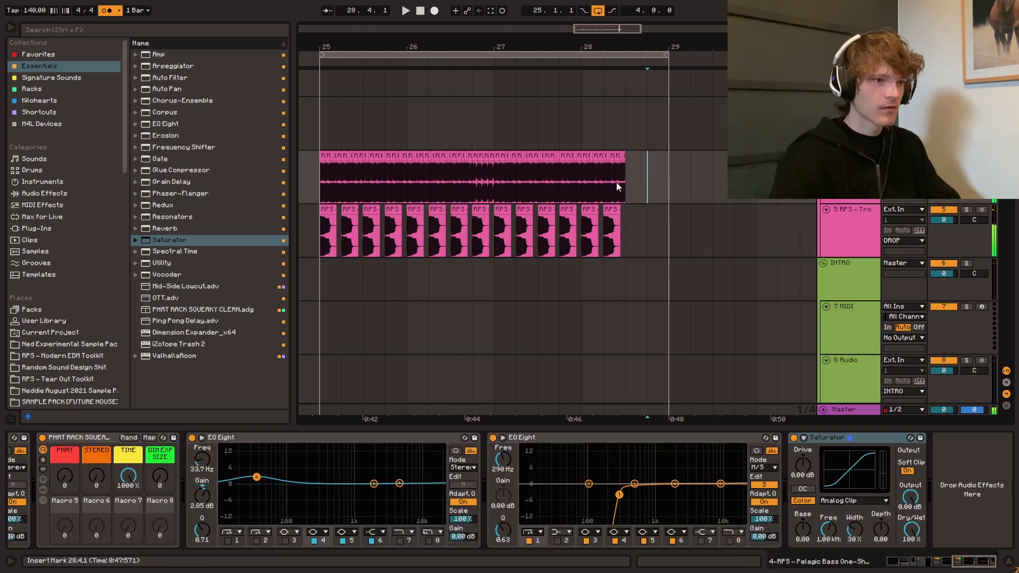
{"action": "left_click_drag", "start_coordinate": [622, 27], "coordinate": [624, 56]}
- Insert an audio track below the Trough Bass and place the Dubstep Toolkit's Punk Bass One-Shot on it at 28.3
{"action": "left_click", "coordinate": [864, 221]}
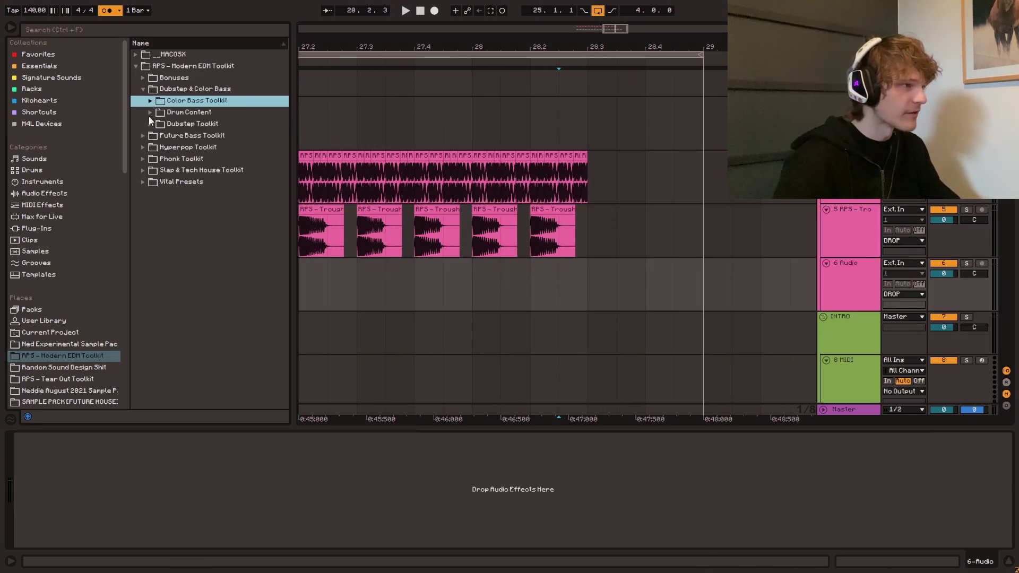
{"action": "left_click", "coordinate": [150, 124]}
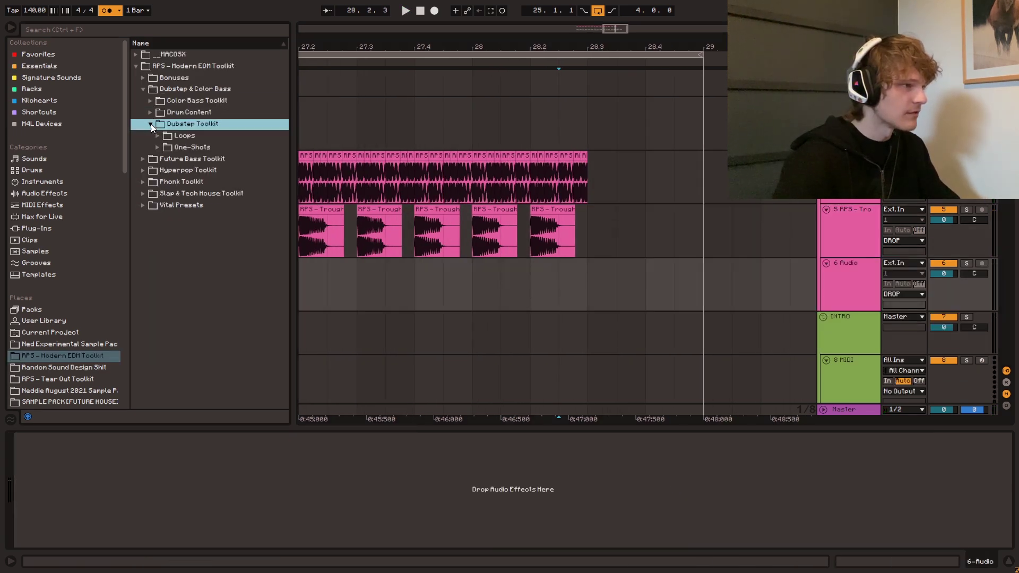
{"action": "left_click", "coordinate": [157, 147]}
{"action": "scroll", "coordinate": [177, 237], "scroll_direction": "down", "scroll_amount": 5}
{"action": "left_click", "coordinate": [215, 258]}
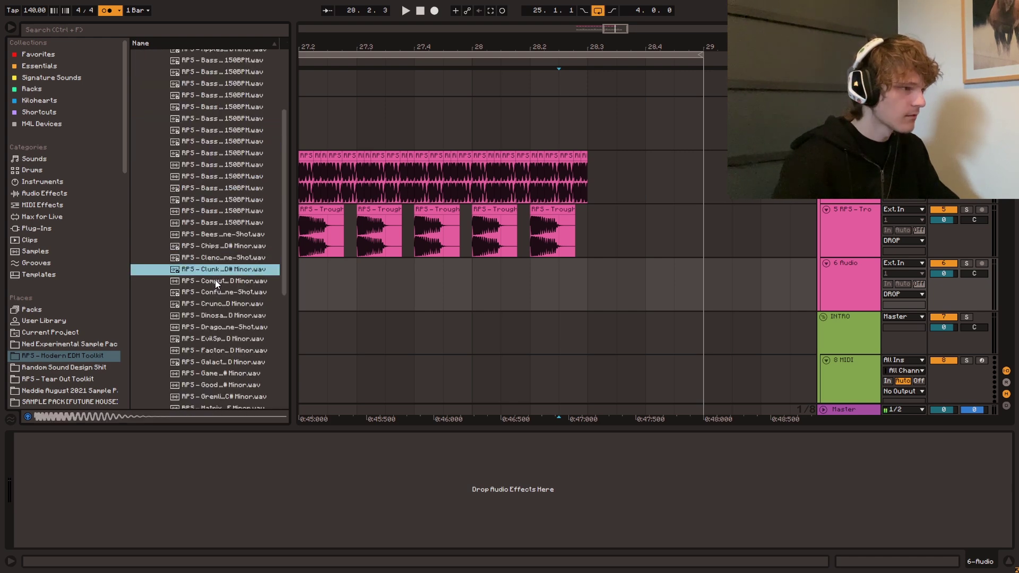
{"action": "scroll", "coordinate": [216, 270], "scroll_direction": "down", "scroll_amount": 5}
{"action": "left_click", "coordinate": [228, 283]}
{"action": "left_click_drag", "start_coordinate": [220, 285], "coordinate": [586, 285]}
- Trim the Punk Bass clip at bar 29 and move it onto the Pelagic Bass track at 28.3
{"action": "key", "text": "space"}
{"action": "key", "text": "ctrl+e"}
{"action": "left_click", "coordinate": [721, 264]}
{"action": "key", "text": "Delete"}
{"action": "left_click_drag", "start_coordinate": [649, 263], "coordinate": [636, 183]}
{"action": "left_click", "coordinate": [587, 203]}
- Play back the four-bar bass loop to hear the Punk Bass fill at 28.3
{"action": "scroll", "coordinate": [531, 196], "scroll_direction": "up", "scroll_amount": 1}
{"action": "key", "text": "space"}
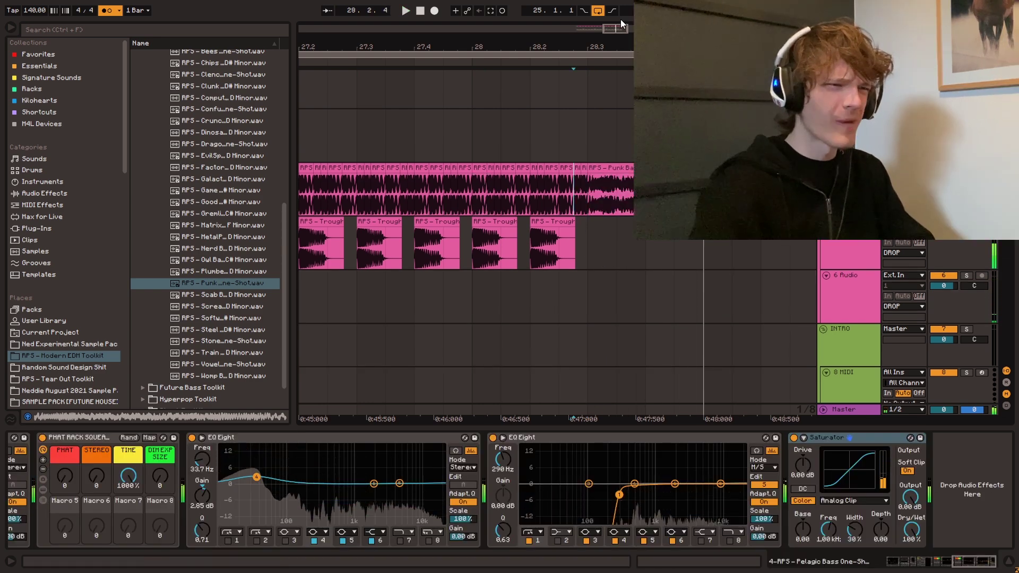
{"action": "scroll", "coordinate": [688, 186], "scroll_direction": "down", "scroll_amount": 2}
{"action": "left_click", "coordinate": [539, 136]}
{"action": "key", "text": "space"}
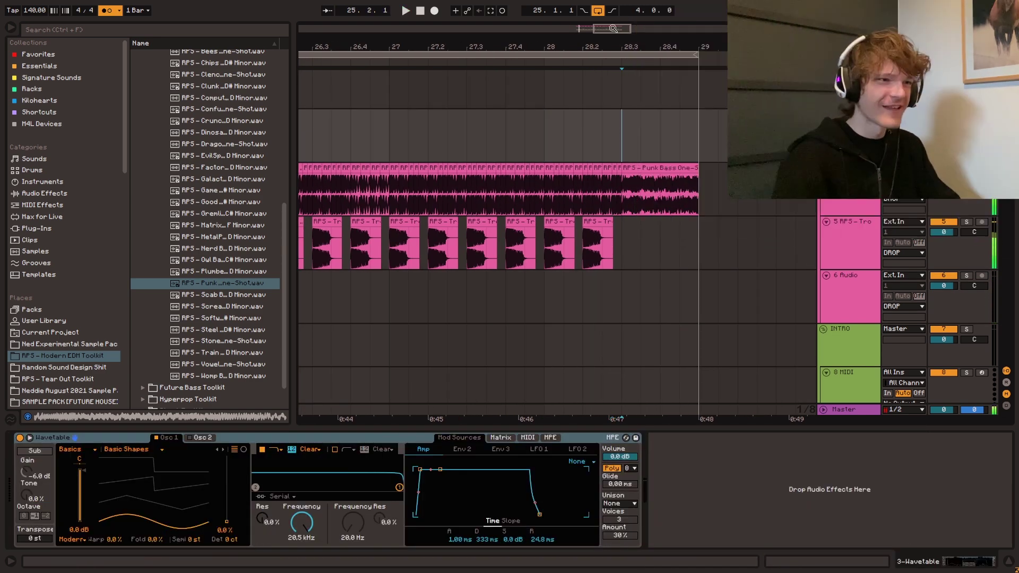
{"action": "scroll", "coordinate": [609, 133], "scroll_direction": "down", "scroll_amount": 3}
{"action": "key", "text": "space"}
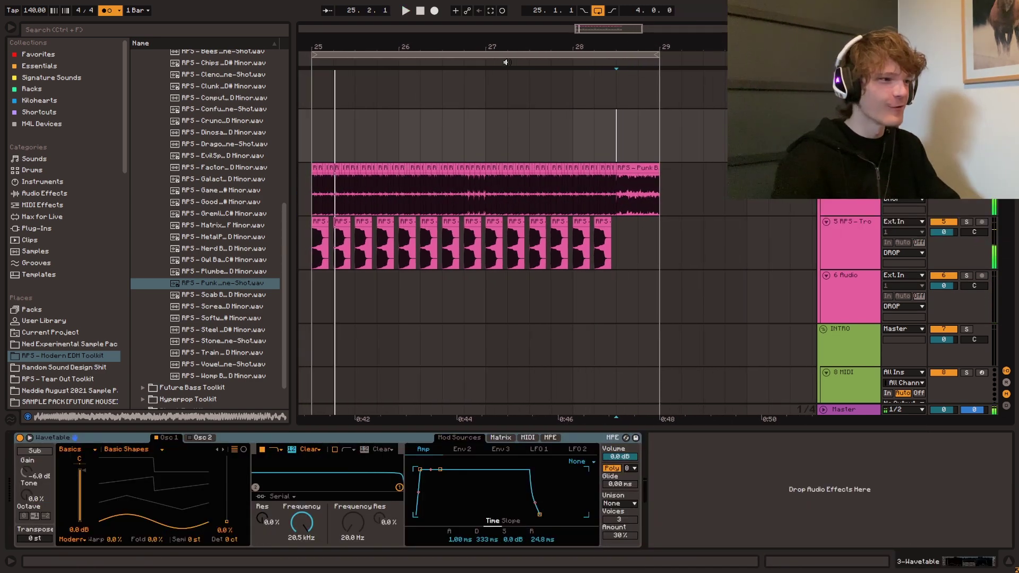
{"action": "left_click", "coordinate": [322, 188]}
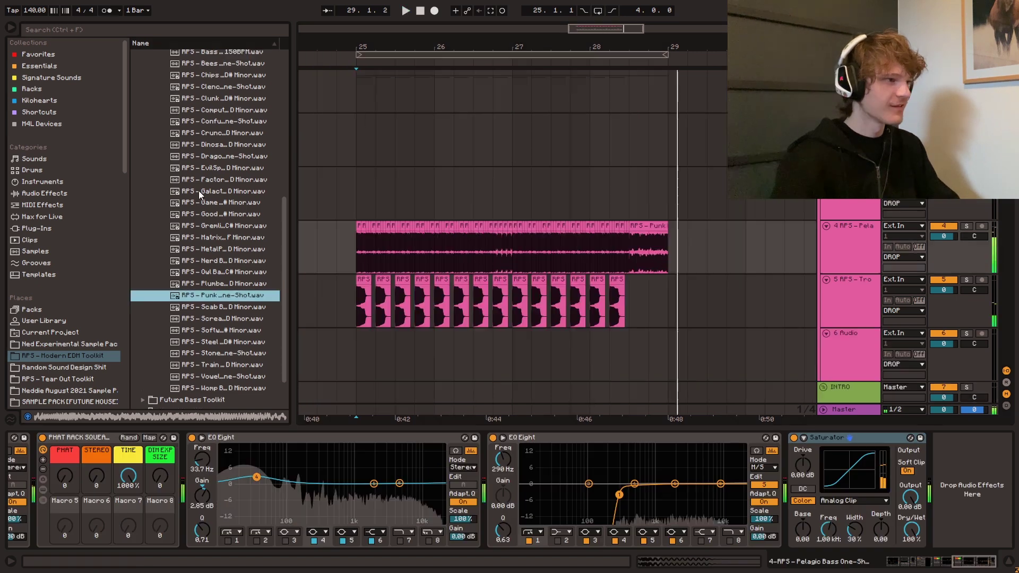
- Collapse the One-Shots folder and duplicate the Pelagic Bass track with its clips and effects
{"action": "scroll", "coordinate": [199, 191], "scroll_direction": "up", "scroll_amount": 8}
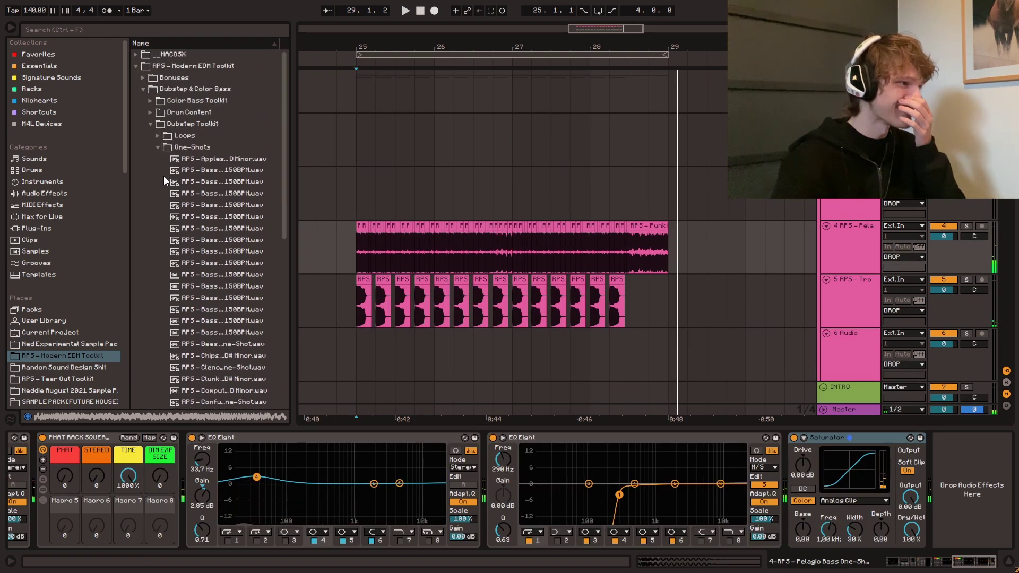
{"action": "left_click", "coordinate": [157, 147]}
{"action": "left_click", "coordinate": [336, 252]}
{"action": "scroll", "coordinate": [403, 265], "scroll_direction": "down", "scroll_amount": 1}
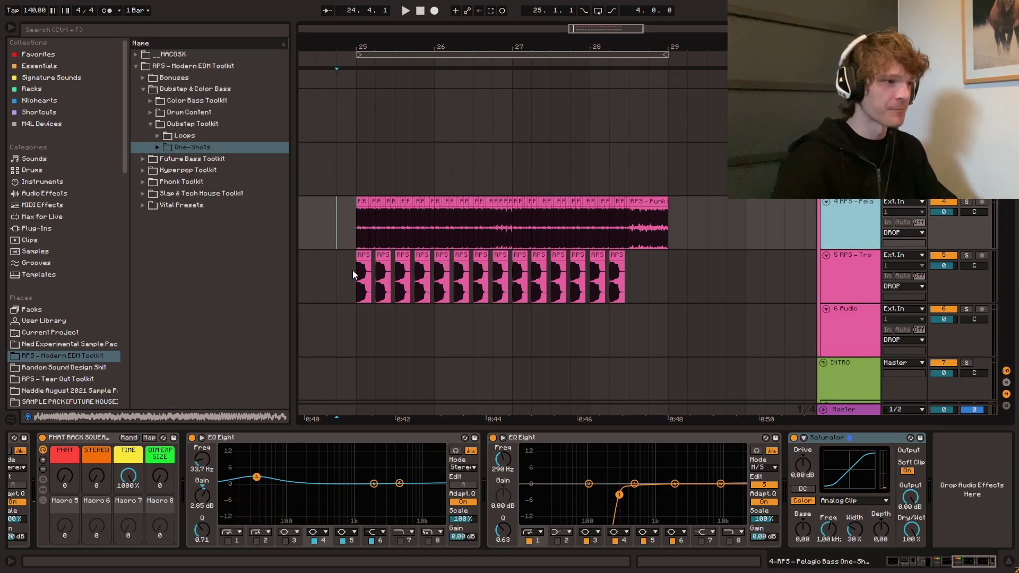
{"action": "key", "text": "ctrl+d"}
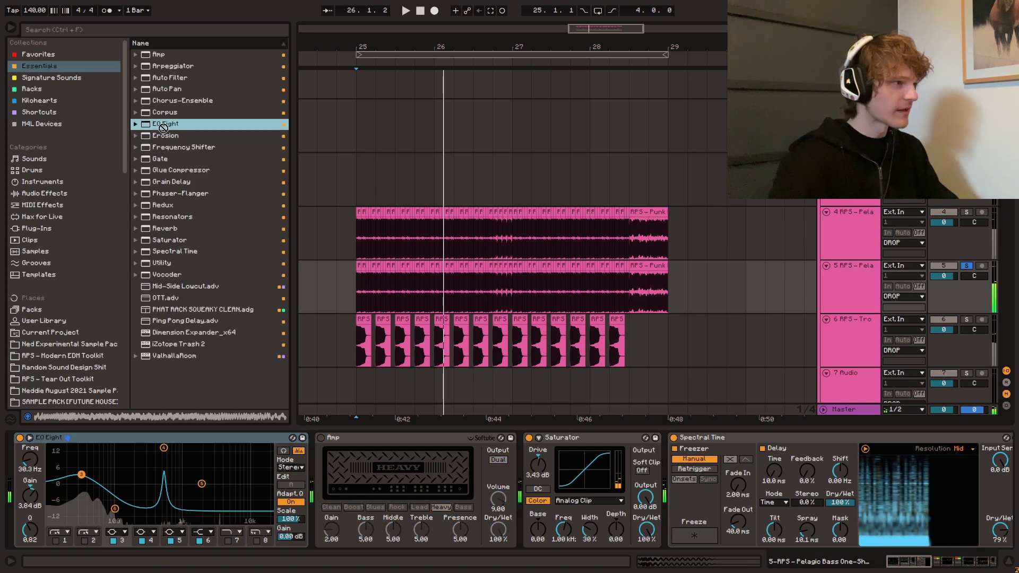
- Insert a second EQ Eight with a 359 Hz low cut on the duplicated Pelagic Bass, unsolo it and lower its volume to -6.3 dB
{"action": "left_click_drag", "start_coordinate": [165, 124], "coordinate": [323, 478]}
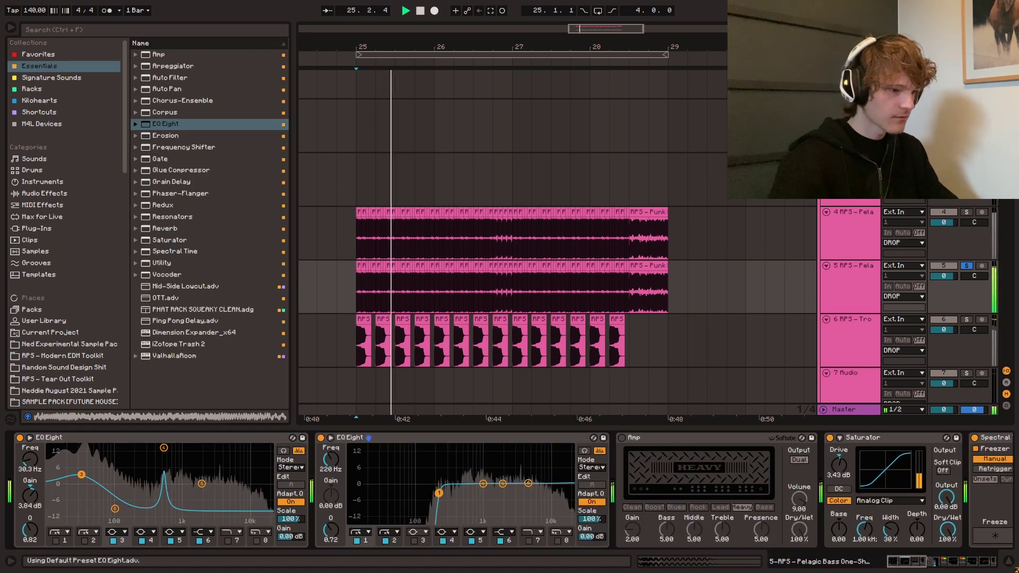
{"action": "left_click", "coordinate": [967, 270]}
{"action": "key", "text": "space"}
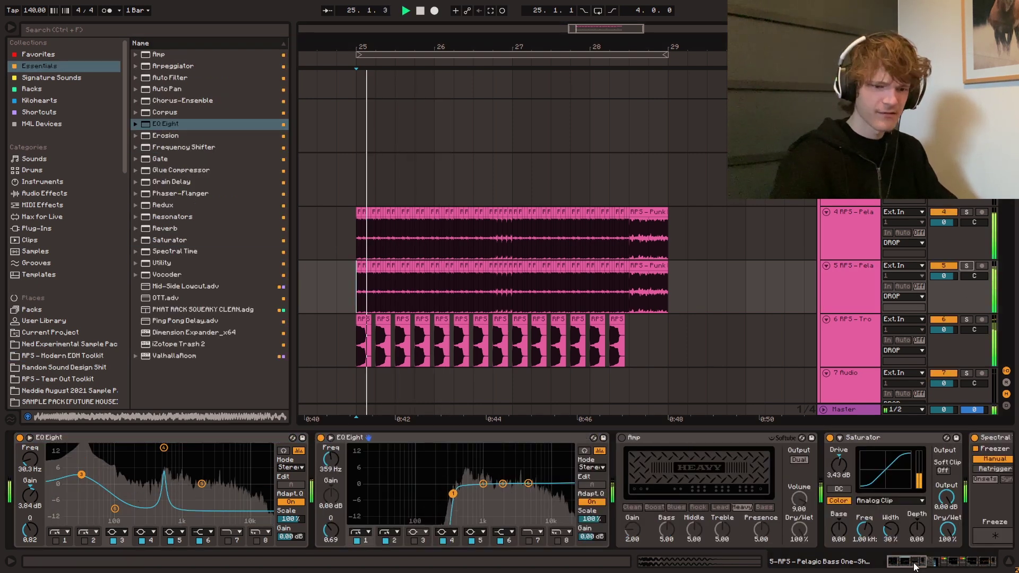
{"action": "left_click_drag", "start_coordinate": [909, 561], "coordinate": [946, 562]}
{"action": "left_click_drag", "start_coordinate": [944, 276], "coordinate": [943, 286]}
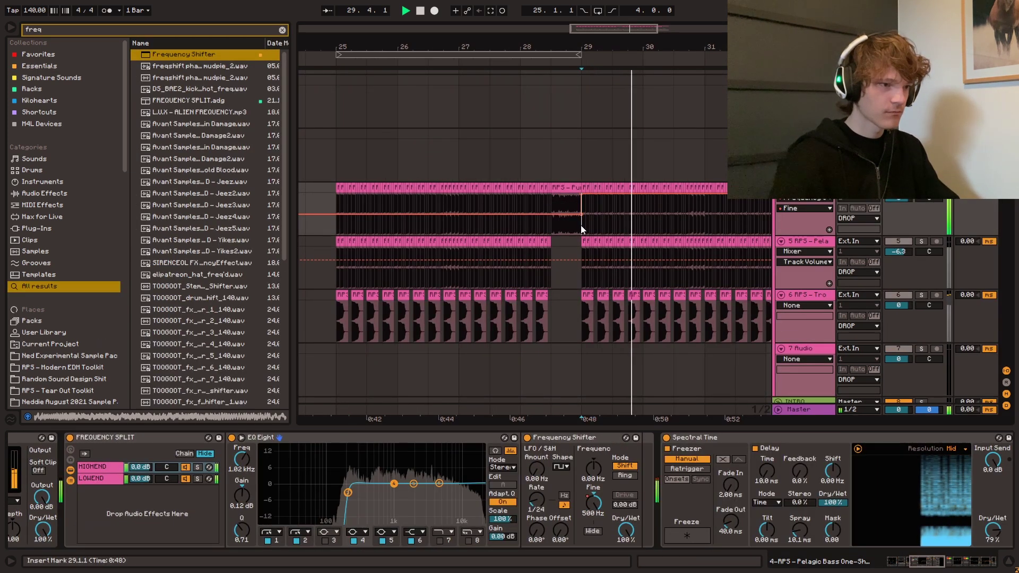
- Play the arrangement around bar 29 to check the Frequency Shifter on the Pelagic Bass tracks
{"action": "key", "text": "space"}
{"action": "left_click", "coordinate": [592, 468]}
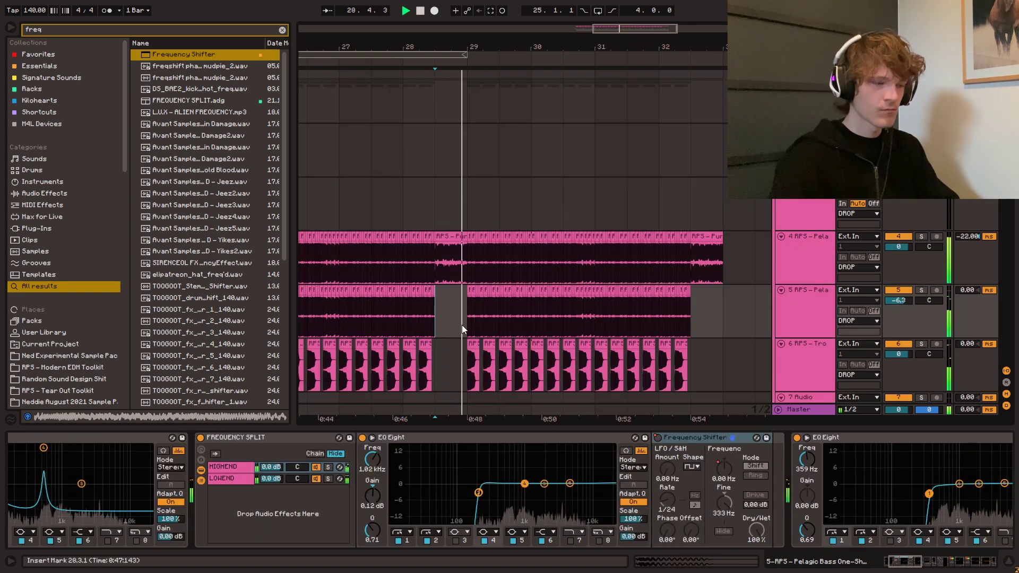
{"action": "scroll", "coordinate": [462, 328], "scroll_direction": "down", "scroll_amount": 1}
{"action": "left_click", "coordinate": [480, 287]}
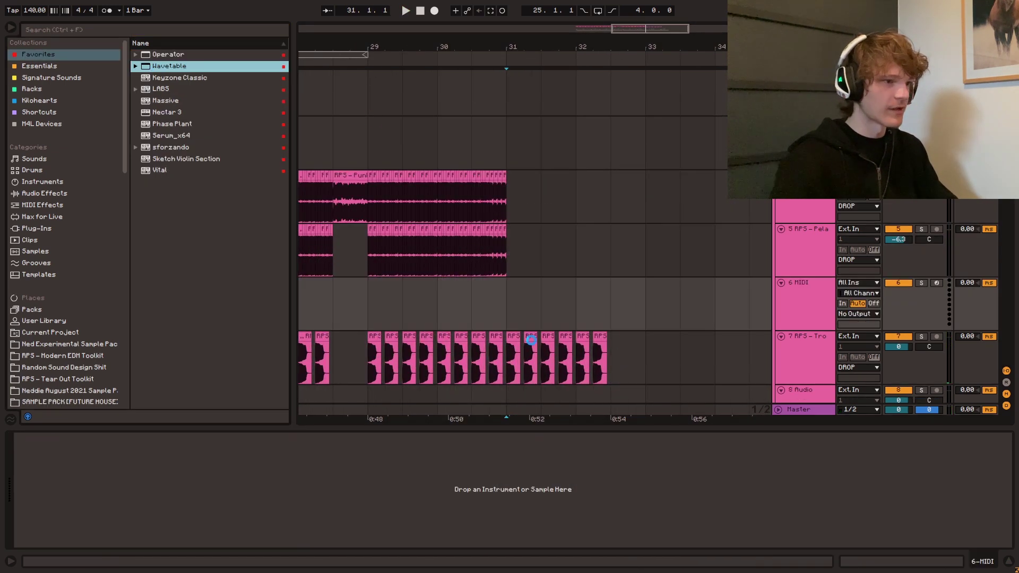
- Load Wavetable on the new MIDI track and insert a two-bar MIDI clip at bar 31
{"action": "key", "text": "Return"}
{"action": "left_click", "coordinate": [546, 297]}
{"action": "key", "text": "ctrl+shift+m"}
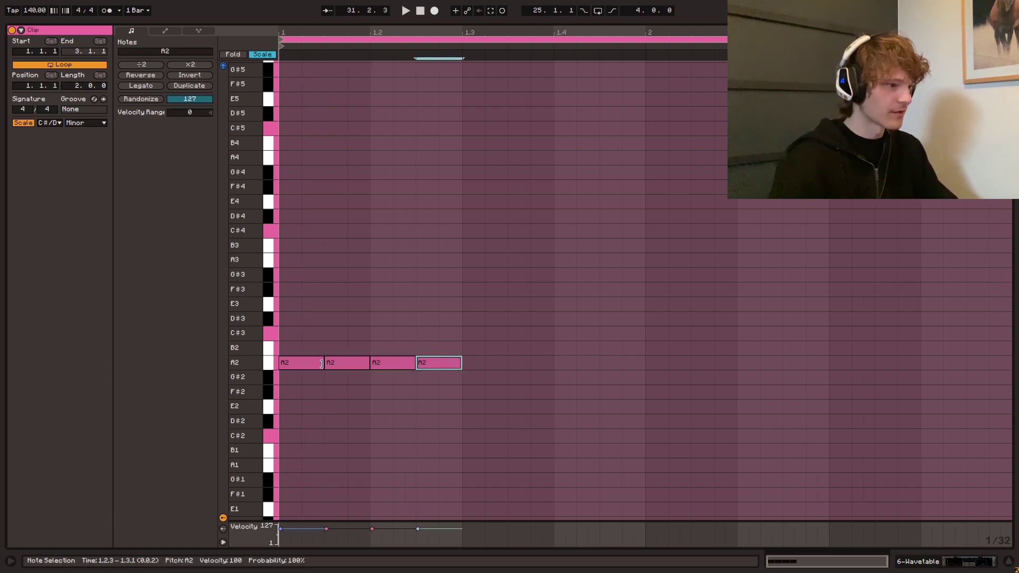
- Delete the repeated A2 notes after the first one and widen the note grid to 1/16
{"action": "left_click_drag", "start_coordinate": [355, 319], "coordinate": [540, 383]}
{"action": "key", "text": "Delete"}
{"action": "key", "text": "ctrl+2"}
{"action": "double_click", "coordinate": [292, 391]}
{"action": "key", "text": "ctrl+z"}
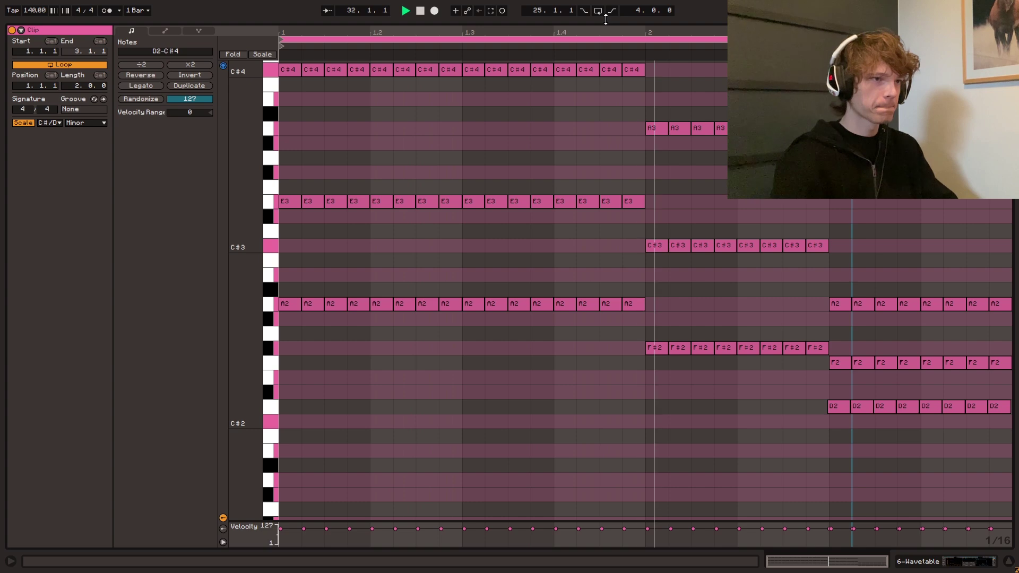
- Shorten all chord notes in the Wavetable clip slightly to leave gaps, and play the clip in the arrangement
{"action": "left_click_drag", "start_coordinate": [609, 17], "coordinate": [606, 19]}
{"action": "scroll", "coordinate": [584, 154], "scroll_direction": "up", "scroll_amount": 2}
{"action": "left_click", "coordinate": [519, 174]}
{"action": "key", "text": "shift+Tab"}
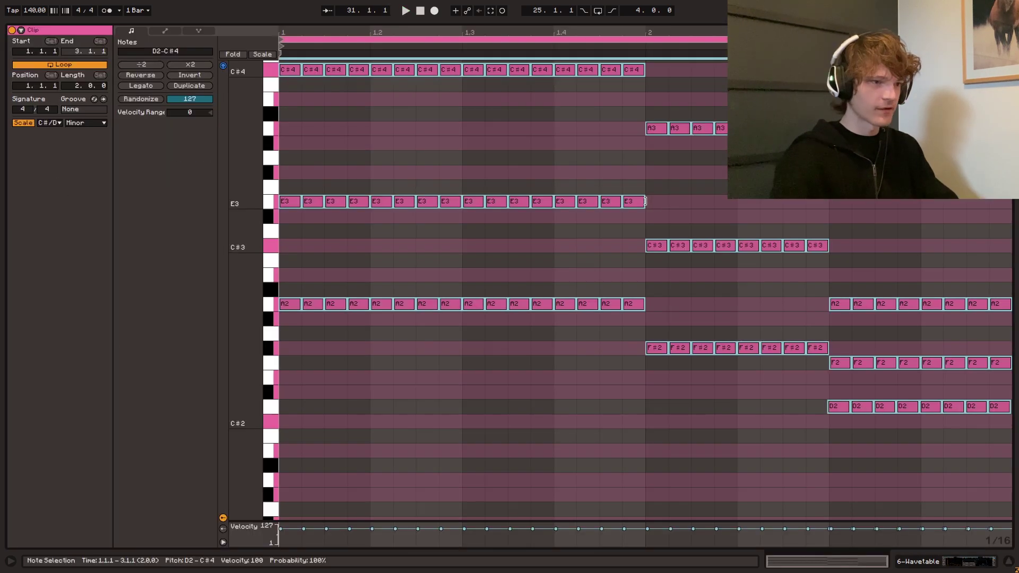
{"action": "left_click", "coordinate": [660, 187]}
{"action": "key", "text": "space"}
{"action": "key", "text": "ctrl+alt+l"}
{"action": "scroll", "coordinate": [582, 160], "scroll_direction": "up", "scroll_amount": 2}
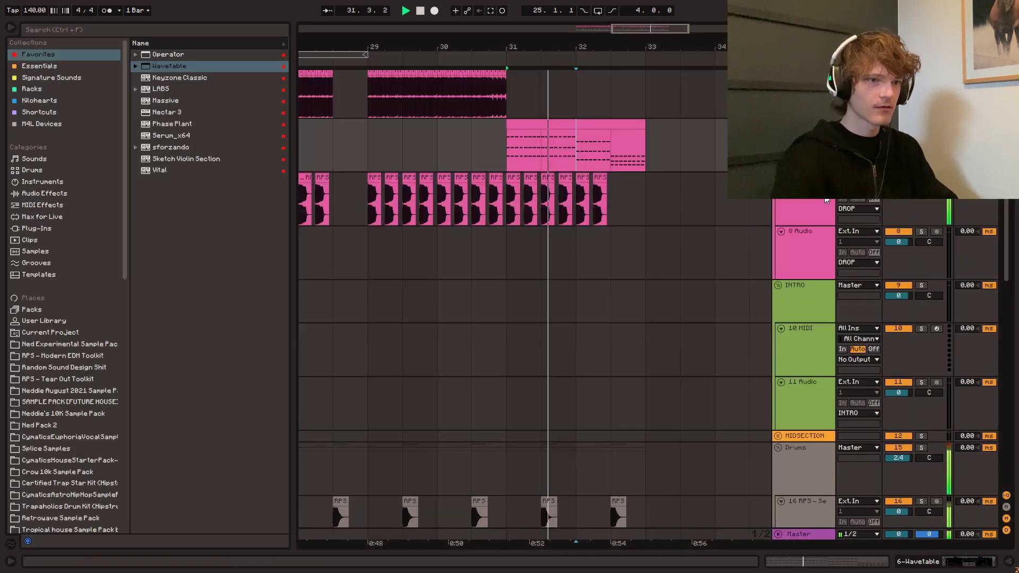
- Add PHAT RACK SQUEAKY CLEAN from the Essentials collection to the Wavetable chord track
{"action": "key", "text": "shift+Tab"}
{"action": "scroll", "coordinate": [389, 193], "scroll_direction": "up", "scroll_amount": 2}
{"action": "left_click", "coordinate": [69, 66]}
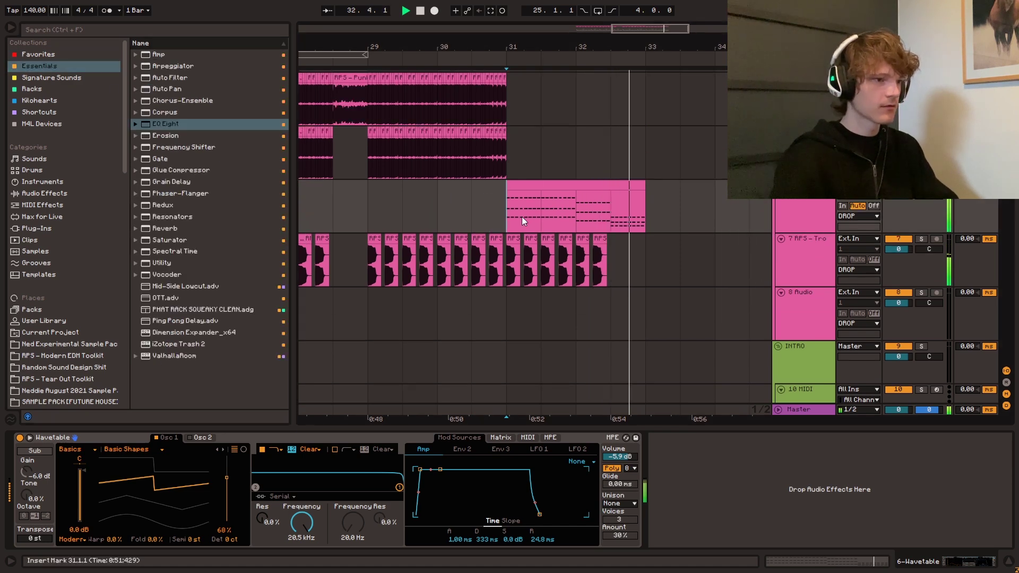
{"action": "scroll", "coordinate": [611, 195], "scroll_direction": "down", "scroll_amount": 2}
{"action": "double_click", "coordinate": [202, 310]}
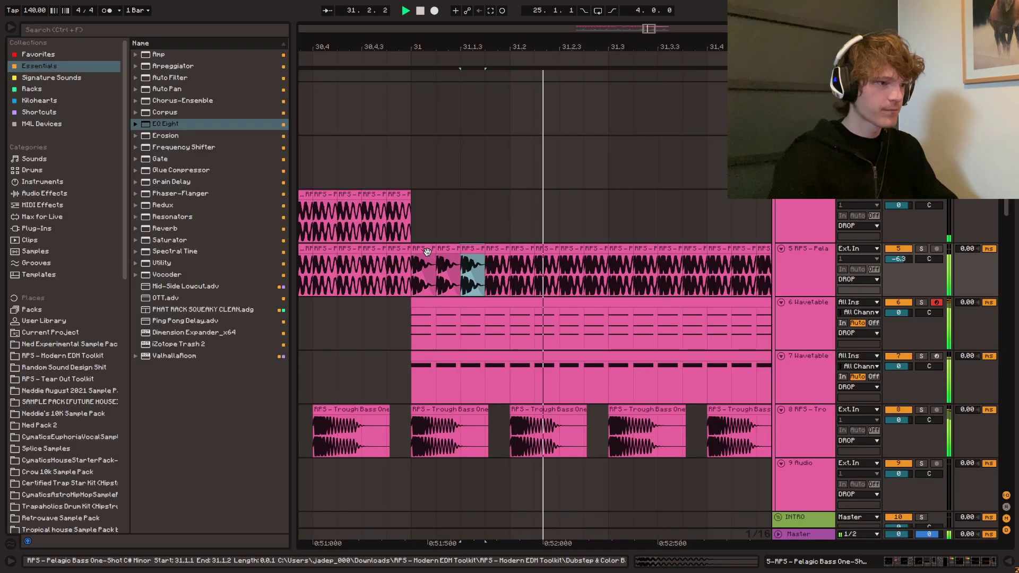
- Duplicate the short-decay Pelagic Bass clips on the second Pelagic Bass track from bar 31 up to bar 33
{"action": "key", "text": "ctrl+d"}
{"action": "left_click", "coordinate": [424, 250], "text": "shift"}
{"action": "key", "text": "ctrl+d"}
{"action": "left_click", "coordinate": [423, 250], "text": "shift"}
{"action": "key", "text": "ctrl+d"}
{"action": "scroll", "coordinate": [529, 199], "scroll_direction": "down", "scroll_amount": 4}
{"action": "key", "text": "space"}
{"action": "key", "text": "space"}
{"action": "key", "text": "ctrl+d"}
{"action": "key", "text": "ctrl+d"}
{"action": "scroll", "coordinate": [584, 250], "scroll_direction": "down", "scroll_amount": 3}
{"action": "scroll", "coordinate": [405, 320], "scroll_direction": "down", "scroll_amount": 2}
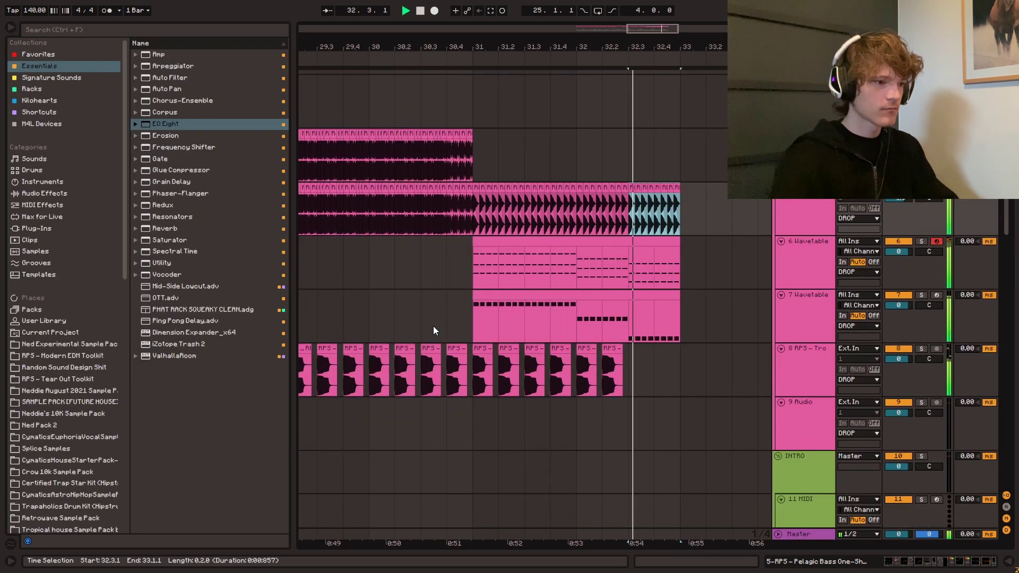
{"action": "scroll", "coordinate": [510, 258], "scroll_direction": "up", "scroll_amount": 5}
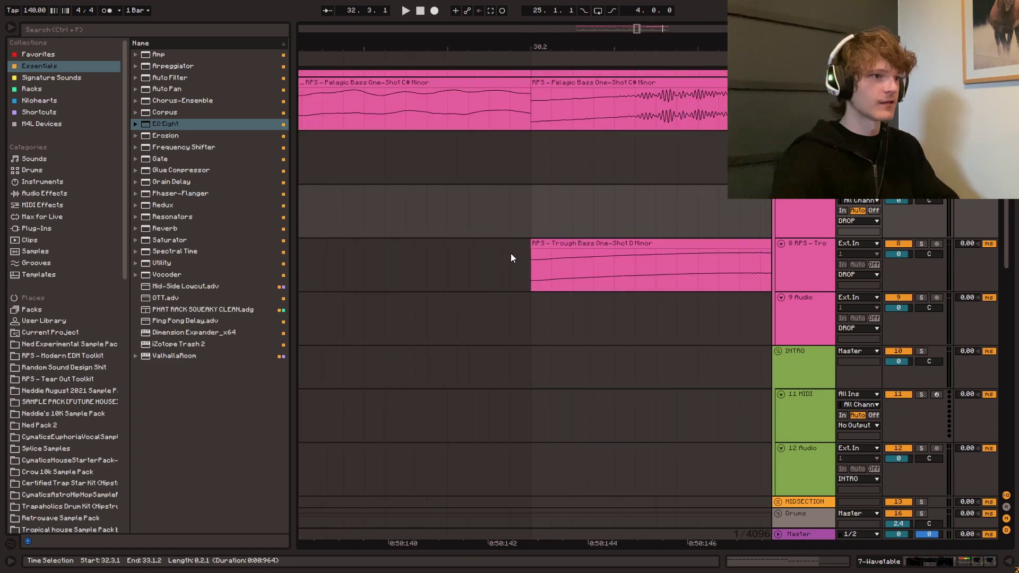
{"action": "scroll", "coordinate": [504, 252], "scroll_direction": "down", "scroll_amount": 4}
{"action": "scroll", "coordinate": [488, 236], "scroll_direction": "up", "scroll_amount": 3}
{"action": "scroll", "coordinate": [488, 189], "scroll_direction": "down", "scroll_amount": 4}
{"action": "scroll", "coordinate": [489, 190], "scroll_direction": "up", "scroll_amount": 2}
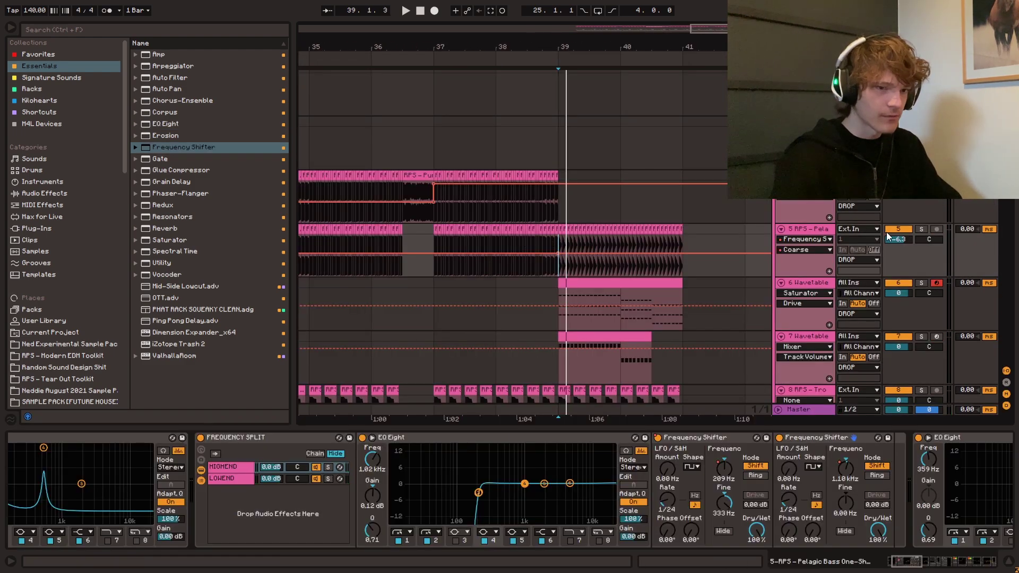
- Play the section from bar 39, toggle solo on the second Pelagic Bass track and hide the automation lanes
{"action": "key", "text": "space"}
{"action": "left_click", "coordinate": [922, 230]}
{"action": "key", "text": "a"}
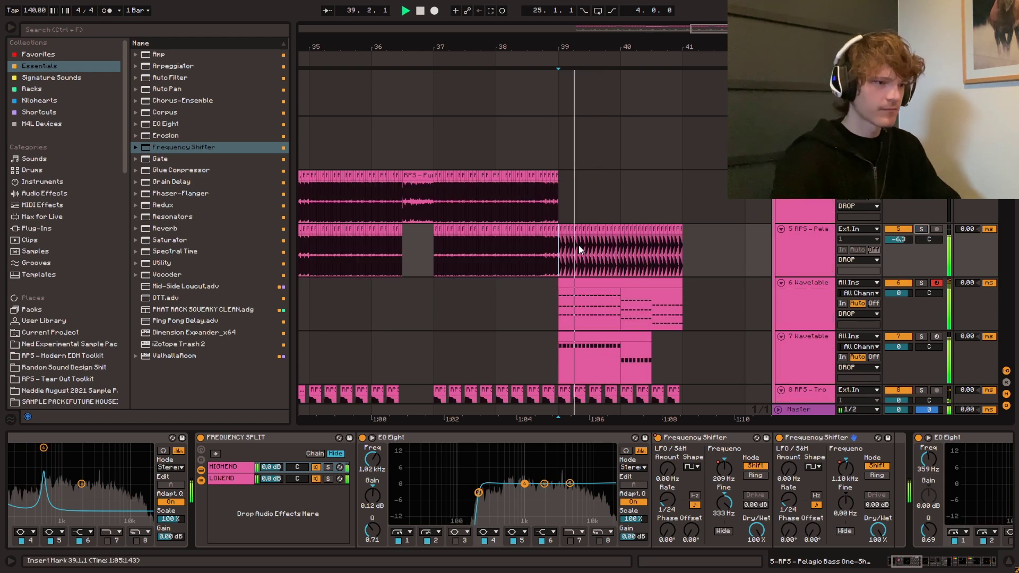
{"action": "left_click_drag", "start_coordinate": [605, 47], "coordinate": [519, 69]}
{"action": "scroll", "coordinate": [595, 247], "scroll_direction": "down", "scroll_amount": 2}
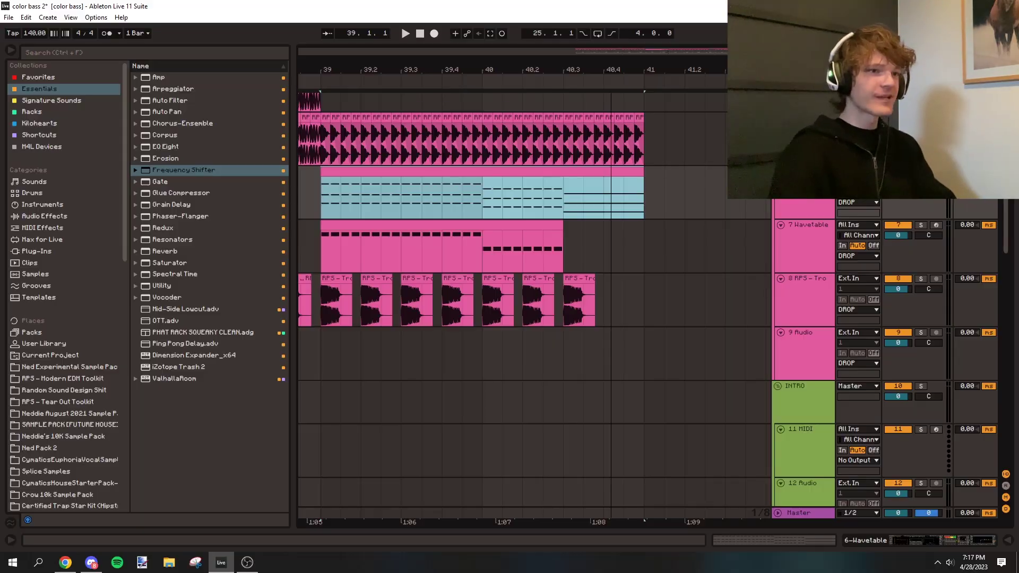
{"action": "left_click_drag", "start_coordinate": [693, 54], "coordinate": [603, 52]}
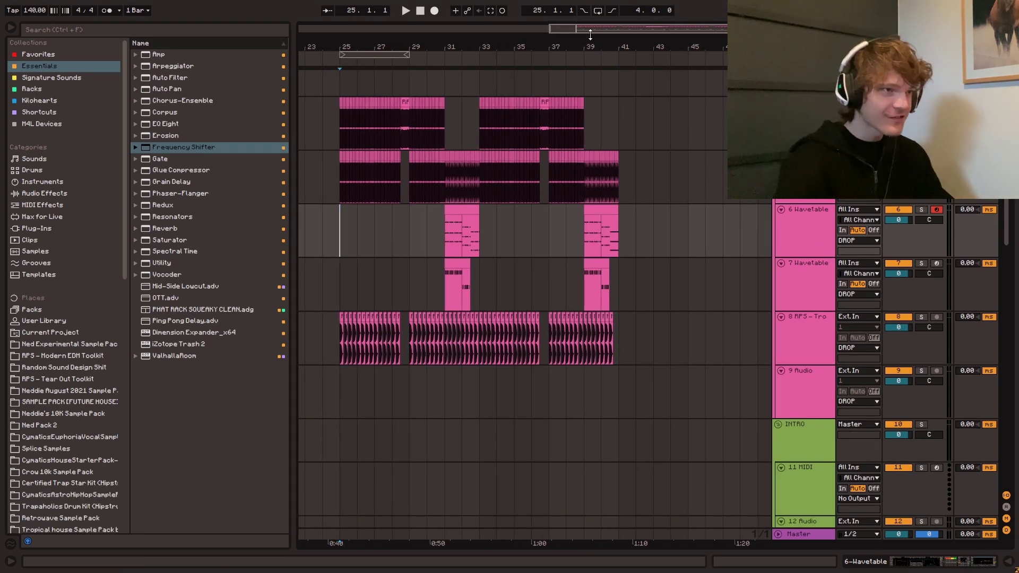
- Play the drop arrangement through the end of bar 40, stop playback and return to the start of the arrangement
{"action": "left_click_drag", "start_coordinate": [591, 29], "coordinate": [566, 35]}
{"action": "scroll", "coordinate": [419, 323], "scroll_direction": "down", "scroll_amount": 8}
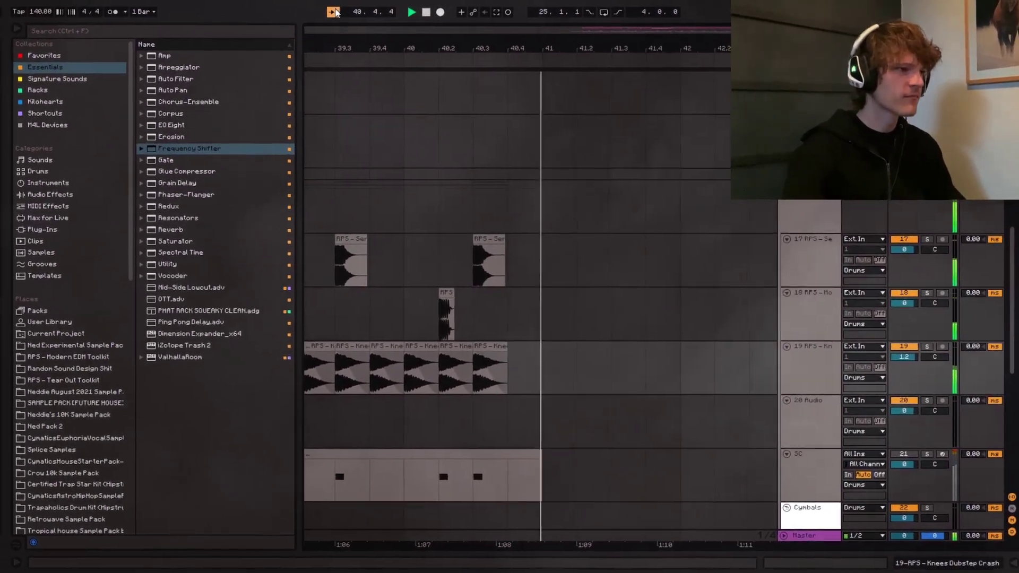
{"action": "left_click_drag", "start_coordinate": [611, 50], "coordinate": [611, 16]}
{"action": "key", "text": "space"}
{"action": "scroll", "coordinate": [428, 235], "scroll_direction": "up", "scroll_amount": 5}
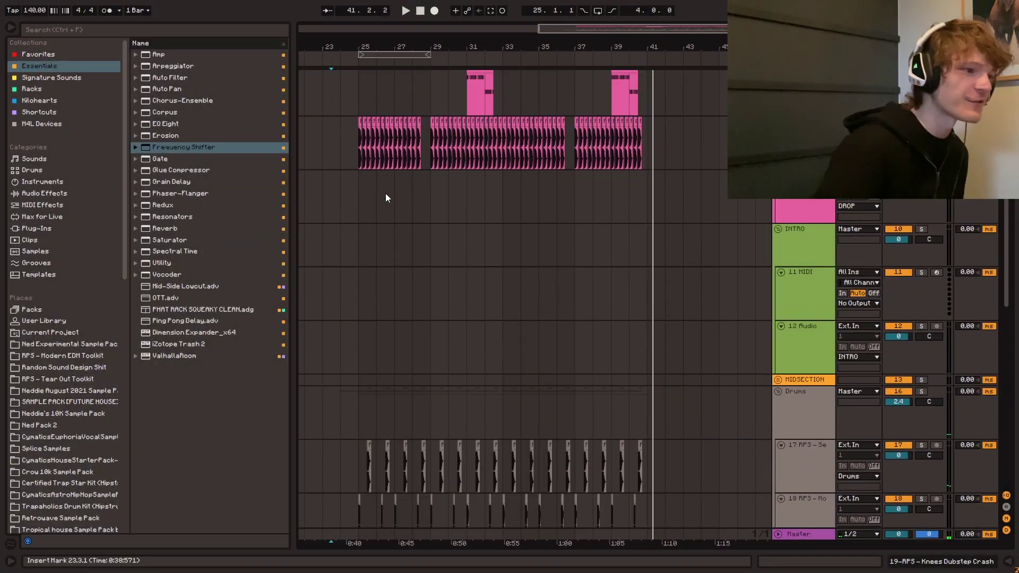
{"action": "left_click", "coordinate": [375, 208]}
{"action": "scroll", "coordinate": [364, 228], "scroll_direction": "up", "scroll_amount": 3}
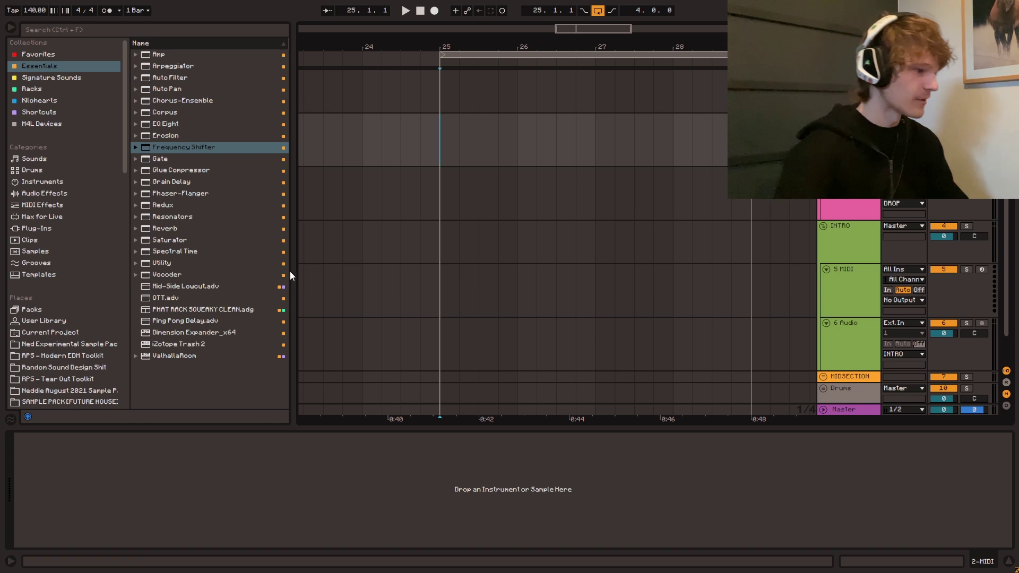
- Replace the MIDI track in the Drums group with additional audio tracks, giving three audio tracks, and set the insert point at bar 25
{"action": "left_click", "coordinate": [823, 226]}
{"action": "left_click", "coordinate": [823, 250]}
{"action": "scroll", "coordinate": [832, 287], "scroll_direction": "down", "scroll_amount": 1}
{"action": "left_click", "coordinate": [848, 279]}
{"action": "key", "text": "ctrl+t"}
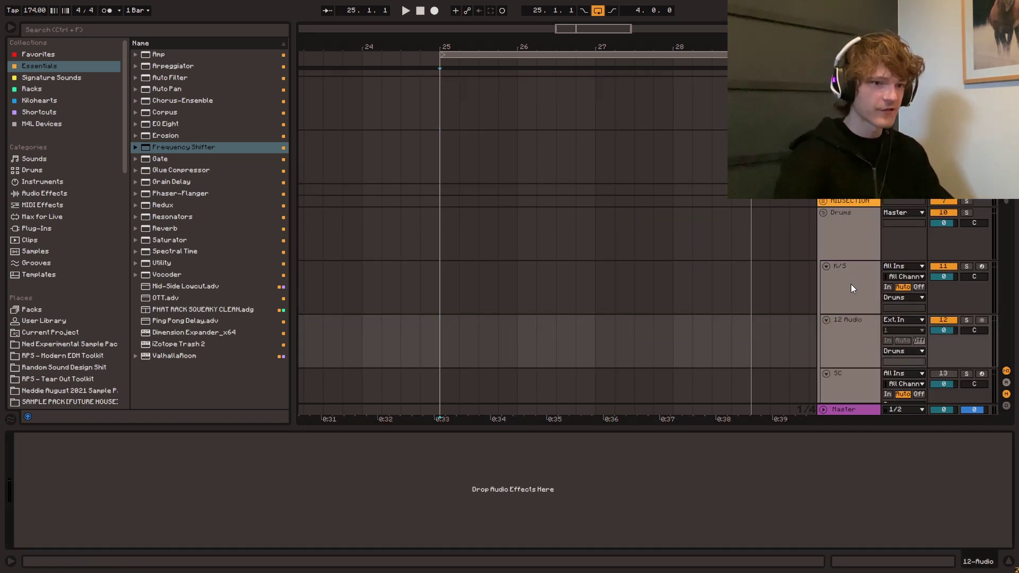
{"action": "left_click", "coordinate": [852, 288]}
{"action": "key", "text": "Delete"}
{"action": "key", "text": "ctrl+t"}
{"action": "key", "text": "ctrl+t"}
{"action": "left_click", "coordinate": [431, 274]}
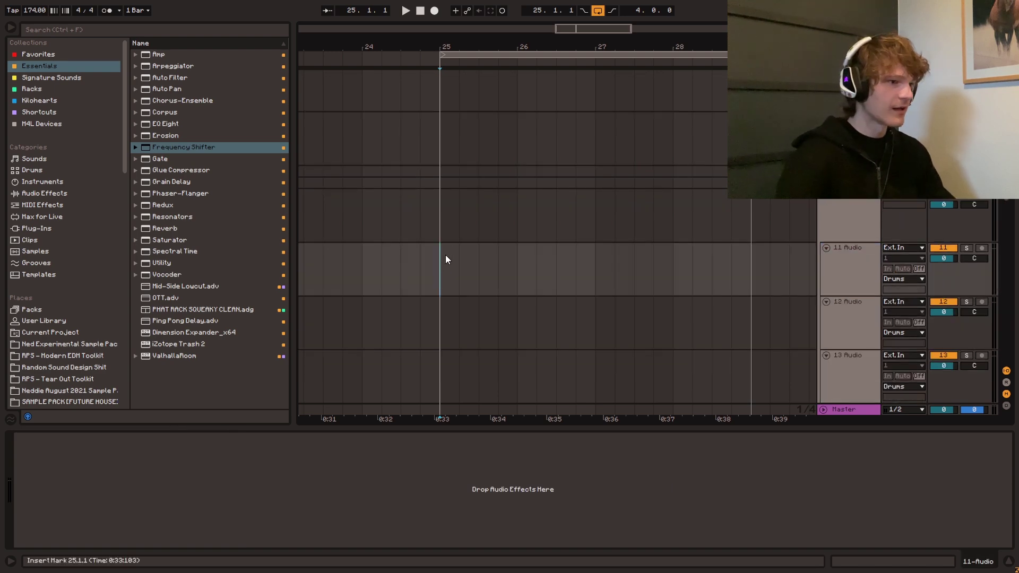
- Open the Snares folder in the Hyperpop Toolkit's Drum One-Shots within RPS – Modern EDM Toolkit
{"action": "scroll", "coordinate": [40, 333], "scroll_direction": "down", "scroll_amount": 6}
{"action": "left_click", "coordinate": [51, 282]}
{"action": "scroll", "coordinate": [45, 244], "scroll_direction": "up", "scroll_amount": 6}
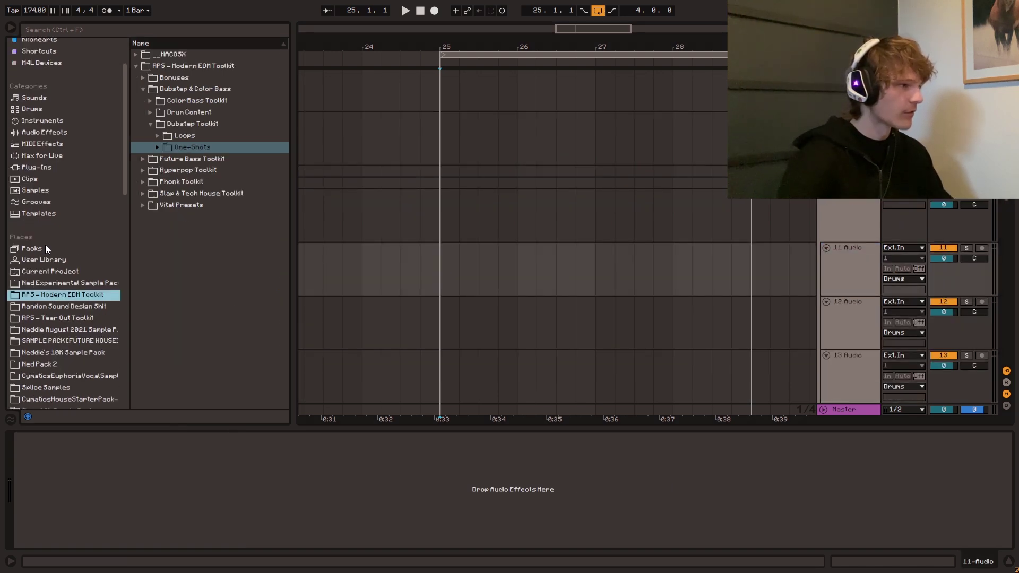
{"action": "left_click", "coordinate": [150, 125]}
{"action": "left_click", "coordinate": [143, 89]}
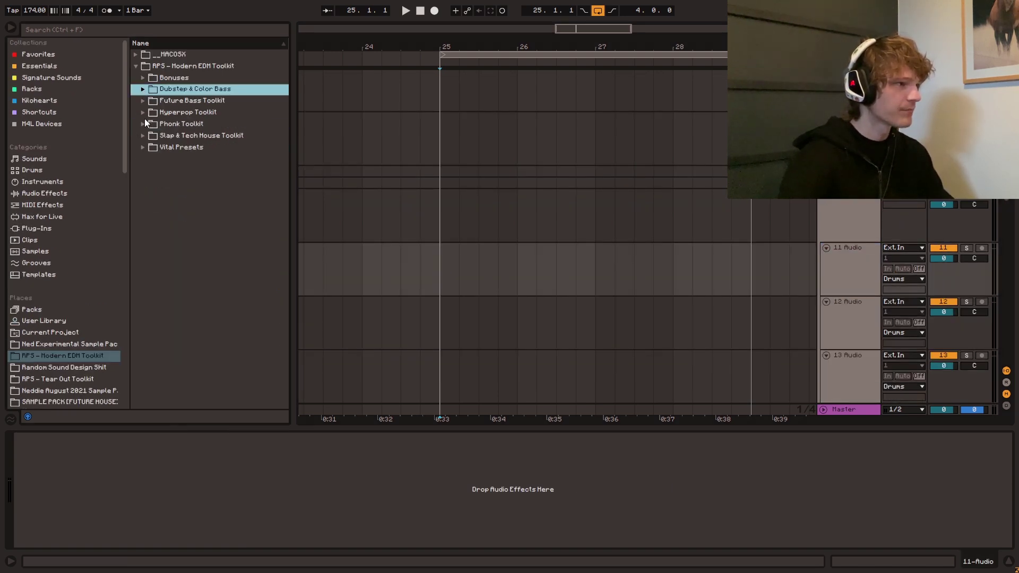
{"action": "left_click", "coordinate": [143, 113]}
{"action": "left_click", "coordinate": [151, 124]}
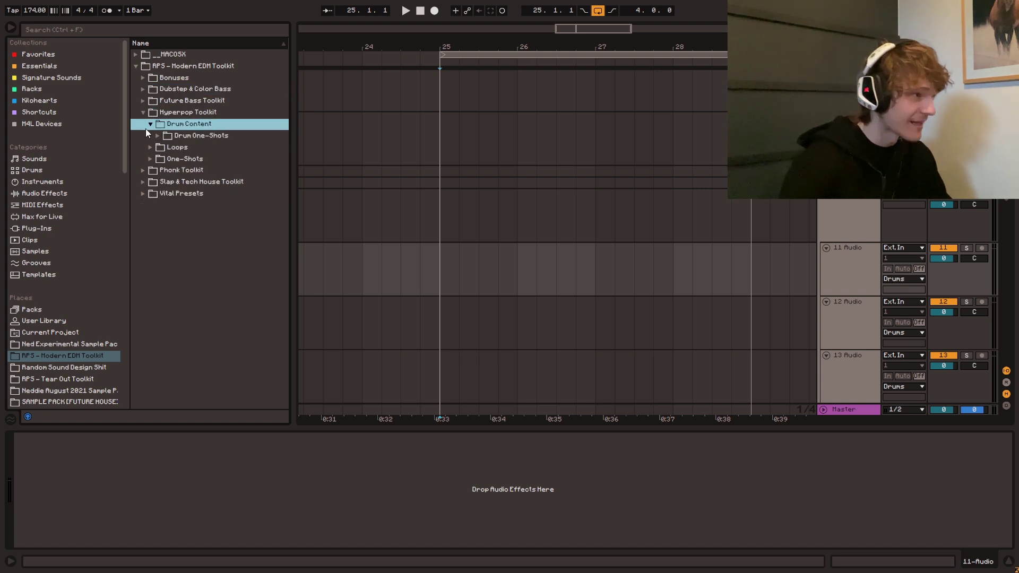
{"action": "left_click", "coordinate": [157, 135]}
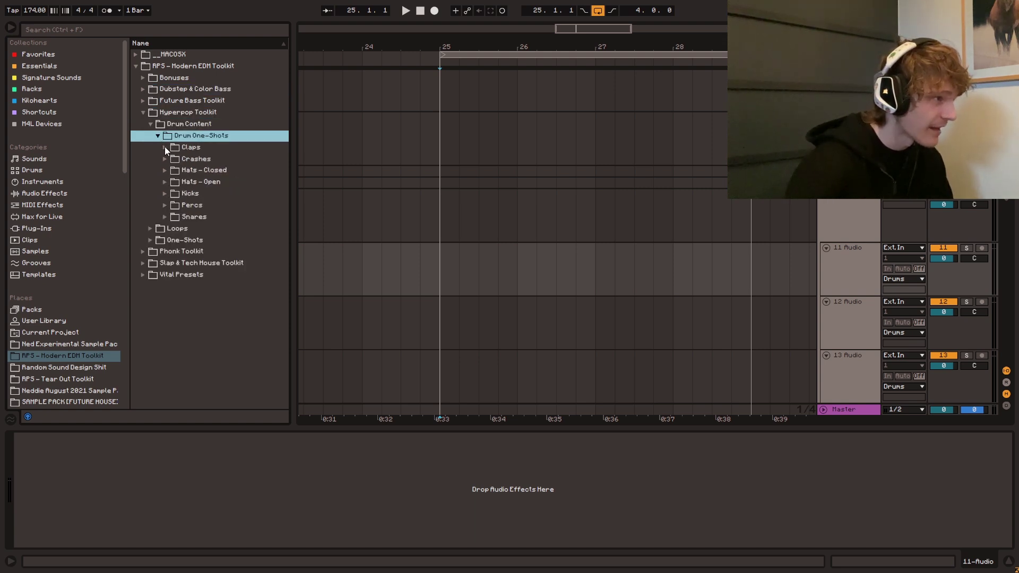
{"action": "left_click", "coordinate": [165, 216]}
- Audition snares, place RPS – Snare Viscious at beat 25.3 on the second drum audio track and add EQ Eight to that track
{"action": "left_click", "coordinate": [208, 288]}
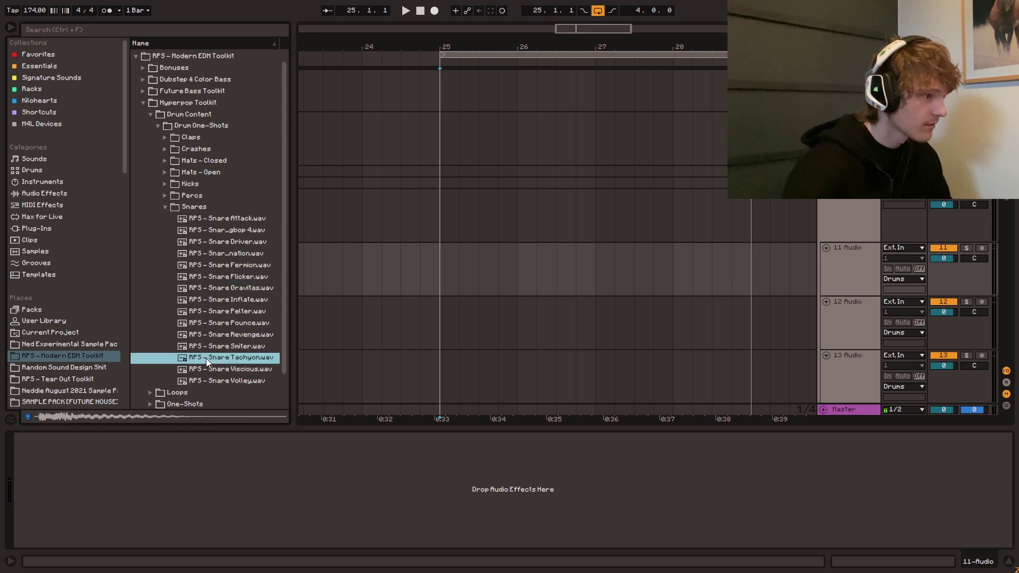
{"action": "key", "text": "Down"}
{"action": "key", "text": "Down"}
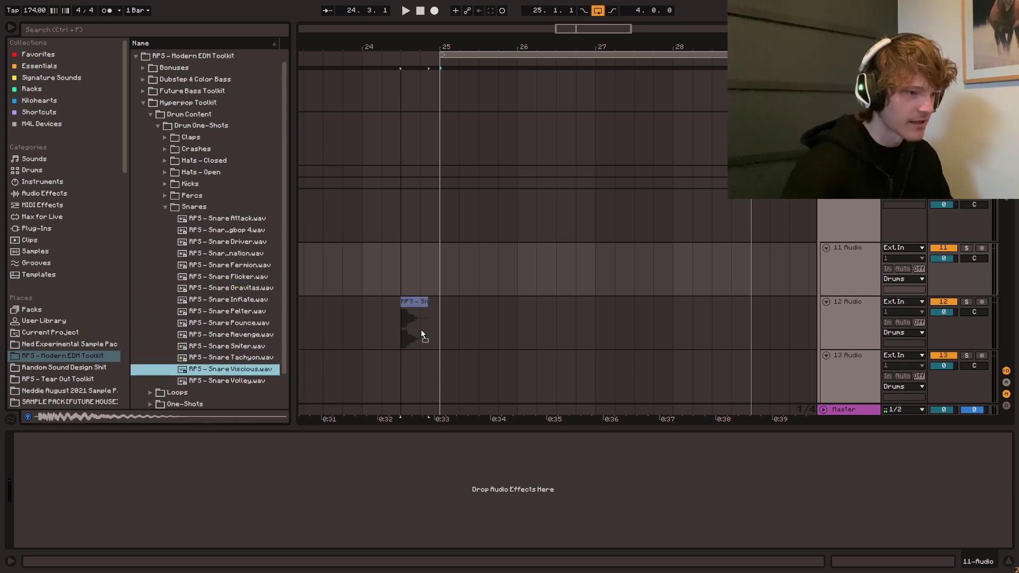
{"action": "mouse_move", "coordinate": [453, 338]}
{"action": "left_mouse_down"}
{"action": "mouse_move", "coordinate": [469, 305]}
{"action": "mouse_move", "coordinate": [481, 304]}
{"action": "left_mouse_up"}
{"action": "scroll", "coordinate": [476, 295], "scroll_direction": "up", "scroll_amount": 10}
{"action": "left_click", "coordinate": [954, 322]}
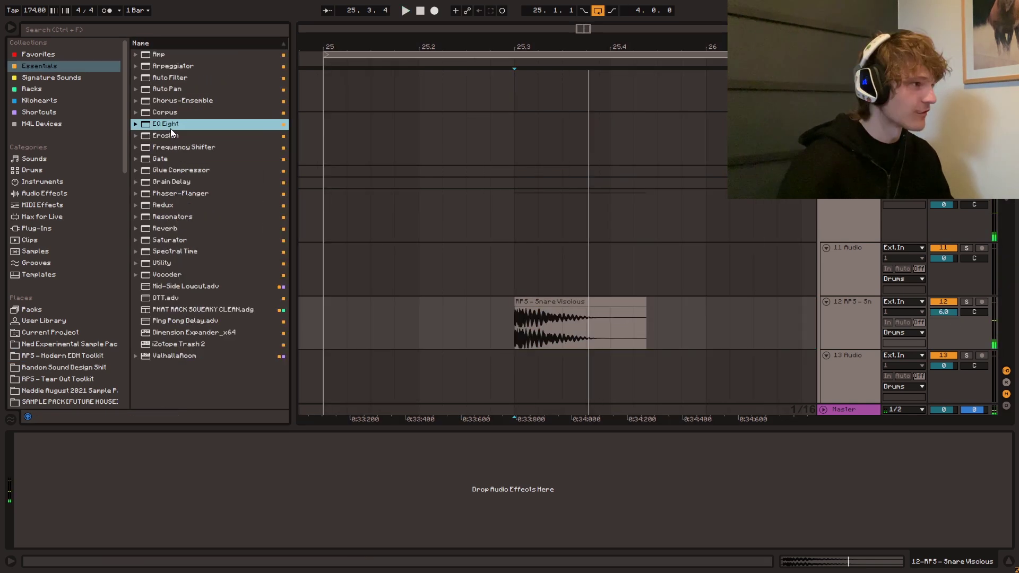
{"action": "double_click", "coordinate": [170, 126]}
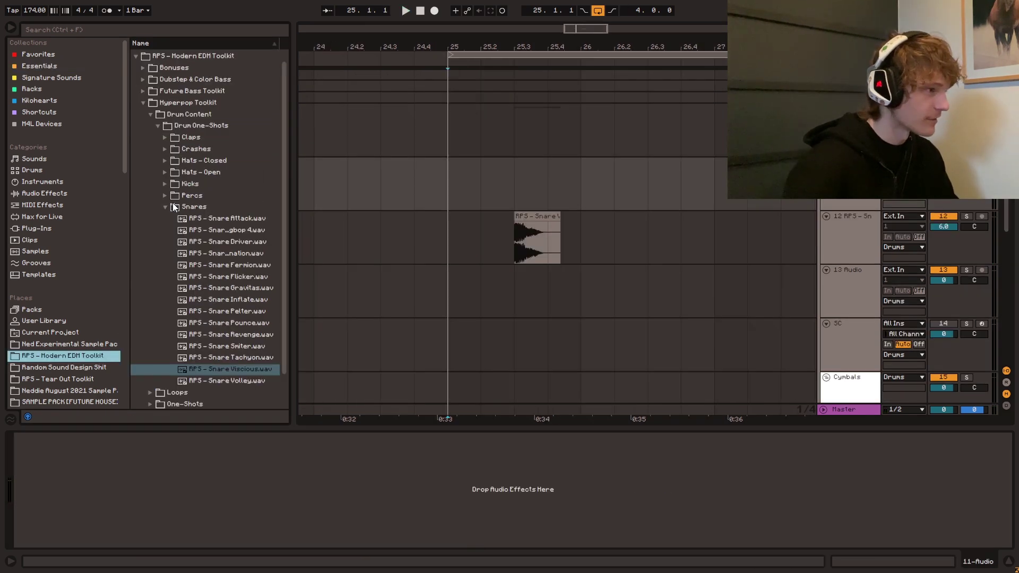
- Audition the Hyperpop Toolkit kicks and place RPS – Kick Vacuum at bar 25 on the first drum audio track
{"action": "left_click", "coordinate": [165, 206]}
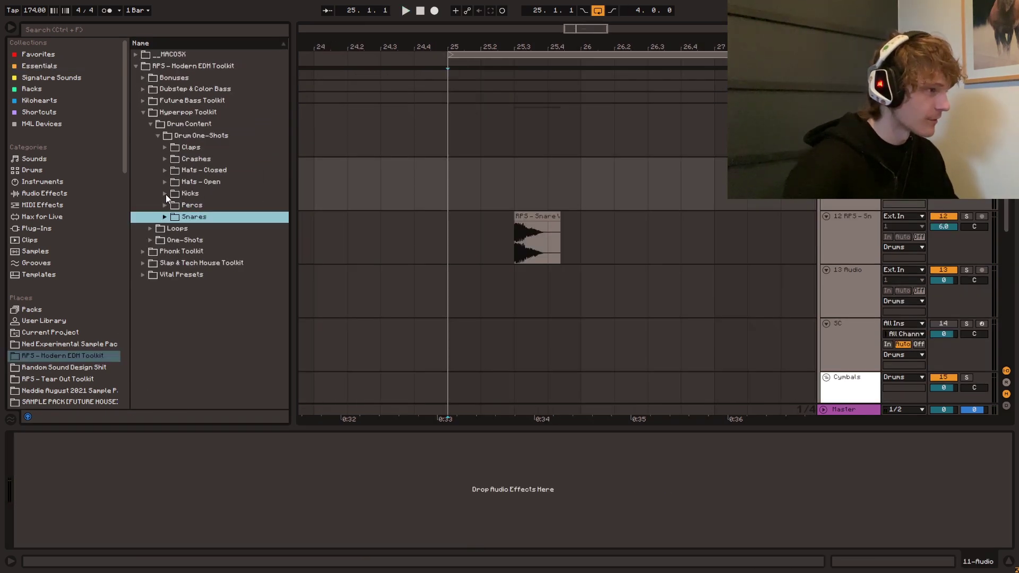
{"action": "left_click", "coordinate": [165, 193]}
{"action": "left_click", "coordinate": [213, 310]}
{"action": "left_click", "coordinate": [213, 322]}
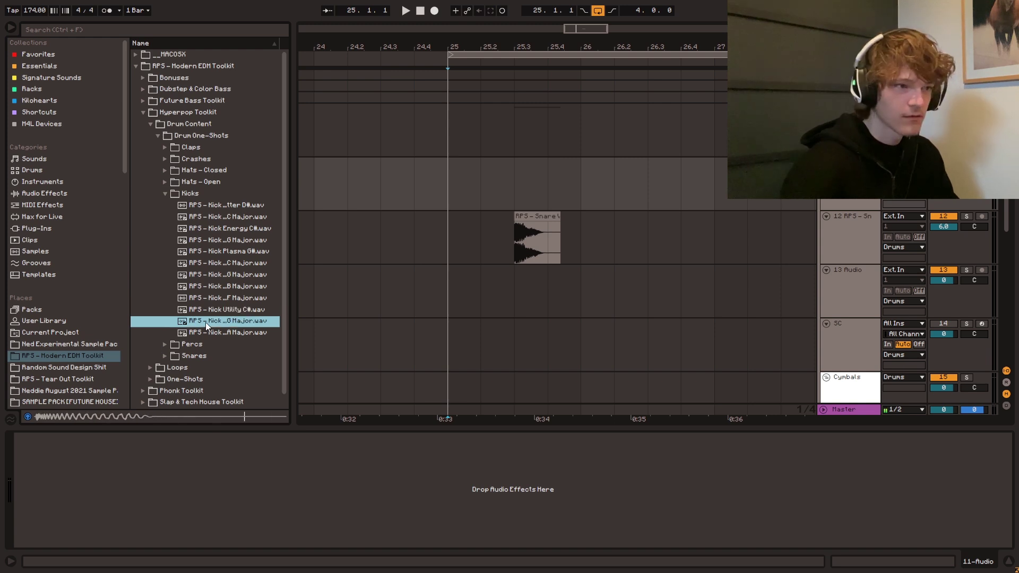
{"action": "left_click_drag", "start_coordinate": [212, 322], "coordinate": [461, 162]}
{"action": "double_click", "coordinate": [461, 161]}
{"action": "key", "text": "space"}
{"action": "left_click_drag", "start_coordinate": [197, 110], "coordinate": [198, 85]}
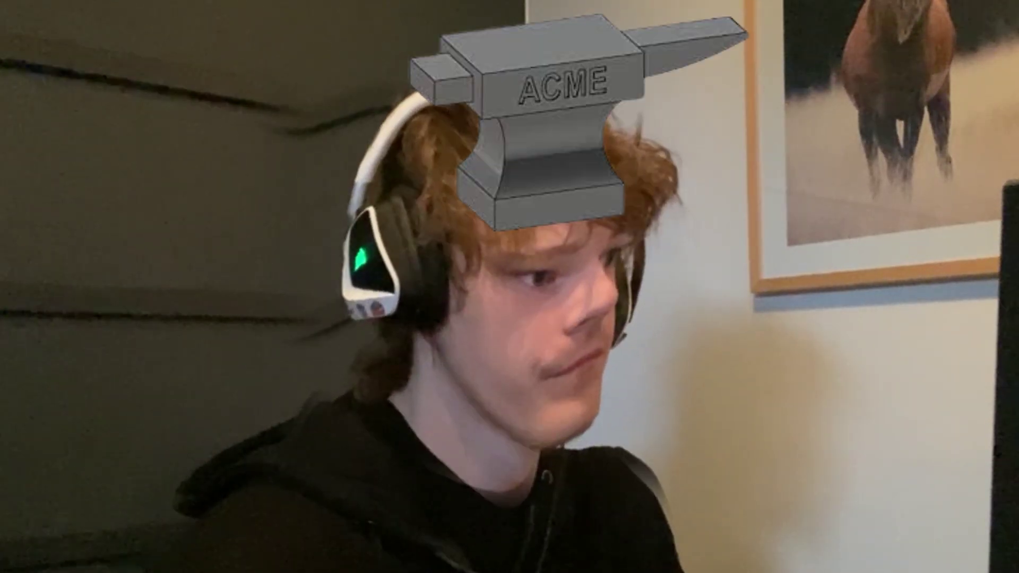
- Load Wavetable onto the 2-MIDI track and set Osc 1 to 64% position and 50 ct detune, with Noise unison
{"action": "scroll", "coordinate": [407, 164], "scroll_direction": "up", "scroll_amount": 5}
{"action": "left_click", "coordinate": [399, 133]}
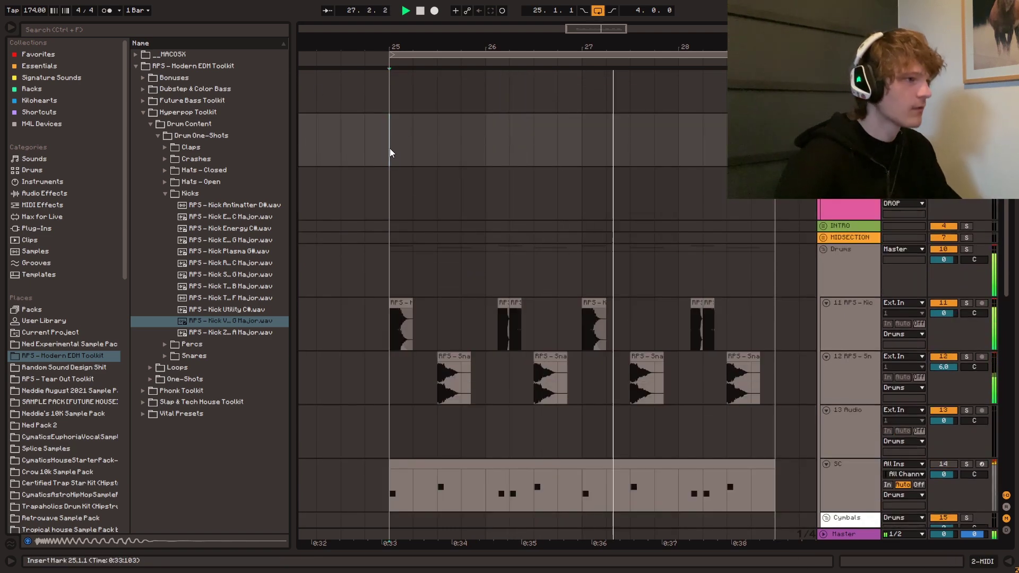
{"action": "left_click", "coordinate": [47, 57]}
{"action": "left_click_drag", "start_coordinate": [170, 66], "coordinate": [534, 154]}
{"action": "key", "text": "space"}
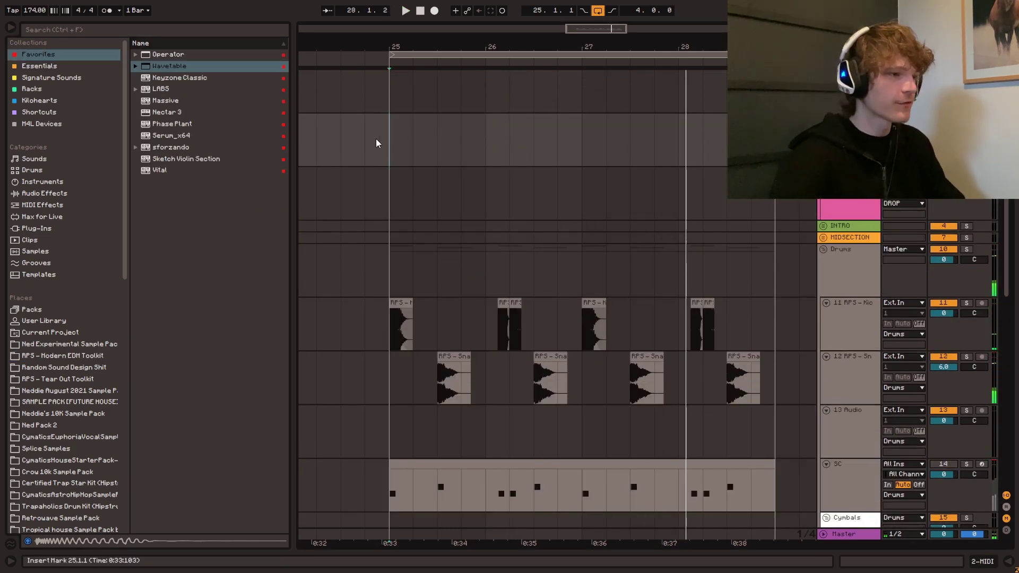
{"action": "double_click", "coordinate": [189, 66]}
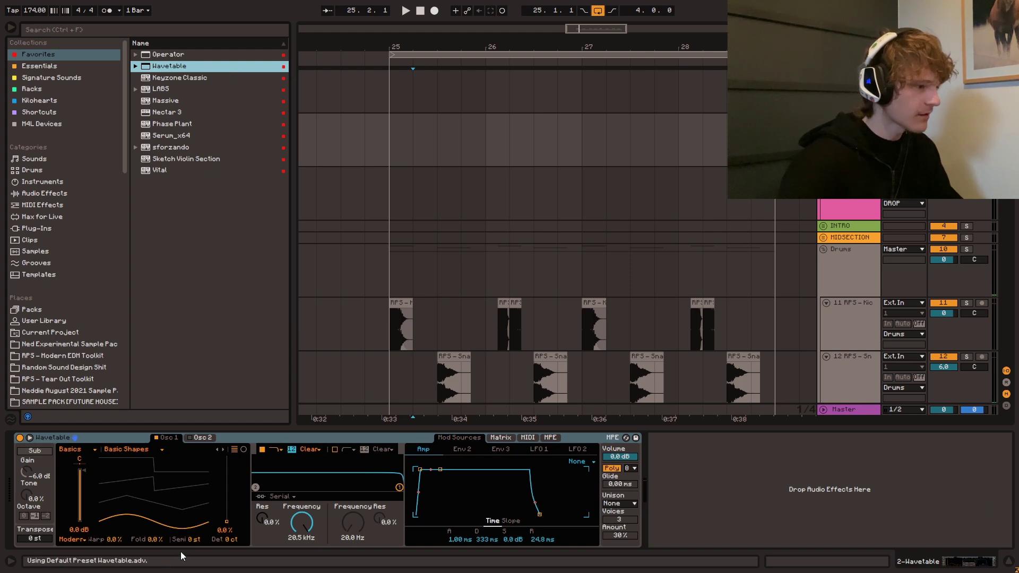
{"action": "left_click_drag", "start_coordinate": [229, 539], "coordinate": [243, 443]}
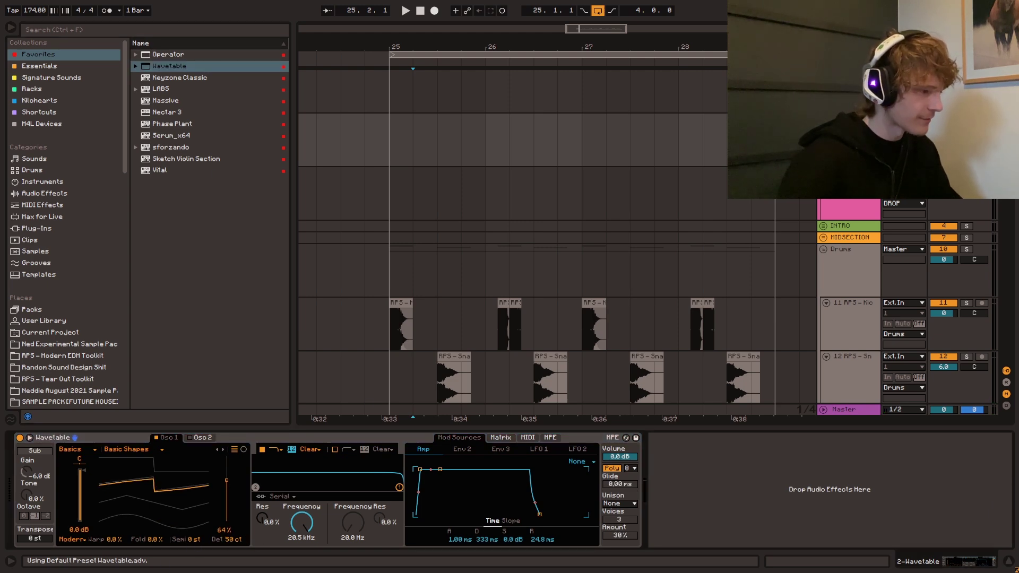
{"action": "left_click", "coordinate": [627, 503]}
- Draw an A1 note at the start of the four-bar Wavetable clip
{"action": "key", "text": "Escape"}
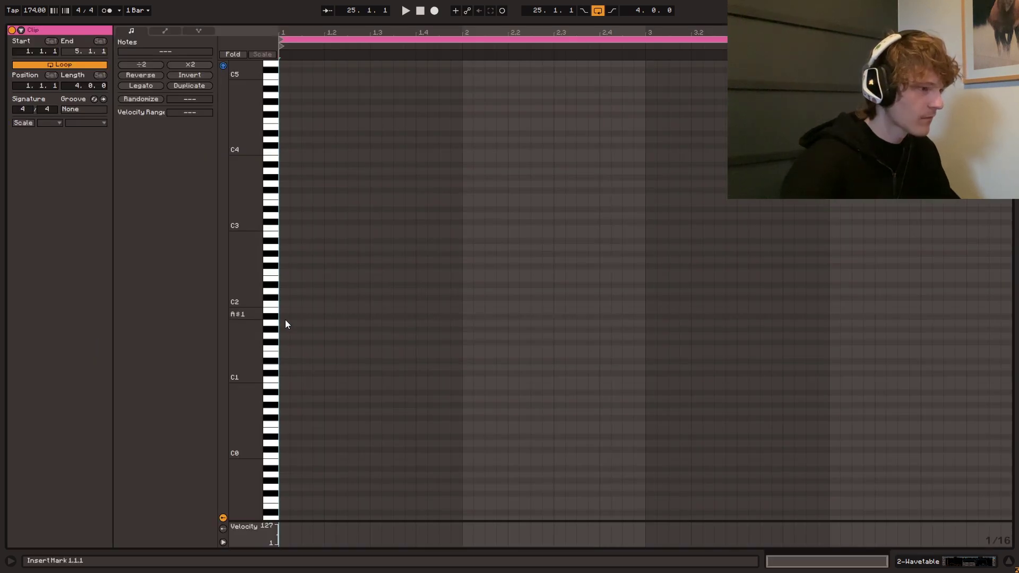
{"action": "left_click", "coordinate": [285, 323]}
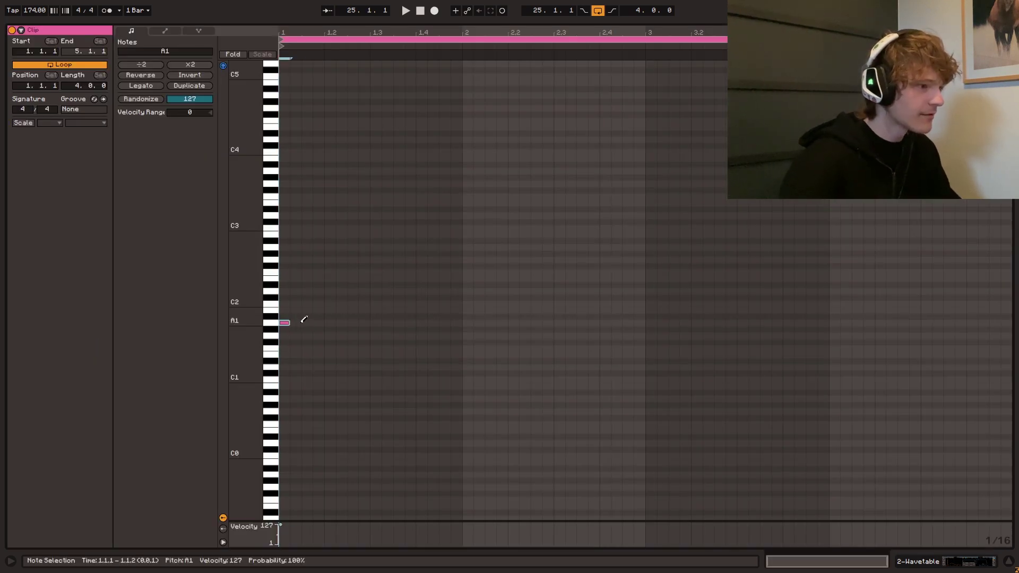
{"action": "left_click", "coordinate": [315, 321]}
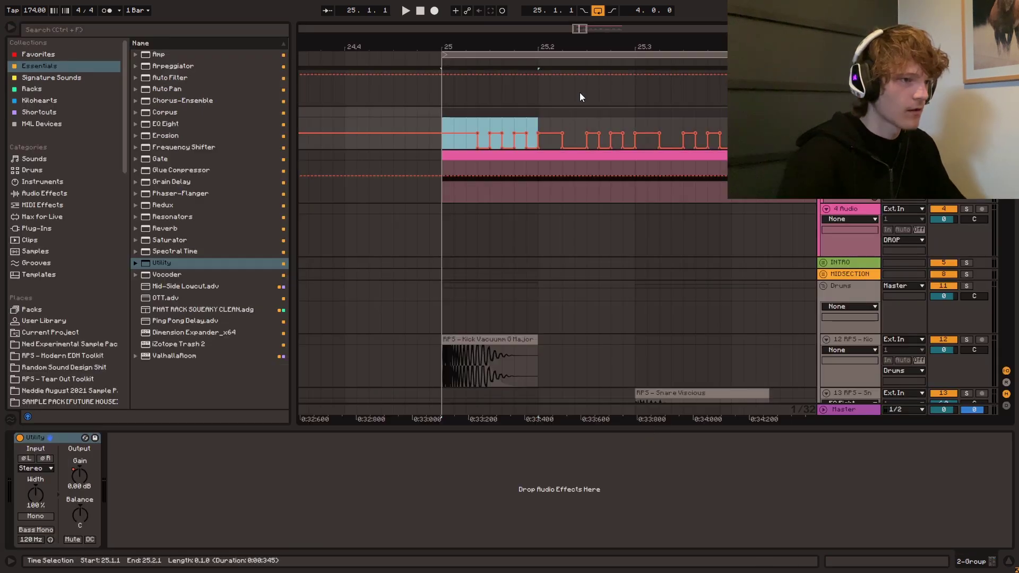
- Duplicate the one-beat gating automation on the Wavetable group repeatedly from bar 25, hide the automation and play the section
{"action": "key", "text": "ctrl+d"}
{"action": "key", "text": "ctrl+d"}
{"action": "key", "text": "ctrl+d"}
{"action": "key", "text": "ctrl+d"}
{"action": "scroll", "coordinate": [640, 81], "scroll_direction": "down", "scroll_amount": 5}
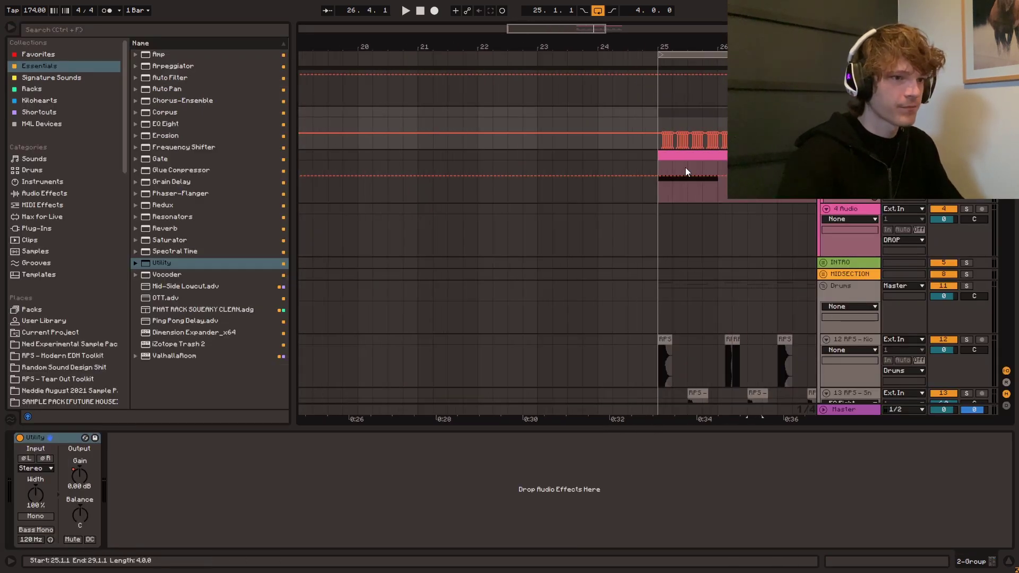
{"action": "key", "text": "ctrl+d"}
{"action": "key", "text": "ctrl+d"}
{"action": "key", "text": "a"}
{"action": "left_click", "coordinate": [663, 183]}
{"action": "key", "text": "space"}
{"action": "left_click_drag", "start_coordinate": [743, 48], "coordinate": [611, 78]}
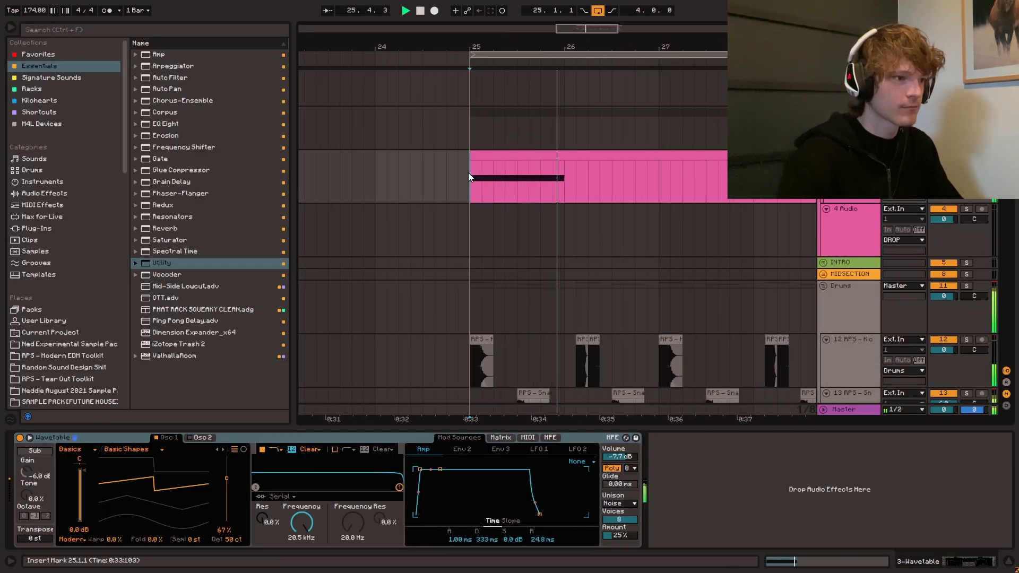
- Copy the four A1 notes upward to stack a sustained chord including A2, and move the bass notes down to D1
{"action": "left_click_drag", "start_coordinate": [470, 171], "coordinate": [551, 182]}
{"action": "left_click_drag", "start_coordinate": [319, 440], "coordinate": [321, 222]}
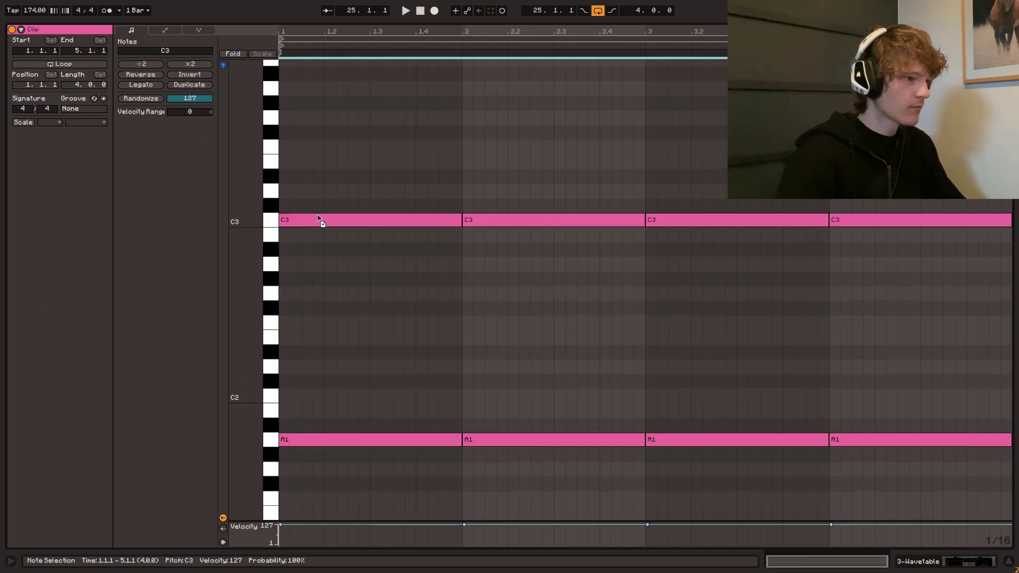
{"action": "key", "text": "space"}
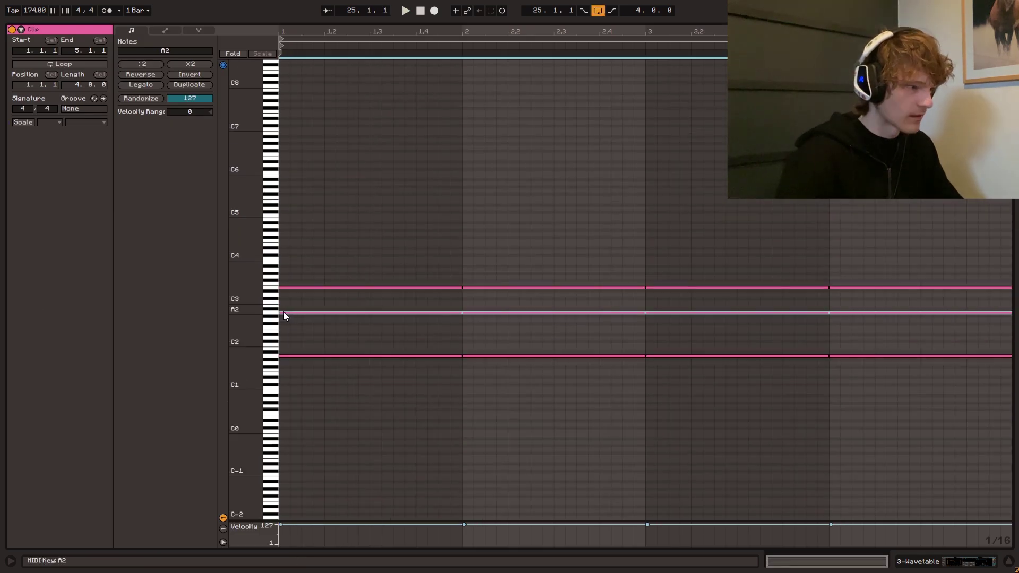
{"action": "left_click_drag", "start_coordinate": [284, 313], "coordinate": [285, 317]}
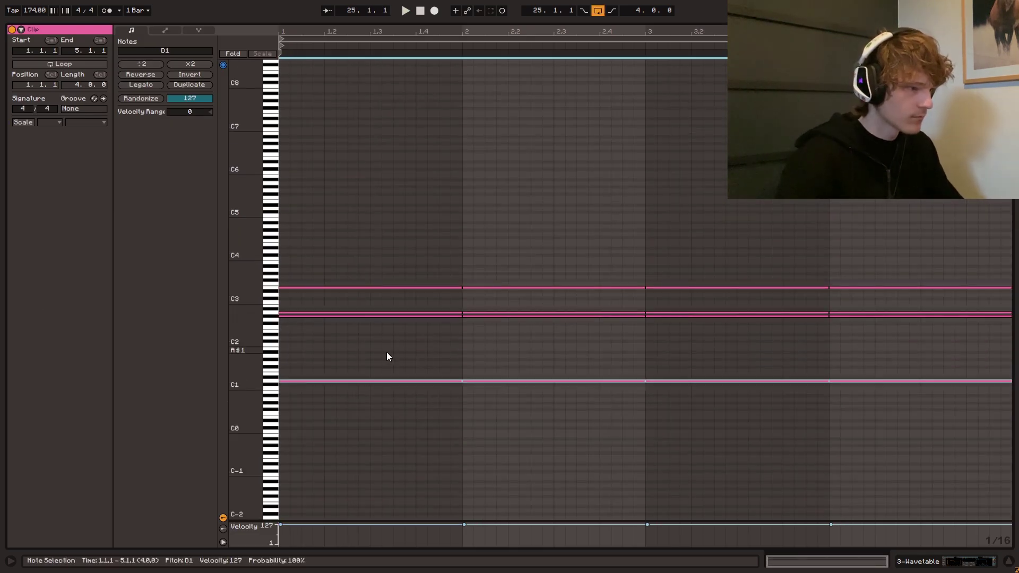
{"action": "key", "text": "space"}
- Raise the second bar's bass note two semitones and the third bar's bass note higher still, auditioning the progression
{"action": "left_click", "coordinate": [460, 338]}
{"action": "key", "text": "space"}
{"action": "left_click", "coordinate": [525, 381]}
{"action": "key", "text": "Up"}
{"action": "key", "text": "Up"}
{"action": "left_click", "coordinate": [461, 342]}
{"action": "key", "text": "space"}
{"action": "left_click_drag", "start_coordinate": [680, 381], "coordinate": [682, 367]}
{"action": "left_click", "coordinate": [642, 357]}
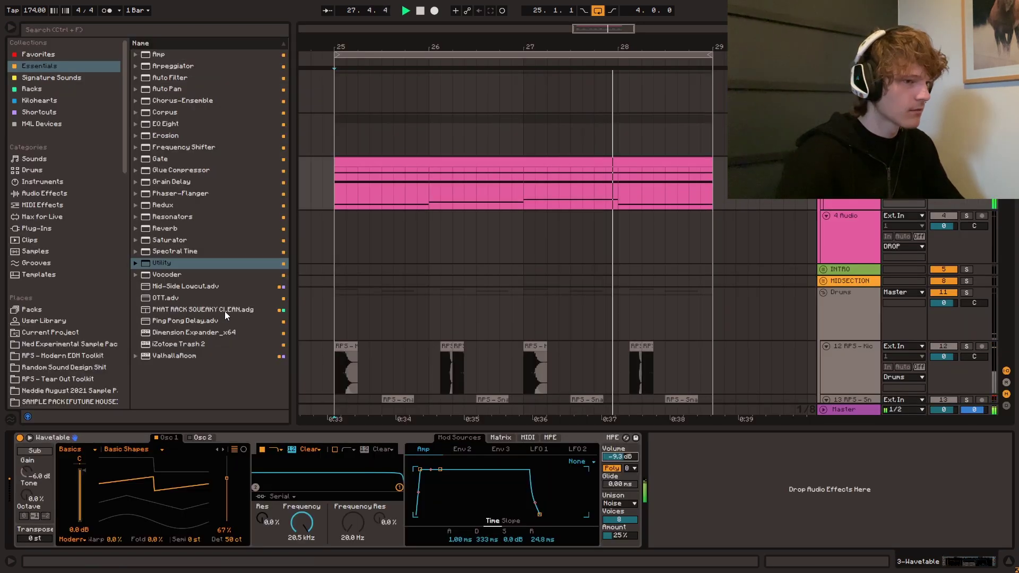
- Add PHAT RACK SQUEAKY CLEAN to the Wavetable track with PHAT 92, STEREO 127 and TIME 1000%, and set Wavetable's unison to None
{"action": "double_click", "coordinate": [225, 311]}
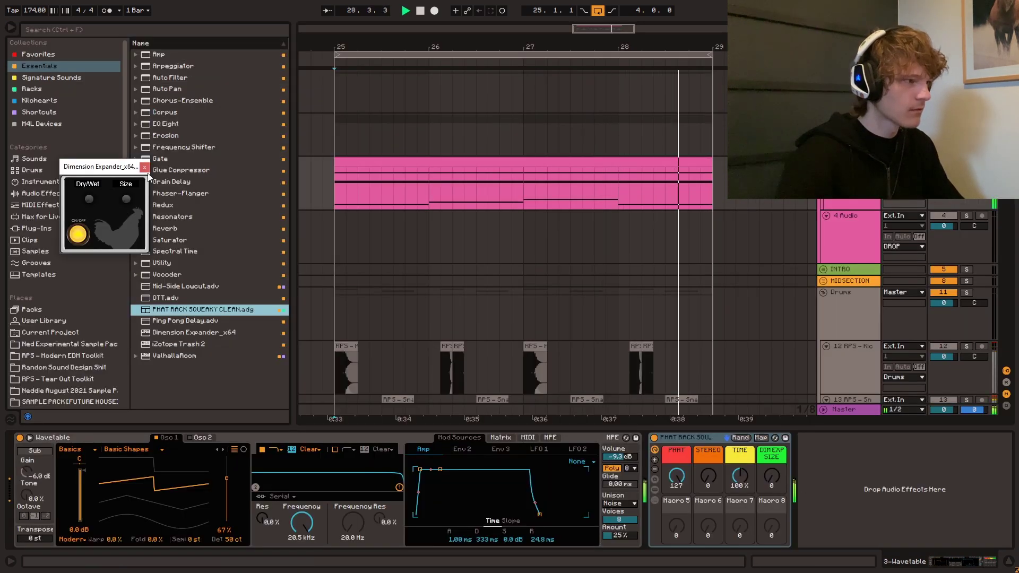
{"action": "left_click", "coordinate": [616, 504]}
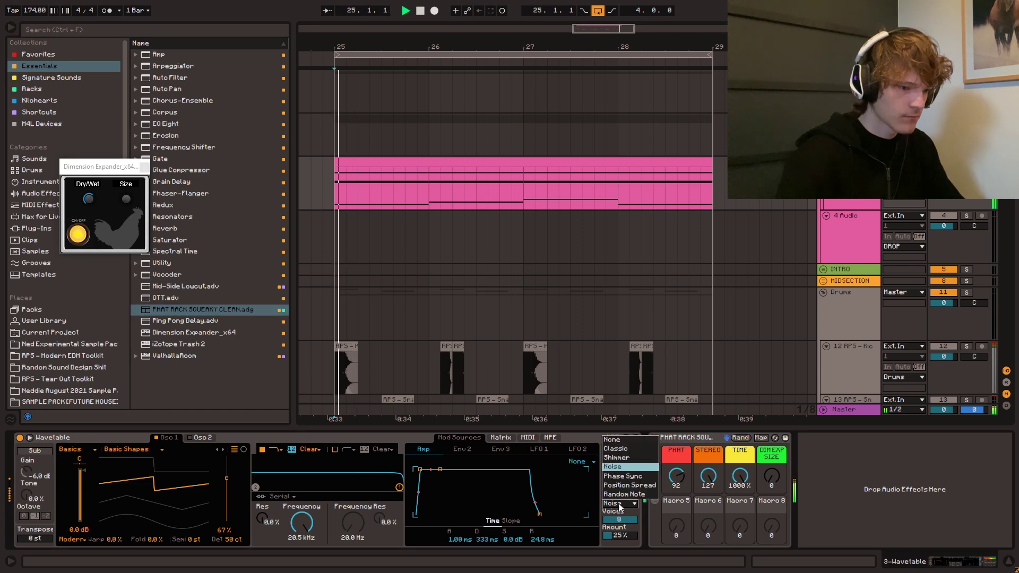
{"action": "left_click", "coordinate": [628, 442]}
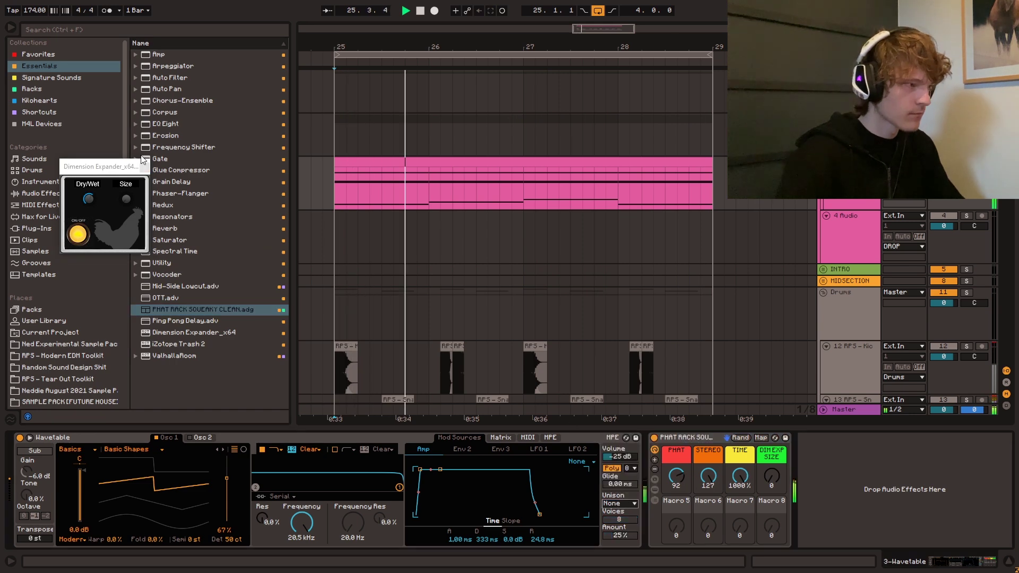
- Duplicate the Wavetable track and set the copy's Osc 1 to 12 st with Noise unison at 29%, then check playback
{"action": "key", "text": "ctrl+d"}
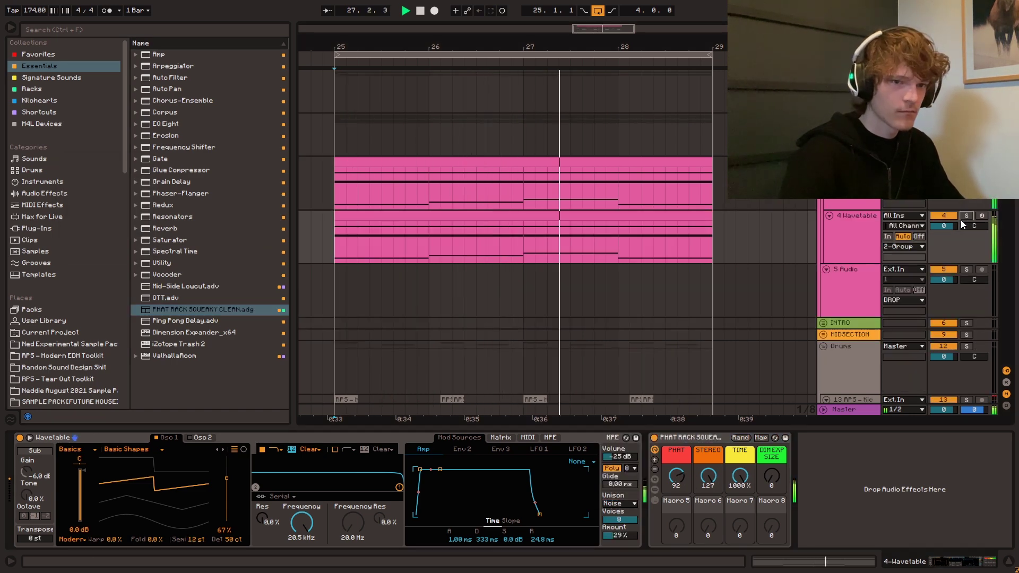
{"action": "left_click", "coordinate": [341, 247]}
{"action": "key", "text": "space"}
- Open the Hyperpop Toolkit's one-shots in RPS – Modern EDM Toolkit and audition Garage 808
{"action": "left_click", "coordinate": [71, 352]}
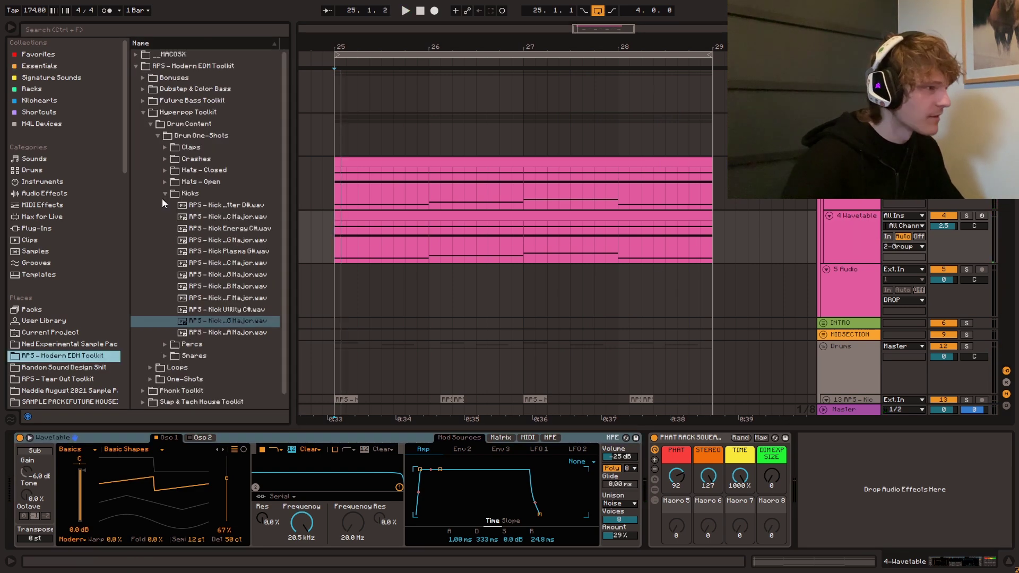
{"action": "left_click", "coordinate": [165, 193]}
{"action": "left_click", "coordinate": [158, 136]}
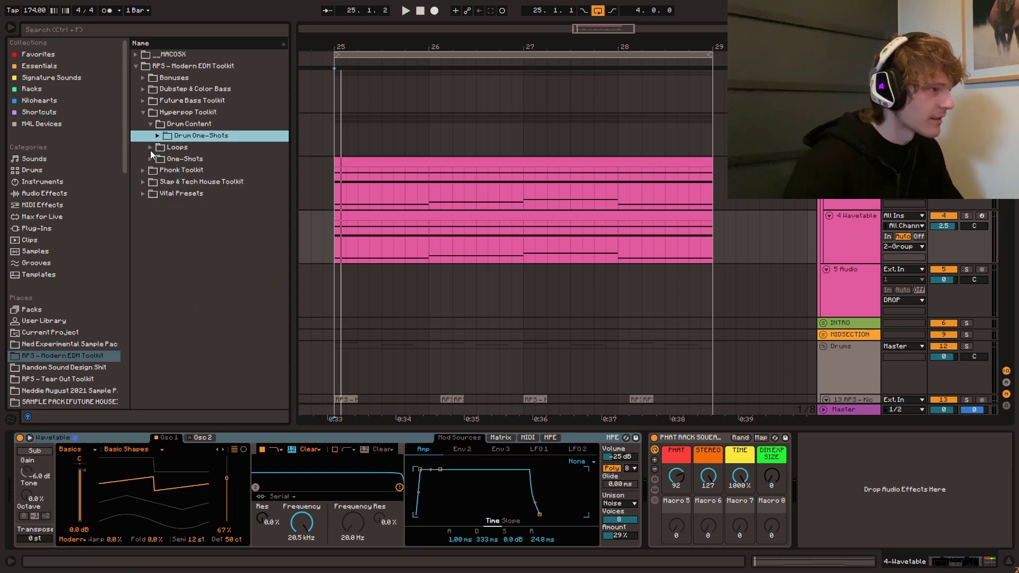
{"action": "left_click", "coordinate": [150, 147]}
{"action": "left_click", "coordinate": [197, 194]}
{"action": "left_click", "coordinate": [211, 236]}
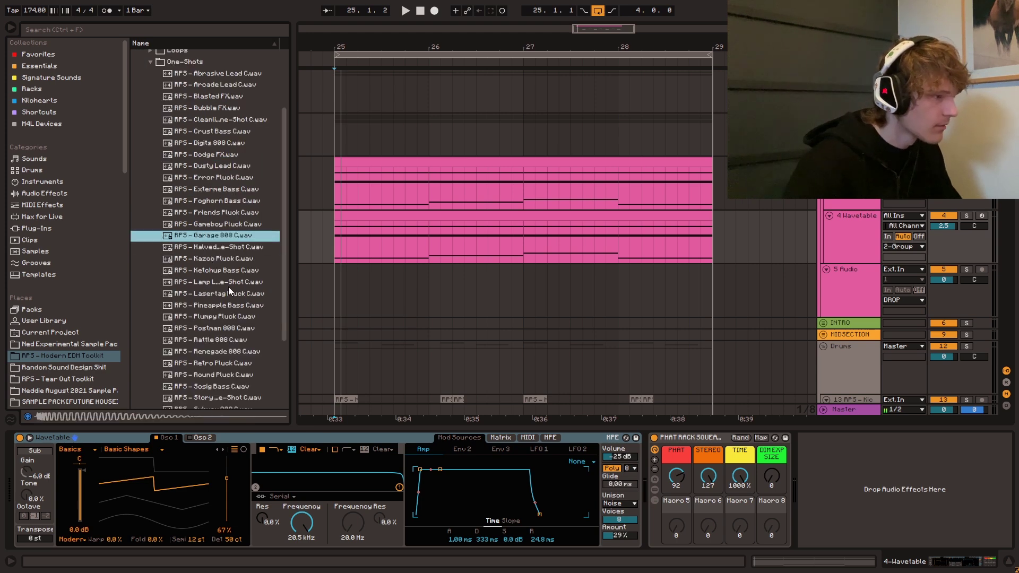
- Cut the fourth beat of bar 26 out of both Wavetable chord clips and check the gap
{"action": "left_click", "coordinate": [329, 246]}
{"action": "left_click_drag", "start_coordinate": [525, 47], "coordinate": [566, 116]}
{"action": "left_click_drag", "start_coordinate": [523, 254], "coordinate": [558, 197]}
{"action": "key", "text": "Delete"}
{"action": "key", "text": "space"}
{"action": "left_click", "coordinate": [526, 208]}
{"action": "left_click", "coordinate": [455, 241]}
- Delete both chord clips from 28.3 to bar 29 to leave a gap at the phrase's end
{"action": "left_click_drag", "start_coordinate": [714, 47], "coordinate": [634, 32]}
{"action": "left_click", "coordinate": [461, 217]}
{"action": "left_click", "coordinate": [461, 189]}
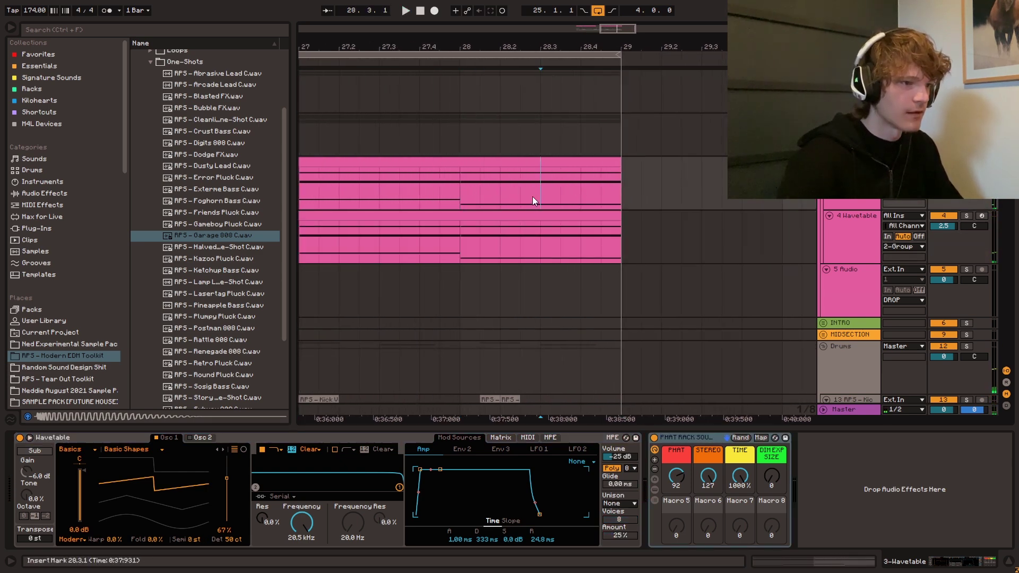
{"action": "left_click_drag", "start_coordinate": [534, 197], "coordinate": [618, 234]}
{"action": "key", "text": "Delete"}
- Audition one-shots around Kazoo Pluck for the gap in bar 26 and play the chords leading into it
{"action": "left_click", "coordinate": [593, 29]}
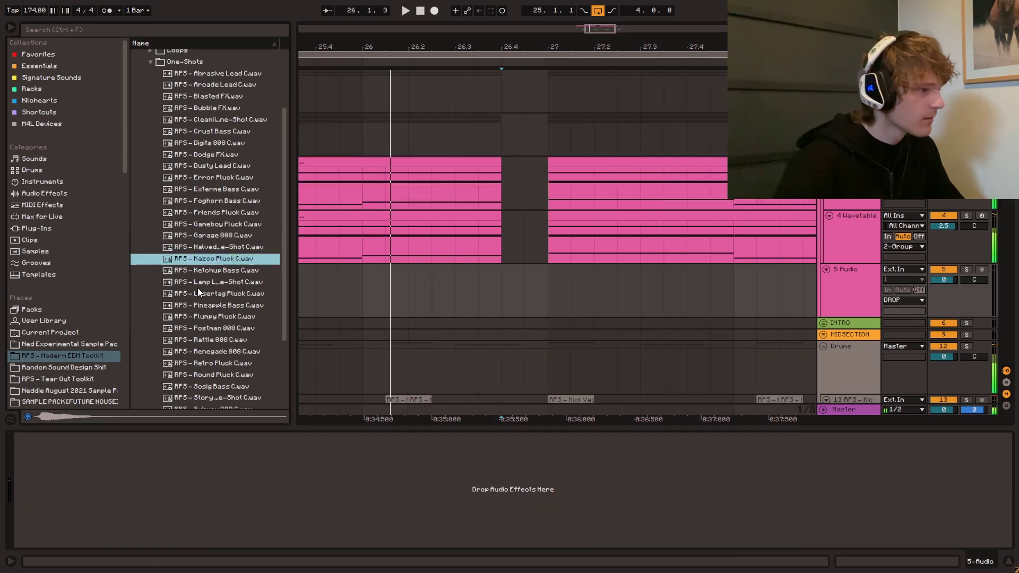
{"action": "key", "text": "Down"}
{"action": "key", "text": "Down"}
{"action": "key", "text": "Up"}
{"action": "key", "text": "Up"}
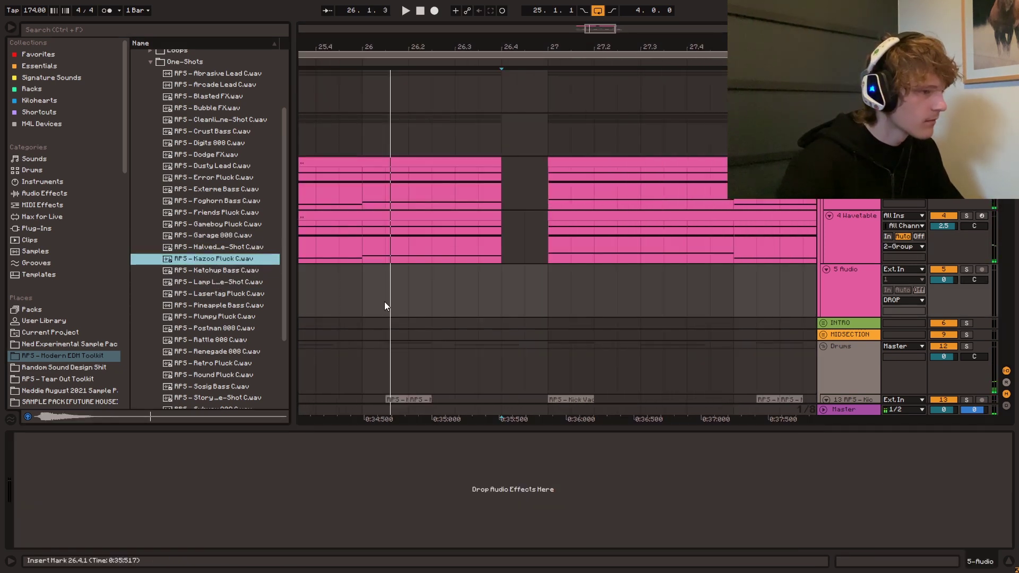
{"action": "left_click", "coordinate": [478, 301]}
{"action": "key", "text": "space"}
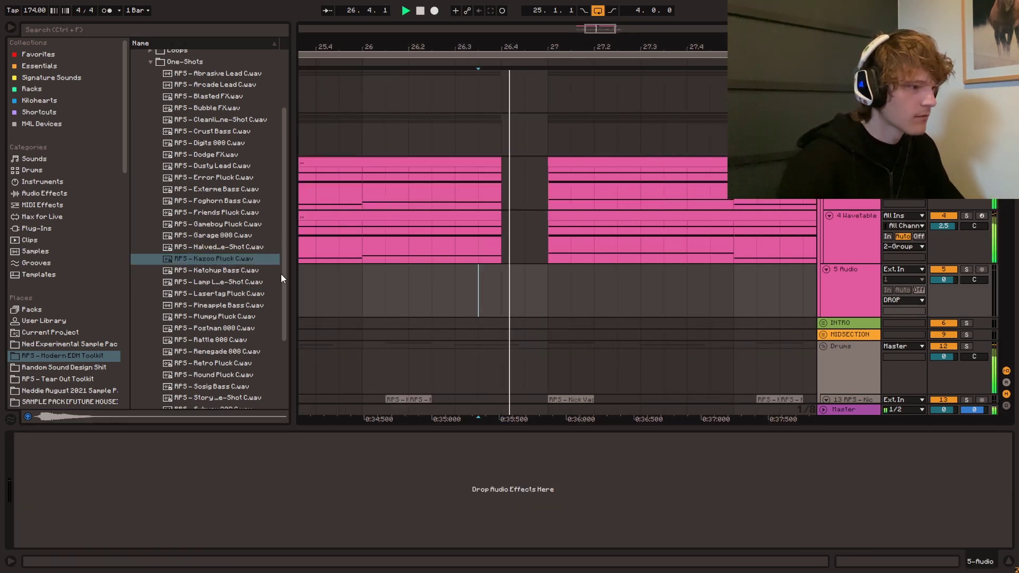
- Place the RPS – Ketchup Bass C one-shot on the audio track at 26.4
{"action": "left_click", "coordinate": [224, 285]}
{"action": "key", "text": "Down"}
{"action": "key", "text": "Up"}
{"action": "key", "text": "Up"}
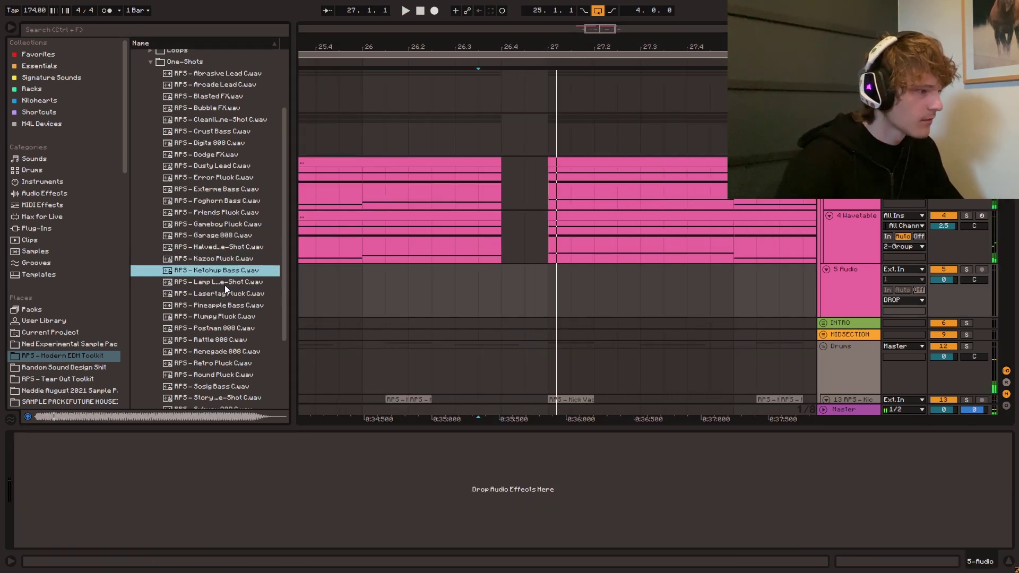
{"action": "left_click_drag", "start_coordinate": [211, 274], "coordinate": [525, 298]}
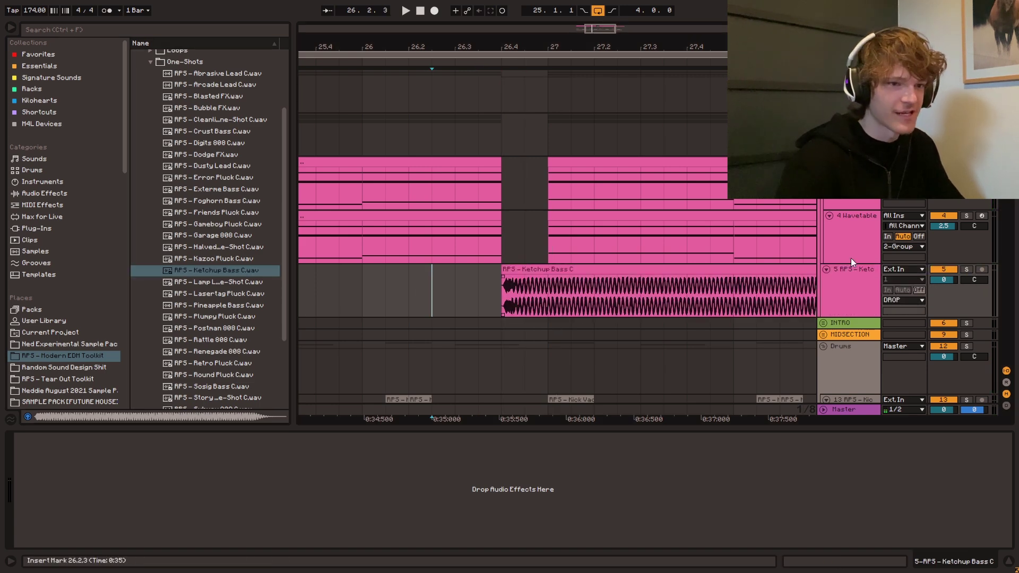
- Try transposing the Ketchup Bass clip to 6 st and play it back
{"action": "double_click", "coordinate": [422, 214]}
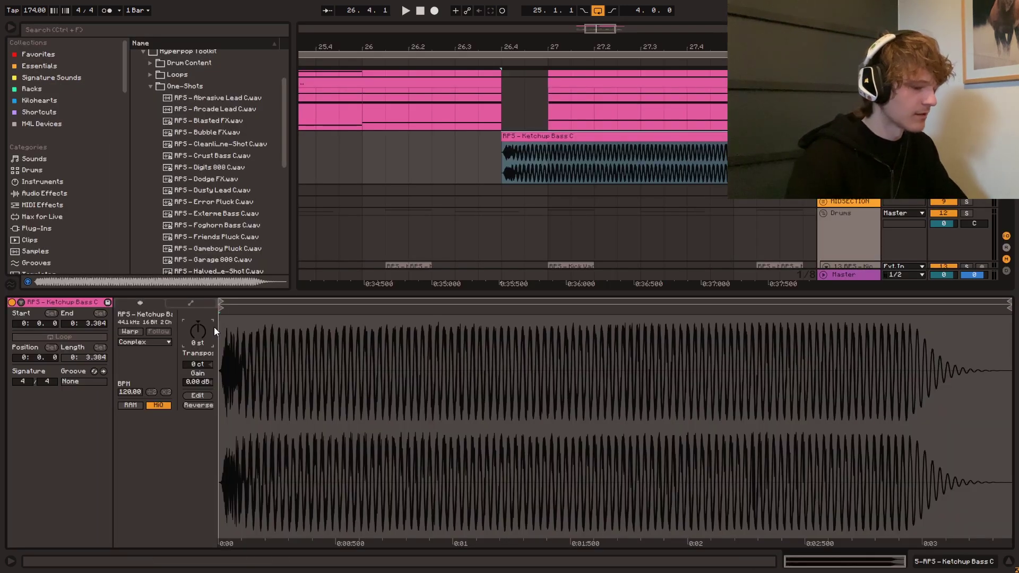
{"action": "type", "text": "6"}
{"action": "key", "text": "Return"}
{"action": "key", "text": "space"}
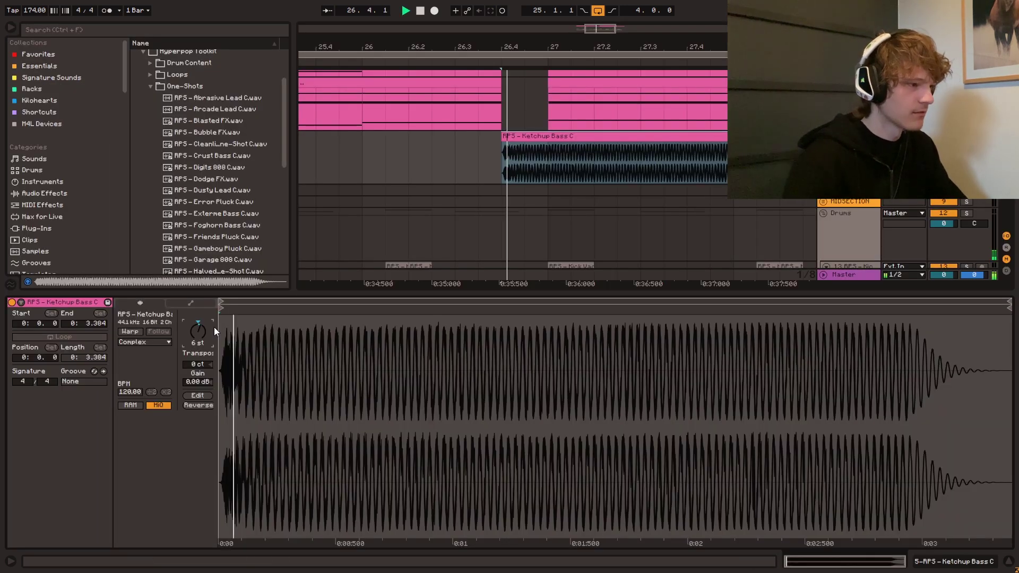
{"action": "key", "text": "space"}
{"action": "key", "text": "space"}
- Detune the Ketchup Bass clip to −50 ct and refine its transposition by ear against the chords
{"action": "scroll", "coordinate": [196, 364], "scroll_direction": "up", "scroll_amount": 10}
{"action": "key", "text": "ctrl+alt+l"}
{"action": "scroll", "coordinate": [400, 286], "scroll_direction": "up", "scroll_amount": 1}
{"action": "left_click", "coordinate": [340, 220]}
{"action": "key", "text": "space"}
{"action": "double_click", "coordinate": [547, 198]}
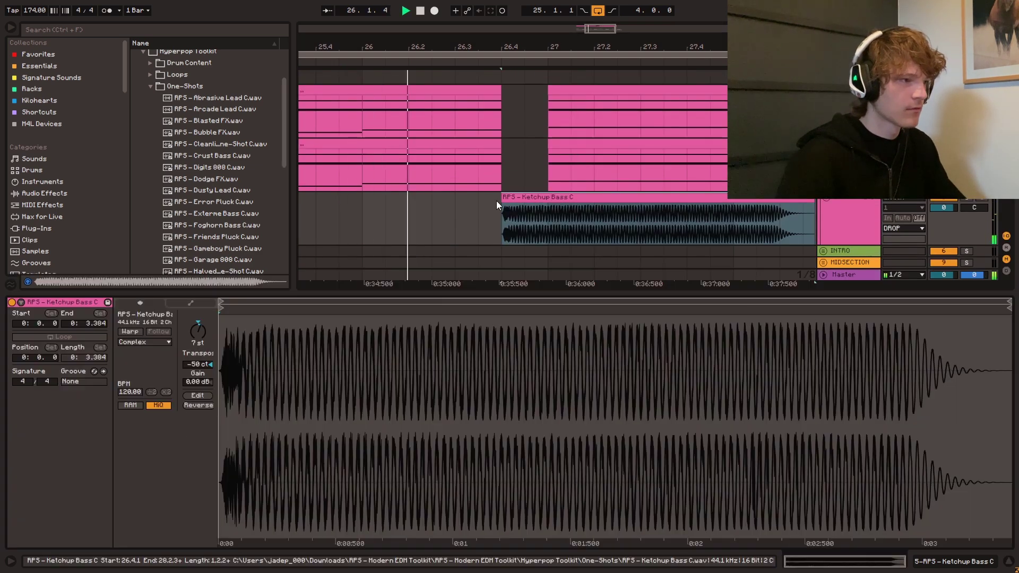
{"action": "left_click_drag", "start_coordinate": [193, 343], "coordinate": [193, 350]}
{"action": "key", "text": "space"}
- Trim the Ketchup Bass clip to one beat, ending at bar 27, and play it back
{"action": "left_click_drag", "start_coordinate": [570, 219], "coordinate": [554, 218]}
{"action": "key", "text": "Delete"}
{"action": "left_click", "coordinate": [417, 221]}
{"action": "key", "text": "space"}
{"action": "left_click", "coordinate": [579, 197]}
{"action": "key", "text": "Delete"}
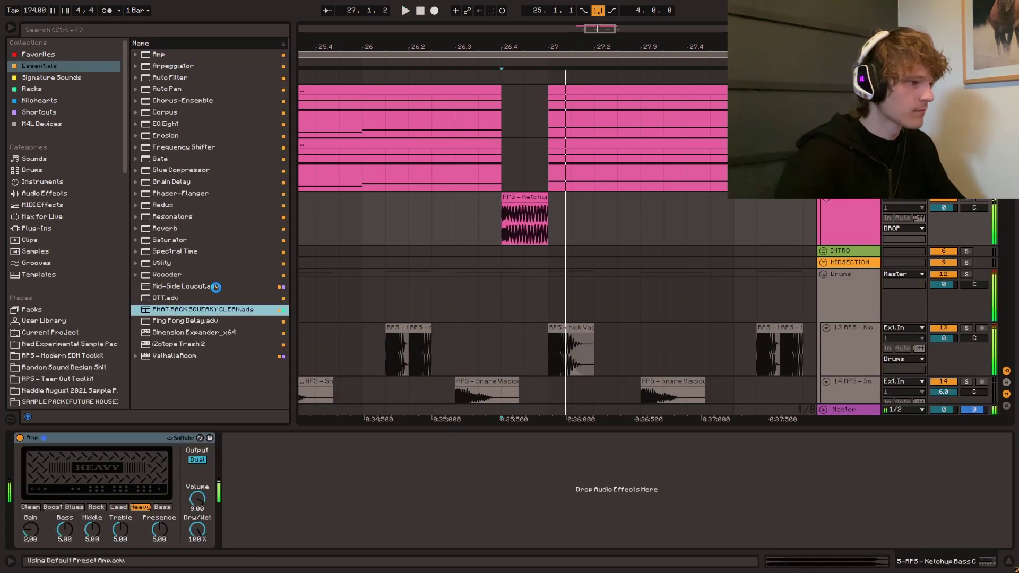
- Add PHAT RACK SQUEAKY CLEAN after the Heavy Amp on the Ketchup Bass track and audition the sound
{"action": "left_click_drag", "start_coordinate": [215, 287], "coordinate": [262, 448]}
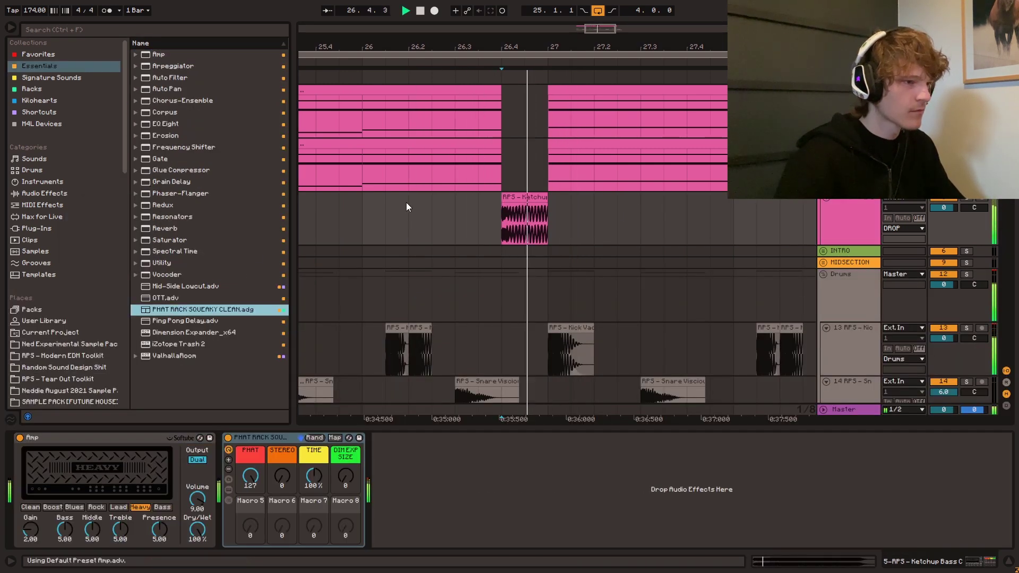
{"action": "left_click", "coordinate": [368, 208]}
{"action": "key", "text": "space"}
{"action": "key", "text": "space"}
- Duplicate the Ketchup Bass clip onto bar 27 with transpose at 5 st and play it
{"action": "left_click", "coordinate": [534, 198]}
{"action": "key", "text": "ctrl+d"}
{"action": "double_click", "coordinate": [569, 197]}
{"action": "key", "text": "space"}
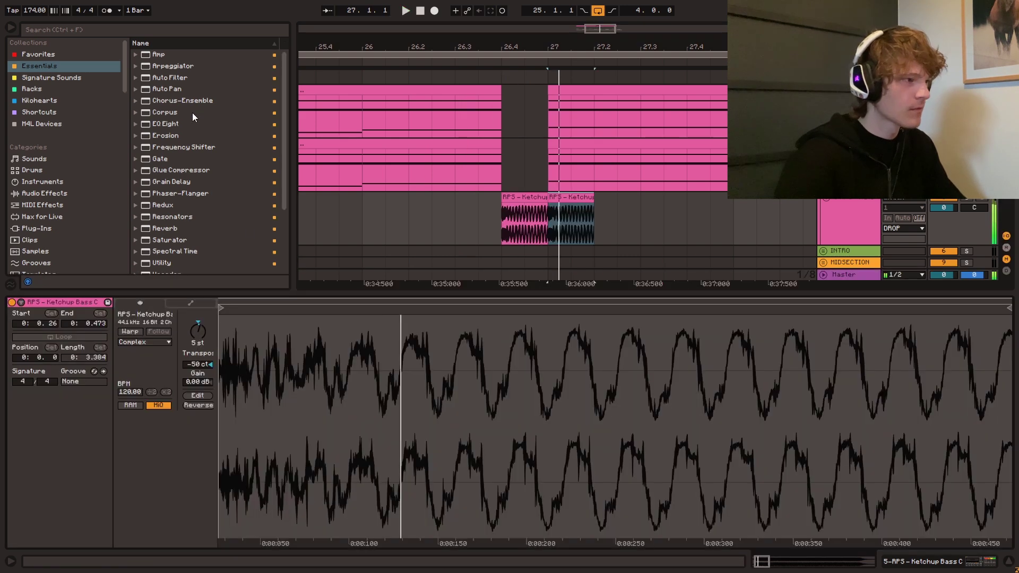
- Inspect the chord group's gating automation around bar 27, then hide automation and play through the drop
{"action": "scroll", "coordinate": [553, 210], "scroll_direction": "up", "scroll_amount": 3}
{"action": "left_click", "coordinate": [554, 117]}
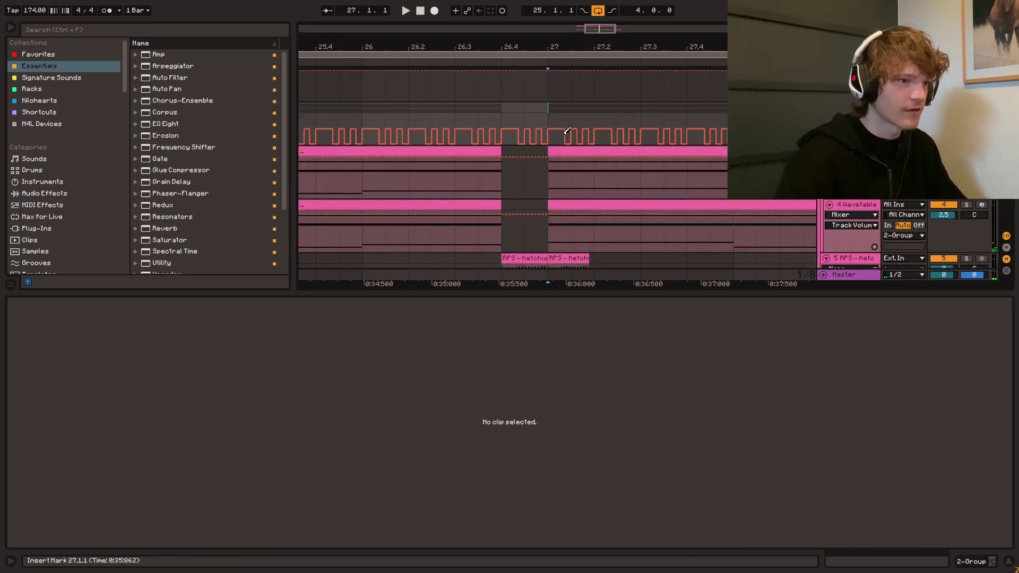
{"action": "key", "text": "a"}
{"action": "left_click", "coordinate": [398, 246]}
{"action": "key", "text": "space"}
{"action": "key", "text": "space"}
{"action": "scroll", "coordinate": [535, 265], "scroll_direction": "down", "scroll_amount": 3}
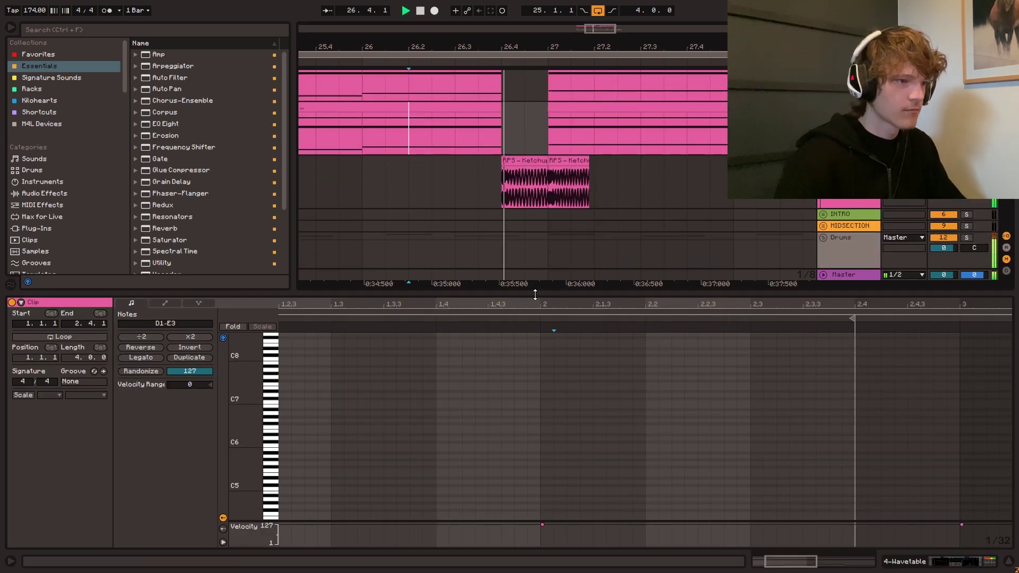
{"action": "key", "text": "ctrl+alt+l"}
{"action": "left_click", "coordinate": [504, 186]}
{"action": "scroll", "coordinate": [504, 186], "scroll_direction": "down", "scroll_amount": 4}
{"action": "scroll", "coordinate": [718, 177], "scroll_direction": "up", "scroll_amount": 1}
- Add EQ Eight to the Ketchup Bass track
{"action": "double_click", "coordinate": [849, 209]}
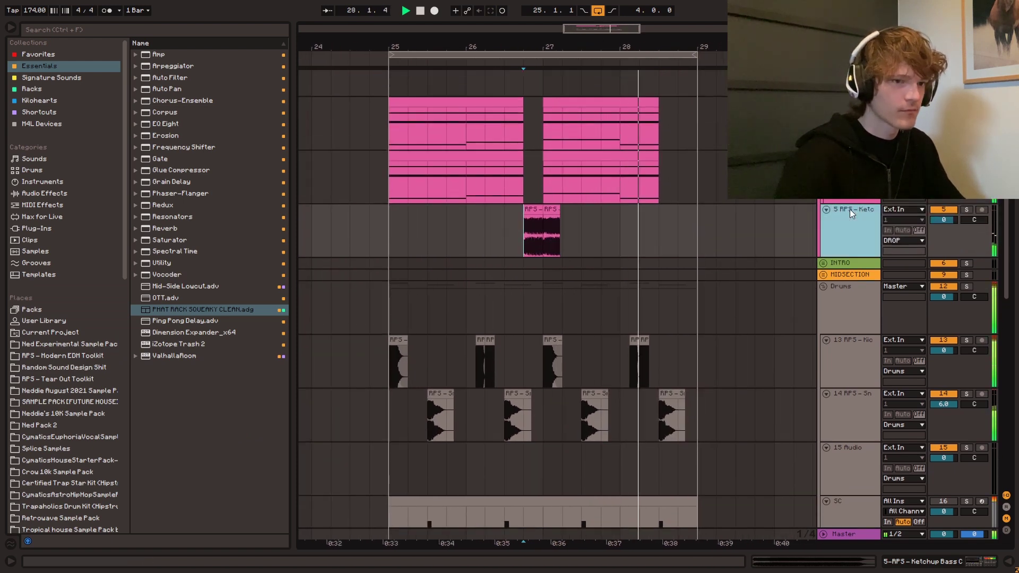
{"action": "key", "text": "space"}
{"action": "double_click", "coordinate": [165, 124]}
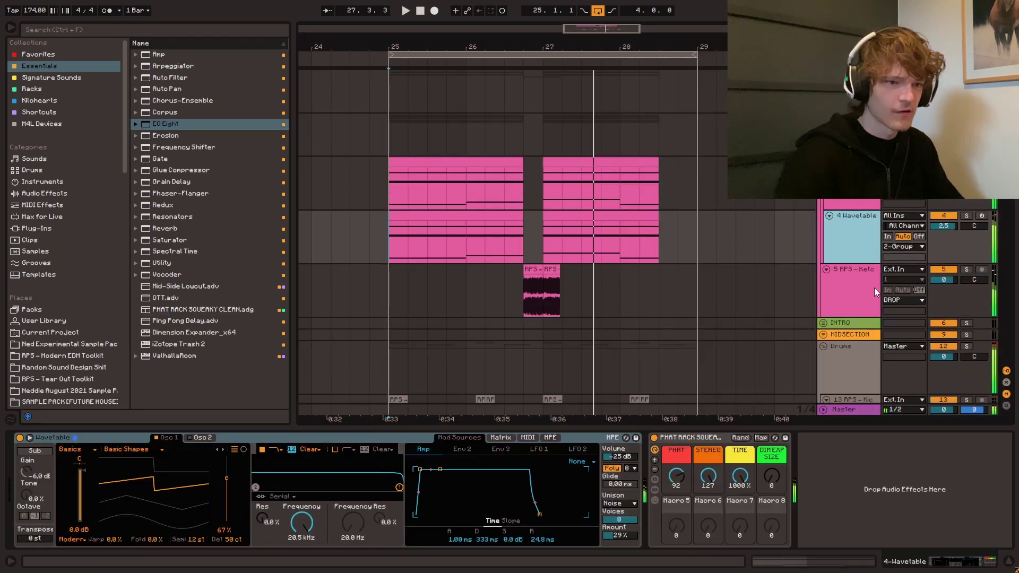
- Duplicate the second Wavetable track as a bass-notes-only layer, with EQ Eight reducing everything above 100 Hz and 1.50 dB output gain
{"action": "key", "text": "ctrl+d"}
{"action": "left_click", "coordinate": [966, 270]}
{"action": "left_click", "coordinate": [620, 503]}
{"action": "left_click", "coordinate": [627, 437]}
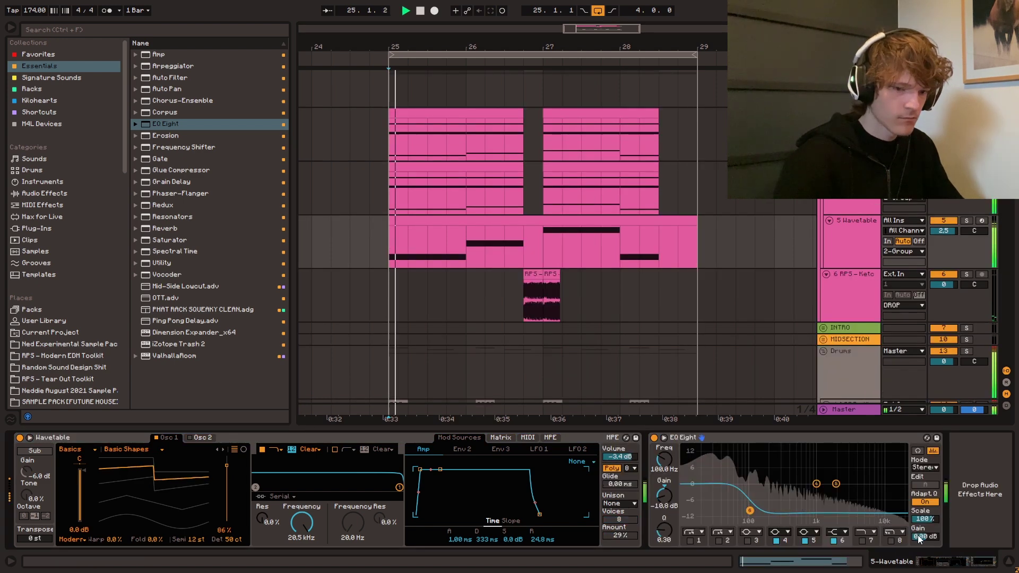
{"action": "key", "text": "space"}
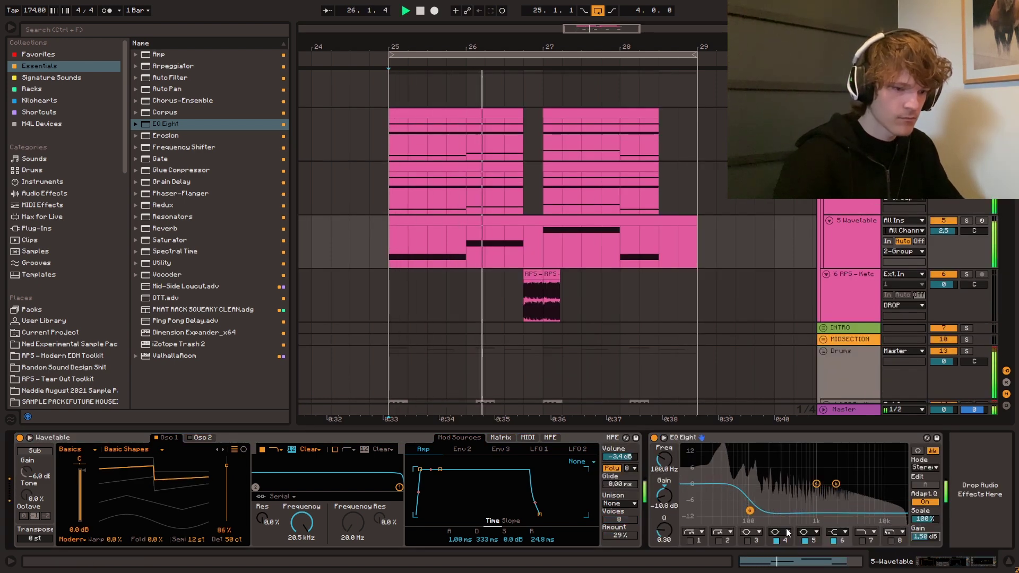
- Insert a MIDI track below the Ketchup Bass track and audition the Hyperpop one-shots for a pluck
{"action": "scroll", "coordinate": [451, 293], "scroll_direction": "up", "scroll_amount": 2}
{"action": "left_click", "coordinate": [391, 247]}
{"action": "scroll", "coordinate": [396, 234], "scroll_direction": "down", "scroll_amount": 2}
{"action": "left_click", "coordinate": [786, 333]}
{"action": "key", "text": "ctrl+shift+t"}
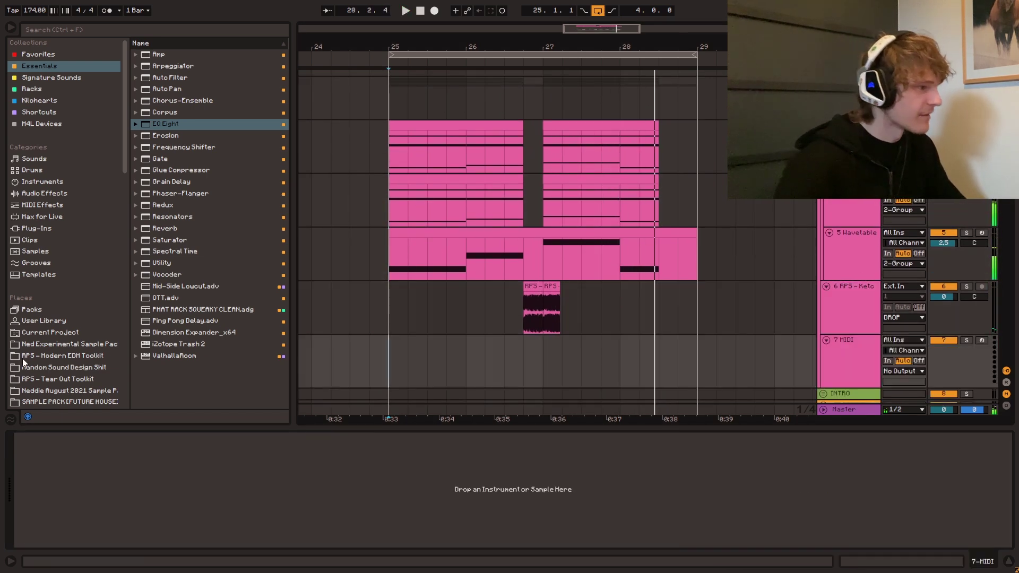
{"action": "left_click", "coordinate": [59, 356]}
{"action": "scroll", "coordinate": [175, 247], "scroll_direction": "up", "scroll_amount": 2}
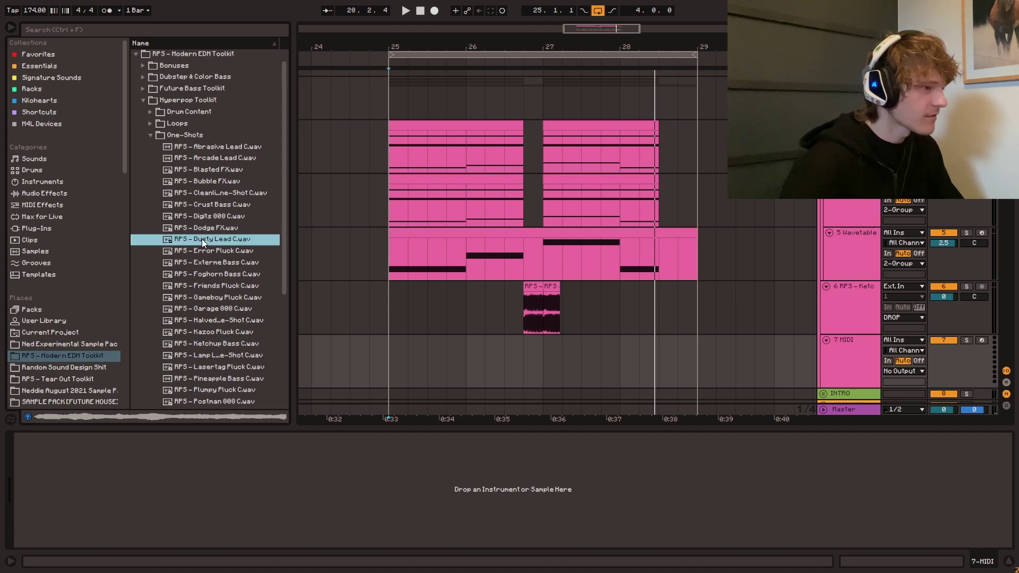
{"action": "left_click", "coordinate": [222, 321]}
{"action": "scroll", "coordinate": [230, 345], "scroll_direction": "down", "scroll_amount": 3}
{"action": "key", "text": "Down"}
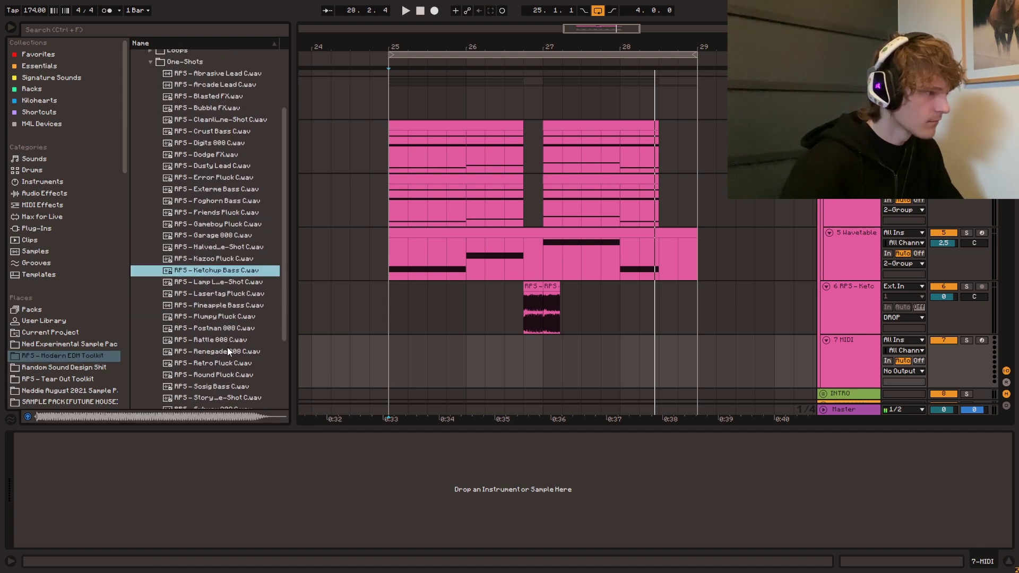
- Load Kazoo Pluck C on the new track and fill a four-bar clip from bar 25 with a repeating eighth-note pattern
{"action": "left_click_drag", "start_coordinate": [394, 361], "coordinate": [681, 384]}
{"action": "key", "text": "ctrl+shift+m"}
{"action": "left_click", "coordinate": [851, 224]}
{"action": "left_click", "coordinate": [413, 438]}
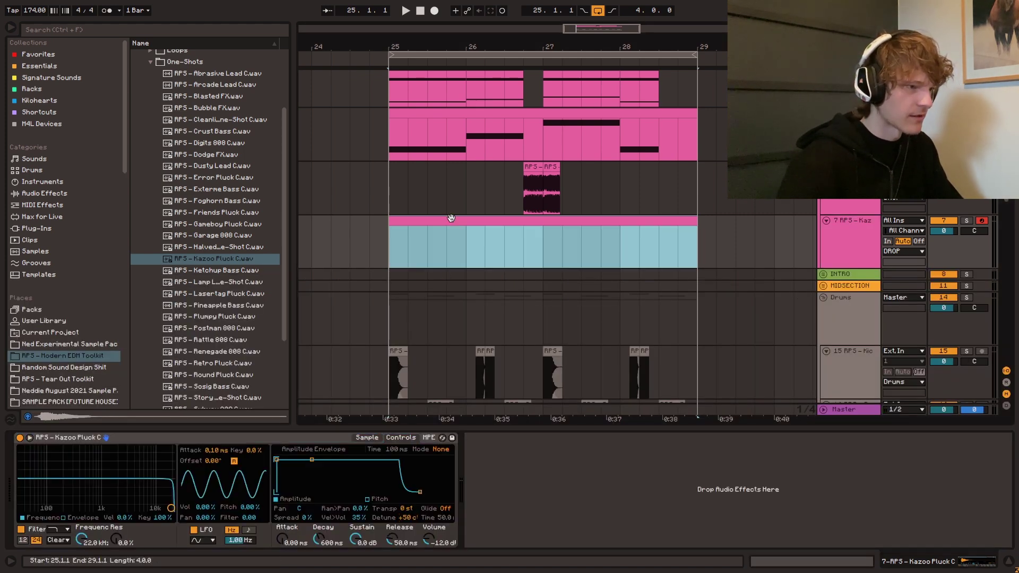
{"action": "left_click", "coordinate": [452, 218]}
{"action": "left_click_drag", "start_coordinate": [350, 292], "coordinate": [349, 106]}
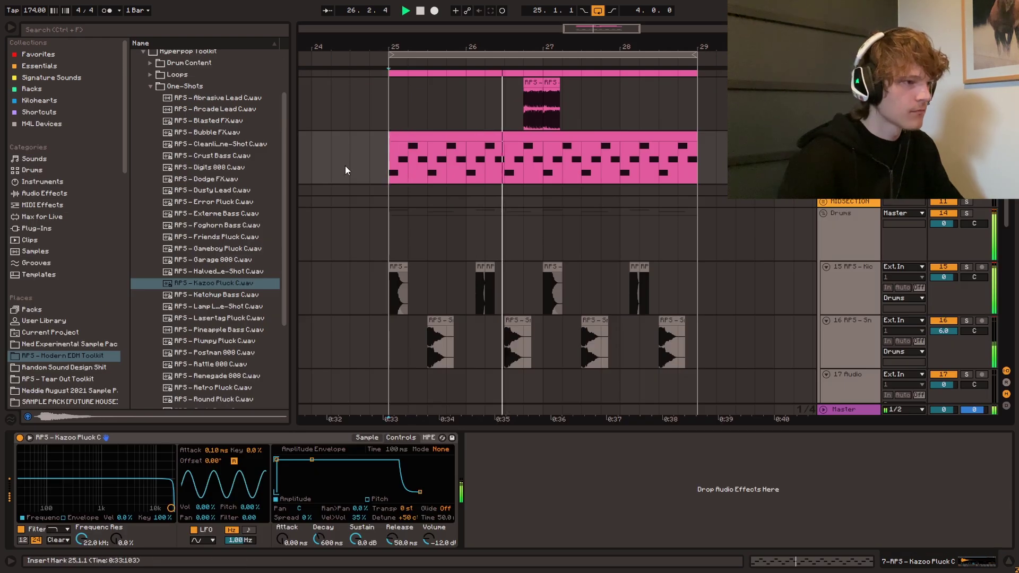
- Add Ping Pong Delay to the Kazoo Pluck track and insert Amp ahead of it
{"action": "left_click", "coordinate": [40, 66]}
{"action": "left_click_drag", "start_coordinate": [175, 321], "coordinate": [596, 461]}
{"action": "scroll", "coordinate": [415, 247], "scroll_direction": "up", "scroll_amount": 1}
{"action": "scroll", "coordinate": [629, 212], "scroll_direction": "up", "scroll_amount": 1}
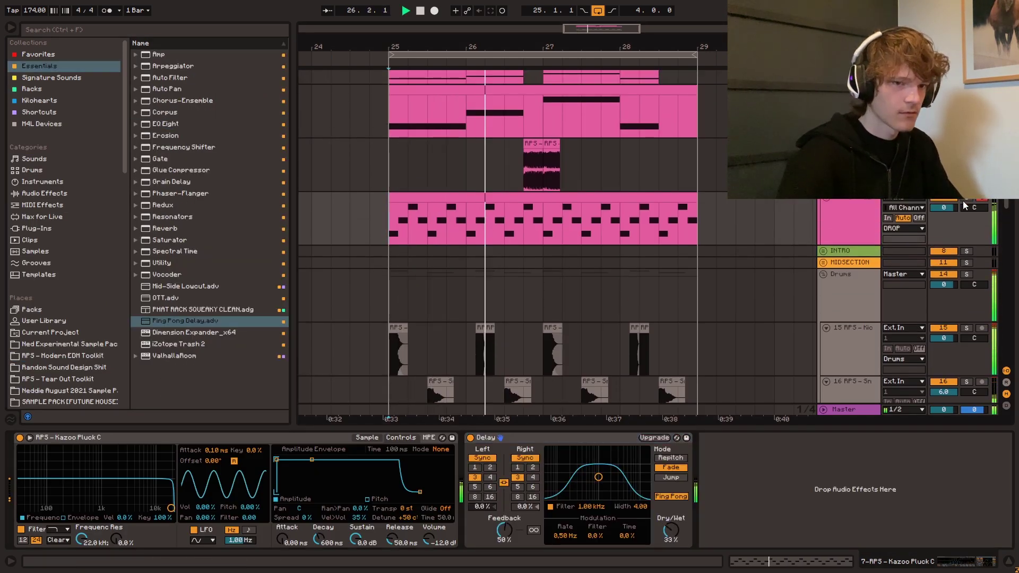
{"action": "left_click_drag", "start_coordinate": [159, 55], "coordinate": [480, 552]}
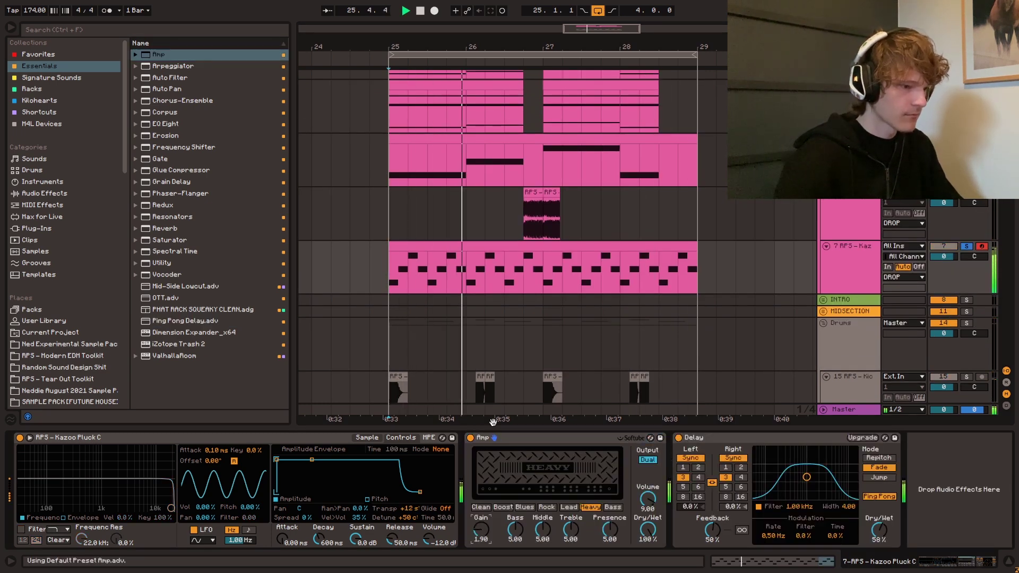
- Raise all C3 notes in the Kazoo Pluck clip to E3 and play the pattern
{"action": "left_click_drag", "start_coordinate": [493, 438], "coordinate": [1009, 474]}
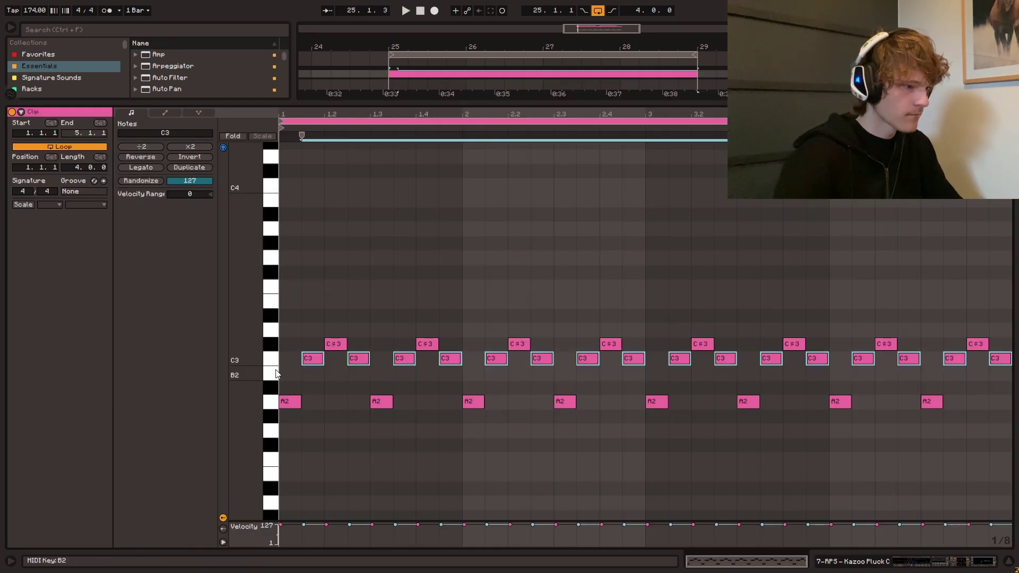
{"action": "key", "text": "Up"}
{"action": "key", "text": "Up"}
{"action": "key", "text": "Up"}
{"action": "key", "text": "Up"}
{"action": "key", "text": "Up"}
{"action": "key", "text": "Down"}
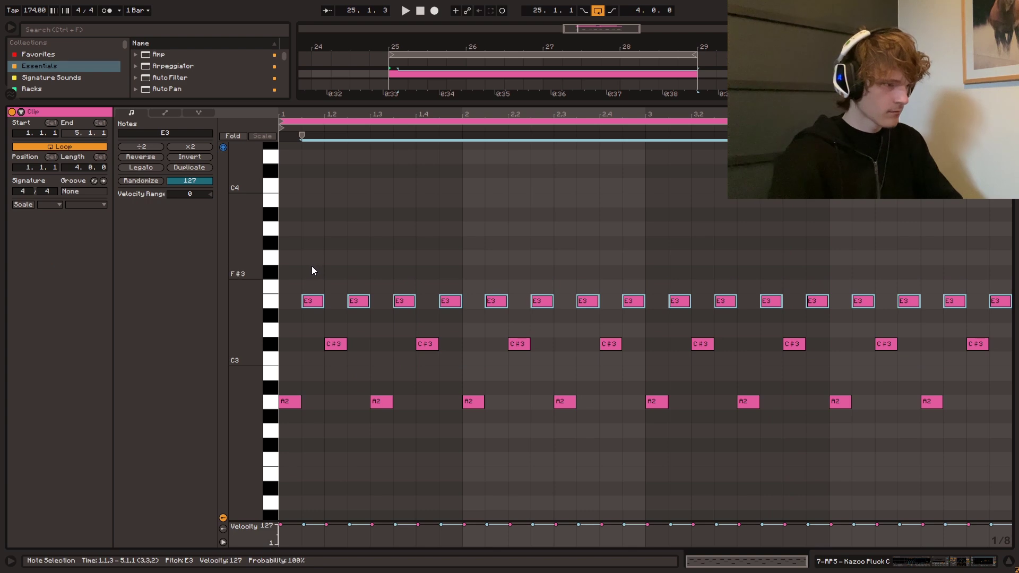
{"action": "left_click", "coordinate": [311, 265]}
{"action": "key", "text": "space"}
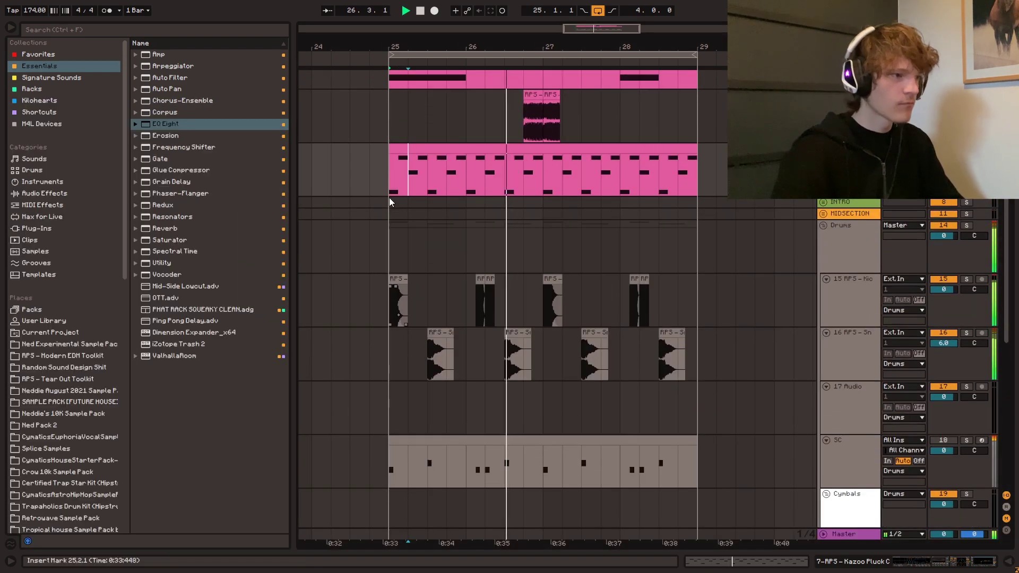
- Add ValhallaRoom after the 562 Hz low-cut EQ Eight on the Kazoo Pluck track and close its window
{"action": "double_click", "coordinate": [174, 356]}
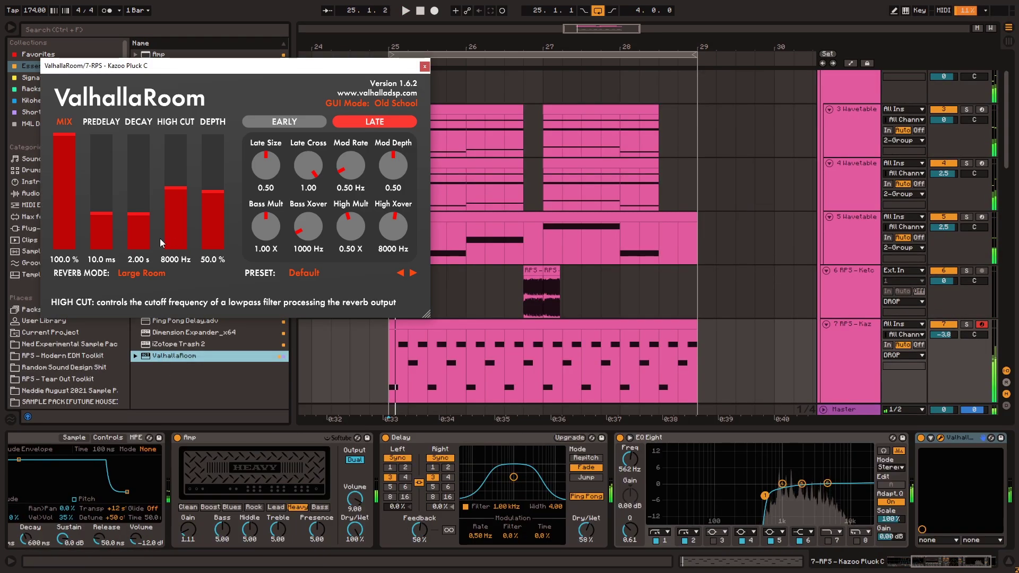
{"action": "key", "text": "space"}
{"action": "left_click", "coordinate": [423, 66]}
- Duplicate the four-bar drop to bars 29–33, turn off looping and play the arrangement
{"action": "scroll", "coordinate": [393, 238], "scroll_direction": "down", "scroll_amount": 2}
{"action": "scroll", "coordinate": [388, 169], "scroll_direction": "up", "scroll_amount": 2}
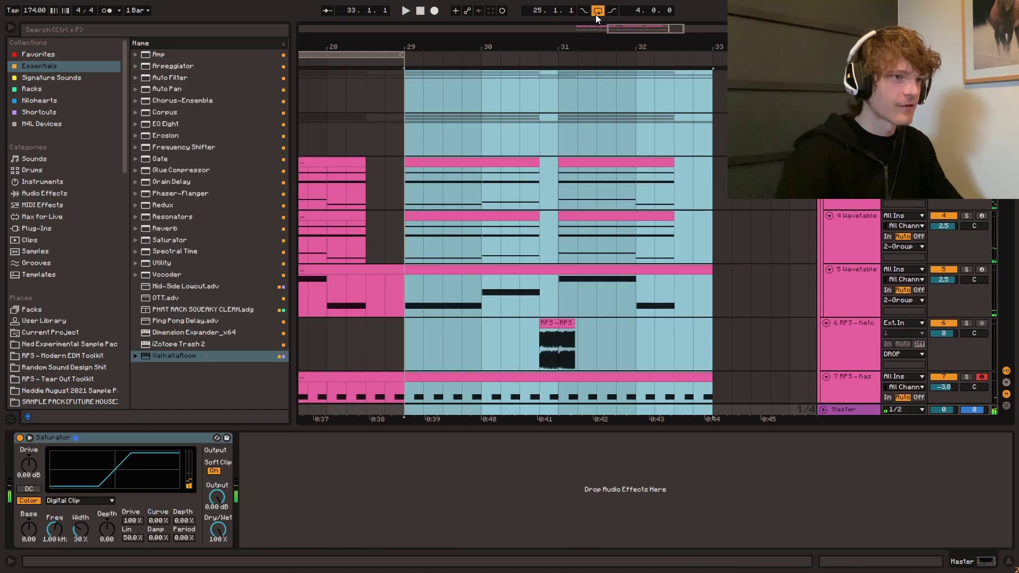
{"action": "left_click", "coordinate": [596, 17]}
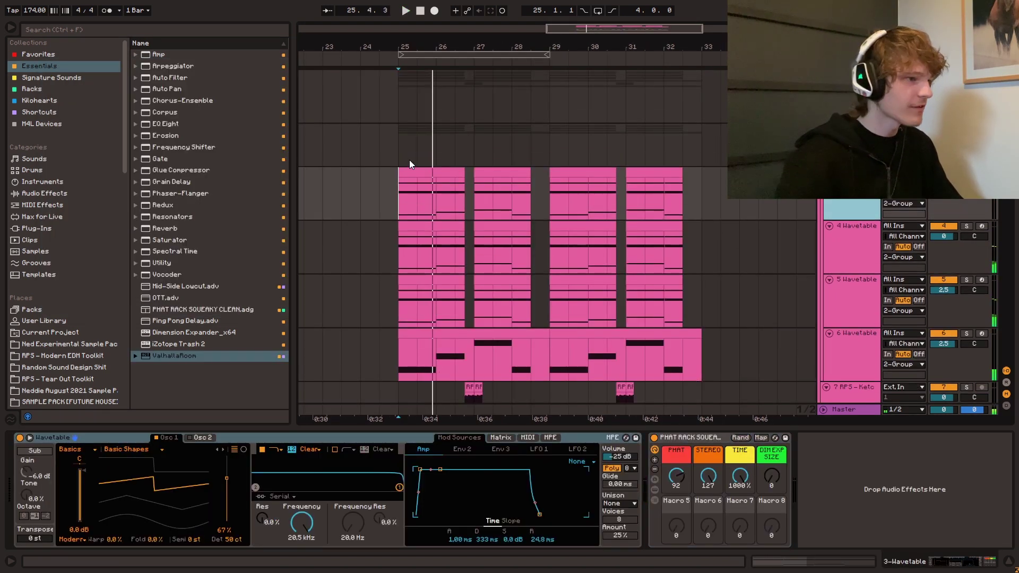
{"action": "key", "text": "space"}
- Browse the Hyperpop Toolkit loops in the Modern EDM Toolkit and preview the 174 BPM minor loop and the Candyland 165 BPM loop
{"action": "scroll", "coordinate": [410, 162], "scroll_direction": "down", "scroll_amount": 1}
{"action": "left_click", "coordinate": [63, 355]}
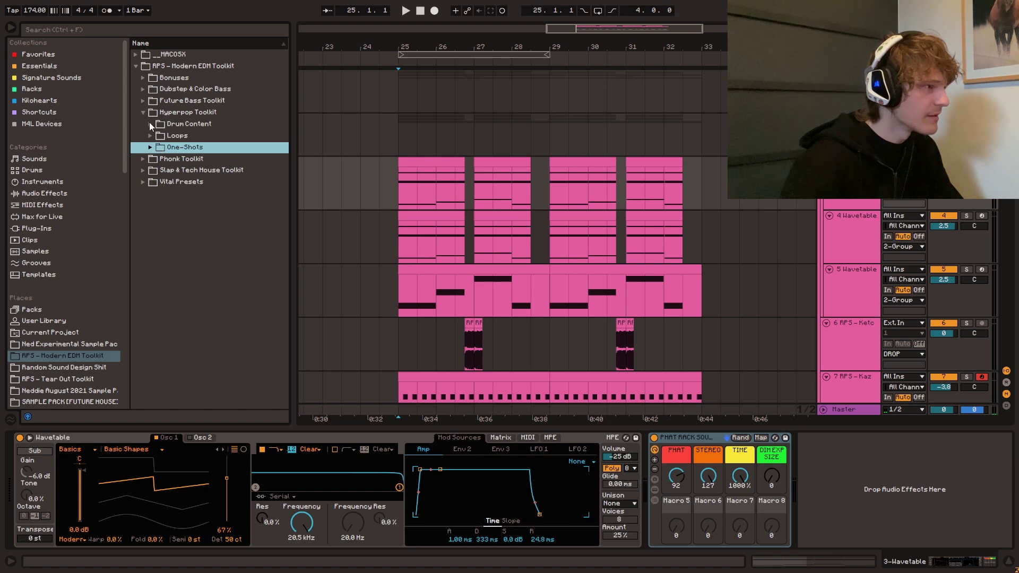
{"action": "left_click", "coordinate": [152, 138]}
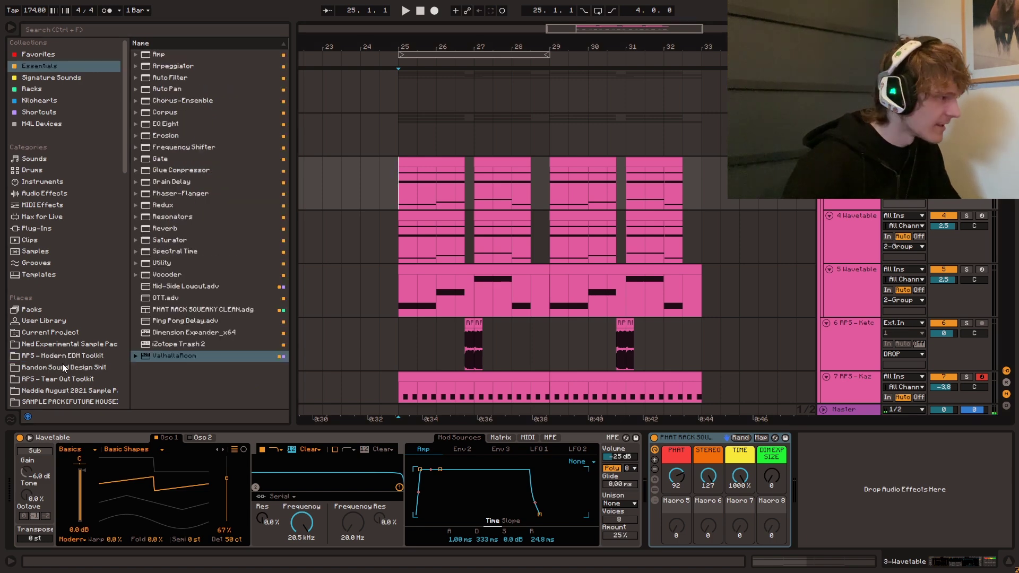
{"action": "left_click", "coordinate": [62, 357]}
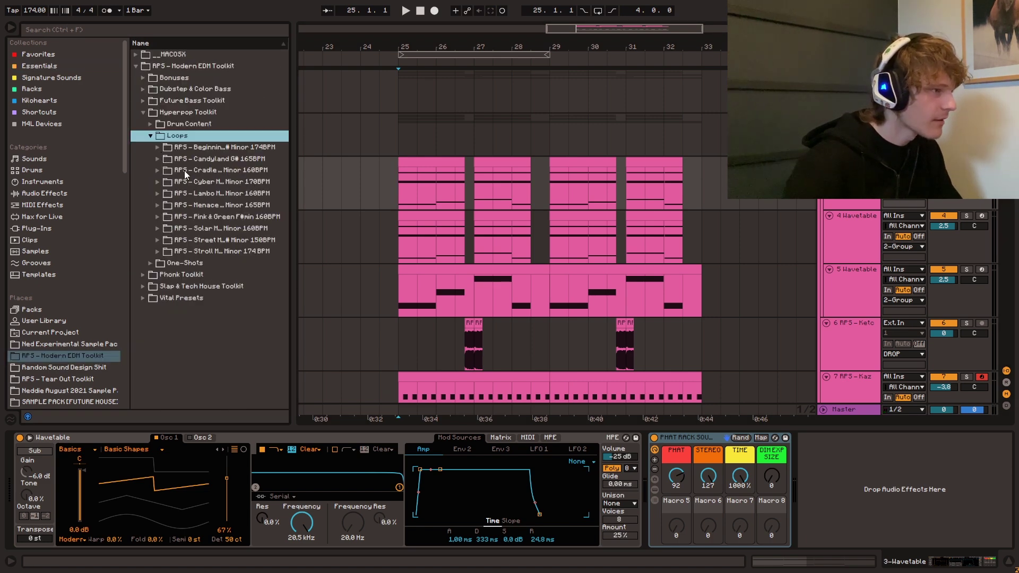
{"action": "left_click", "coordinate": [158, 148]}
{"action": "left_click", "coordinate": [178, 181]}
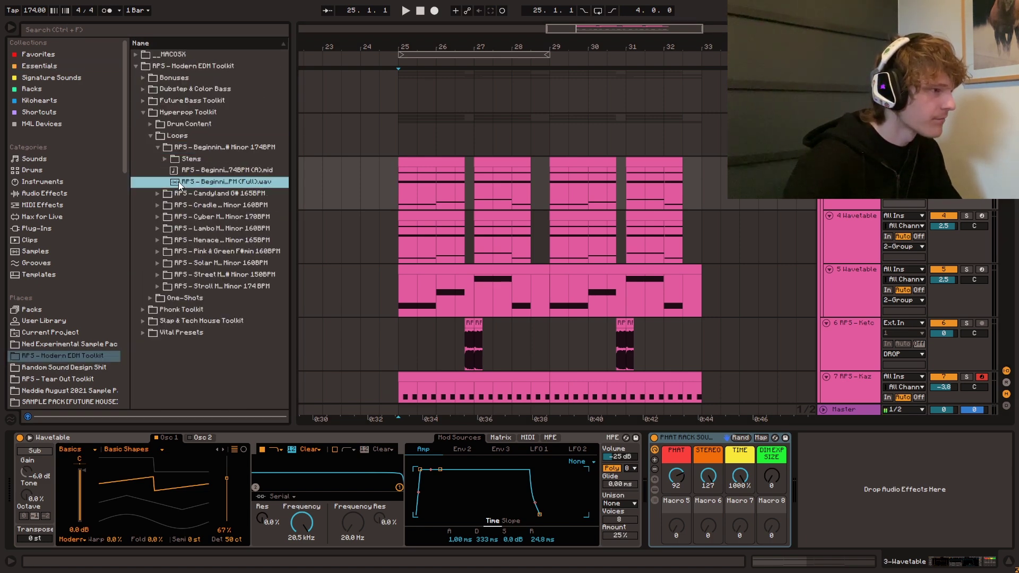
{"action": "left_click", "coordinate": [168, 192]}
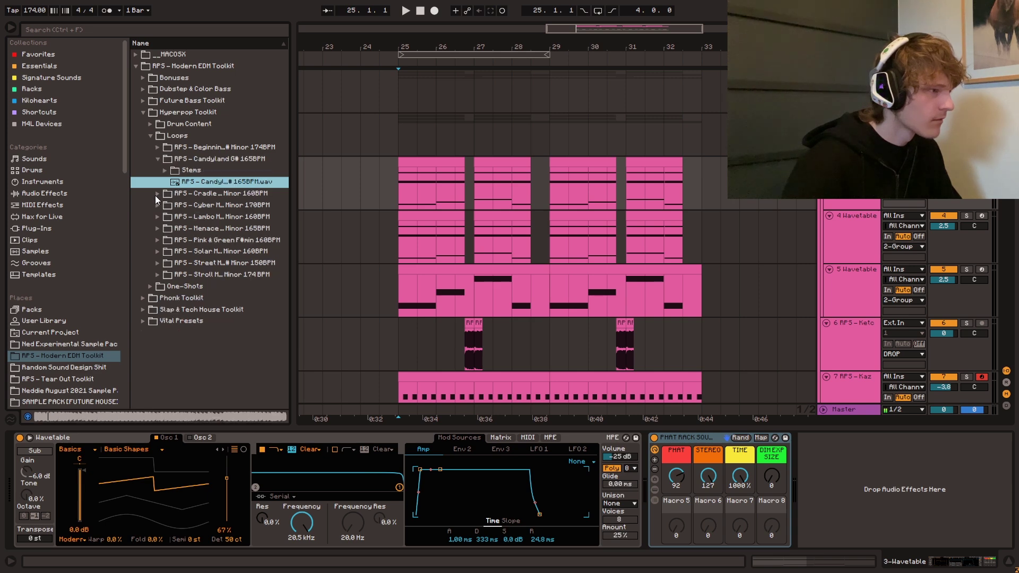
- Preview further hyperpop loops and open the Stems folder of the Pink & Green F#min 160BPM loop
{"action": "left_click", "coordinate": [155, 195]}
{"action": "left_click", "coordinate": [163, 217]}
{"action": "left_click", "coordinate": [157, 251]}
{"action": "left_click", "coordinate": [192, 240]}
{"action": "left_click", "coordinate": [165, 229]}
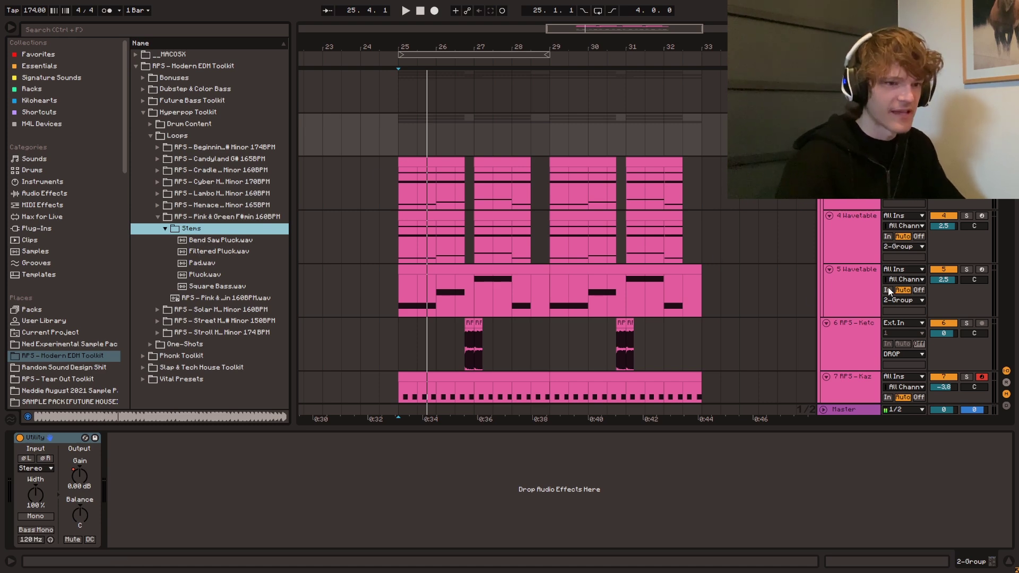
- Audition the Pink & Green stems and place Bend Saw Pluck.wav at bar 25 on its own audio track
{"action": "key", "text": "Down"}
{"action": "key", "text": "Down"}
{"action": "key", "text": "Down"}
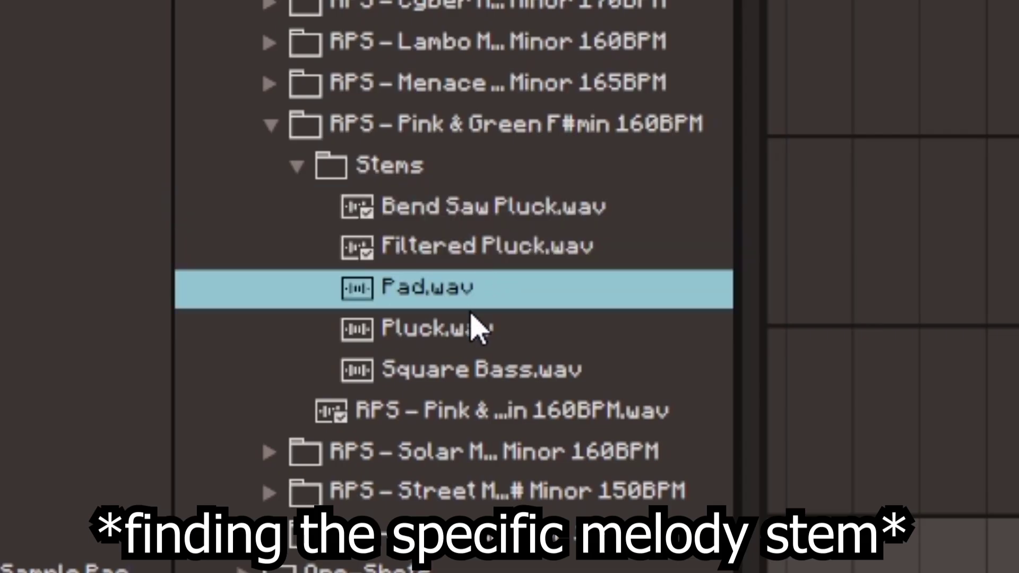
{"action": "key", "text": "Down"}
{"action": "key", "text": "Down"}
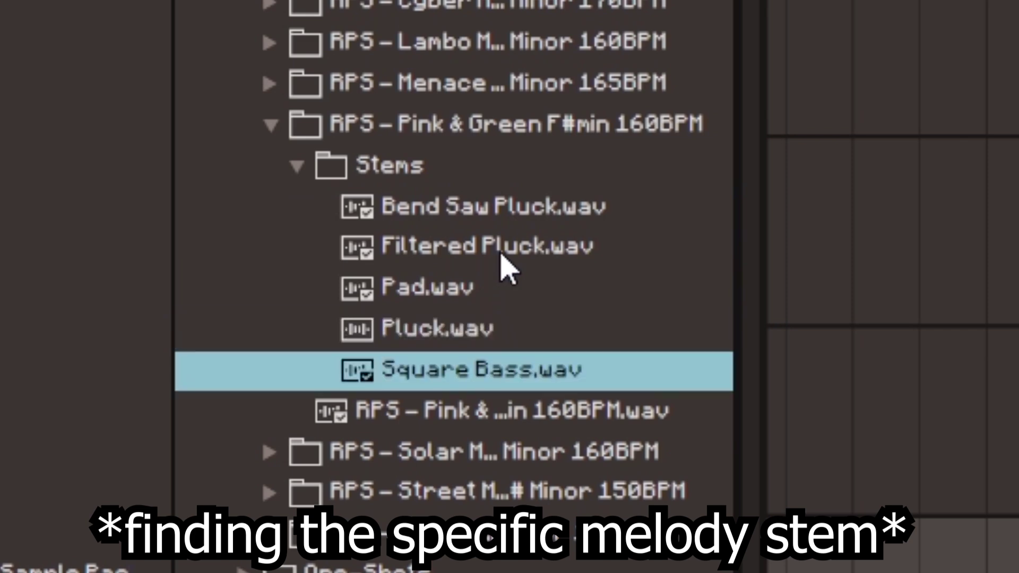
{"action": "key", "text": "Up"}
{"action": "left_click", "coordinate": [487, 222]}
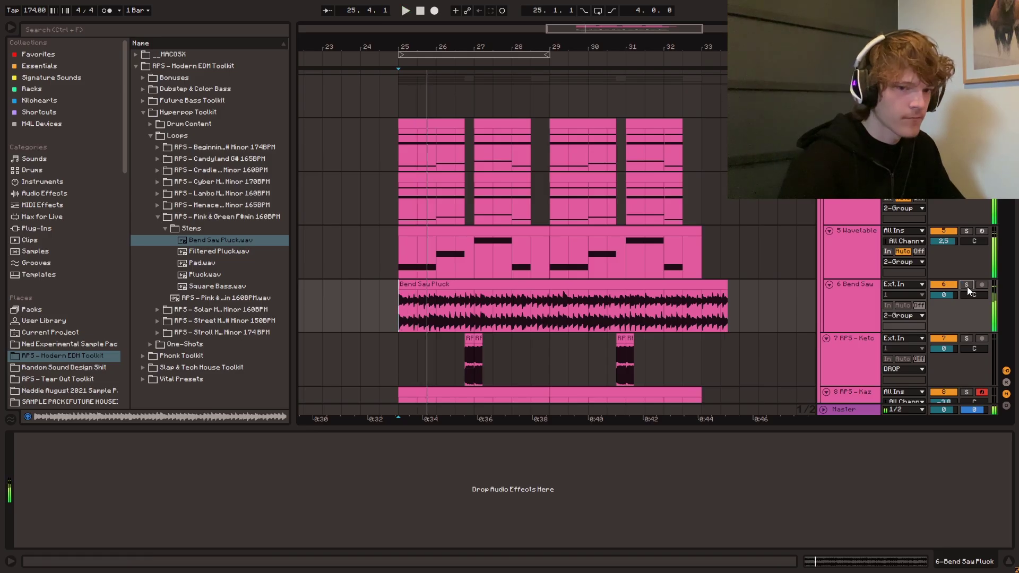
- Play the Bend Saw Pluck track soloed over the drop and compare it with the Kazoo Pluck
{"action": "left_click", "coordinate": [967, 285]}
{"action": "key", "text": "space"}
{"action": "scroll", "coordinate": [512, 201], "scroll_direction": "up", "scroll_amount": 5}
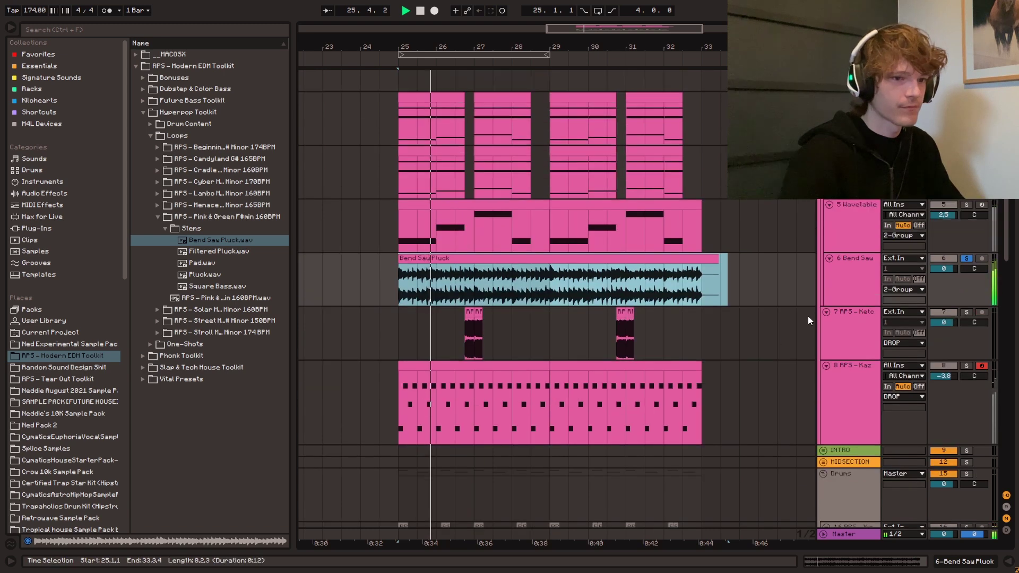
{"action": "scroll", "coordinate": [808, 316], "scroll_direction": "up", "scroll_amount": 2}
{"action": "left_click", "coordinate": [966, 310]}
{"action": "scroll", "coordinate": [955, 329], "scroll_direction": "up", "scroll_amount": 1}
- Move the Bend Saw Pluck track above the Wavetable chord group and transpose its clip up
{"action": "left_click_drag", "start_coordinate": [950, 345], "coordinate": [950, 318]}
{"action": "left_click_drag", "start_coordinate": [862, 338], "coordinate": [854, 124]}
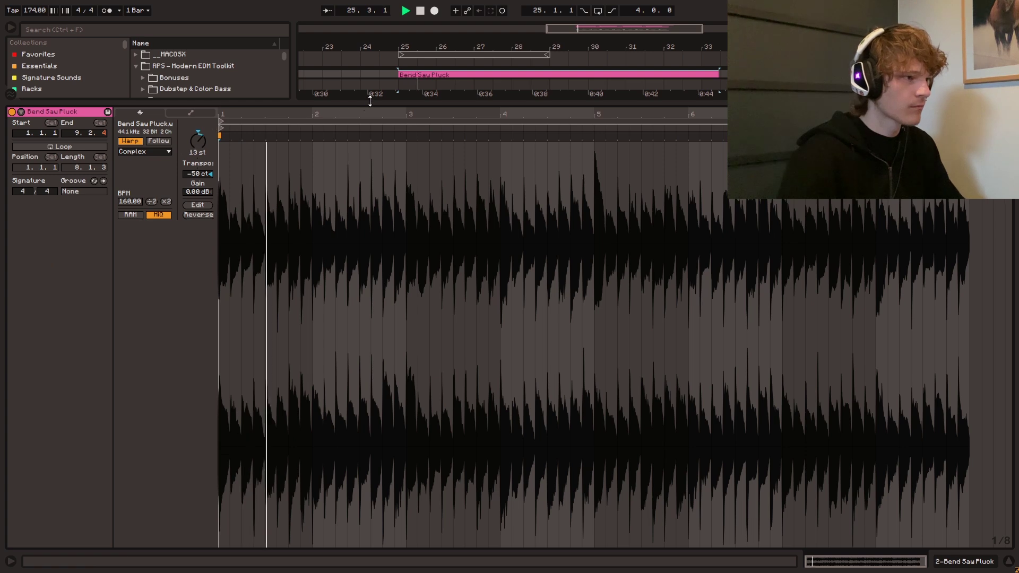
{"action": "key", "text": "ctrl+alt+l"}
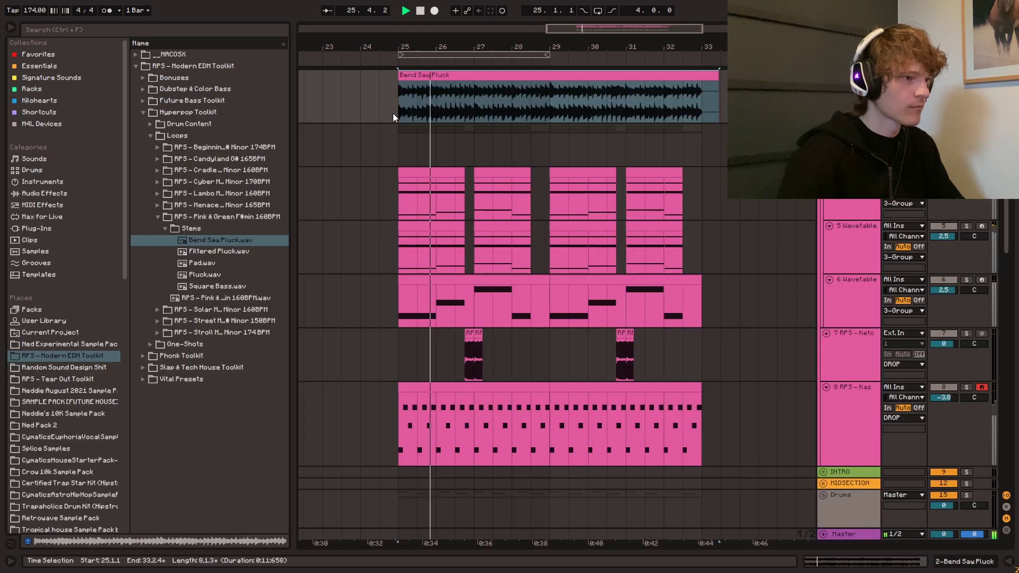
- Add EQ Eight to the Bend Saw Pluck track with a low cut at 495 Hz
{"action": "left_click", "coordinate": [40, 66]}
{"action": "left_click", "coordinate": [166, 124]}
- Split the Bend Saw Pluck clip at bars 26 and 27 and play the slices soloed
{"action": "left_click_drag", "start_coordinate": [448, 154], "coordinate": [509, 153]}
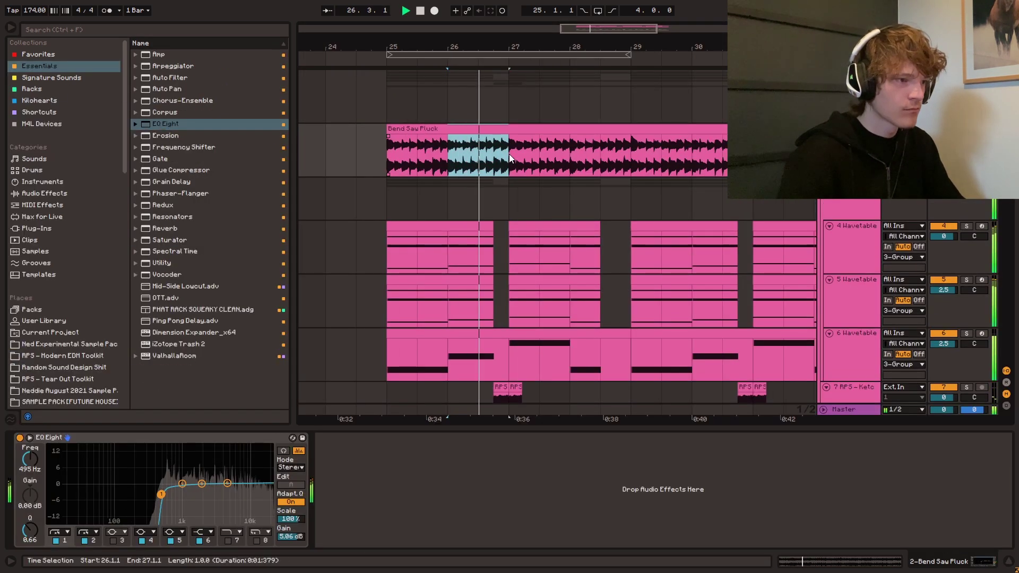
{"action": "key", "text": "space"}
{"action": "key", "text": "Delete"}
{"action": "left_click_drag", "start_coordinate": [448, 164], "coordinate": [383, 160]}
{"action": "key", "text": "space"}
{"action": "mouse_move", "coordinate": [509, 159]}
{"action": "left_mouse_down"}
{"action": "mouse_move", "coordinate": [449, 159]}
{"action": "mouse_move", "coordinate": [503, 147]}
{"action": "left_mouse_up"}
{"action": "key", "text": "ctrl+e"}
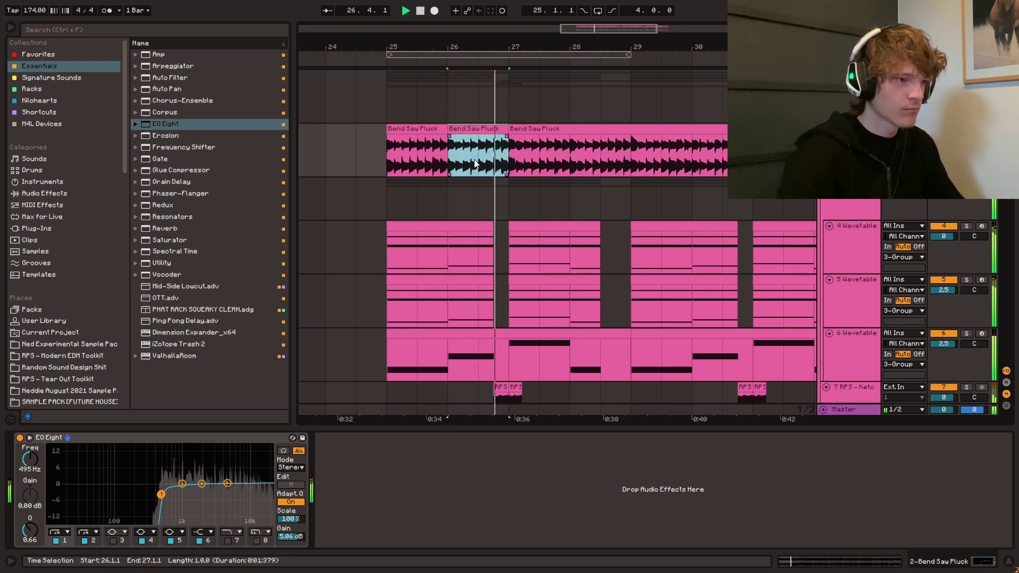
{"action": "key", "text": "space"}
{"action": "key", "text": "space"}
{"action": "left_click", "coordinate": [966, 129]}
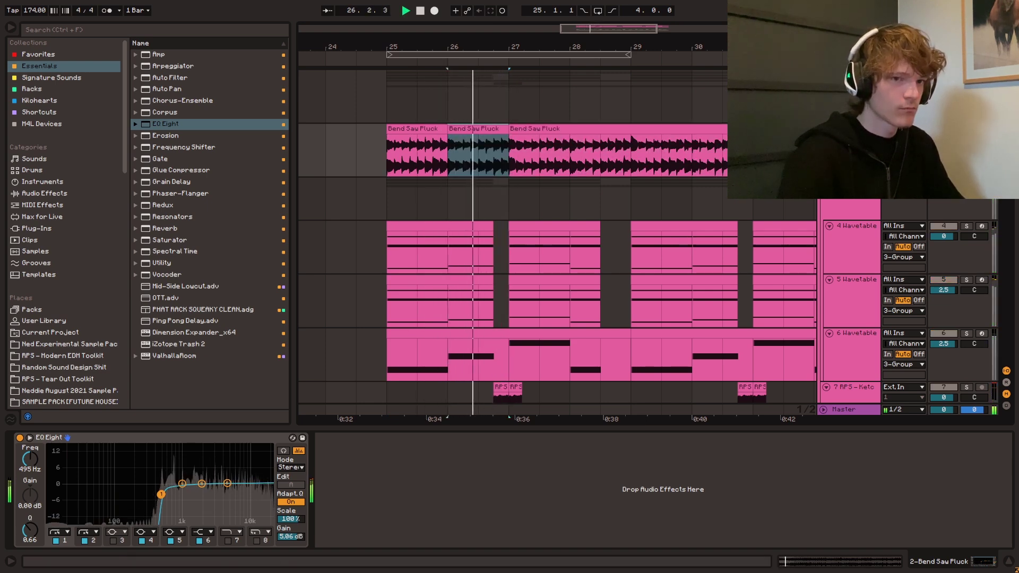
- Clear bar 28 of Bend Saw Pluck, paste a one-bar slice at bar 27 and duplicate it into bar 28
{"action": "left_click_drag", "start_coordinate": [549, 157], "coordinate": [622, 155]}
{"action": "key", "text": "Delete"}
{"action": "key", "text": "space"}
{"action": "left_click", "coordinate": [452, 157]}
{"action": "key", "text": "ctrl+x"}
{"action": "left_click", "coordinate": [512, 155]}
{"action": "key", "text": "ctrl+v"}
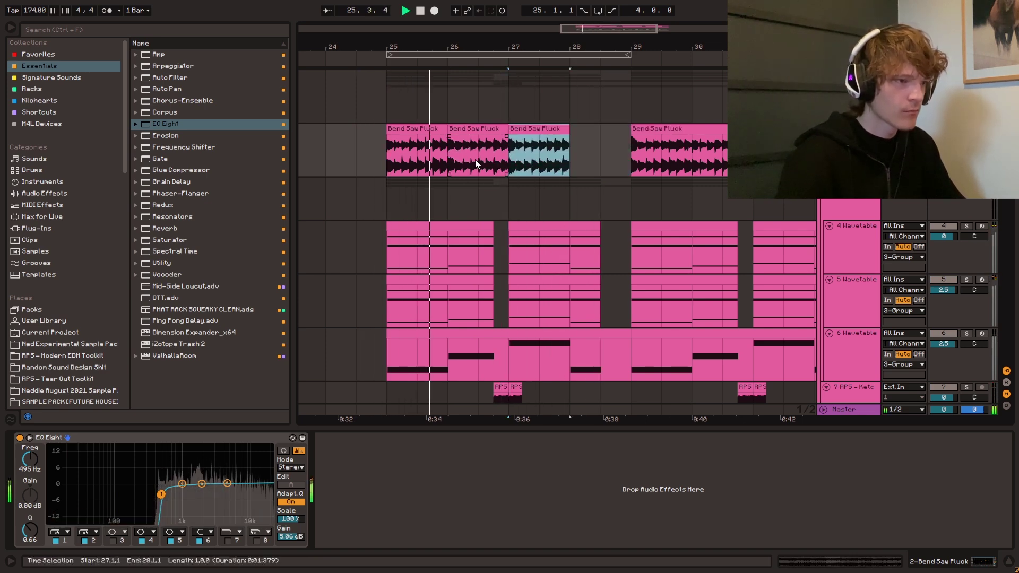
{"action": "key", "text": "ctrl+d"}
{"action": "left_click", "coordinate": [395, 159]}
{"action": "left_click", "coordinate": [388, 165]}
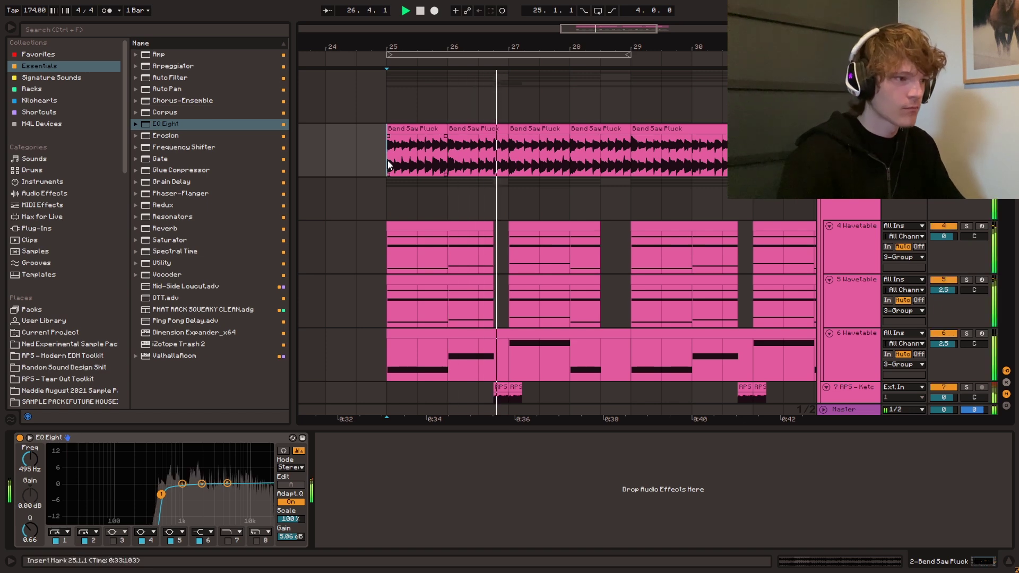
- Copy the bar 25 Bend Saw Pluck slice over bar 28
{"action": "left_click", "coordinate": [401, 130]}
{"action": "key", "text": "ctrl+c"}
{"action": "left_click", "coordinate": [577, 154]}
{"action": "key", "text": "ctrl+v"}
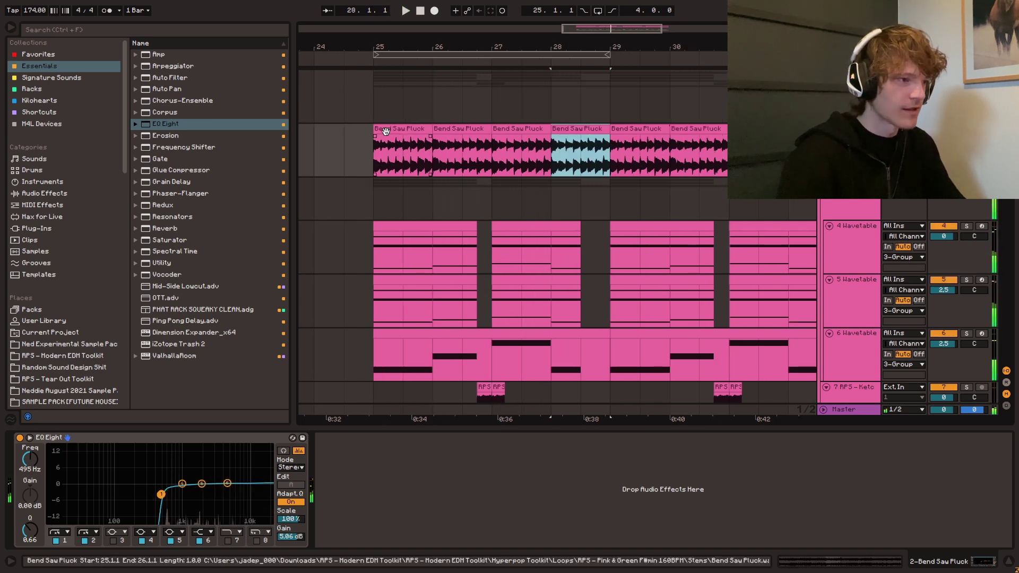
- Duplicate the four Bend Saw Pluck slices from bars 25–29 to bars 29–33 and play from bar 25
{"action": "left_click", "coordinate": [383, 129], "text": "shift"}
{"action": "key", "text": "ctrl+d"}
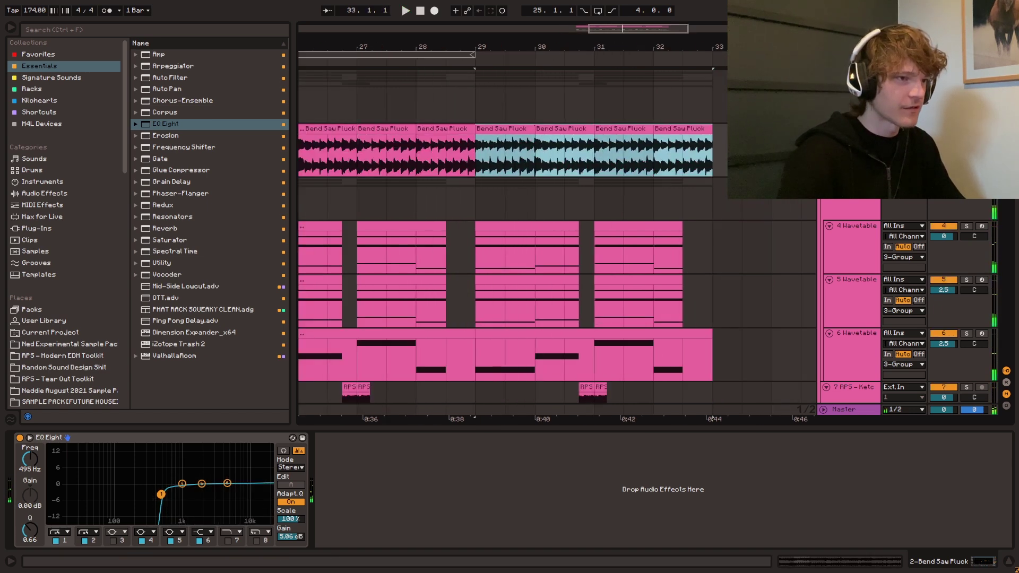
{"action": "left_click_drag", "start_coordinate": [379, 47], "coordinate": [478, 46]}
{"action": "left_click", "coordinate": [336, 152]}
{"action": "key", "text": "space"}
- Extend the Bend Saw Pluck effects with Amp, PHAT RACK SQUEAKY CLEAN at Phat 47, and an EQ Eight dipping 5 dB at 4.35 kHz
{"action": "double_click", "coordinate": [163, 55]}
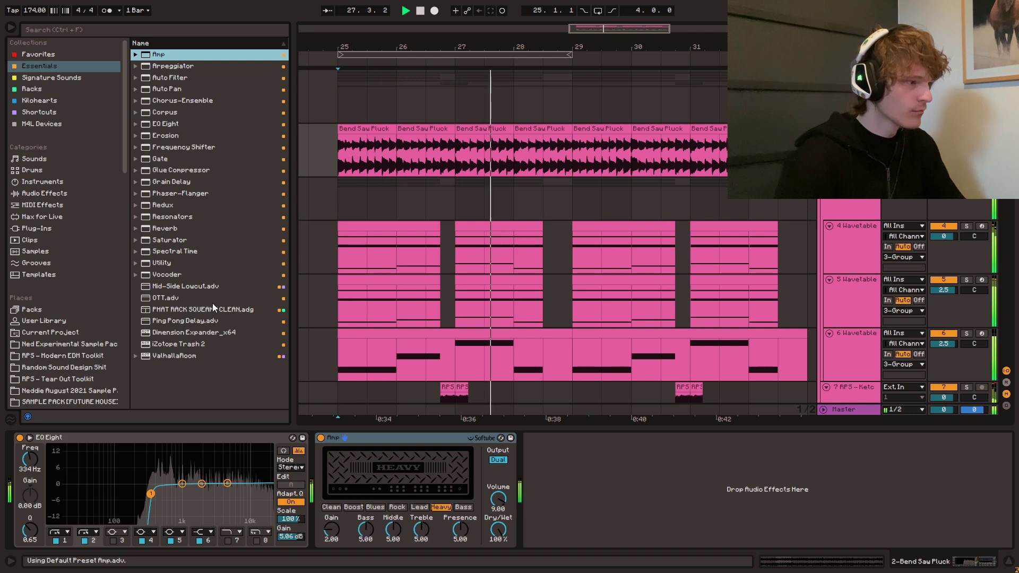
{"action": "double_click", "coordinate": [213, 308]}
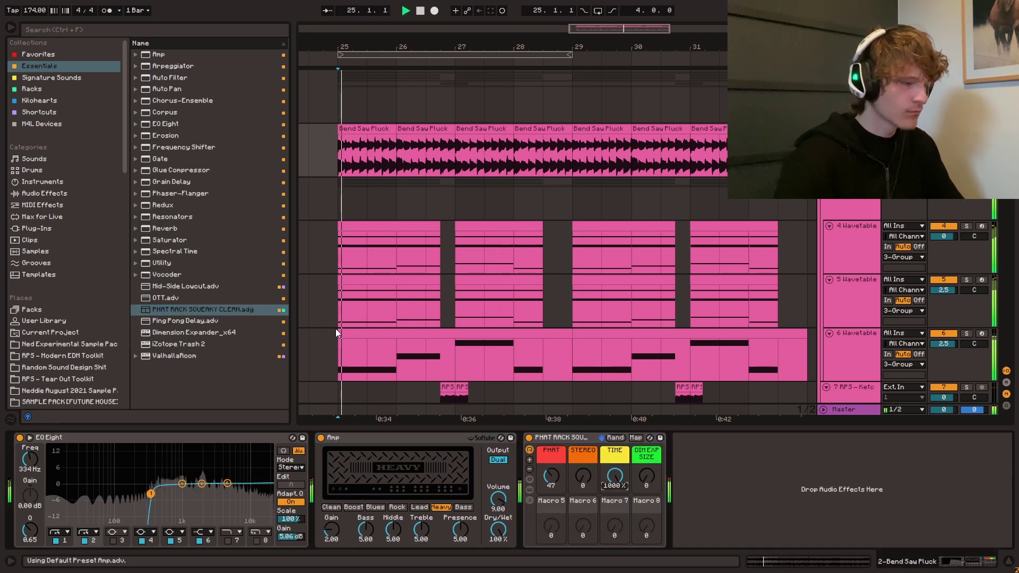
{"action": "left_click_drag", "start_coordinate": [173, 124], "coordinate": [776, 498]}
{"action": "left_click_drag", "start_coordinate": [879, 483], "coordinate": [884, 501]}
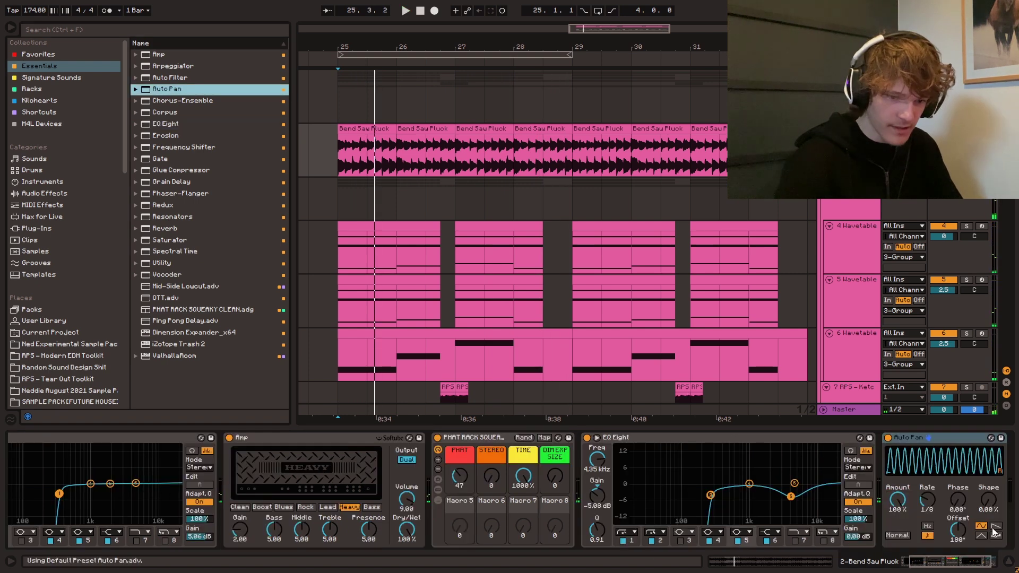
- Change the waveform and lower the amount of the Auto Pan on Bend Saw Pluck, and raise the rack's Stereo macro
{"action": "left_click", "coordinate": [996, 527]}
{"action": "key", "text": "space"}
{"action": "mouse_move", "coordinate": [897, 499]}
{"action": "left_mouse_down"}
{"action": "mouse_move", "coordinate": [898, 516]}
{"action": "mouse_move", "coordinate": [897, 506]}
{"action": "left_mouse_up"}
{"action": "left_click_drag", "start_coordinate": [492, 476], "coordinate": [492, 409]}
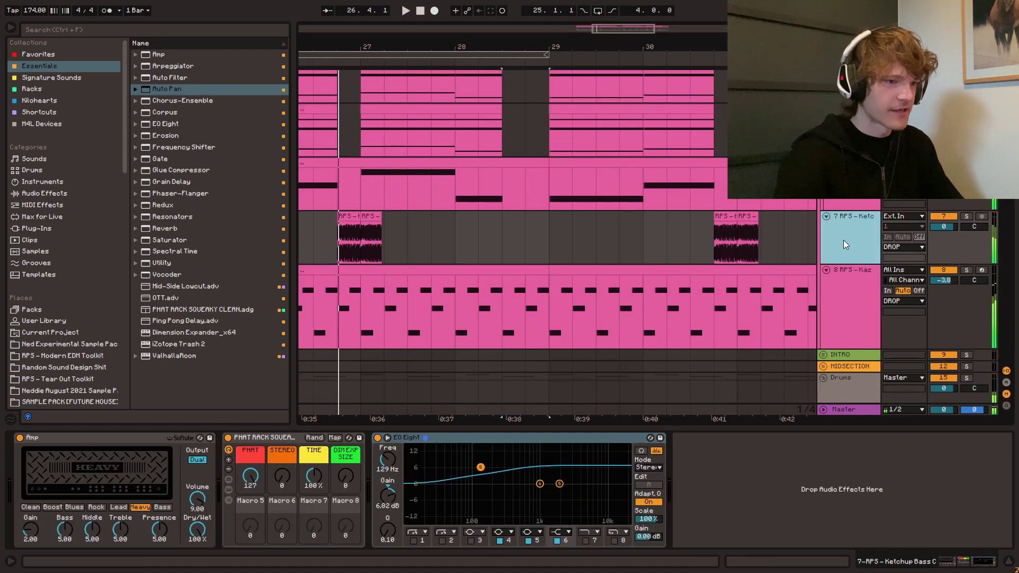
- Insert an audio track below the Ketchup Bass track and browse the Modern EDM Toolkit's hyperpop one-shots
{"action": "key", "text": "ctrl+t"}
{"action": "left_click", "coordinate": [59, 356]}
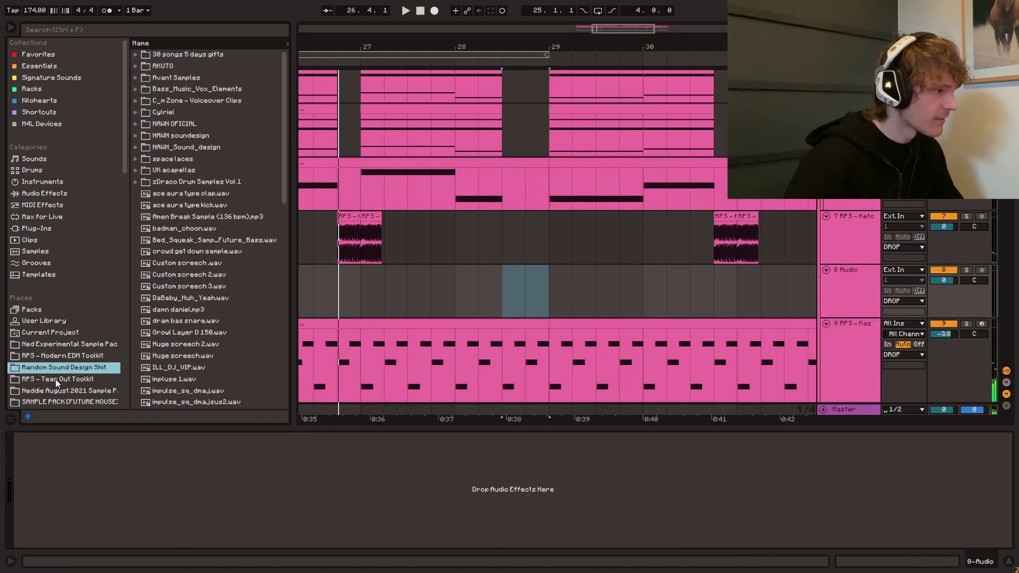
{"action": "key", "text": "Up"}
{"action": "key", "text": "Up"}
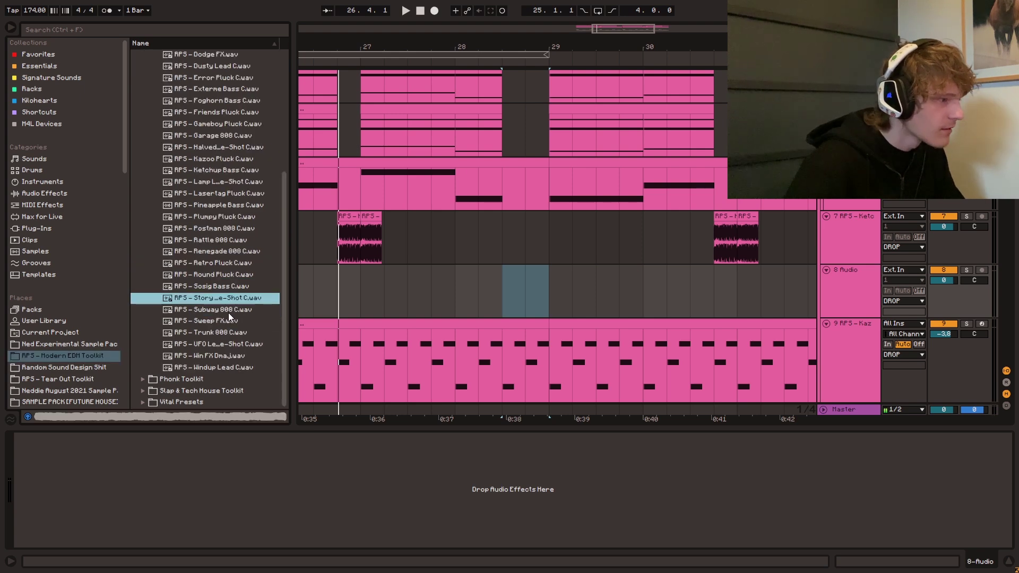
- Place RPS - Subway 808 C.wav on the new audio track and build a chopped bass fill from 28.3 to bar 29
{"action": "left_click", "coordinate": [235, 313]}
{"action": "left_click", "coordinate": [440, 296]}
{"action": "scroll", "coordinate": [446, 295], "scroll_direction": "up", "scroll_amount": 2}
{"action": "left_click_drag", "start_coordinate": [196, 313], "coordinate": [598, 291]}
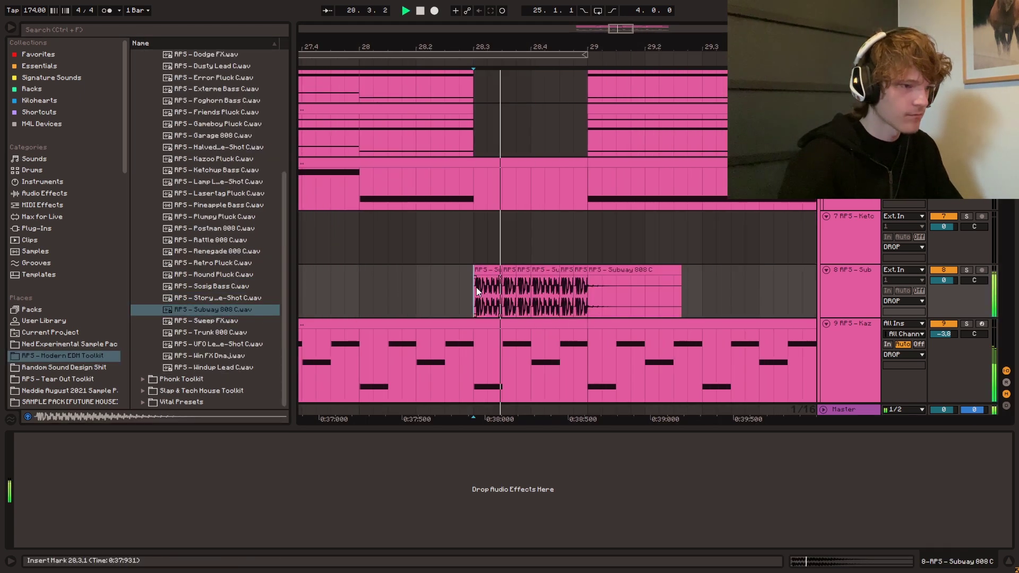
- Transpose the Subway 808 clips between 28.3 and bar 29 up together and play the fill in context
{"action": "left_click_drag", "start_coordinate": [476, 287], "coordinate": [589, 276]}
{"action": "double_click", "coordinate": [566, 271]}
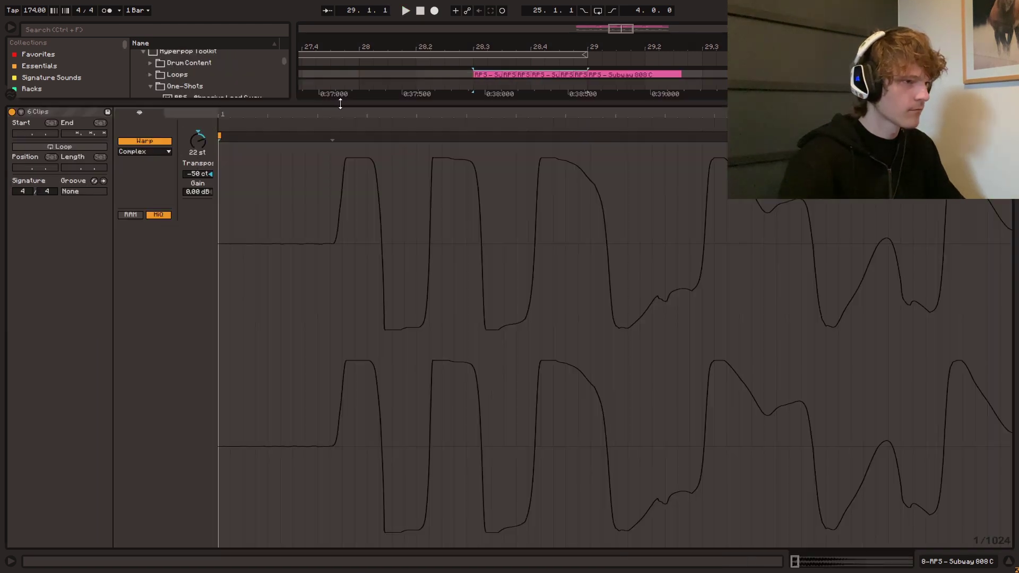
{"action": "key", "text": "ctrl+alt+l"}
{"action": "key", "text": "space"}
{"action": "scroll", "coordinate": [393, 131], "scroll_direction": "up", "scroll_amount": 1}
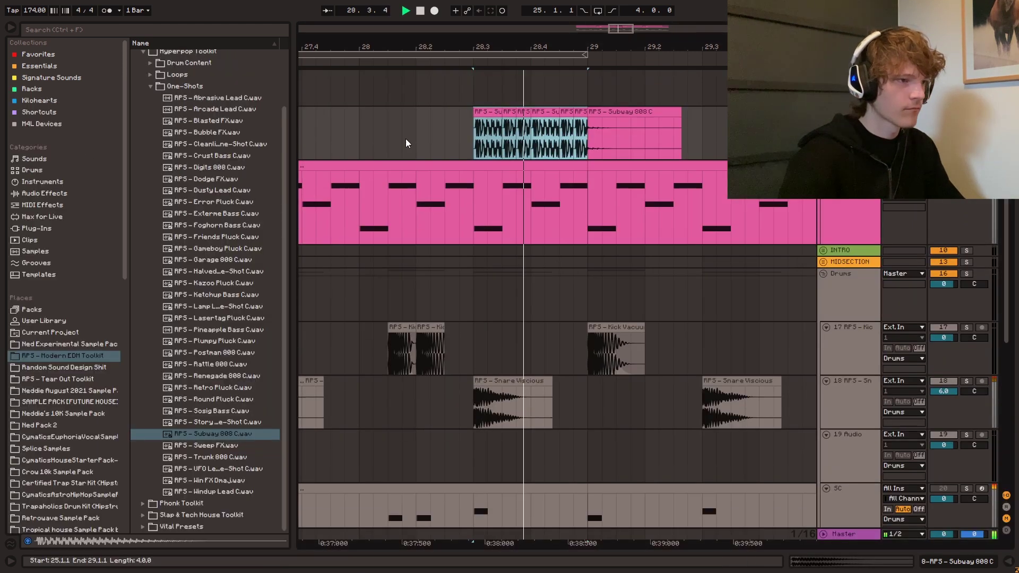
{"action": "left_click", "coordinate": [393, 132]}
{"action": "key", "text": "space"}
{"action": "key", "text": "space"}
{"action": "scroll", "coordinate": [540, 189], "scroll_direction": "up", "scroll_amount": 2}
- Add Amp, PHAT RACK SQUEAKY CLEAN and an EQ Eight cutting 15 dB at 121 Hz to the Subway 808 track while playing the fill
{"action": "left_click", "coordinate": [488, 186]}
{"action": "key", "text": "space"}
{"action": "double_click", "coordinate": [162, 55]}
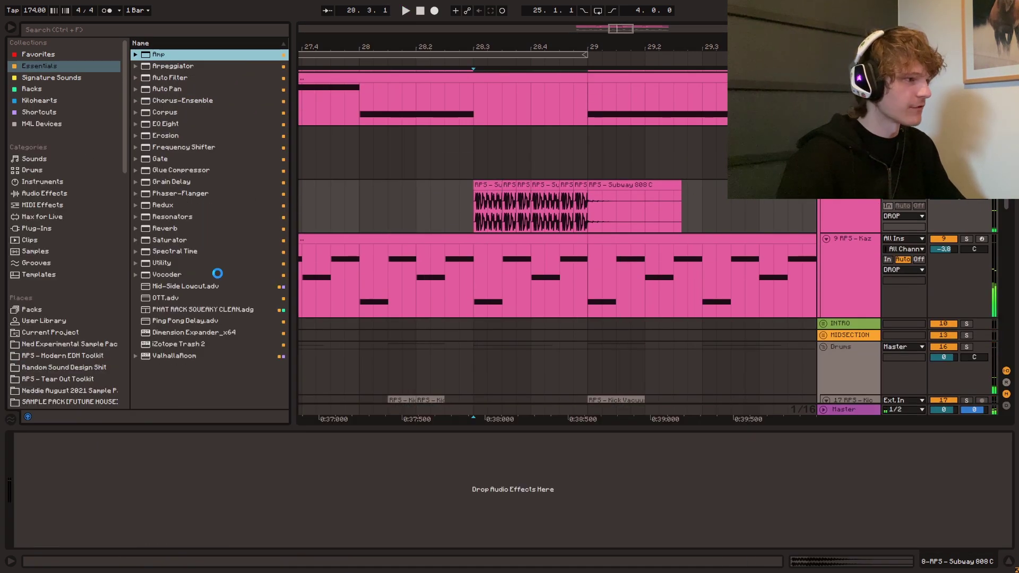
{"action": "key", "text": "space"}
{"action": "double_click", "coordinate": [210, 310]}
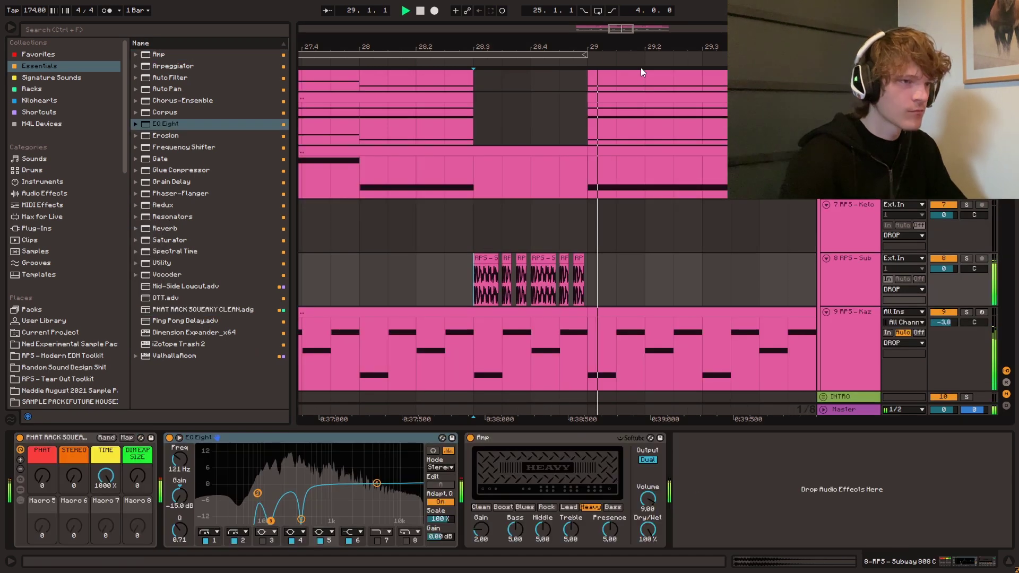
- Duplicate the Subway 808 fill four bars on, to 32.3–33, and return to full screen
{"action": "scroll", "coordinate": [641, 71], "scroll_direction": "down", "scroll_amount": 2}
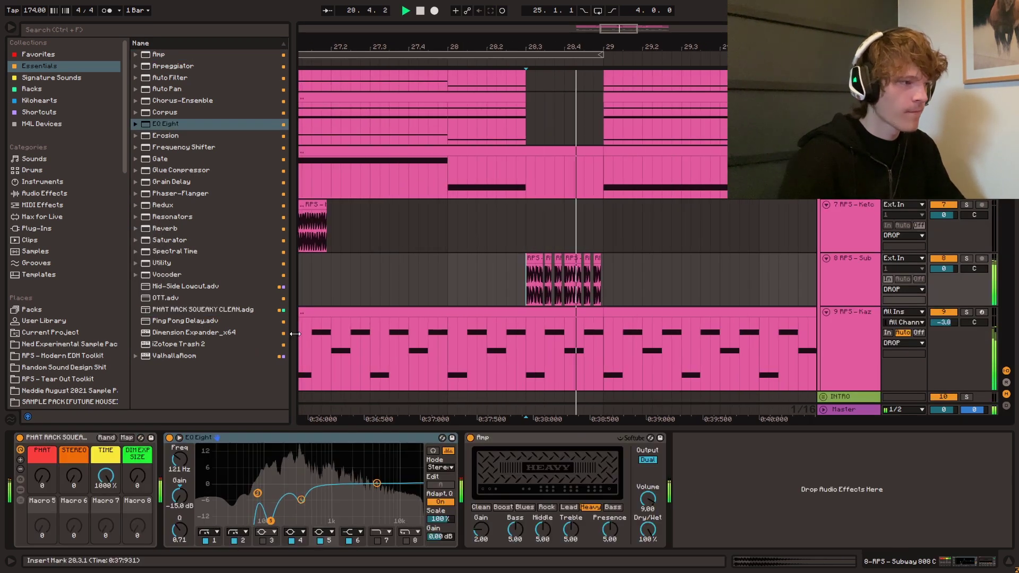
{"action": "key", "text": "space"}
{"action": "scroll", "coordinate": [581, 255], "scroll_direction": "down", "scroll_amount": 5}
{"action": "left_click_drag", "start_coordinate": [475, 281], "coordinate": [604, 282]}
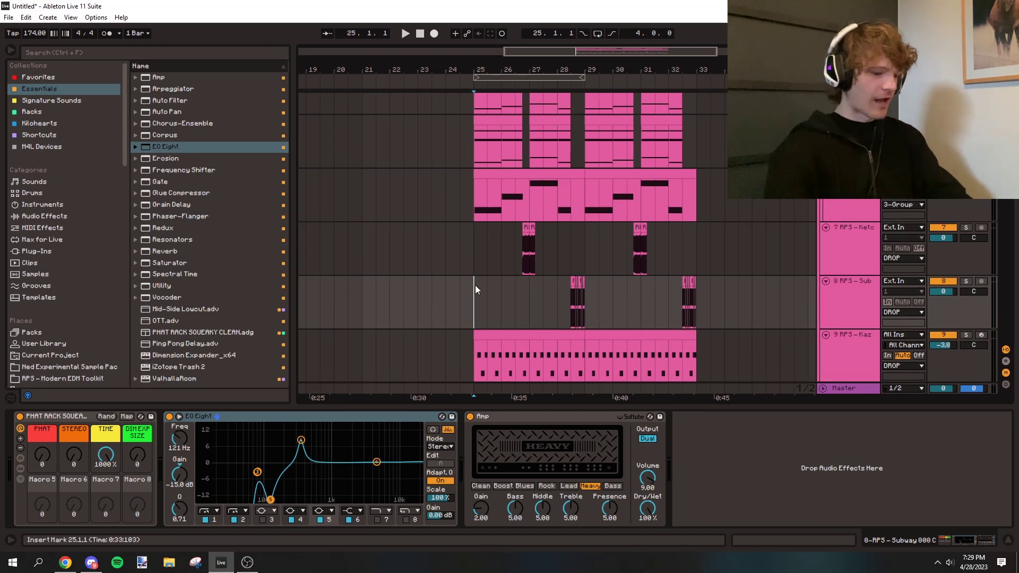
{"action": "key", "text": "F11"}
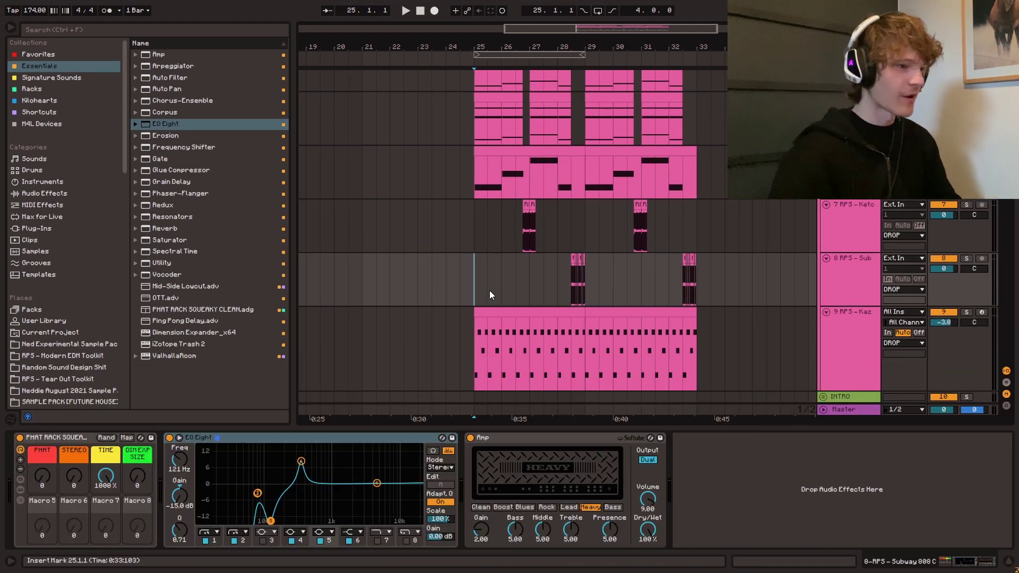
- Play the complete hyperpop drop from bar 23 to bar 33 and look over all its tracks
{"action": "scroll", "coordinate": [482, 287], "scroll_direction": "up", "scroll_amount": 3}
{"action": "scroll", "coordinate": [482, 287], "scroll_direction": "down", "scroll_amount": 1}
{"action": "scroll", "coordinate": [482, 283], "scroll_direction": "down", "scroll_amount": 5}
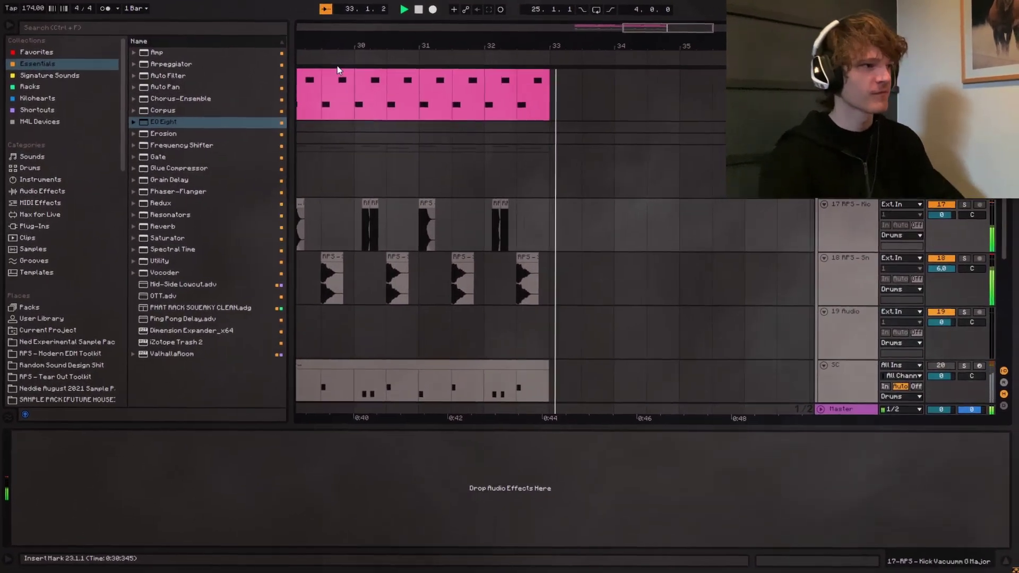
{"action": "key", "text": "space"}
{"action": "mouse_move", "coordinate": [496, 46]}
{"action": "left_mouse_down"}
{"action": "mouse_move", "coordinate": [637, 42]}
{"action": "mouse_move", "coordinate": [696, 20]}
{"action": "left_mouse_up"}
{"action": "scroll", "coordinate": [636, 43], "scroll_direction": "up", "scroll_amount": 1}
{"action": "left_click", "coordinate": [476, 221]}
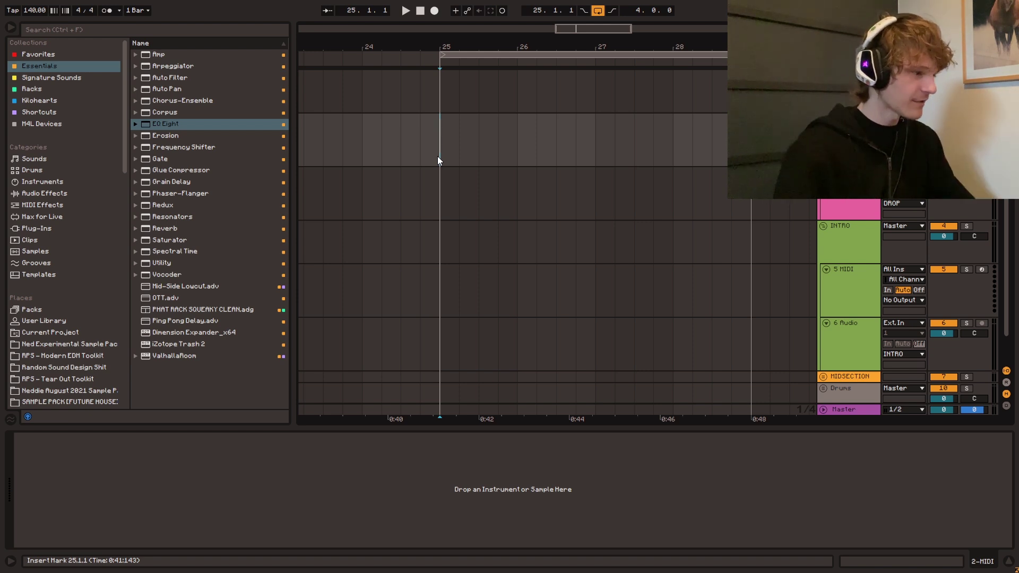
- Turn on the metronome and set the project tempo to 128 BPM
{"action": "left_click", "coordinate": [34, 11]}
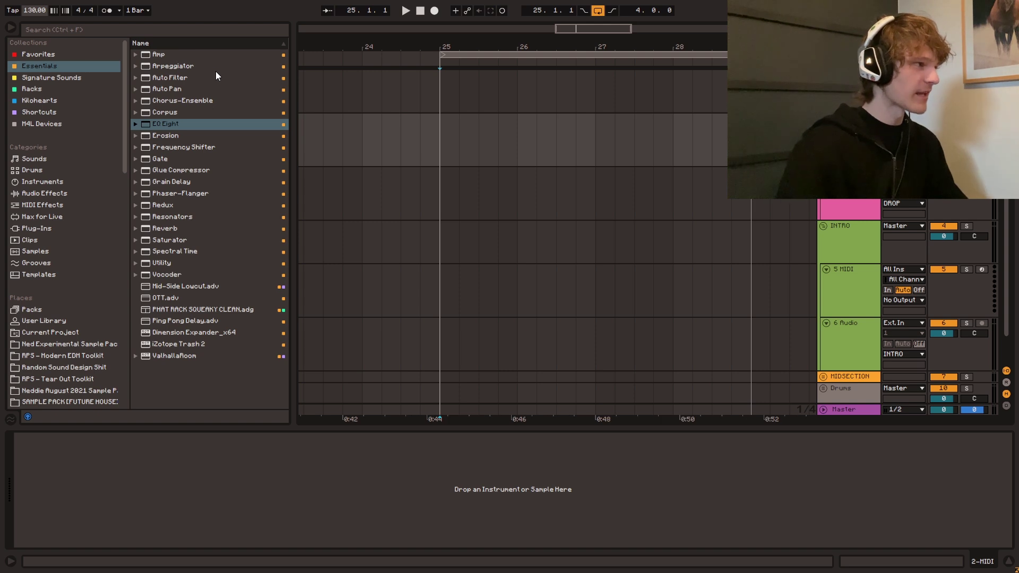
{"action": "left_click", "coordinate": [115, 11]}
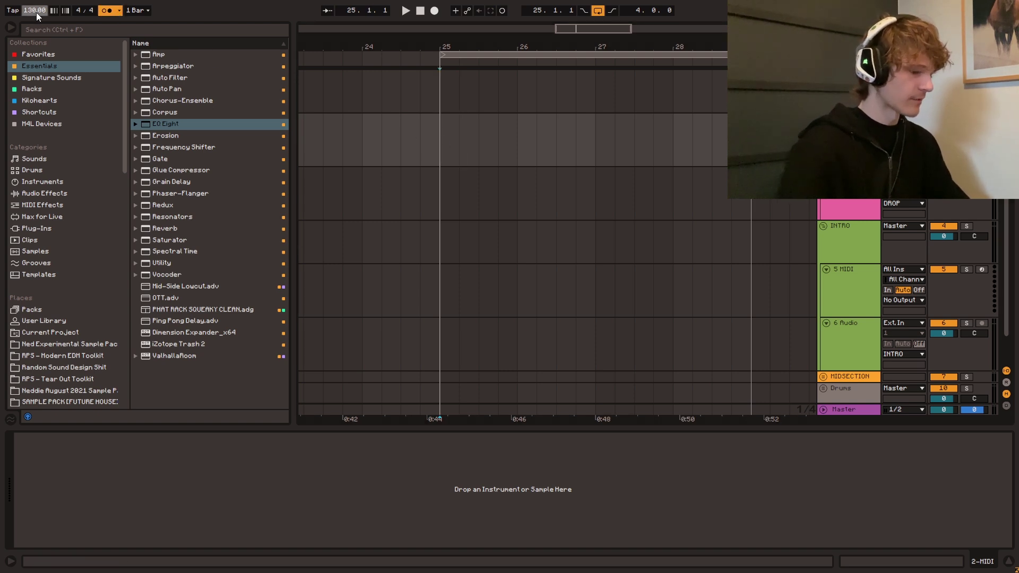
{"action": "type", "text": "128"}
{"action": "key", "text": "Return"}
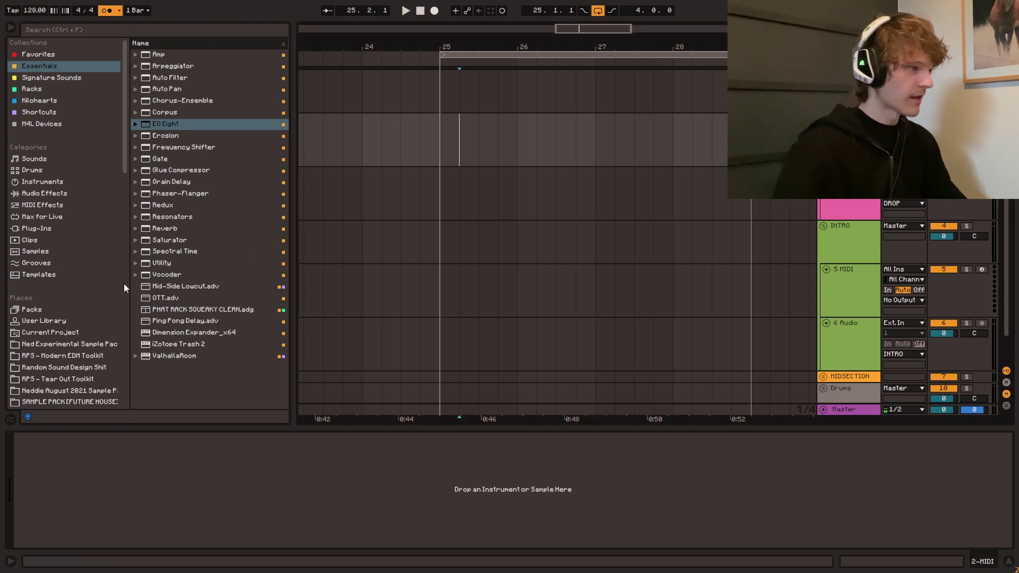
- Audition the cowbell one-shots in the Phonk Toolkit and choose RPS – Froggy Cowbell B for the drop's lead
{"action": "left_click", "coordinate": [60, 356]}
{"action": "left_click", "coordinate": [151, 84]}
{"action": "key", "text": "Down"}
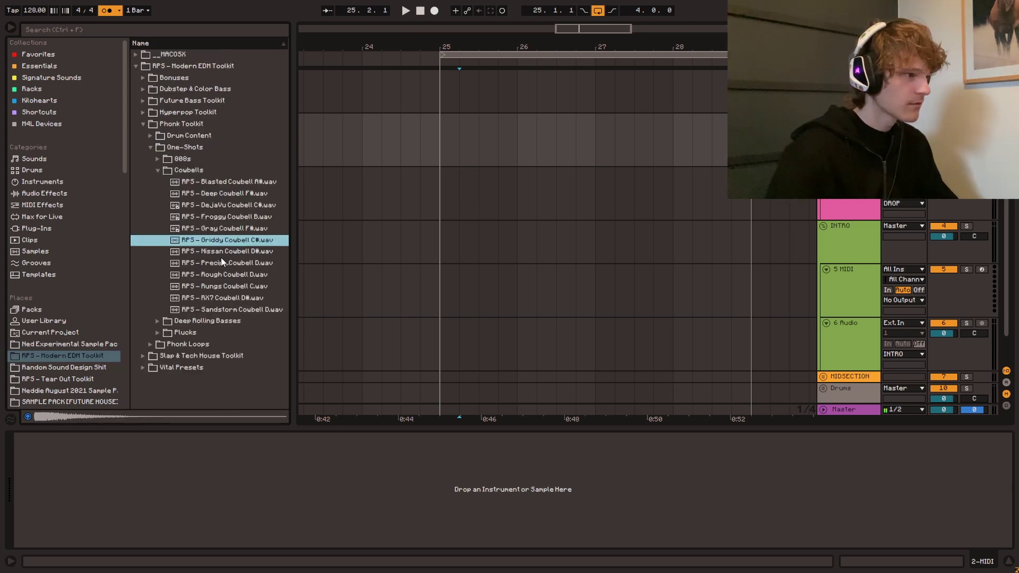
{"action": "key", "text": "Up"}
{"action": "key", "text": "Up"}
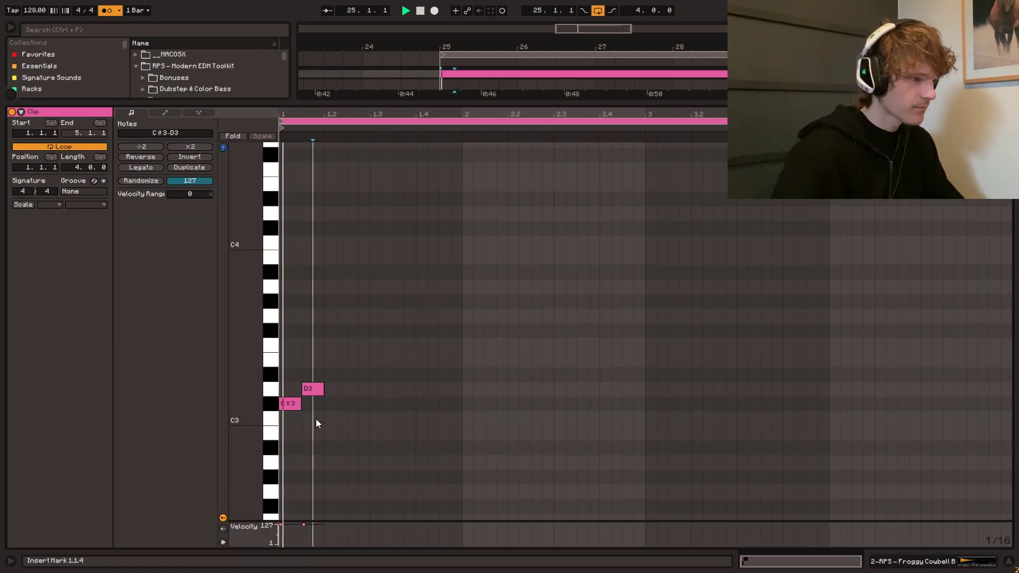
- Write a two-bar cowbell riff alternating C#3 and D3, rising to E3 and dropping to repeated F#2, and duplicate it
{"action": "double_click", "coordinate": [336, 402]}
{"action": "double_click", "coordinate": [358, 389]}
{"action": "double_click", "coordinate": [383, 361]}
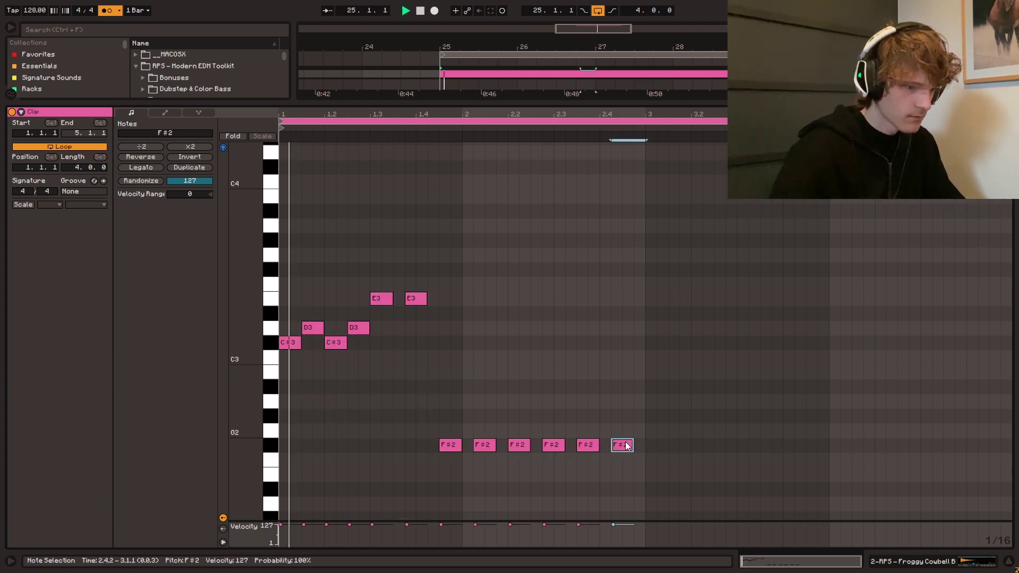
{"action": "key", "text": "space"}
{"action": "key", "text": "ctrl+d"}
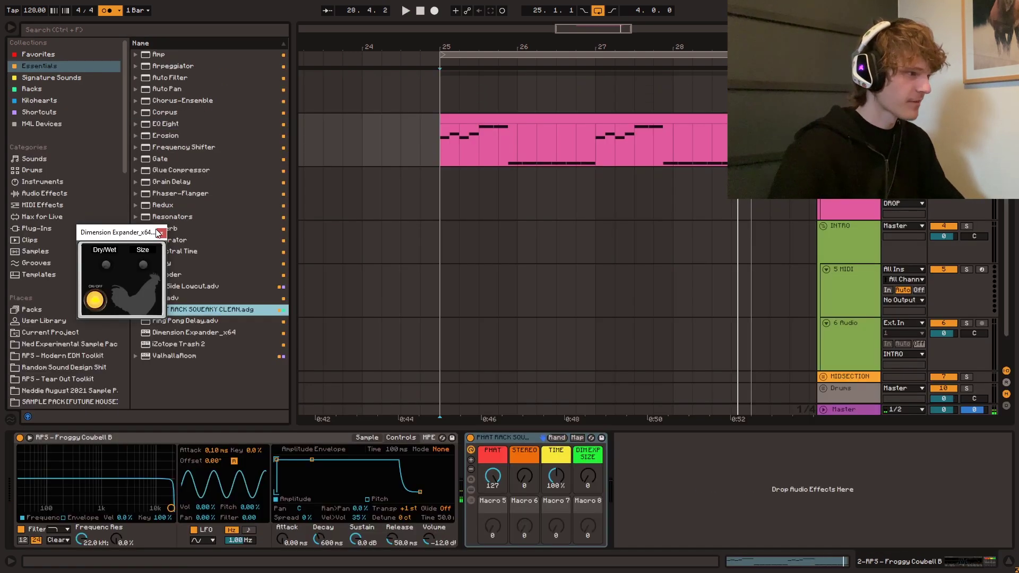
- Process the Froggy Cowbell with PHAT RACK SQUEAKY CLEAN, setting PHAT to 52 and TIME to 1000%
{"action": "left_click", "coordinate": [159, 232]}
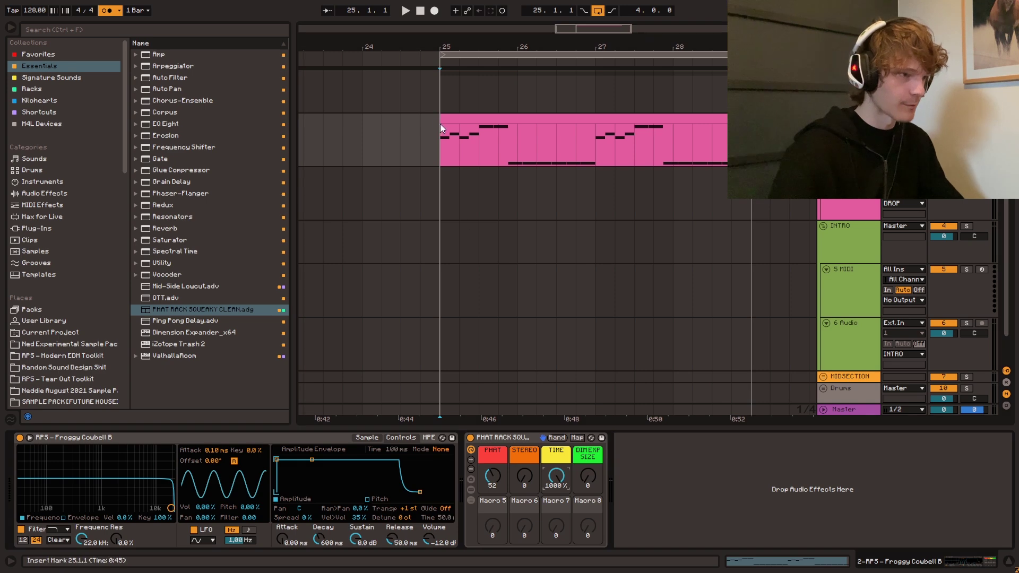
{"action": "left_click", "coordinate": [453, 173]}
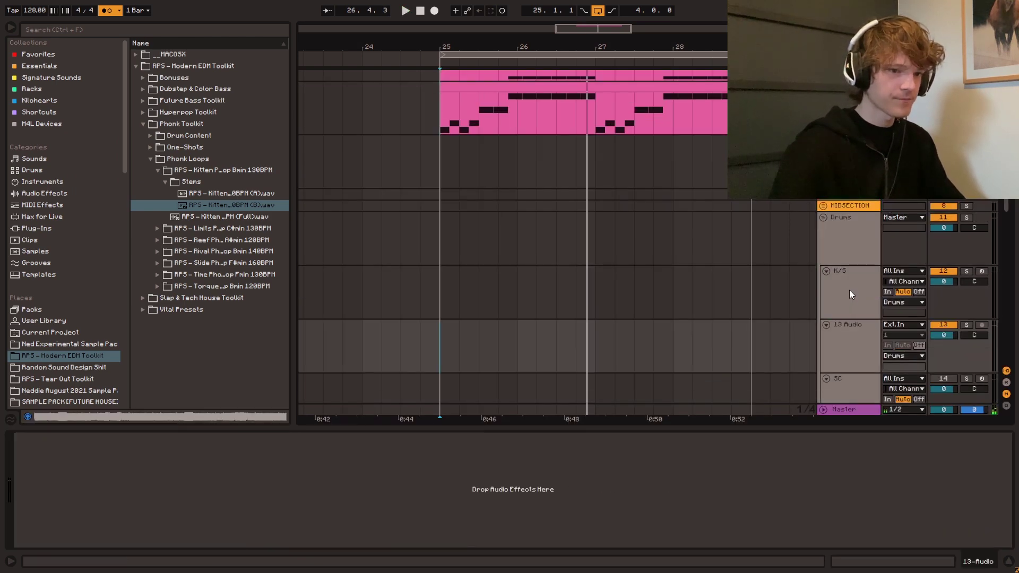
- Find the phonk kick one-shots and place RPS – Big Phonk Kick on audio track 12 at bar 25
{"action": "left_click", "coordinate": [153, 171]}
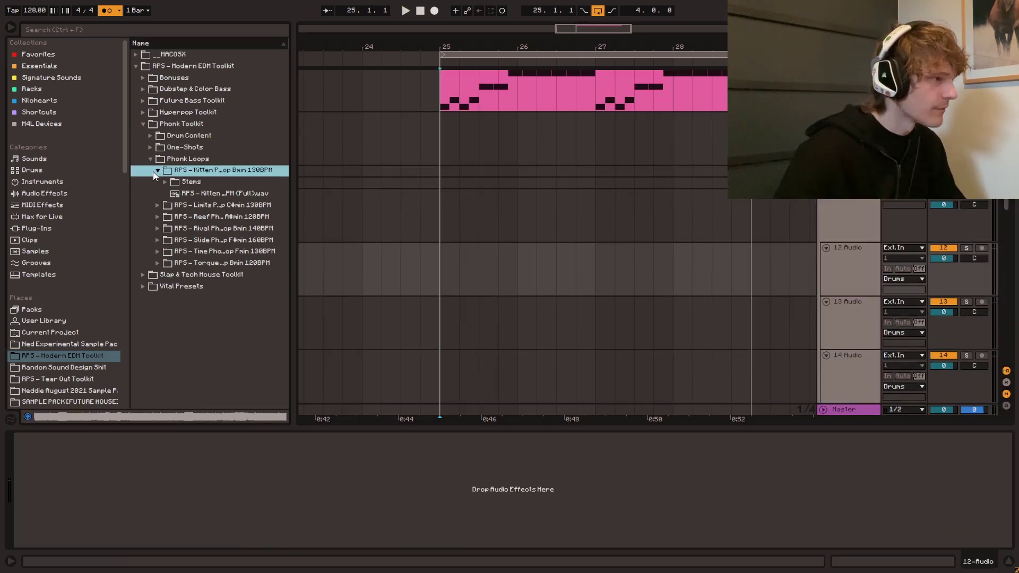
{"action": "left_click", "coordinate": [156, 170]}
{"action": "left_click", "coordinate": [150, 160]}
{"action": "left_click", "coordinate": [150, 136]}
{"action": "left_click", "coordinate": [158, 148]}
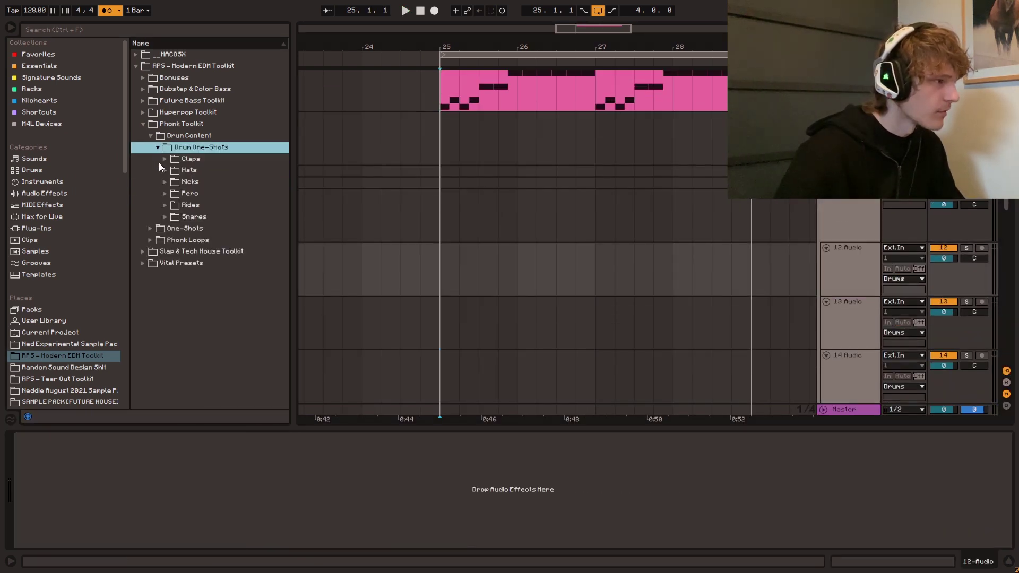
{"action": "left_click", "coordinate": [164, 181]}
{"action": "left_click", "coordinate": [198, 193]}
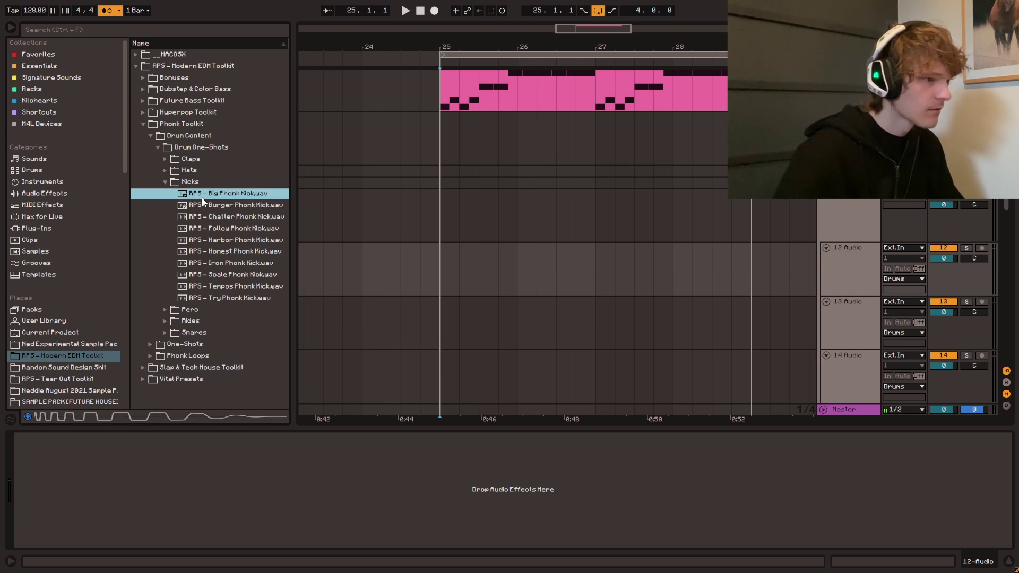
{"action": "left_click_drag", "start_coordinate": [202, 197], "coordinate": [440, 267]}
- Repeat the Big Phonk Kick on every beat from bar 25 to bar 29 while the loop plays
{"action": "key", "text": "space"}
{"action": "left_click_drag", "start_coordinate": [444, 269], "coordinate": [464, 272]}
{"action": "key", "text": "ctrl+d"}
{"action": "key", "text": "ctrl+d"}
{"action": "key", "text": "ctrl+d"}
{"action": "key", "text": "ctrl+d"}
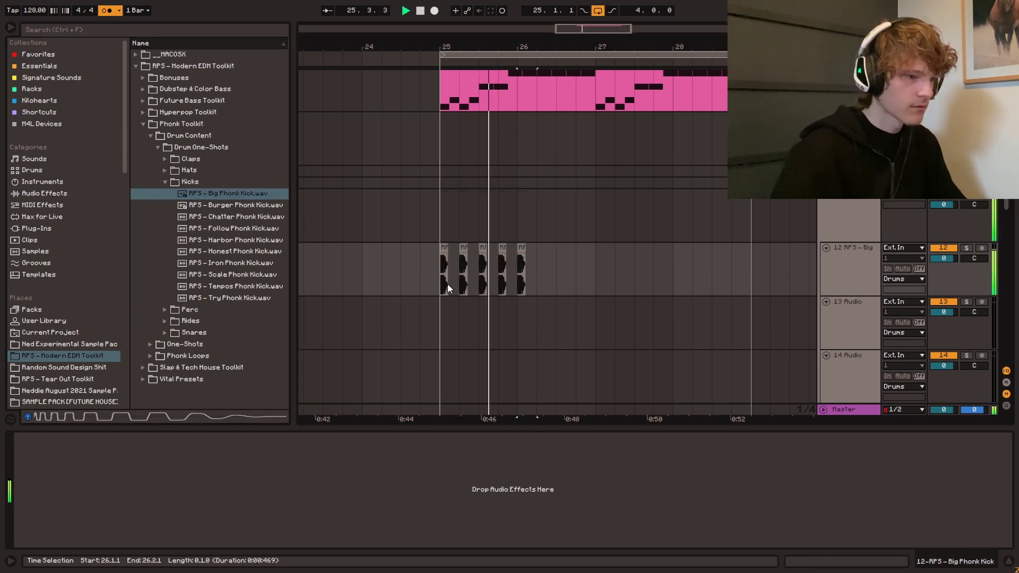
{"action": "key", "text": "ctrl+d"}
{"action": "key", "text": "ctrl+d"}
{"action": "key", "text": "ctrl+d"}
{"action": "key", "text": "ctrl+d"}
{"action": "key", "text": "ctrl+d"}
{"action": "key", "text": "ctrl+d"}
{"action": "key", "text": "ctrl+d"}
{"action": "key", "text": "ctrl+d"}
{"action": "key", "text": "ctrl+d"}
{"action": "key", "text": "ctrl+d"}
{"action": "key", "text": "ctrl+d"}
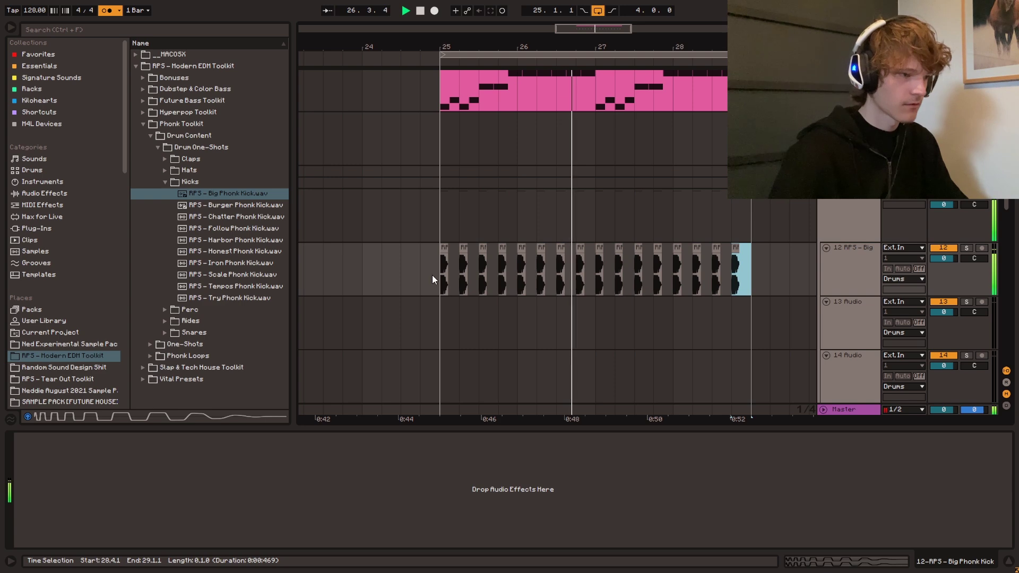
{"action": "left_click", "coordinate": [434, 271]}
{"action": "key", "text": "space"}
- Audition the phonk claps and try RPS – Joints Phonk Clap on track 13 in bar 25
{"action": "left_click", "coordinate": [170, 183]}
{"action": "left_click", "coordinate": [165, 182]}
{"action": "left_click", "coordinate": [165, 159]}
{"action": "left_click", "coordinate": [205, 196]}
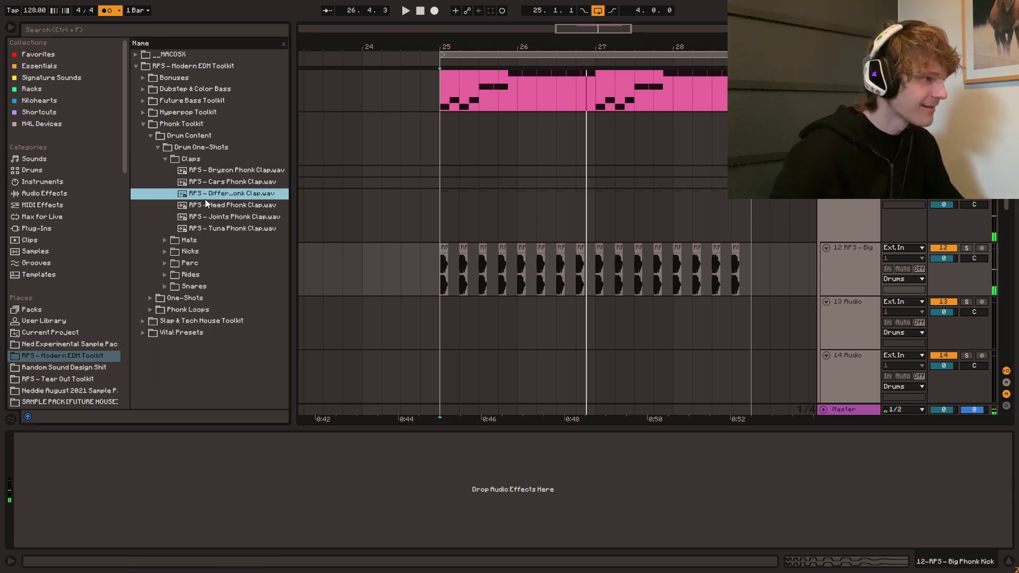
{"action": "left_click", "coordinate": [206, 204]}
{"action": "left_click", "coordinate": [202, 213]}
{"action": "left_click_drag", "start_coordinate": [198, 215], "coordinate": [455, 321]}
{"action": "key", "text": "space"}
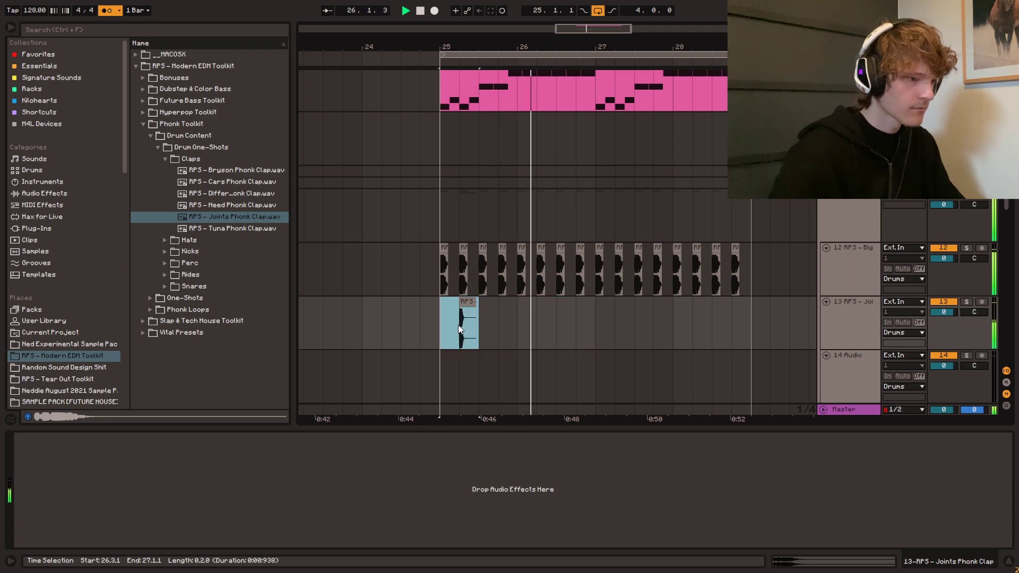
{"action": "key", "text": "space"}
{"action": "left_click", "coordinate": [465, 302]}
{"action": "key", "text": "Delete"}
- Place RPS – Cars Phonk Clap on track 13 and repeat it on beats two and four up to bar 29
{"action": "left_click", "coordinate": [218, 186]}
{"action": "key", "text": "Up"}
{"action": "left_click_drag", "start_coordinate": [220, 185], "coordinate": [481, 319]}
{"action": "key", "text": "space"}
{"action": "key", "text": "ctrl+d"}
{"action": "key", "text": "ctrl+d"}
{"action": "key", "text": "ctrl+d"}
{"action": "key", "text": "ctrl+d"}
{"action": "key", "text": "ctrl+d"}
{"action": "key", "text": "ctrl+d"}
{"action": "key", "text": "ctrl+d"}
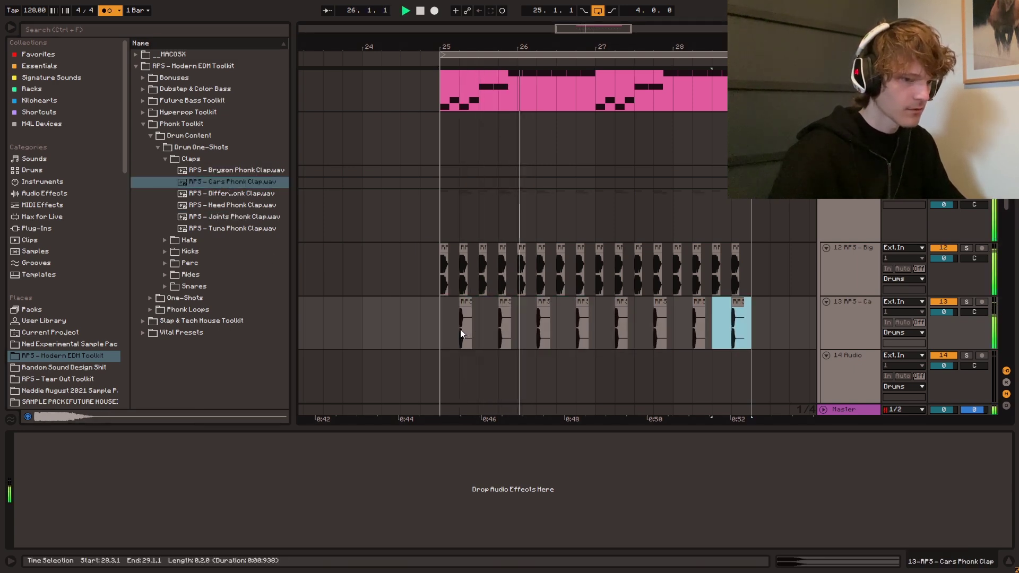
{"action": "left_click", "coordinate": [424, 329]}
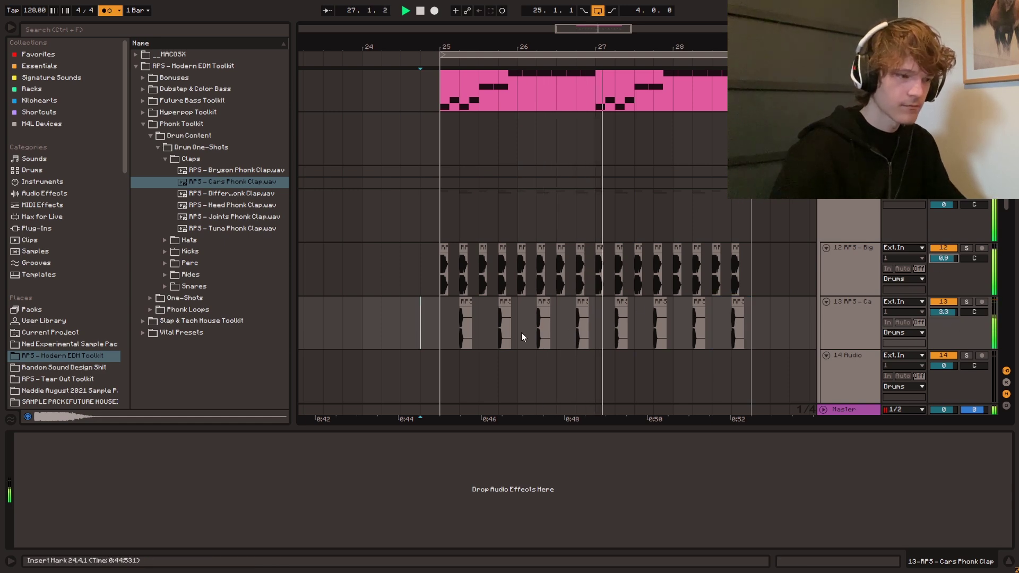
{"action": "scroll", "coordinate": [492, 330], "scroll_direction": "down", "scroll_amount": 2}
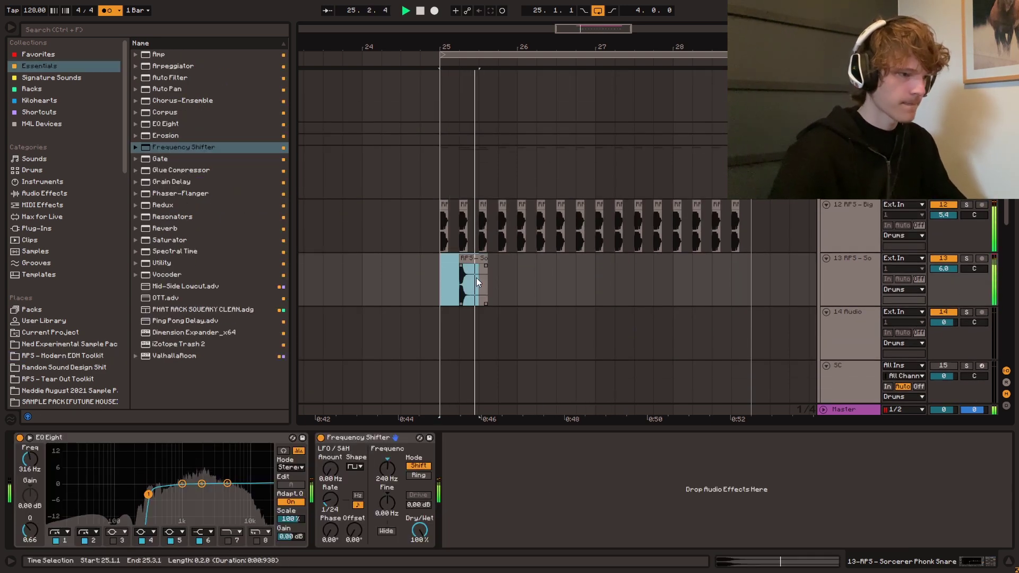
- Duplicate the Sorcerer Phonk Snare on beats two and four until it fills the loop up to bar 29
{"action": "key", "text": "ctrl+d"}
{"action": "key", "text": "ctrl+d"}
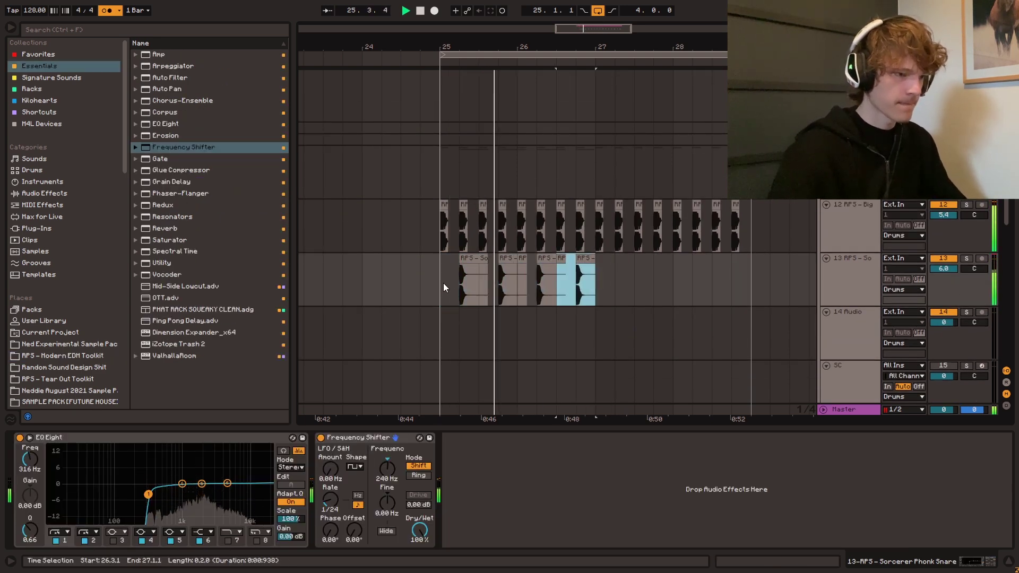
{"action": "key", "text": "ctrl+d"}
{"action": "key", "text": "ctrl+d"}
{"action": "key", "text": "ctrl+d"}
{"action": "key", "text": "ctrl+d"}
{"action": "key", "text": "ctrl+d"}
{"action": "key", "text": "ctrl+z"}
{"action": "left_click", "coordinate": [447, 278]}
{"action": "scroll", "coordinate": [793, 247], "scroll_direction": "up", "scroll_amount": 1}
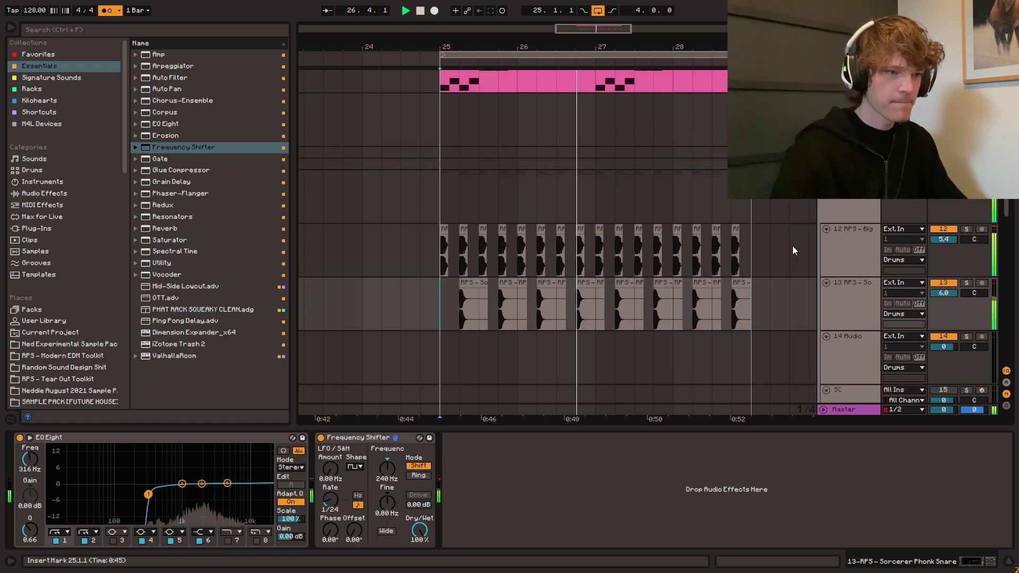
- Fill the SC track between bars 25 and 29 with a MIDI clip holding a sidechain trigger on every beat
{"action": "scroll", "coordinate": [794, 250], "scroll_direction": "down", "scroll_amount": 2}
{"action": "left_click_drag", "start_coordinate": [460, 318], "coordinate": [755, 321]}
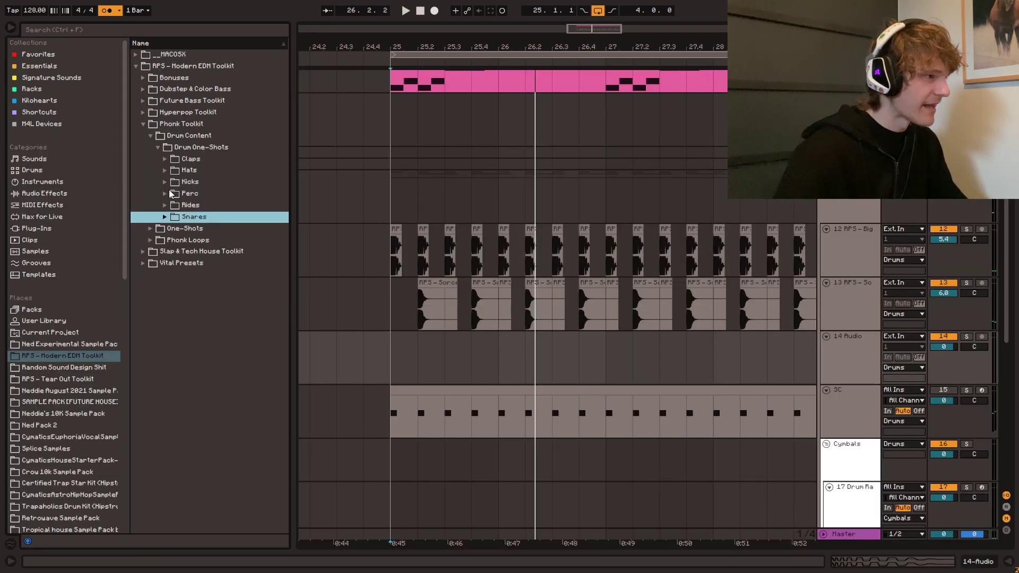
- Audition the phonk hat one-shots and choose RPS – Keys Phonk Hat for track 14
{"action": "left_click", "coordinate": [181, 170]}
{"action": "left_click", "coordinate": [228, 206]}
{"action": "key", "text": "Up"}
{"action": "key", "text": "Up"}
{"action": "key", "text": "Down"}
{"action": "key", "text": "Down"}
{"action": "key", "text": "Down"}
{"action": "key", "text": "Down"}
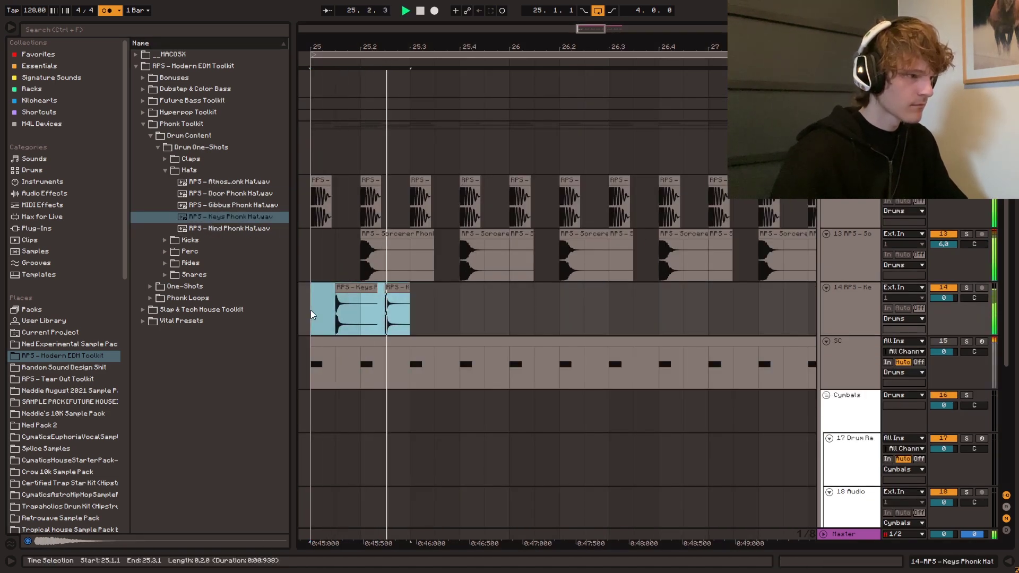
- Duplicate the off-beat Keys Phonk Hat pattern from 25.1–25.3 until it reaches bar 29
{"action": "key", "text": "ctrl+d"}
{"action": "key", "text": "ctrl+d"}
{"action": "key", "text": "ctrl+d"}
{"action": "key", "text": "ctrl+d"}
{"action": "scroll", "coordinate": [769, 313], "scroll_direction": "down", "scroll_amount": 3}
{"action": "key", "text": "space"}
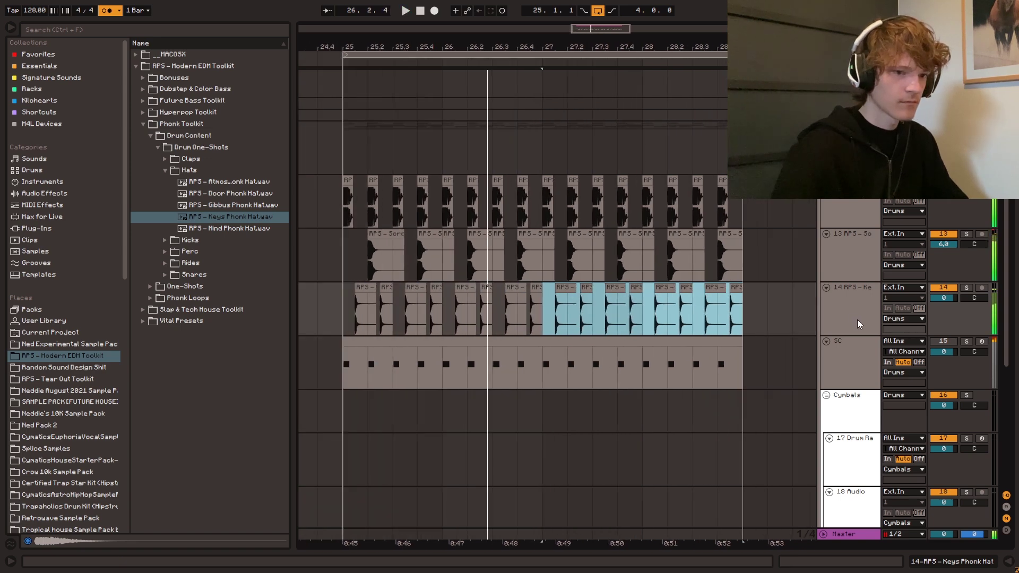
- Insert an audio track below the Keys hat track and place RPS – Mind Phonk Hat in bar 25
{"action": "left_click", "coordinate": [855, 320]}
{"action": "key", "text": "ctrl+t"}
{"action": "left_click", "coordinate": [204, 231]}
{"action": "left_click_drag", "start_coordinate": [191, 228], "coordinate": [355, 357]}
- Repeat the Mind Phonk Hat once per beat through the four-bar loop while it plays
{"action": "key", "text": "ctrl+d"}
{"action": "key", "text": "space"}
{"action": "key", "text": "ctrl+d"}
{"action": "key", "text": "ctrl+d"}
{"action": "key", "text": "ctrl+d"}
{"action": "key", "text": "ctrl+d"}
{"action": "key", "text": "ctrl+d"}
{"action": "key", "text": "ctrl+d"}
{"action": "key", "text": "ctrl+d"}
{"action": "key", "text": "ctrl+d"}
{"action": "key", "text": "ctrl+d"}
{"action": "key", "text": "ctrl+d"}
{"action": "key", "text": "ctrl+d"}
{"action": "key", "text": "ctrl+d"}
{"action": "key", "text": "ctrl+d"}
{"action": "key", "text": "ctrl+d"}
{"action": "left_click", "coordinate": [339, 351]}
- Insert a MIDI track at the end of the DROP group and load Wavetable on it
{"action": "scroll", "coordinate": [344, 289], "scroll_direction": "up", "scroll_amount": 2}
{"action": "scroll", "coordinate": [344, 289], "scroll_direction": "up", "scroll_amount": 2}
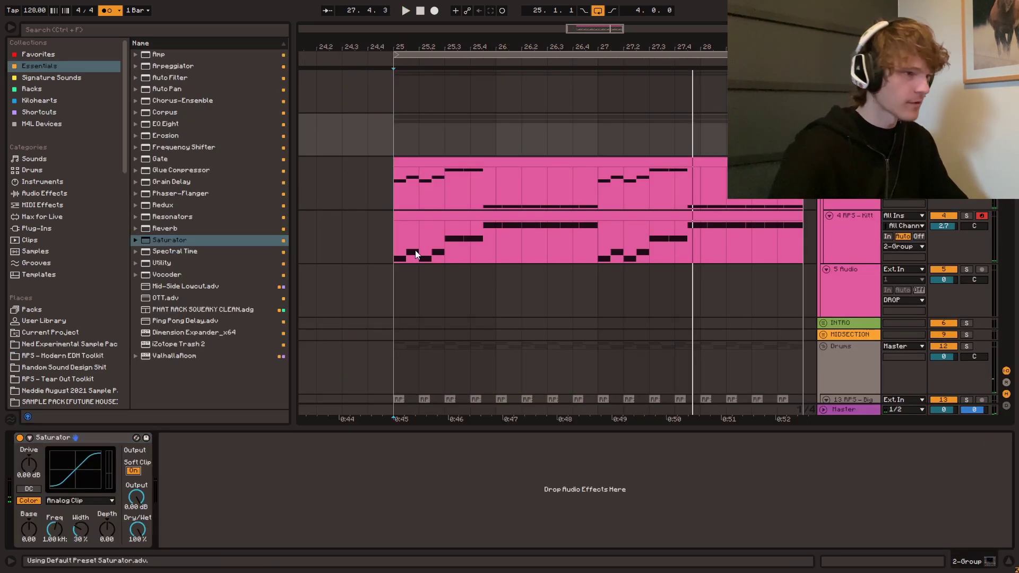
{"action": "scroll", "coordinate": [415, 250], "scroll_direction": "down", "scroll_amount": 2}
{"action": "left_click", "coordinate": [398, 229]}
{"action": "key", "text": "ctrl+shift+t"}
{"action": "left_click", "coordinate": [71, 55]}
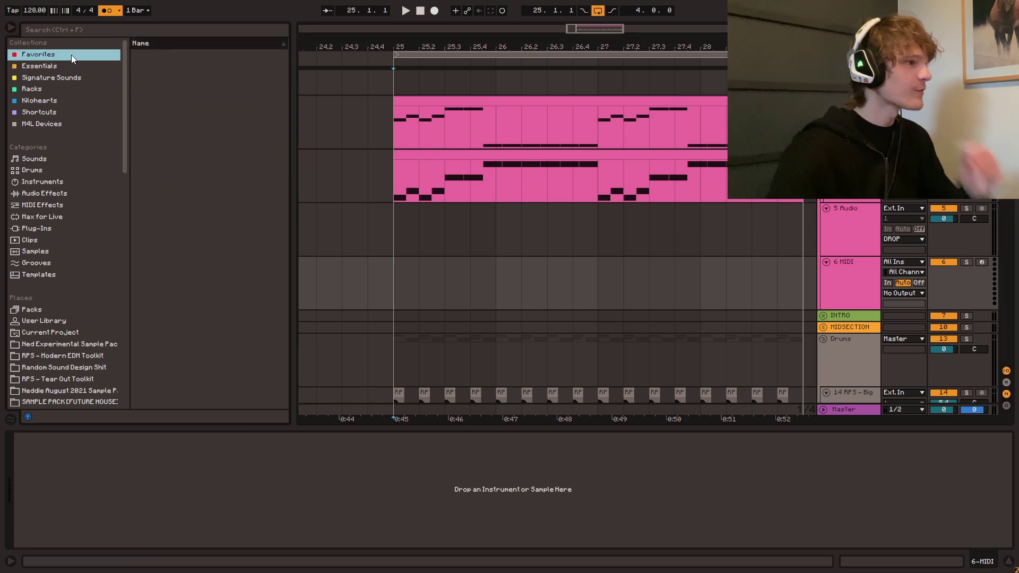
{"action": "left_click_drag", "start_coordinate": [174, 67], "coordinate": [742, 269]}
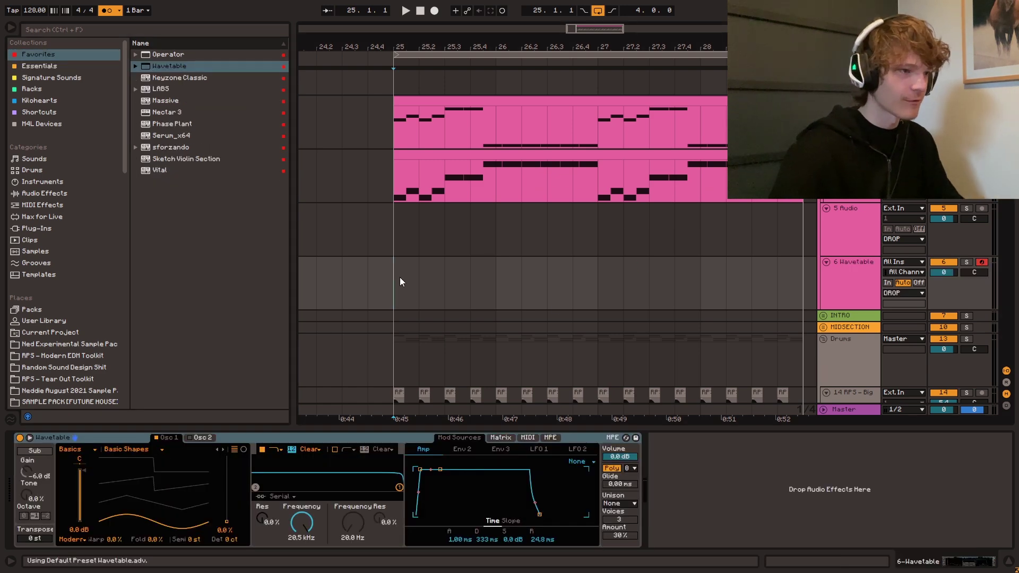
- Create a four-bar Wavetable clip at bar 25 and fill its first bar with a sixteenth-note F#3–A3–C#4 arpeggio
{"action": "left_click_drag", "start_coordinate": [399, 281], "coordinate": [774, 282]}
{"action": "key", "text": "ctrl+shift+m"}
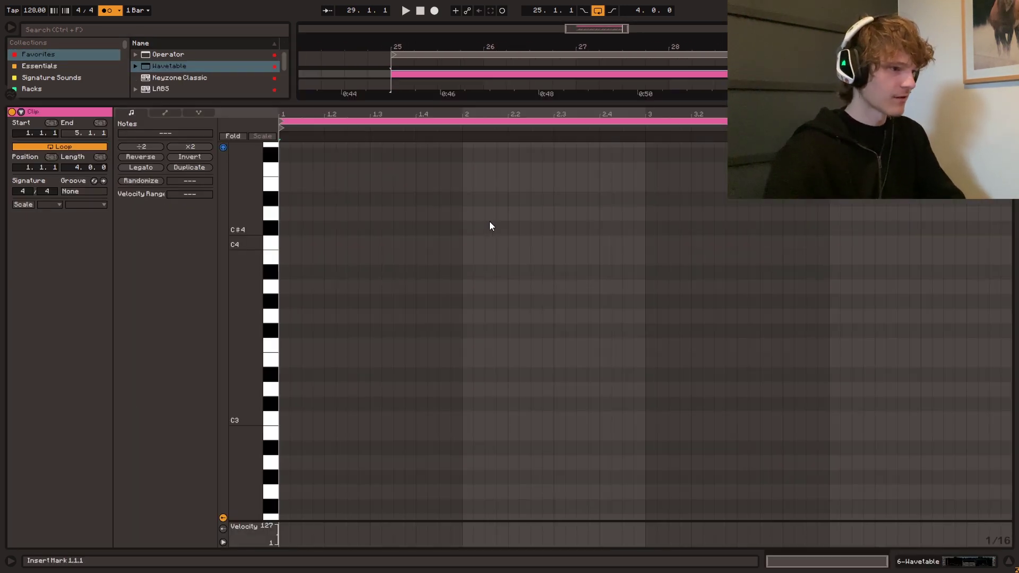
{"action": "left_click_drag", "start_coordinate": [421, 103], "coordinate": [516, 318]}
{"action": "scroll", "coordinate": [516, 254], "scroll_direction": "up", "scroll_amount": 2}
{"action": "key", "text": "Delete"}
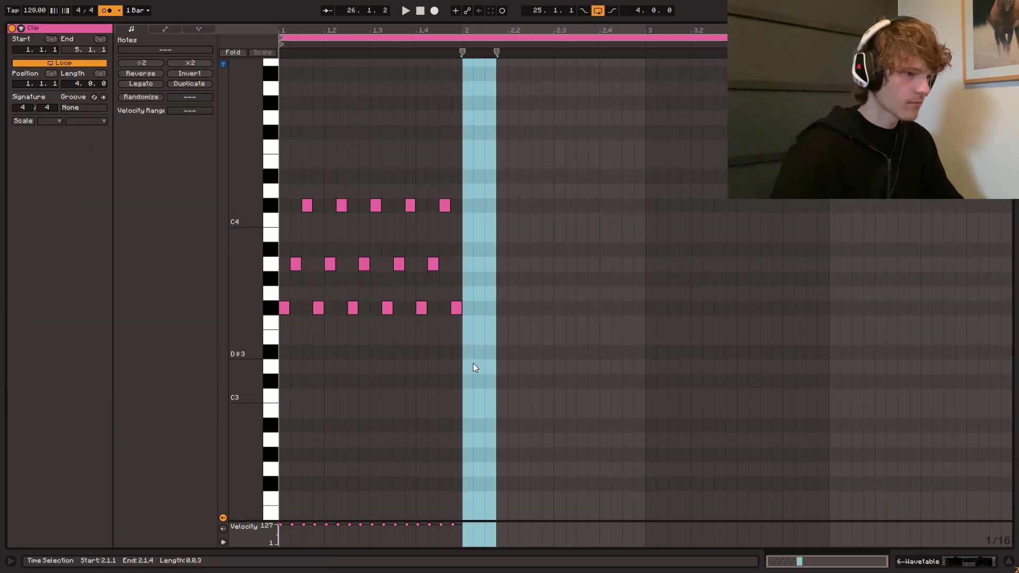
- Lower the arpeggio's last note in the bar to E3 and repeat the bar through the four-bar clip
{"action": "left_click_drag", "start_coordinate": [459, 336], "coordinate": [283, 151]}
{"action": "key", "text": "ctrl+d"}
{"action": "key", "text": "ctrl+d"}
{"action": "left_click_drag", "start_coordinate": [456, 308], "coordinate": [455, 324]}
{"action": "left_click_drag", "start_coordinate": [456, 324], "coordinate": [455, 338]}
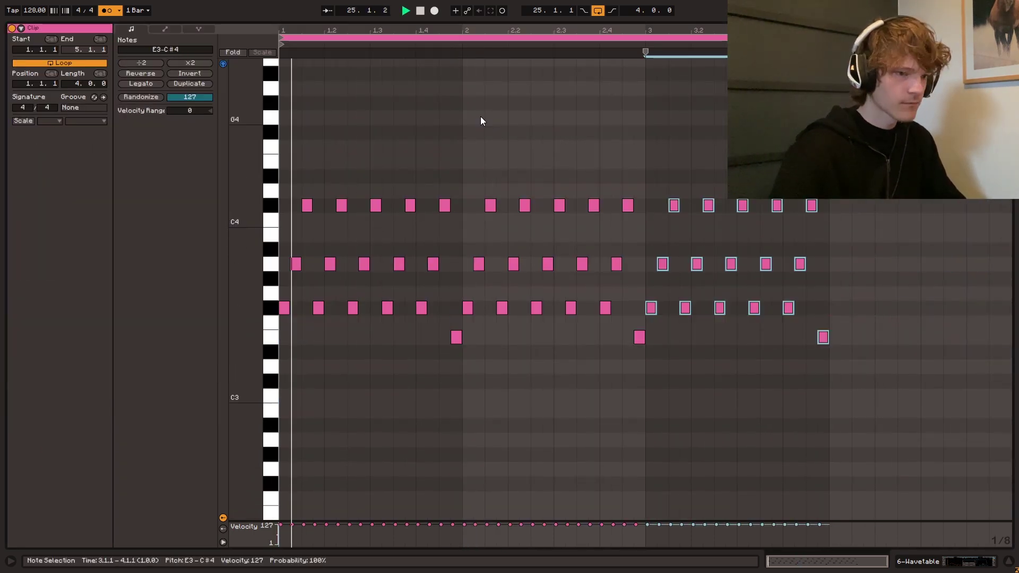
{"action": "key", "text": "ctrl+d"}
{"action": "key", "text": "ctrl+alt+l"}
{"action": "scroll", "coordinate": [782, 201], "scroll_direction": "up", "scroll_amount": 1}
{"action": "left_click", "coordinate": [392, 153]}
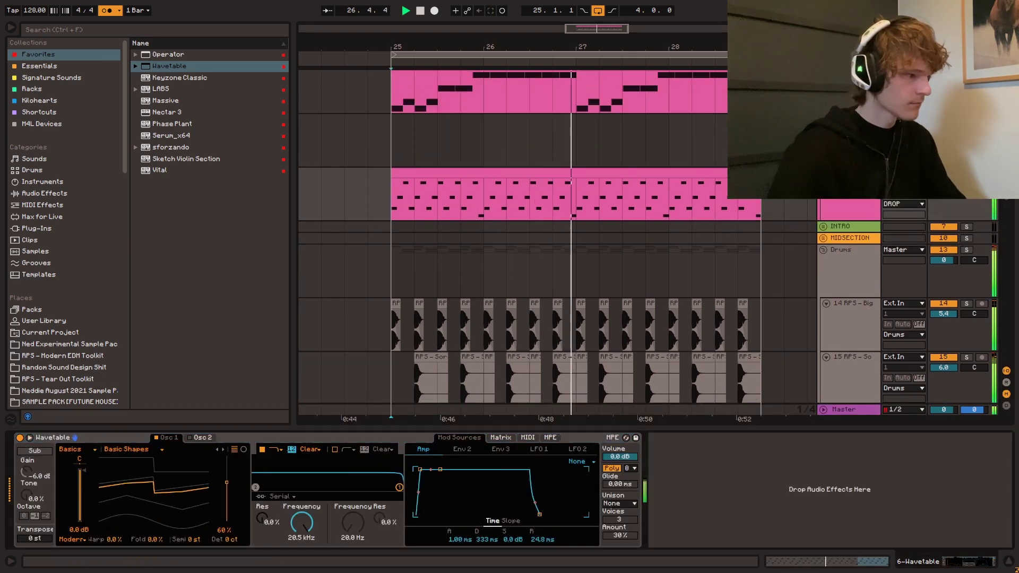
- Add Amp, Delay, EQ Eight and ValhallaRoom to the Wavetable arp, raising the reverb mix and shortening its decay
{"action": "double_click", "coordinate": [165, 124]}
{"action": "left_click", "coordinate": [173, 345]}
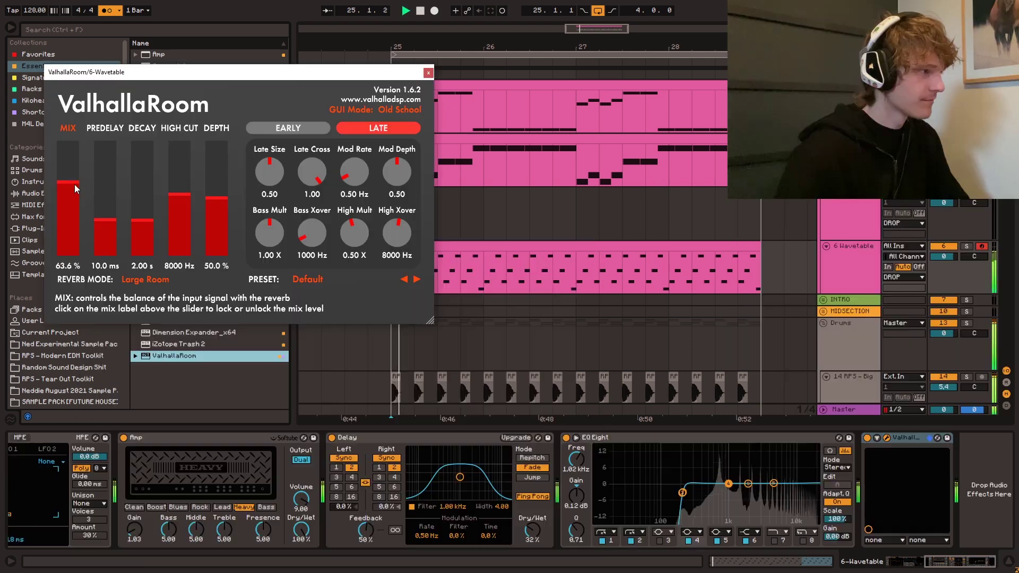
{"action": "left_click_drag", "start_coordinate": [75, 186], "coordinate": [75, 177]}
{"action": "left_click_drag", "start_coordinate": [149, 226], "coordinate": [148, 233]}
{"action": "left_click", "coordinate": [428, 73]}
- Add a second EQ Eight after the arp's reverb and lower the Wavetable track to -10.7 dB
{"action": "left_click", "coordinate": [171, 113]}
{"action": "double_click", "coordinate": [169, 124]}
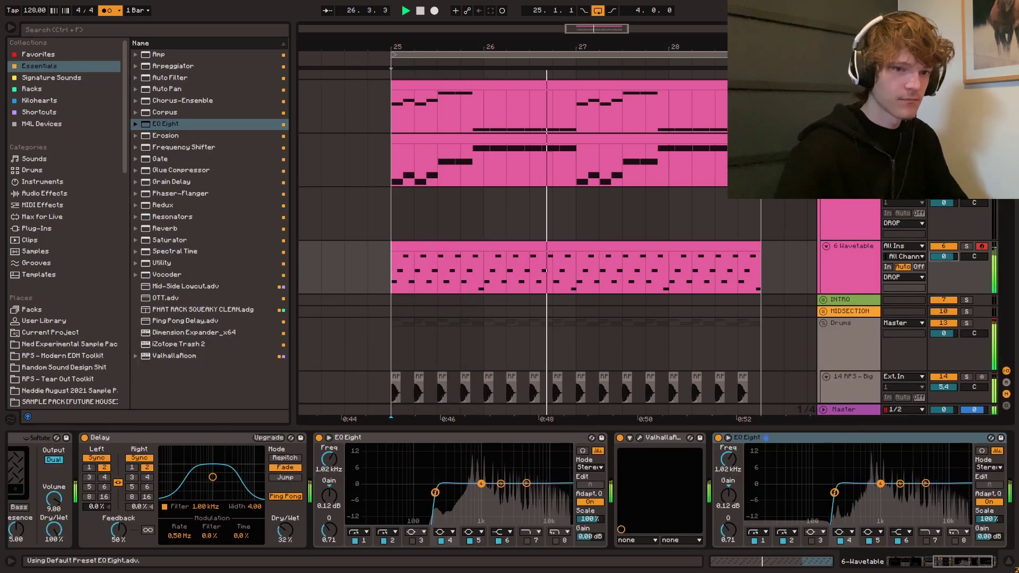
{"action": "scroll", "coordinate": [518, 262], "scroll_direction": "up", "scroll_amount": 3}
{"action": "key", "text": "space"}
{"action": "key", "text": "space"}
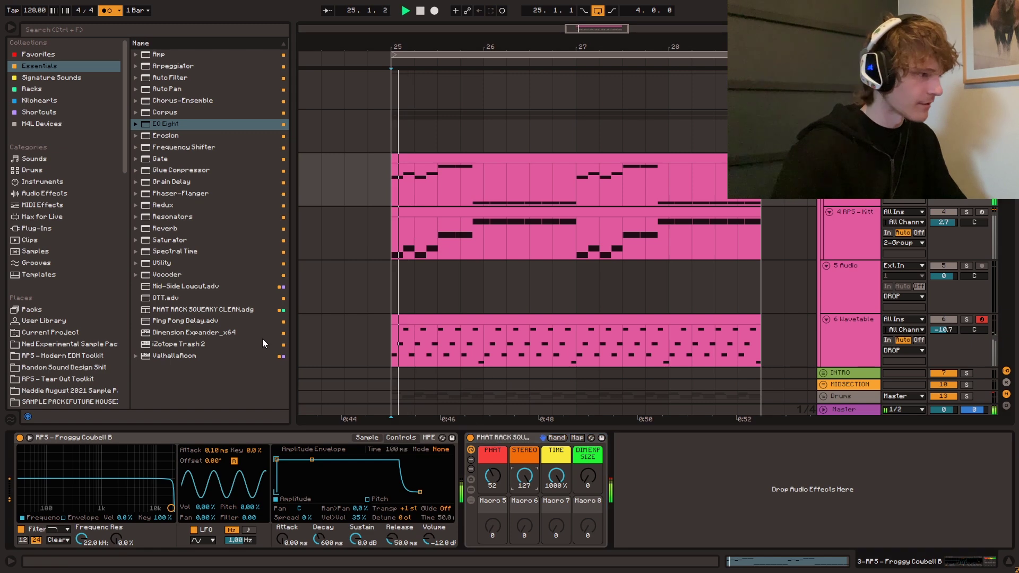
- Add Mid-Side Lowcut and an EQ Eight low cut at 116 Hz to the Froggy Cowbell track
{"action": "double_click", "coordinate": [212, 287]}
{"action": "scroll", "coordinate": [478, 192], "scroll_direction": "up", "scroll_amount": 1}
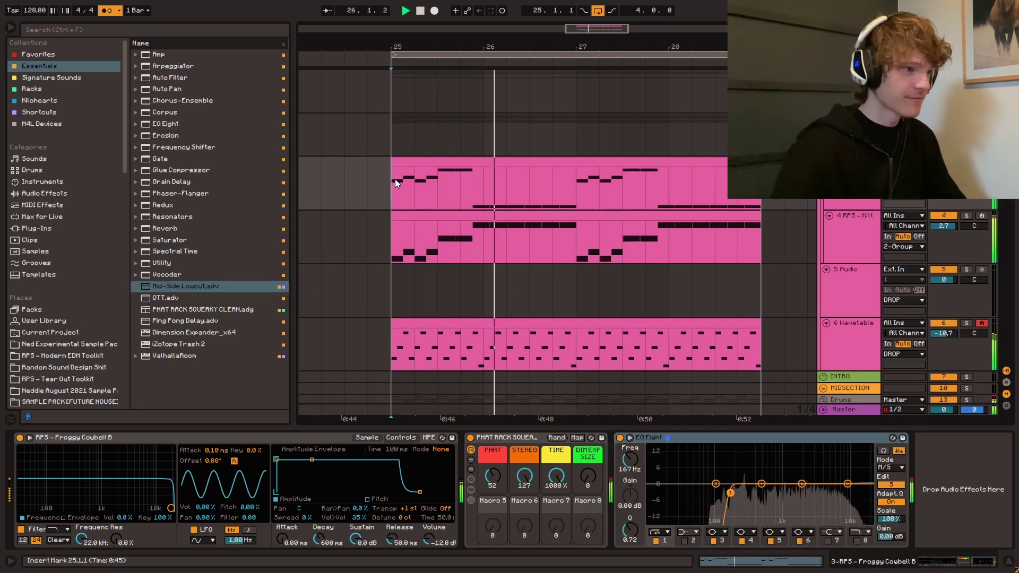
{"action": "scroll", "coordinate": [366, 169], "scroll_direction": "down", "scroll_amount": 1}
{"action": "left_click", "coordinate": [167, 124]}
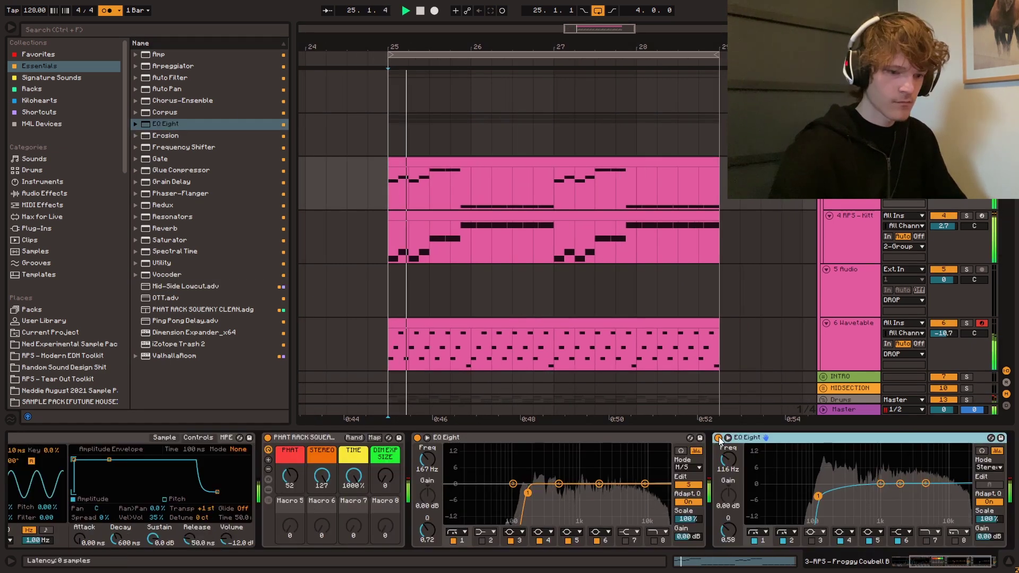
- Compare the cowbell's sound with the second EQ Eight on and off, and remove that EQ from the chain
{"action": "left_click", "coordinate": [718, 438]}
{"action": "key", "text": "space"}
{"action": "left_click", "coordinate": [384, 179]}
{"action": "left_click", "coordinate": [728, 439]}
{"action": "key", "text": "space"}
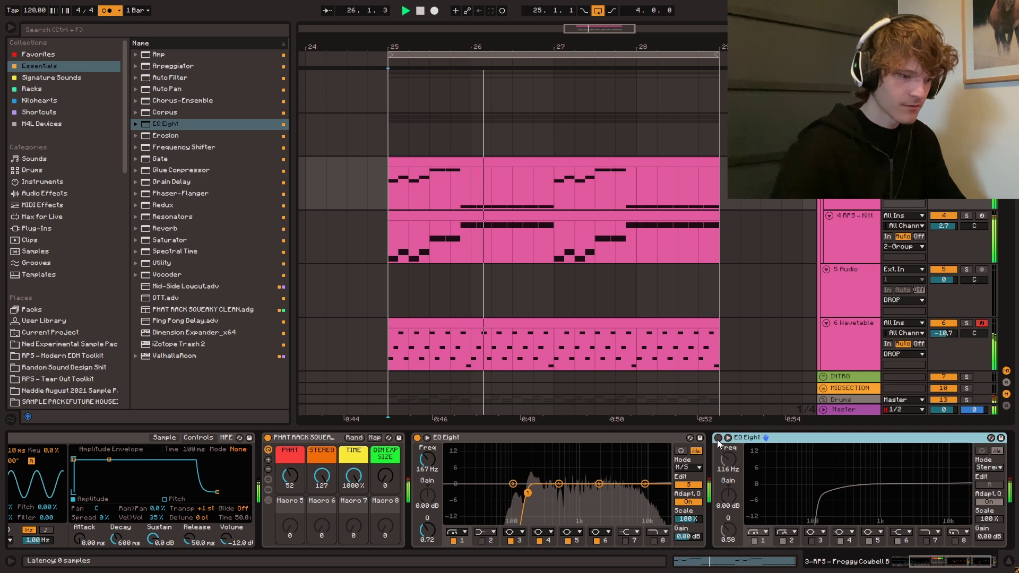
{"action": "left_click", "coordinate": [717, 438]}
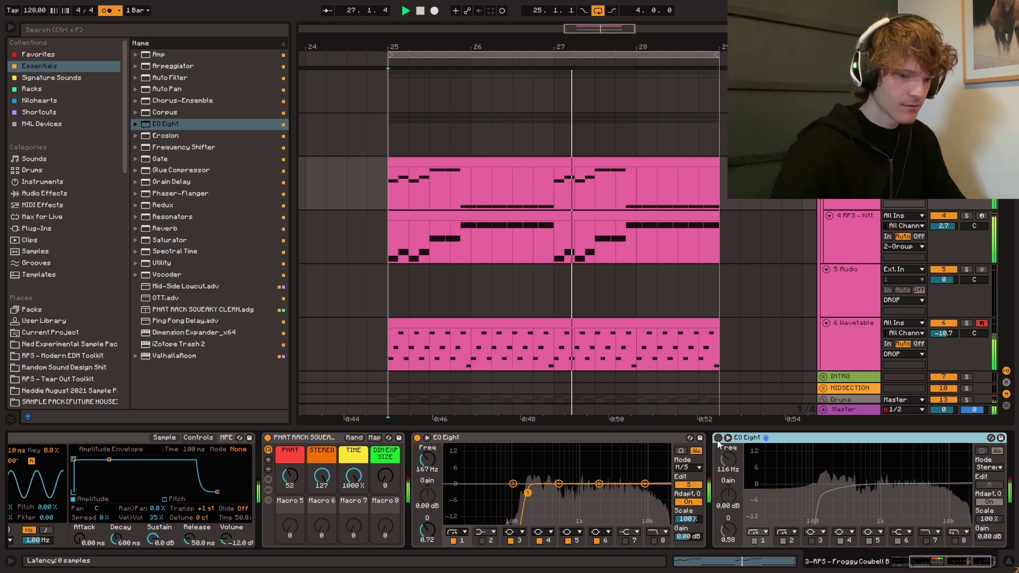
{"action": "left_click", "coordinate": [735, 438]}
{"action": "key", "text": "Delete"}
- Lower the selected last notes of the cowbell melody by a semitone to D2 and D3 and play the phrase
{"action": "left_click", "coordinate": [381, 181]}
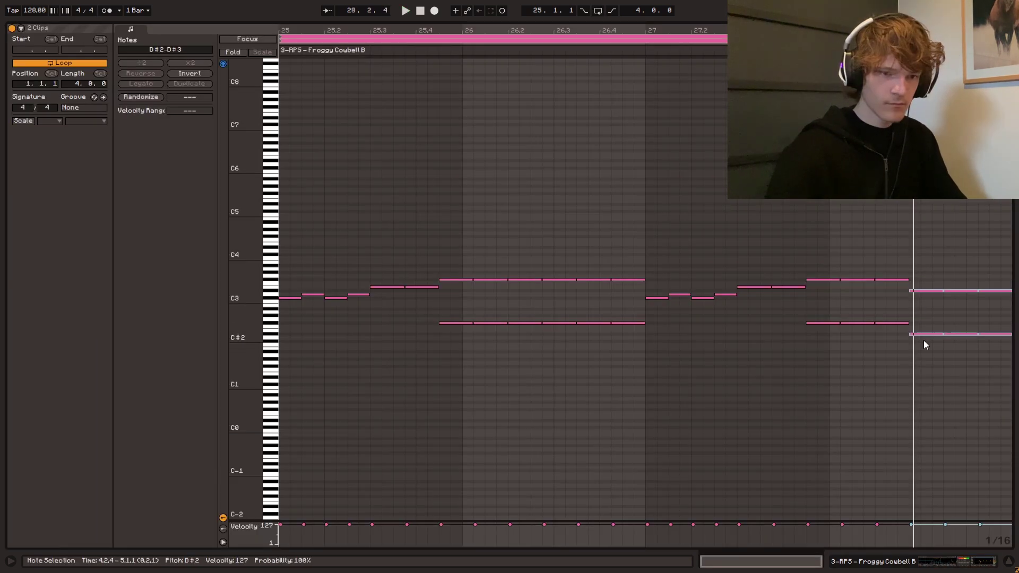
{"action": "key", "text": "Down"}
{"action": "left_click", "coordinate": [787, 211]}
{"action": "key", "text": "space"}
{"action": "left_click", "coordinate": [811, 206]}
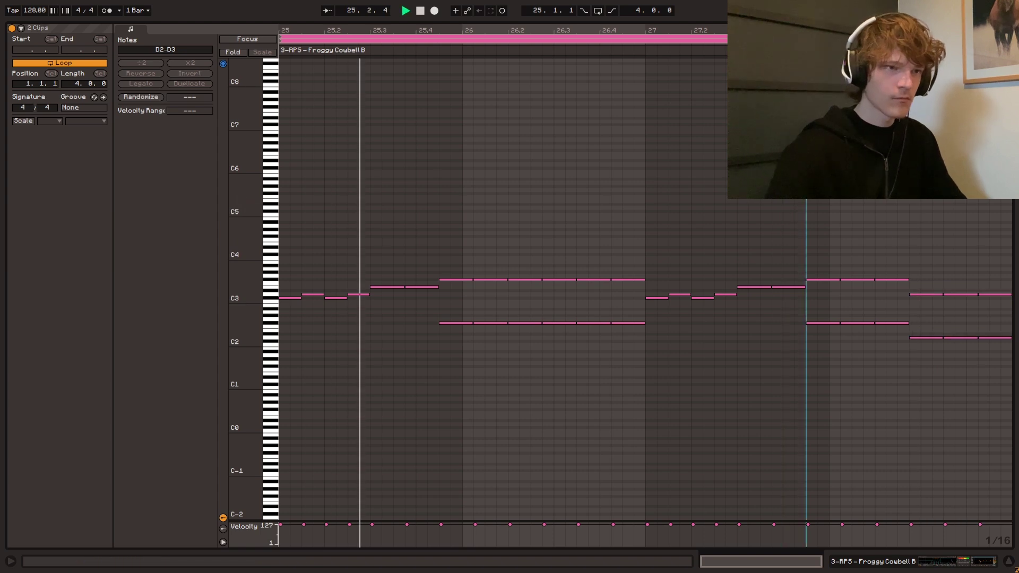
- Return to the arrangement and place the insert mark at 27.4.1 on the cowbell clip
{"action": "key", "text": "ctrl+alt+l"}
{"action": "scroll", "coordinate": [513, 162], "scroll_direction": "up", "scroll_amount": 2}
{"action": "left_click", "coordinate": [454, 159]}
{"action": "left_click_drag", "start_coordinate": [480, 47], "coordinate": [553, 39]}
{"action": "left_click", "coordinate": [555, 152]}
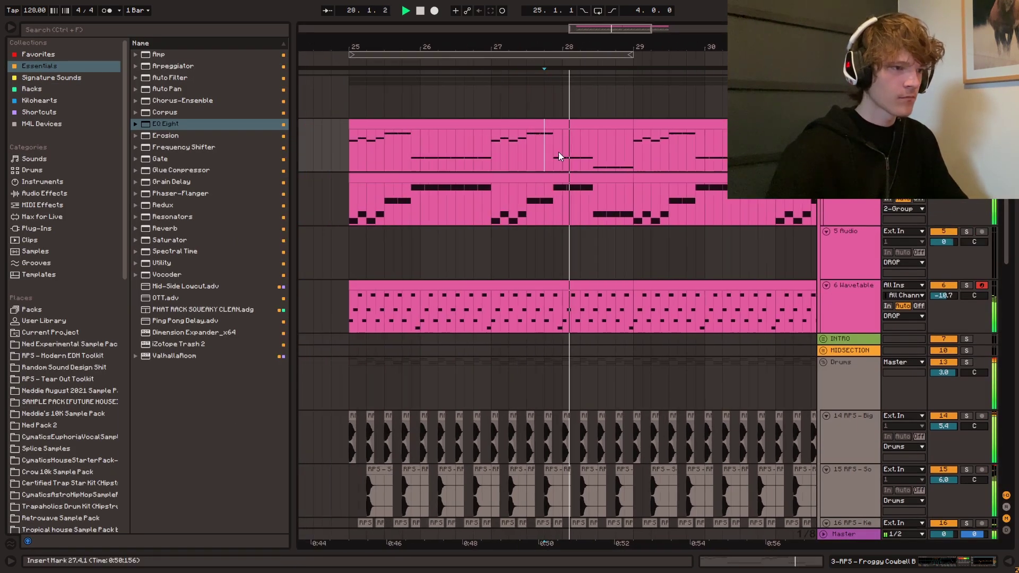
- Select the two duplicated melody clips from 29.1.1 to 33.1.1 and change the pitches of their closing notes
{"action": "left_click", "coordinate": [615, 179]}
{"action": "left_click", "coordinate": [430, 151]}
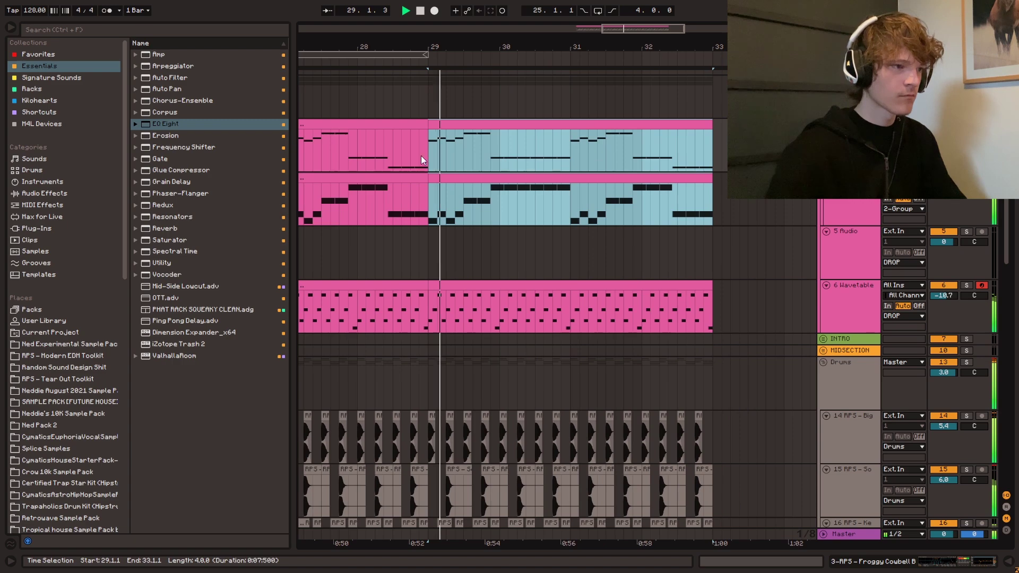
{"action": "key", "text": "ctrl+alt+e"}
{"action": "key", "text": "ctrl+alt+e"}
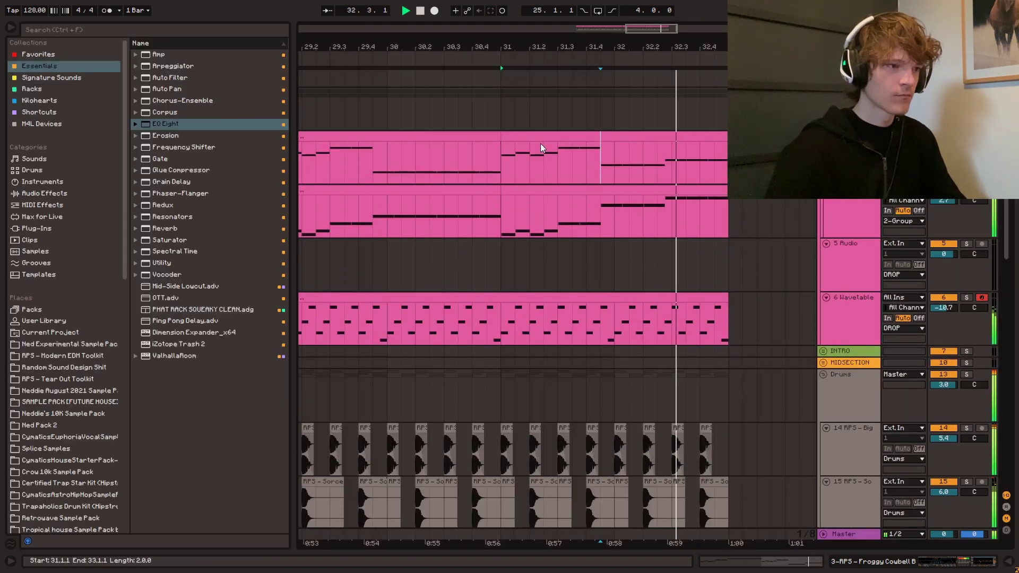
{"action": "left_click_drag", "start_coordinate": [567, 47], "coordinate": [568, 33]}
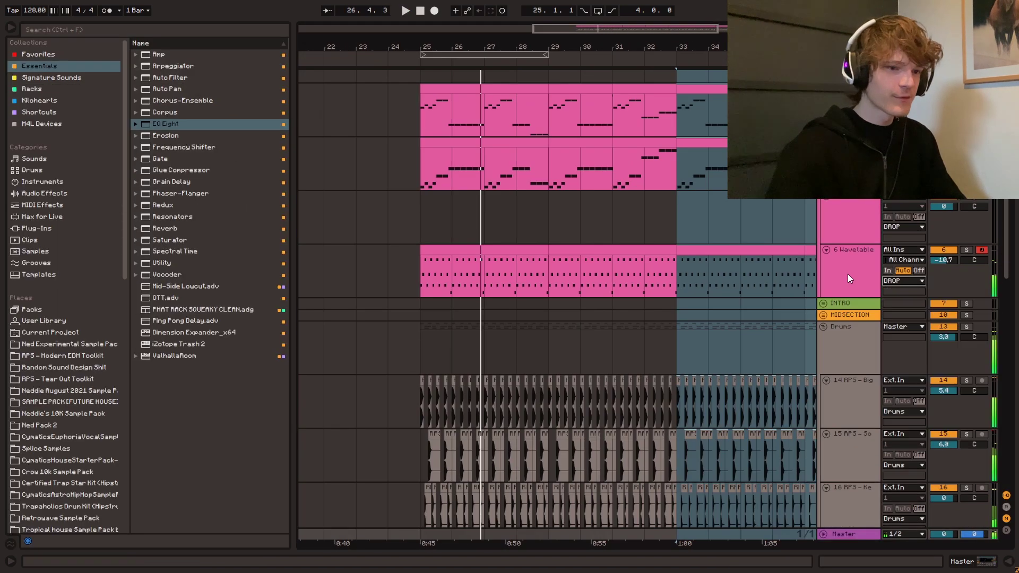
- Add an audio track below the Wavetable track for the PHONK VOCALS_ACAPELLAS PART 2 recording and cut away its unwanted vocals
{"action": "left_click", "coordinate": [850, 278]}
{"action": "key", "text": "ctrl+t"}
{"action": "left_click", "coordinate": [417, 324]}
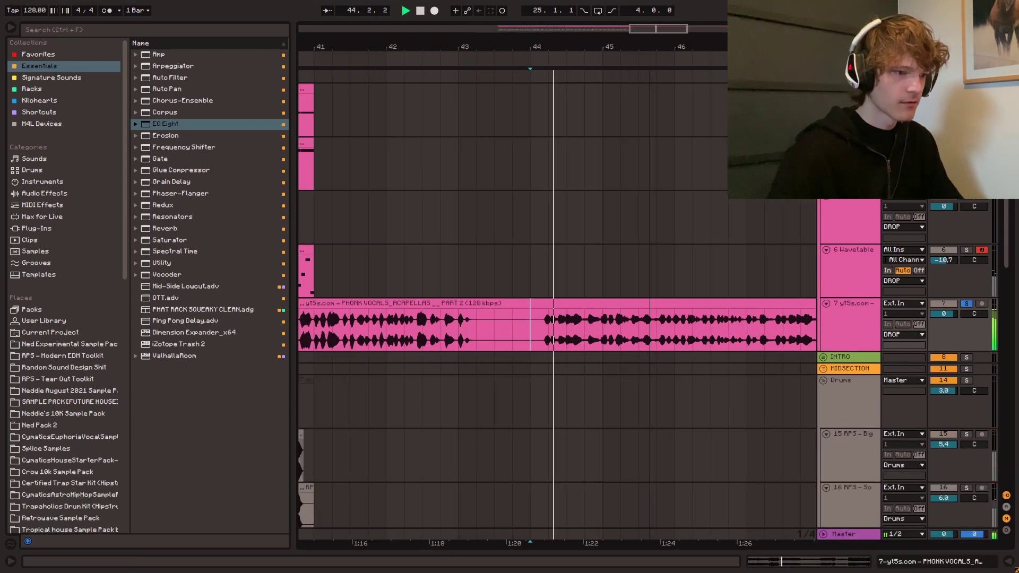
{"action": "key", "text": "plus"}
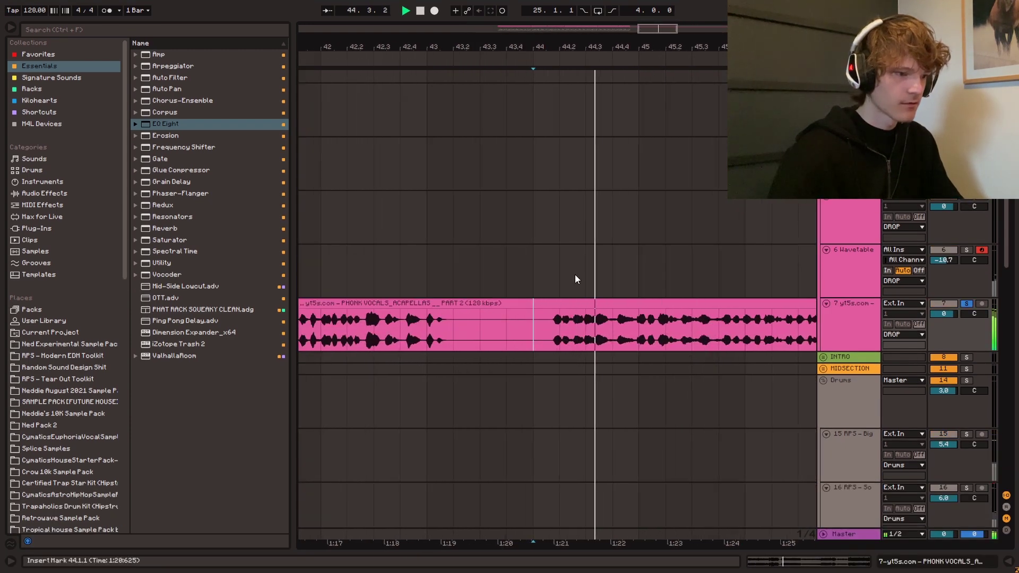
{"action": "left_click", "coordinate": [541, 313]}
{"action": "key", "text": "Delete"}
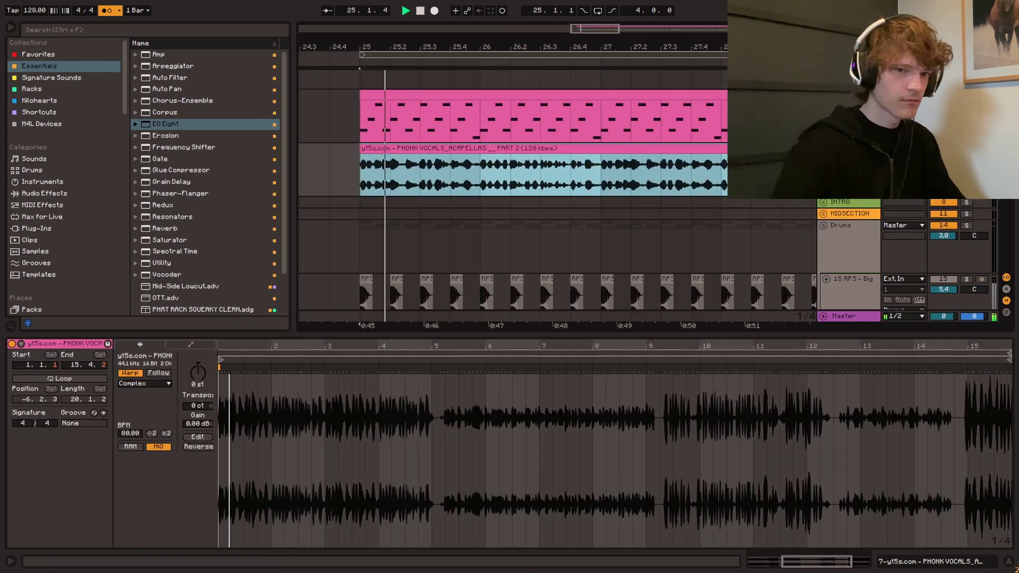
- Add an EQ Eight to the vocal track with a low cut at 303 Hz and 5.62 dB of output gain
{"action": "double_click", "coordinate": [849, 149]}
{"action": "double_click", "coordinate": [197, 124]}
{"action": "key", "text": "Return"}
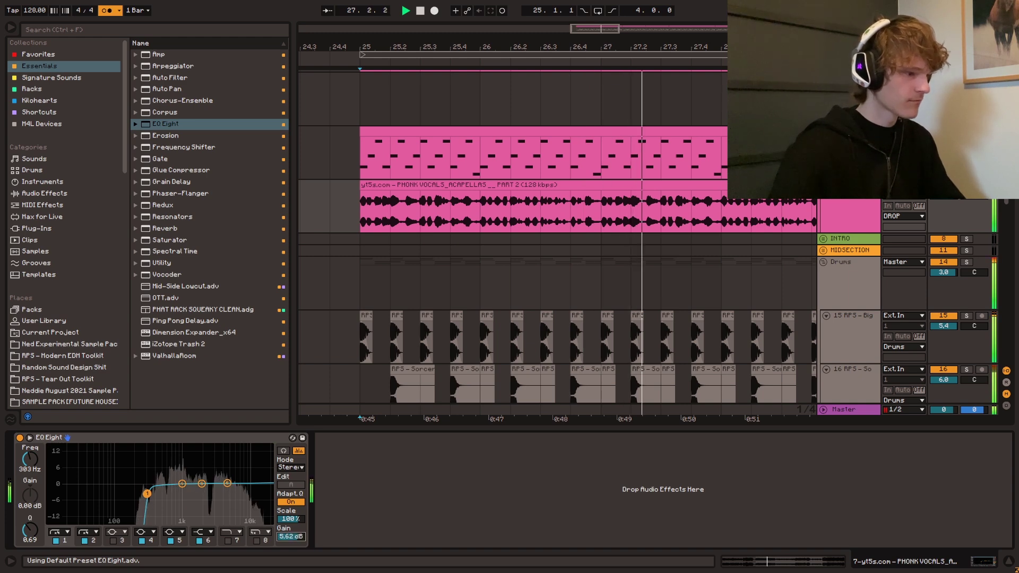
{"action": "key", "text": "space"}
{"action": "left_click", "coordinate": [387, 206]}
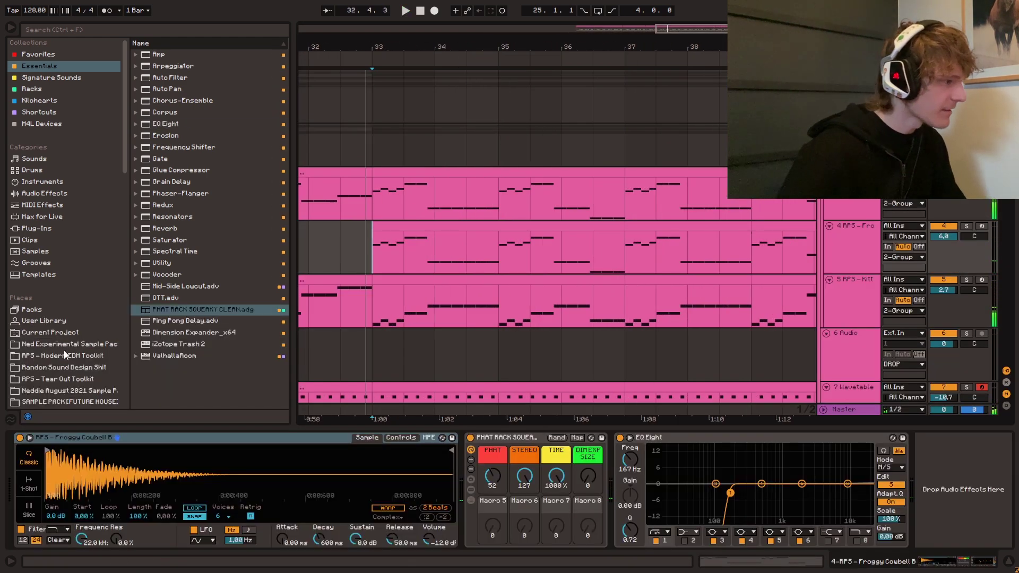
- Look through the Phonk Toolkit's drum and loop folders in RPS - Modern EDM Toolkit and open its One-Shots folder
{"action": "left_click", "coordinate": [67, 354]}
{"action": "left_click", "coordinate": [157, 147]}
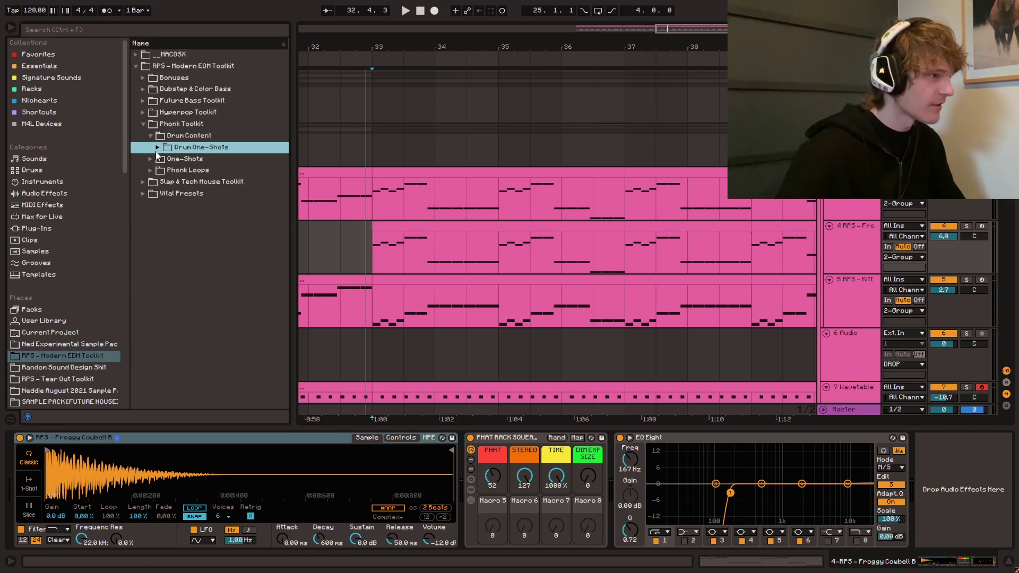
{"action": "left_click", "coordinate": [151, 136]}
{"action": "left_click", "coordinate": [151, 159]}
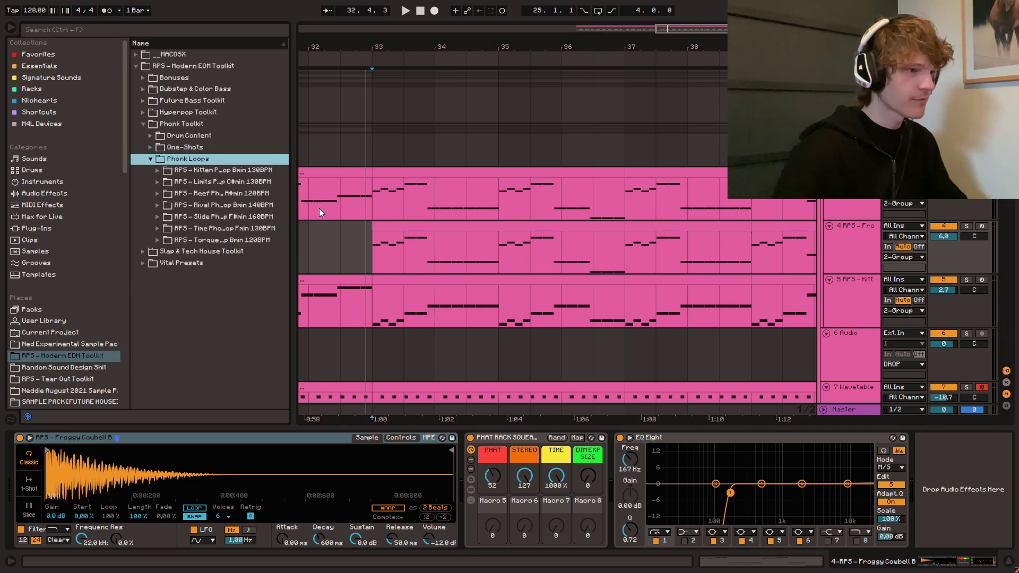
{"action": "left_click", "coordinate": [150, 159]}
{"action": "left_click", "coordinate": [150, 147]}
- Preview the Phonk Toolkit cowbells and use RPS - Griddy Cowbell C#.wav on the duplicated cowbell track 4
{"action": "left_click", "coordinate": [158, 171]}
{"action": "left_click", "coordinate": [207, 228]}
{"action": "key", "text": "Down"}
{"action": "key", "text": "Up"}
{"action": "key", "text": "Down"}
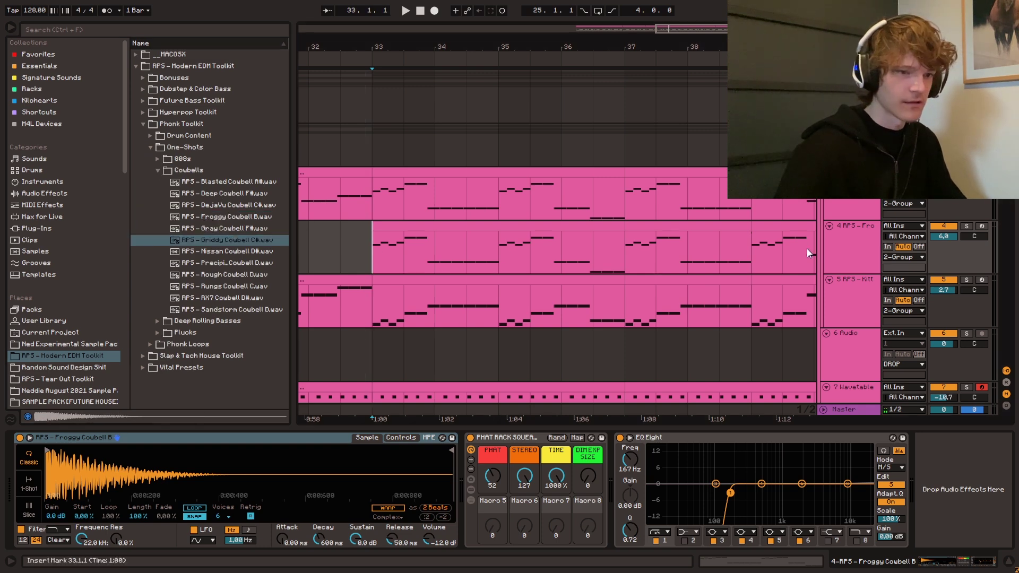
{"action": "left_click", "coordinate": [975, 230]}
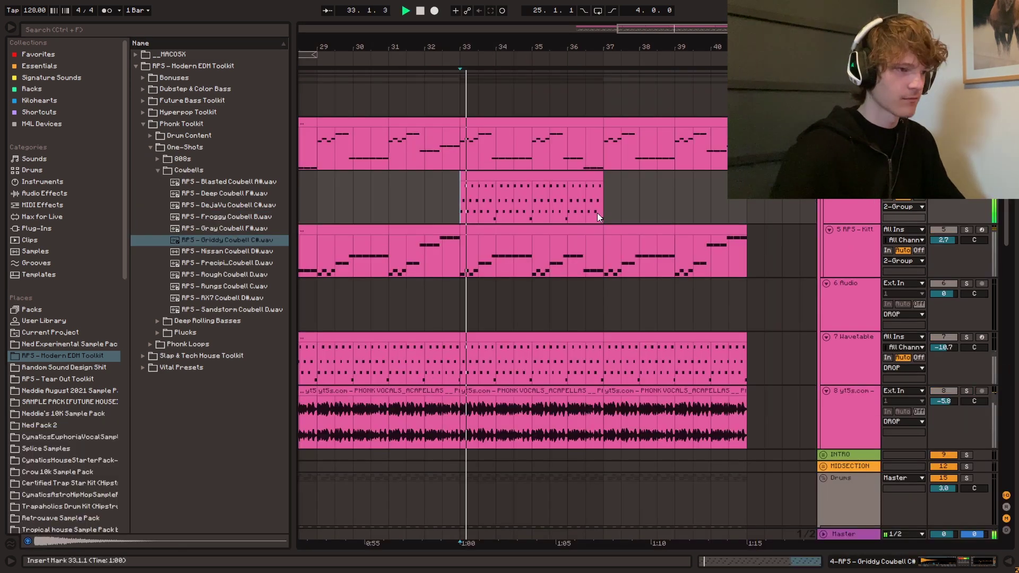
- Transpose all notes in the Griddy Cowbell clip at bar 33 up one octave
{"action": "scroll", "coordinate": [596, 214], "scroll_direction": "up", "scroll_amount": 1}
{"action": "left_click", "coordinate": [833, 218]}
{"action": "double_click", "coordinate": [535, 202]}
{"action": "key", "text": "space"}
{"action": "key", "text": "ctrl+a"}
{"action": "key", "text": "shift+Up"}
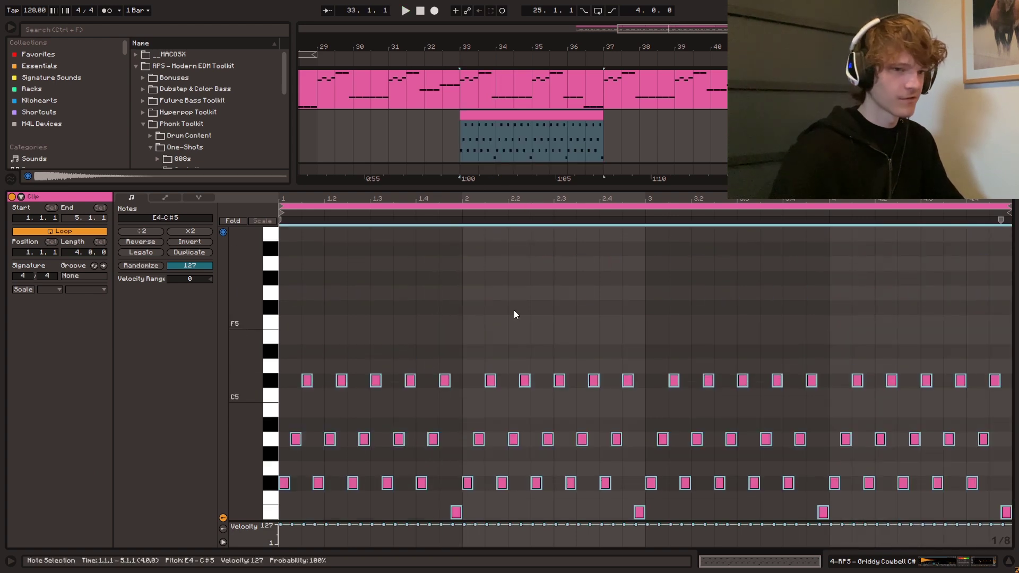
{"action": "left_click", "coordinate": [314, 282]}
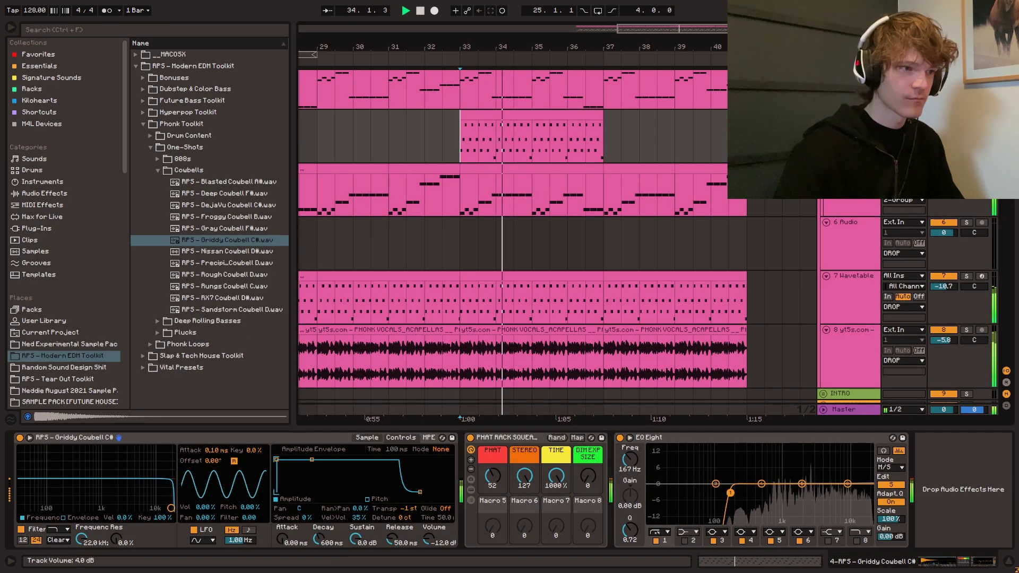
- Duplicate the four-bar Griddy Cowbell clip so a copy starts at bar 37
{"action": "scroll", "coordinate": [526, 146], "scroll_direction": "up", "scroll_amount": 1}
{"action": "left_click", "coordinate": [526, 163]}
{"action": "key", "text": "ctrl+d"}
{"action": "left_click", "coordinate": [442, 185]}
{"action": "left_click_drag", "start_coordinate": [715, 32], "coordinate": [715, 33]}
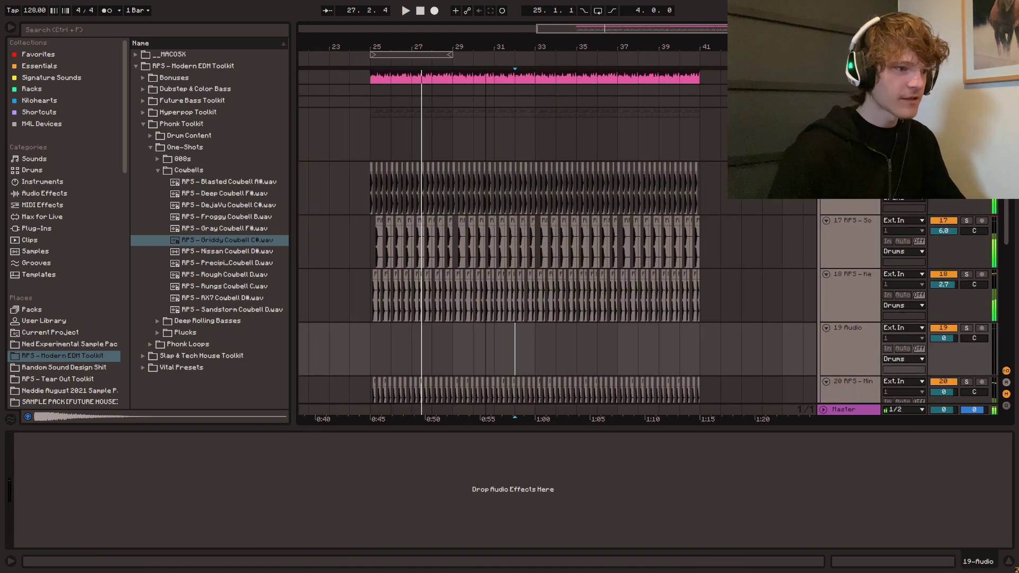
- Close the cowbell folders and open the Hats folder within the Phonk Toolkit's Drum One-Shots
{"action": "left_click", "coordinate": [158, 170]}
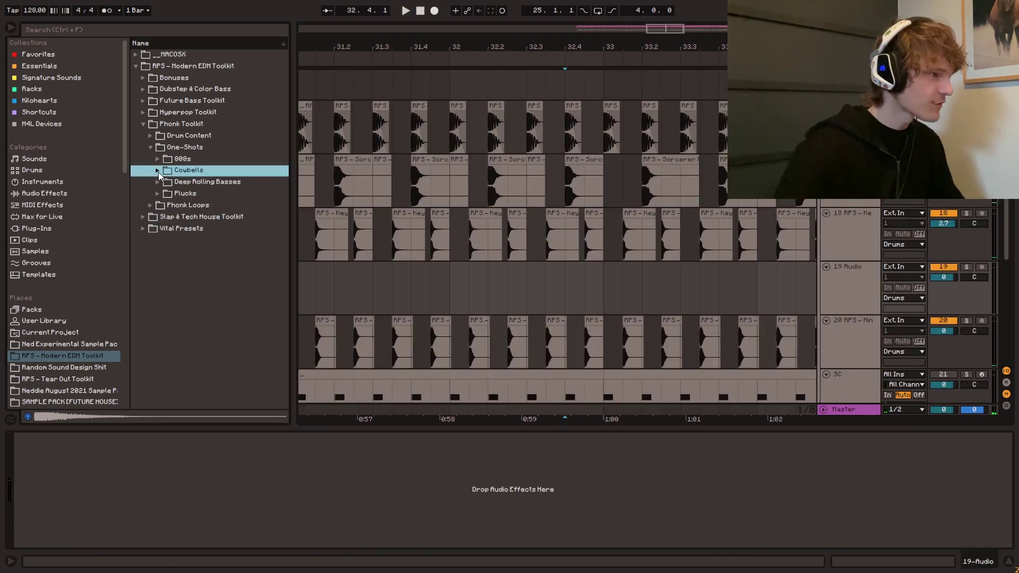
{"action": "left_click", "coordinate": [150, 147]}
{"action": "left_click", "coordinate": [151, 136]}
{"action": "left_click", "coordinate": [158, 147]}
{"action": "left_click", "coordinate": [165, 170]}
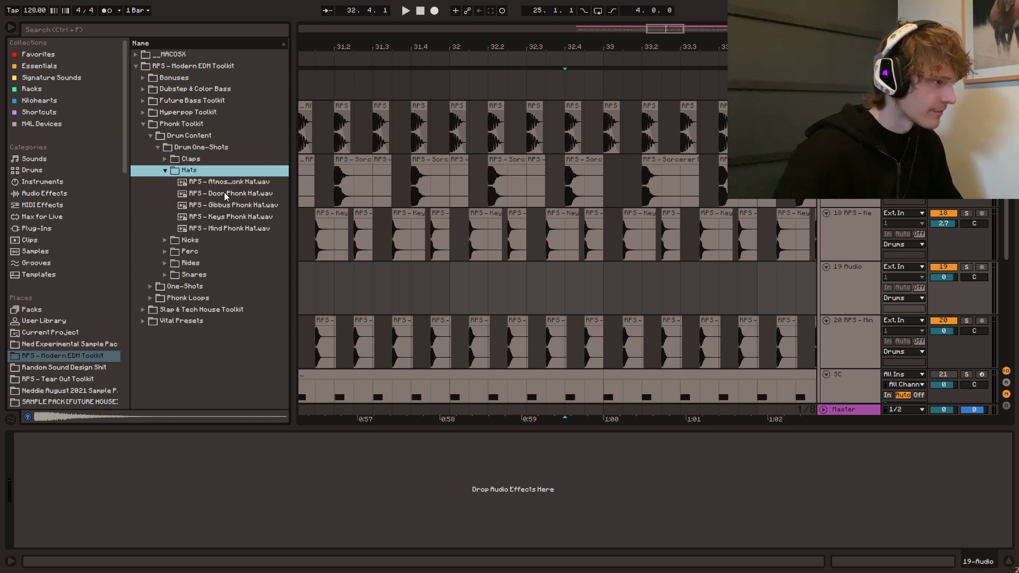
- Preview the phonk hats and place RPS - Gibbus Phonk Hat.wav on the empty drum track 19 at 33.1.2
{"action": "key", "text": "Down"}
{"action": "key", "text": "Down"}
{"action": "key", "text": "Down"}
{"action": "key", "text": "Down"}
{"action": "key", "text": "Up"}
{"action": "left_click_drag", "start_coordinate": [676, 35], "coordinate": [674, 6]}
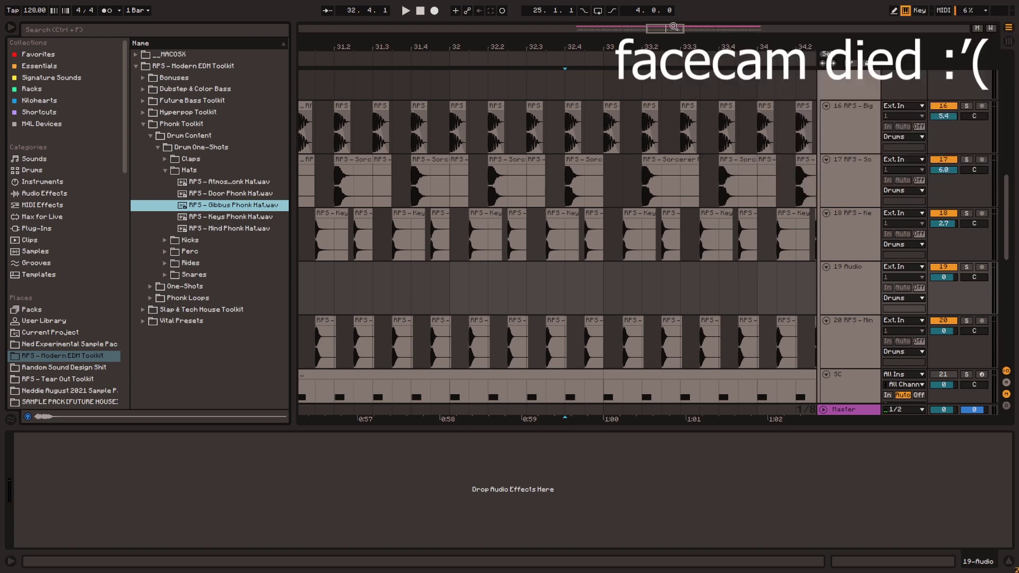
{"action": "left_click_drag", "start_coordinate": [667, 48], "coordinate": [667, 106]}
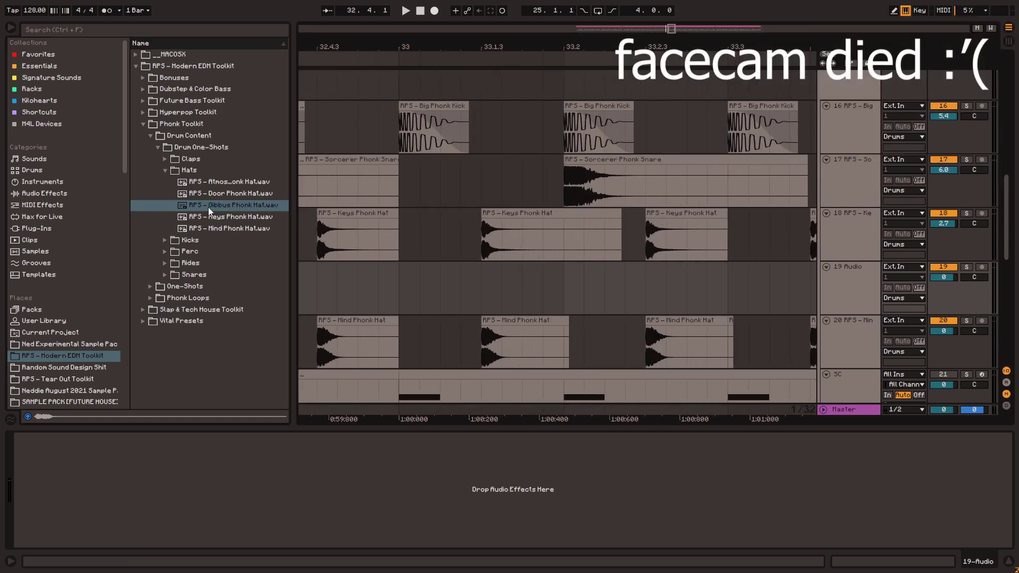
{"action": "left_click_drag", "start_coordinate": [211, 211], "coordinate": [442, 282]}
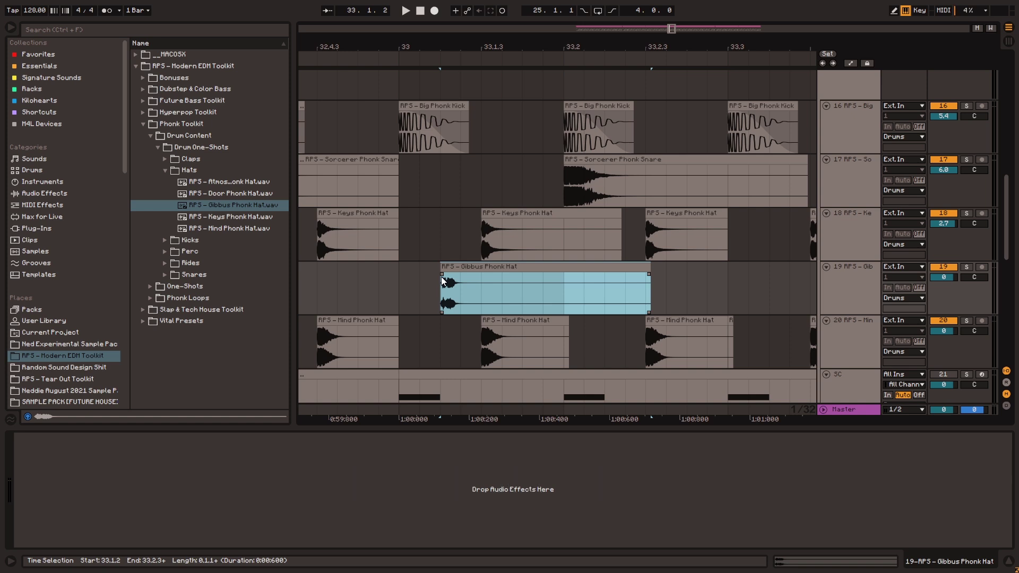
- Coarsen the arrangement grid to 1/16 and delete the tail of the Gibbus Phonk Hat clip beyond 33.2
{"action": "key", "text": "ctrl+2"}
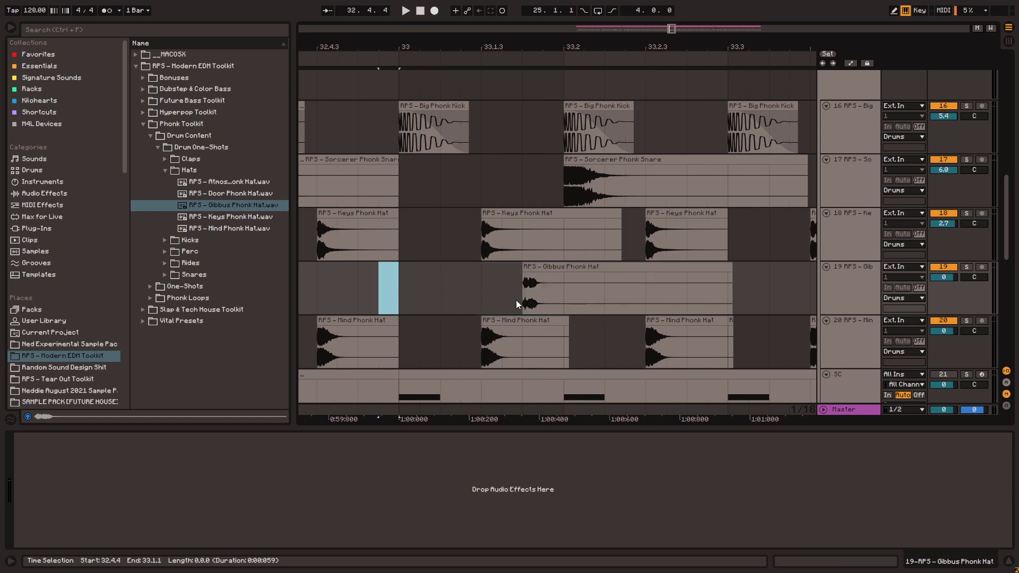
{"action": "left_click_drag", "start_coordinate": [734, 296], "coordinate": [569, 276]}
{"action": "key", "text": "Delete"}
{"action": "left_click", "coordinate": [410, 293]}
- Play the finished drop from 23.1.1 with Follow enabled, and stop playback with Follow turned off
{"action": "left_click", "coordinate": [382, 126]}
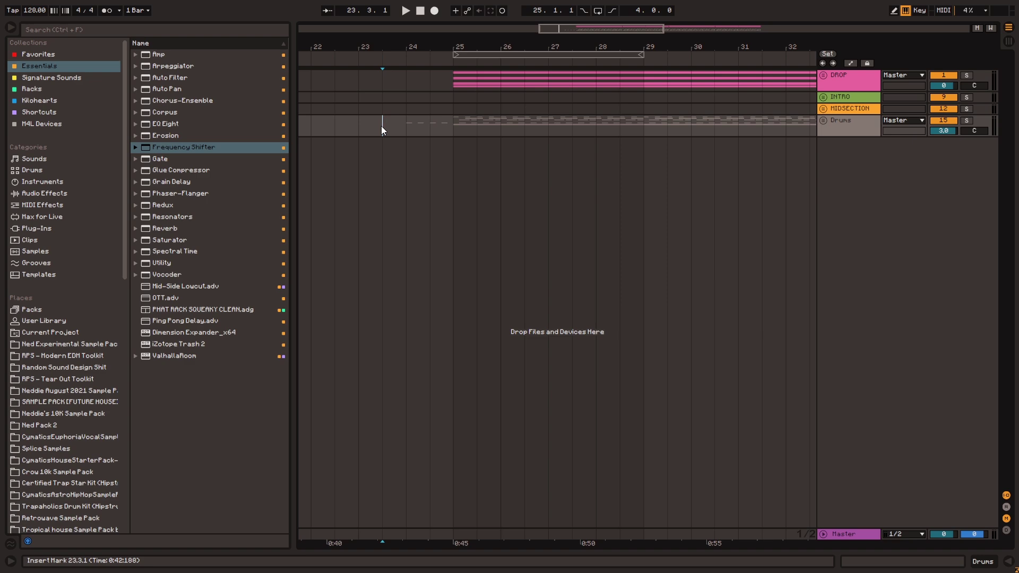
{"action": "left_click", "coordinate": [327, 10]}
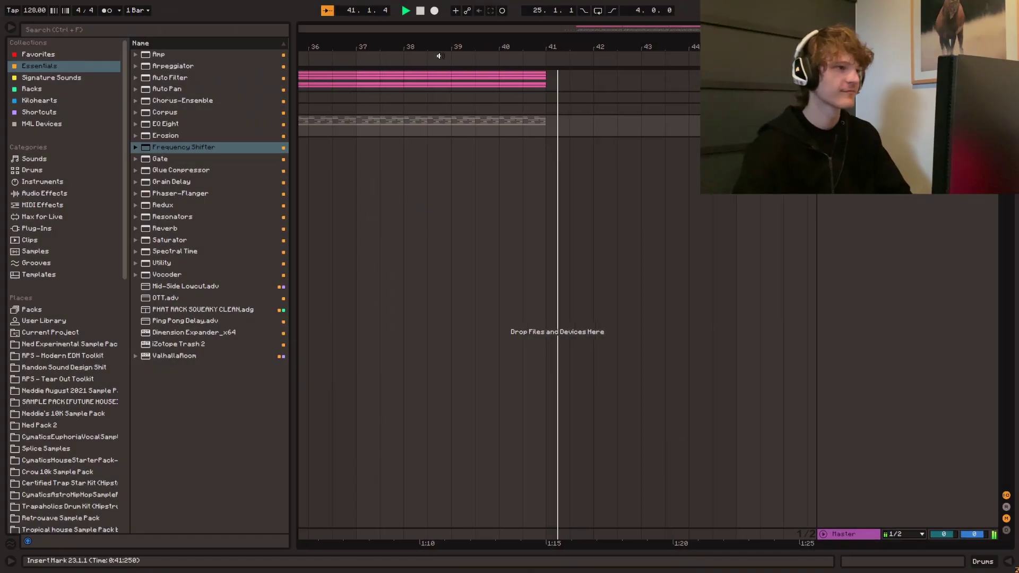
{"action": "left_click", "coordinate": [329, 11]}
{"action": "key", "text": "space"}
{"action": "scroll", "coordinate": [674, 123], "scroll_direction": "down", "scroll_amount": 6}
{"action": "left_click", "coordinate": [689, 122]}
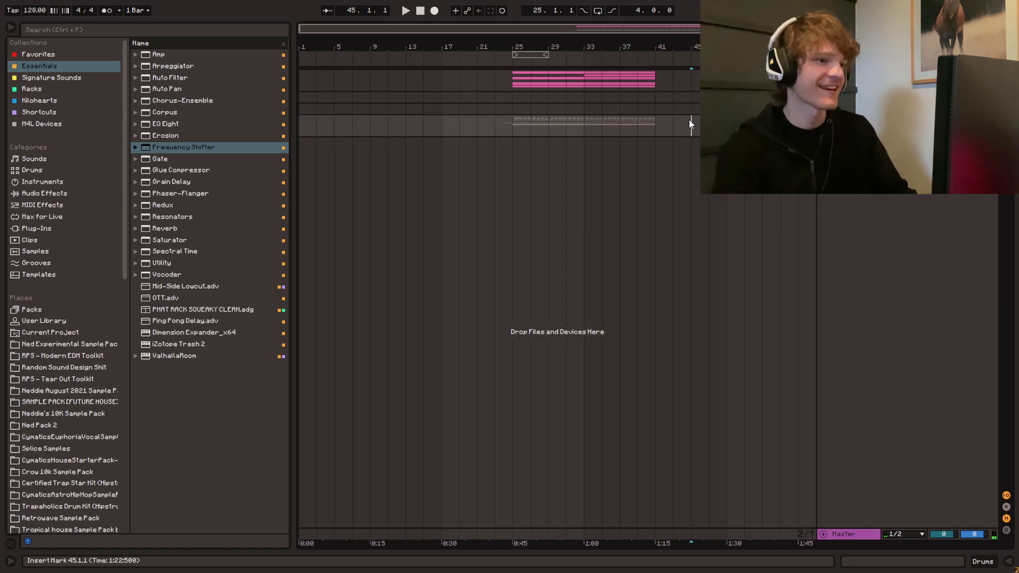
{"action": "left_click", "coordinate": [668, 109]}
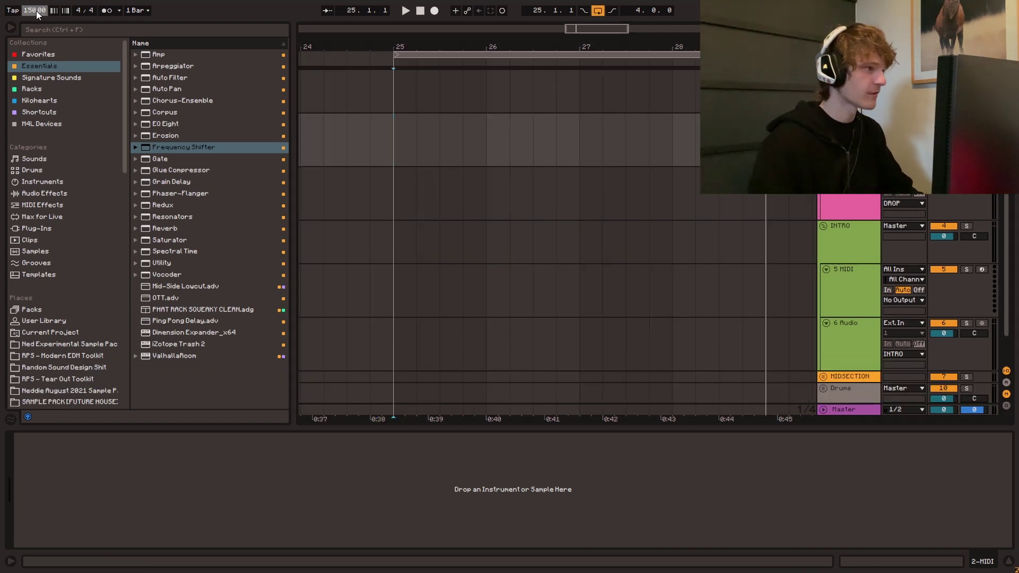
- Open the Loops folder of the Future Bass Toolkit in RPS - Modern EDM Toolkit and widen the browser
{"action": "left_click", "coordinate": [63, 355]}
{"action": "left_click", "coordinate": [142, 126]}
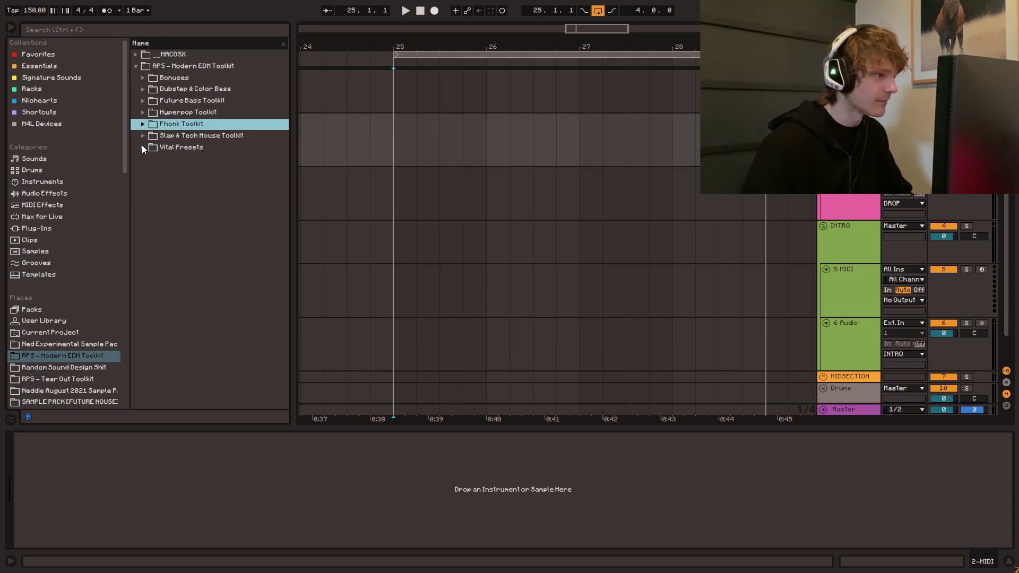
{"action": "left_click", "coordinate": [144, 101]}
{"action": "left_click", "coordinate": [380, 137]}
{"action": "left_click", "coordinate": [150, 124]}
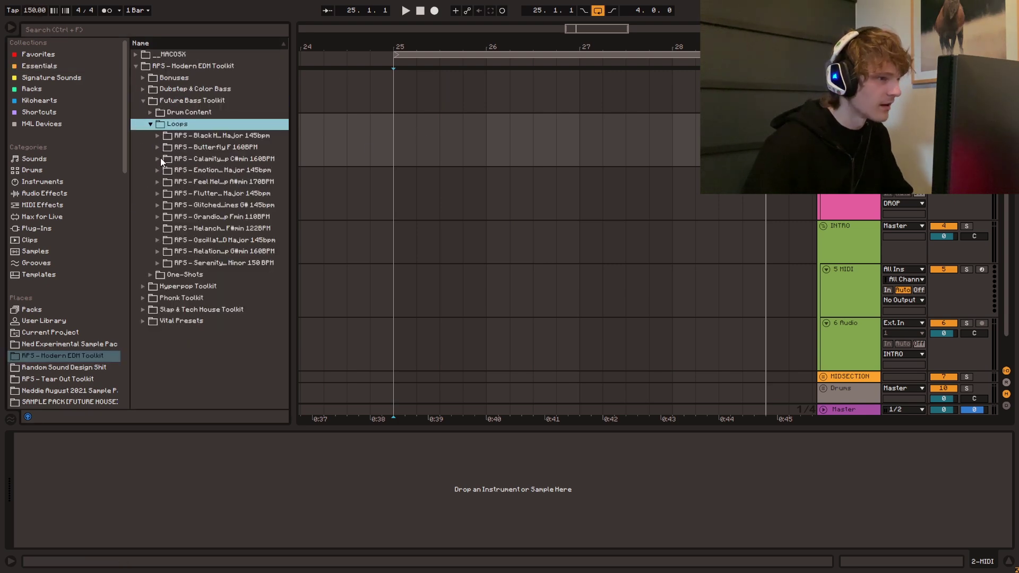
{"action": "left_click_drag", "start_coordinate": [297, 144], "coordinate": [310, 143]}
- Audition the full melody loops in the Future Bass Loops folders, including Fluttering, Grandiose, Melancholy, Oscillator, Relations and Serenity
{"action": "left_click", "coordinate": [157, 137]}
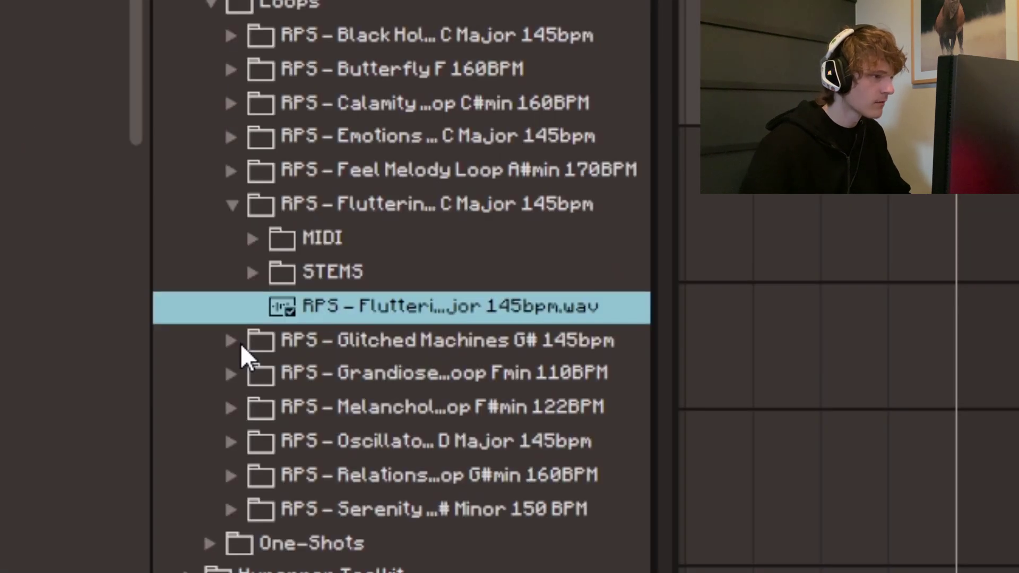
{"action": "left_click", "coordinate": [159, 205]}
{"action": "left_click", "coordinate": [344, 320]}
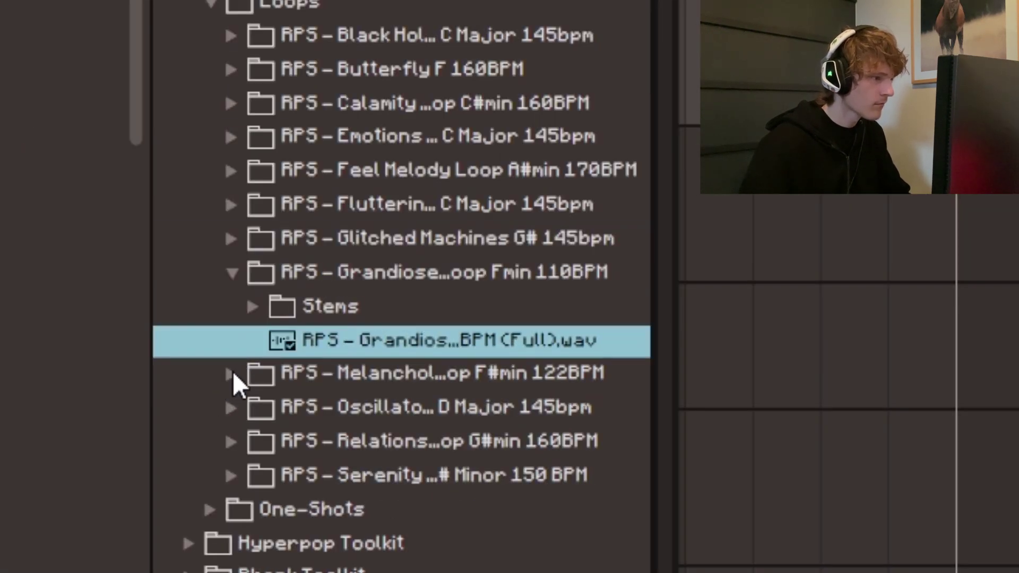
{"action": "left_click", "coordinate": [232, 374]}
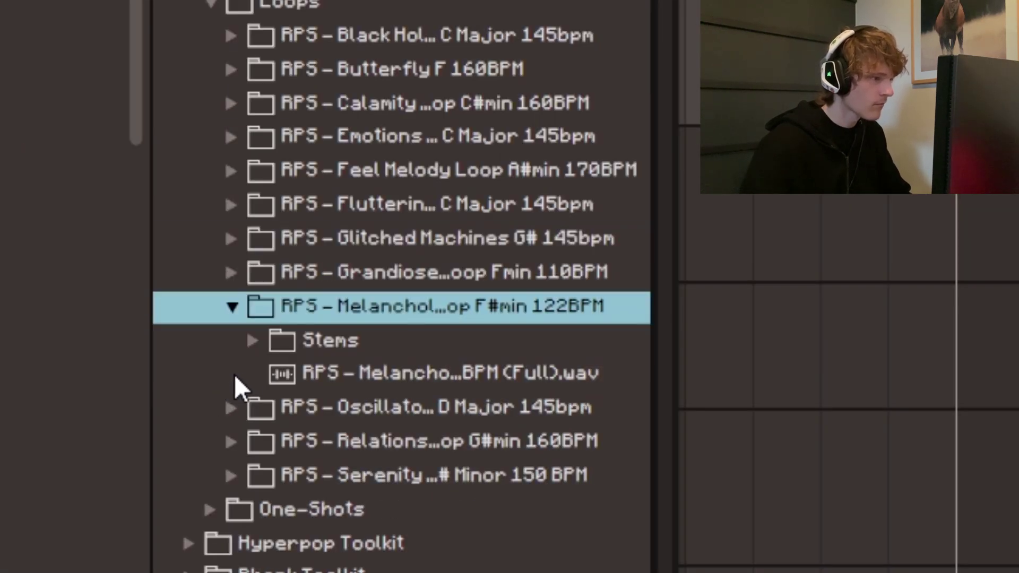
{"action": "left_click", "coordinate": [339, 376]}
{"action": "left_click", "coordinate": [244, 409]}
{"action": "left_click", "coordinate": [334, 452]}
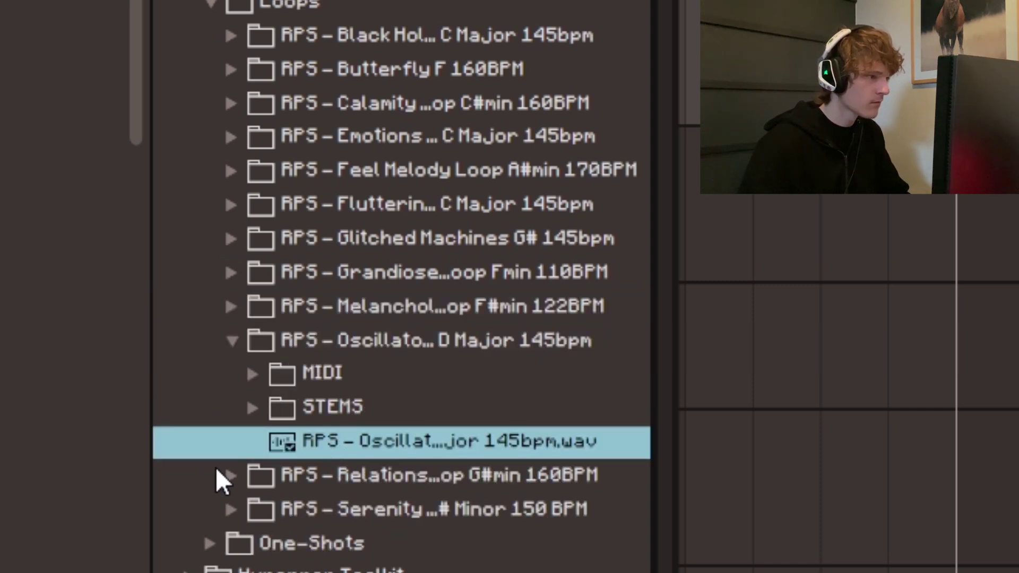
{"action": "left_click", "coordinate": [231, 475]}
{"action": "left_click", "coordinate": [363, 443]}
{"action": "left_click", "coordinate": [231, 475]}
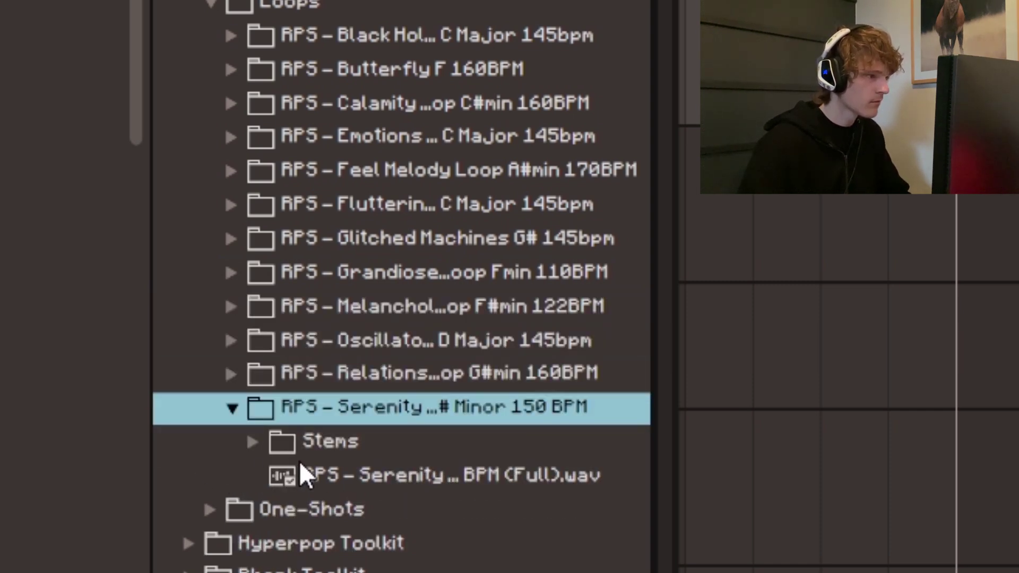
{"action": "left_click", "coordinate": [302, 474]}
{"action": "scroll", "coordinate": [336, 373], "scroll_direction": "down", "scroll_amount": 3}
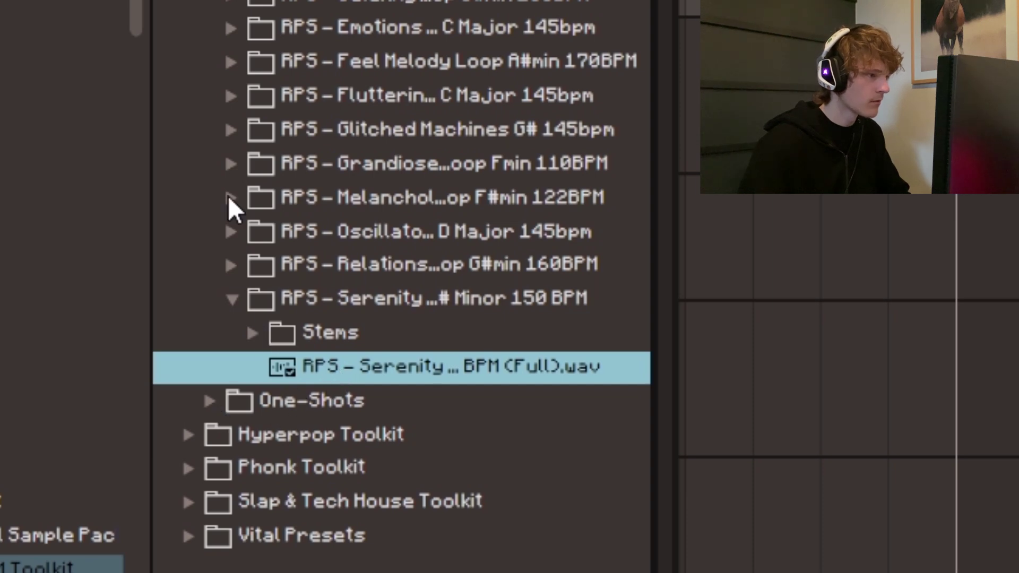
- Place the RPS - Grandiose Melody Loop Fmin 110BPM (C - Dry) and (B) stems at 25.1.1 on separate tracks, warp them, and play them
{"action": "left_click", "coordinate": [231, 299]}
{"action": "left_click", "coordinate": [231, 163]}
{"action": "left_click", "coordinate": [254, 197]}
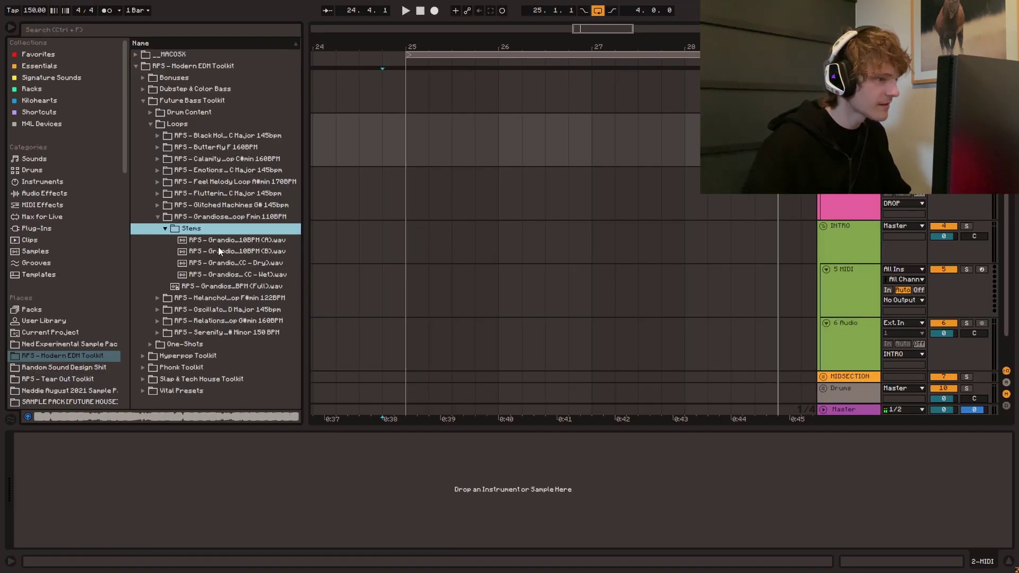
{"action": "left_click_drag", "start_coordinate": [223, 263], "coordinate": [410, 215]}
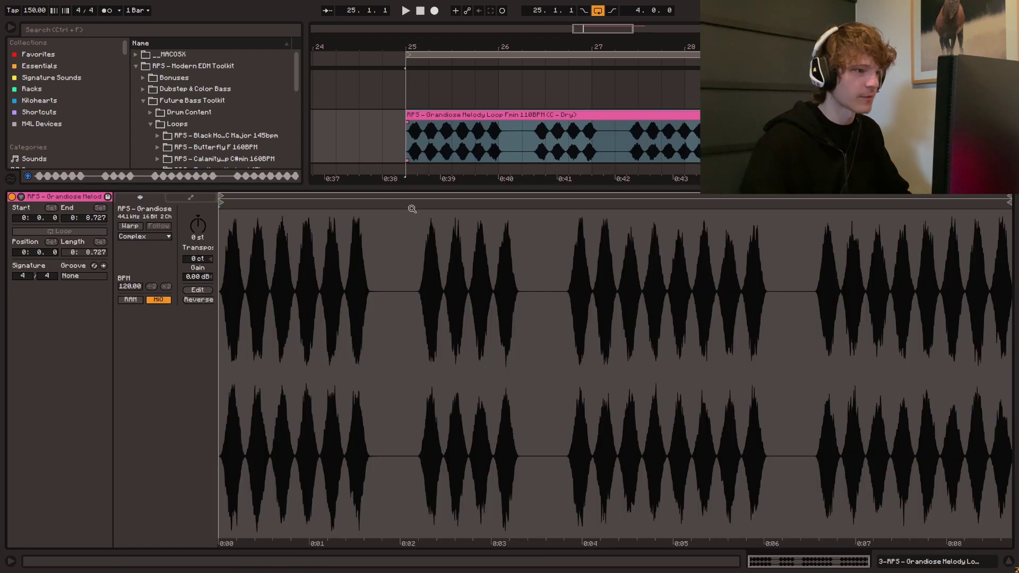
{"action": "left_click_drag", "start_coordinate": [340, 190], "coordinate": [340, 263]}
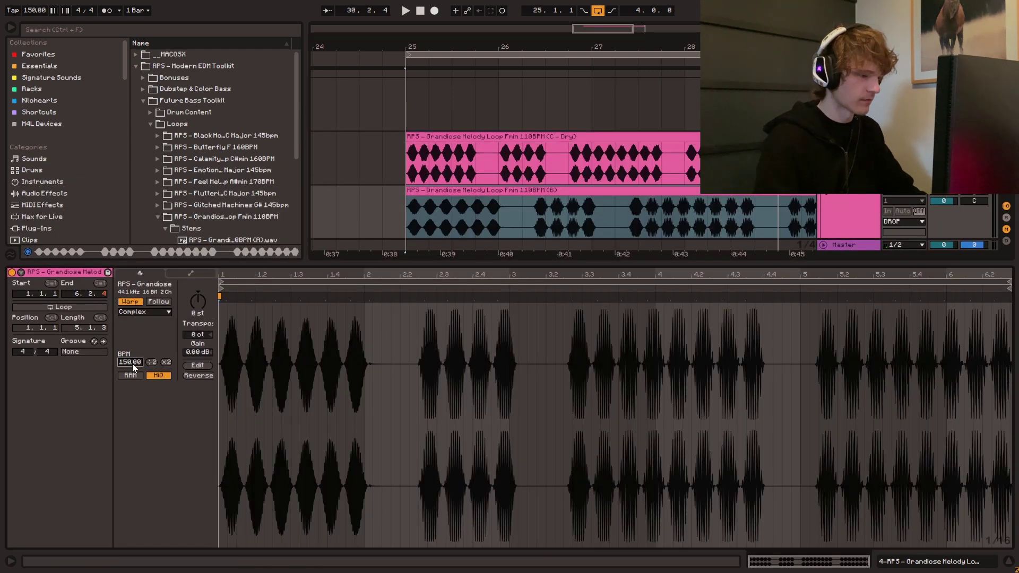
{"action": "key", "text": "space"}
{"action": "left_click_drag", "start_coordinate": [426, 261], "coordinate": [428, 541]}
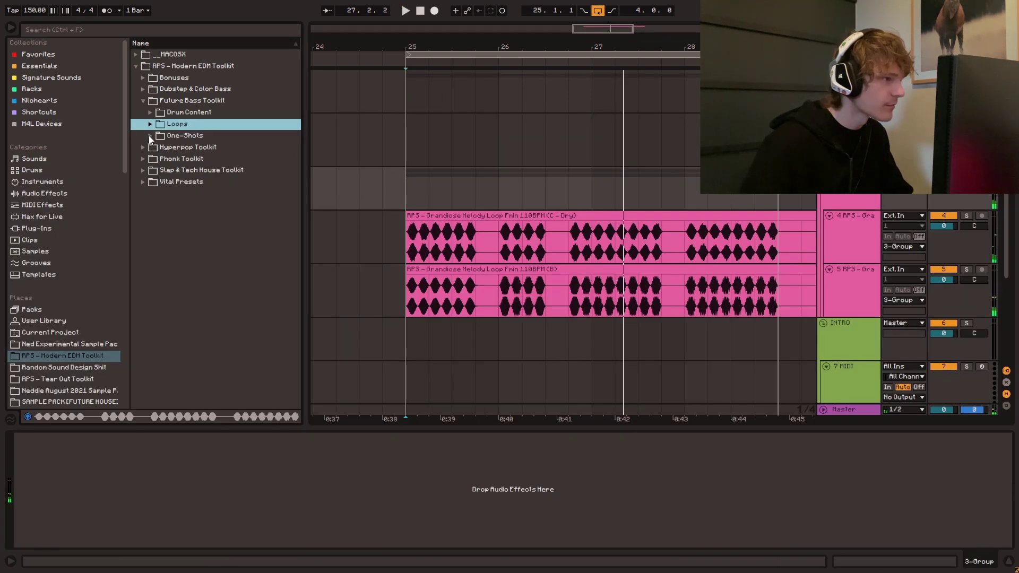
- Audition the Future Bass snares and place RPS - Clap Snare A on the third beat of bars 25 to 28 at 6.0 dB
{"action": "left_click", "coordinate": [150, 136]}
{"action": "left_click", "coordinate": [150, 136]}
{"action": "key", "text": "Down"}
{"action": "key", "text": "Down"}
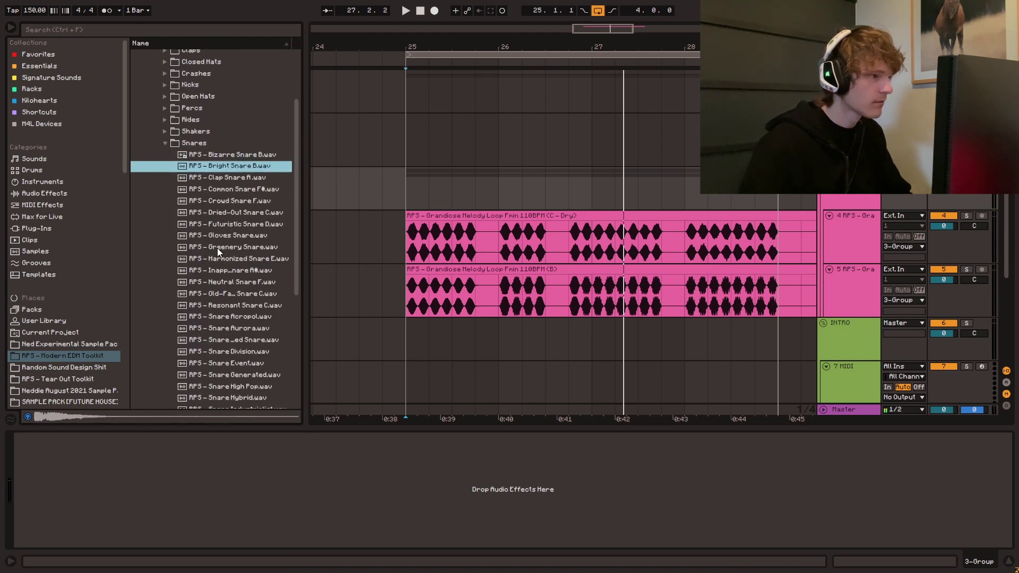
{"action": "key", "text": "Up"}
{"action": "key", "text": "Down"}
{"action": "scroll", "coordinate": [836, 276], "scroll_direction": "down", "scroll_amount": 4}
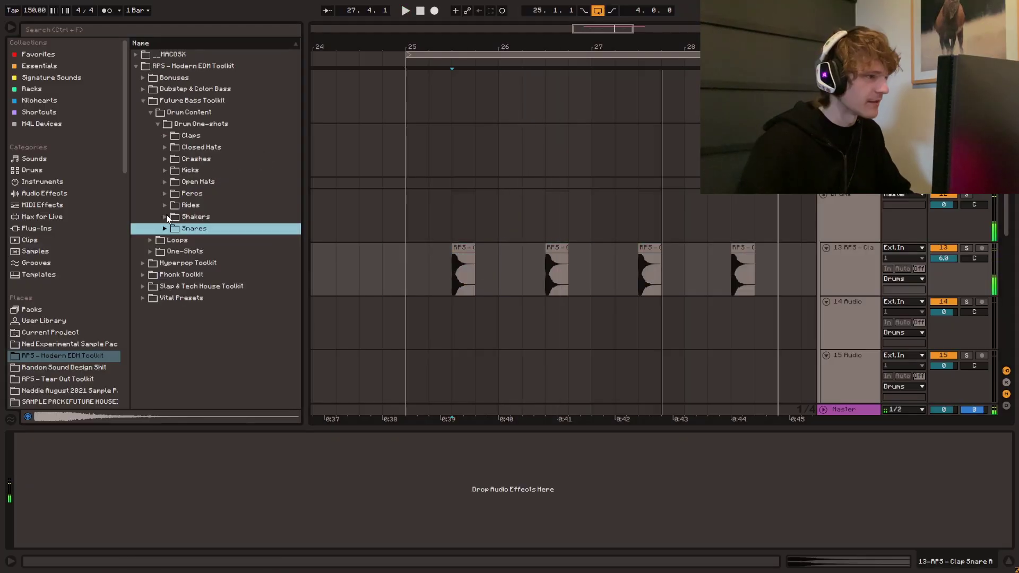
- Audition the kicks and place RPS - Kick Deep Tail G# at 25.1, 26.2, 27.1 and 28.2 on the track below the snare
{"action": "left_click", "coordinate": [165, 170]}
{"action": "left_click", "coordinate": [206, 217]}
{"action": "key", "text": "Down"}
{"action": "key", "text": "Down"}
{"action": "key", "text": "Up"}
{"action": "key", "text": "Up"}
{"action": "key", "text": "Down"}
{"action": "key", "text": "Down"}
{"action": "left_click_drag", "start_coordinate": [196, 240], "coordinate": [416, 340]}
{"action": "key", "text": "space"}
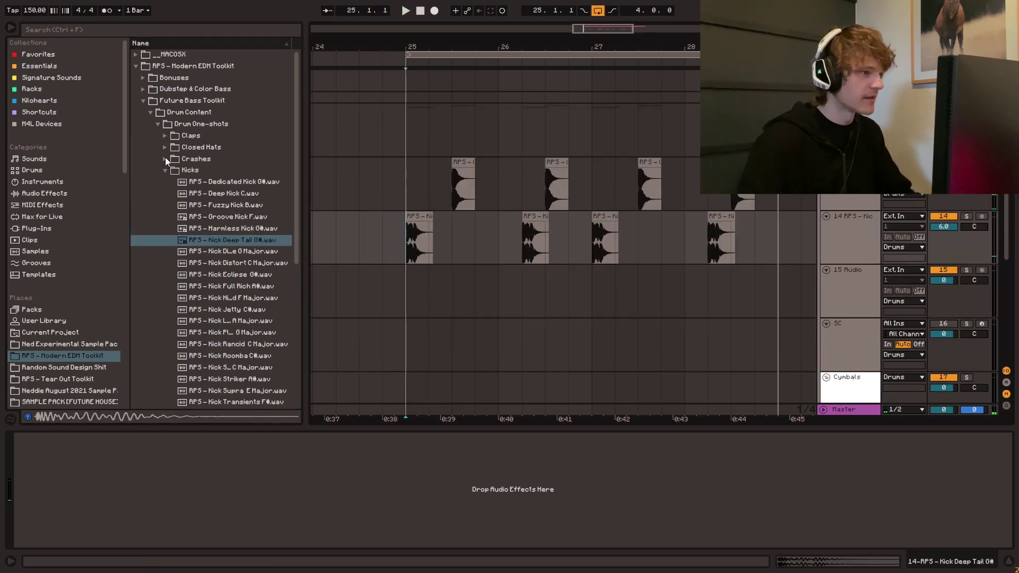
- Layer the Worried crash every beat, the Astral crash every two beats at -7.0 dB, and the FreeWill crash on beats 2 and 4 at -10.5 dB
{"action": "left_click", "coordinate": [165, 168]}
{"action": "left_click", "coordinate": [165, 160]}
{"action": "left_click", "coordinate": [169, 173]}
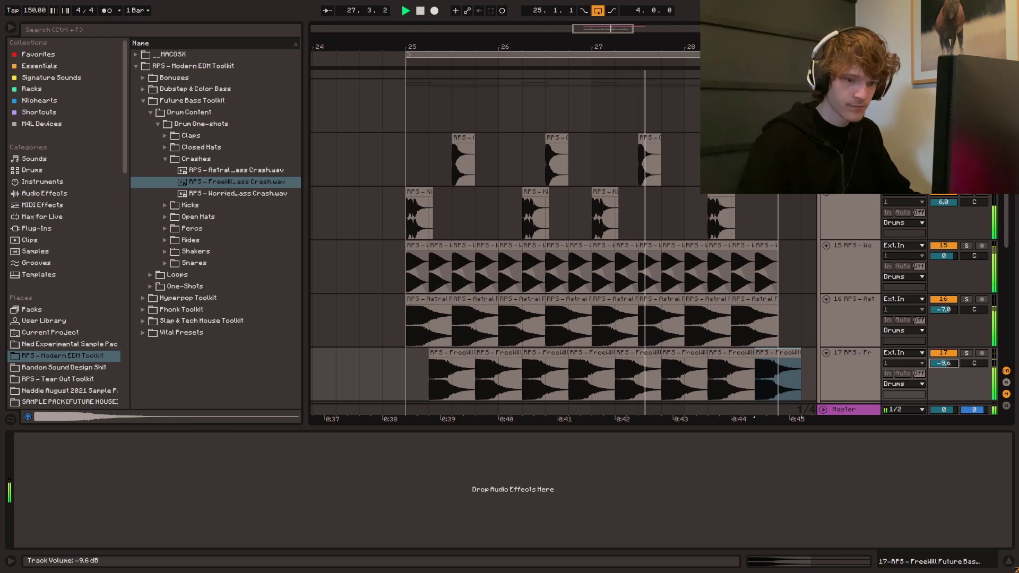
{"action": "scroll", "coordinate": [406, 167], "scroll_direction": "up", "scroll_amount": 3}
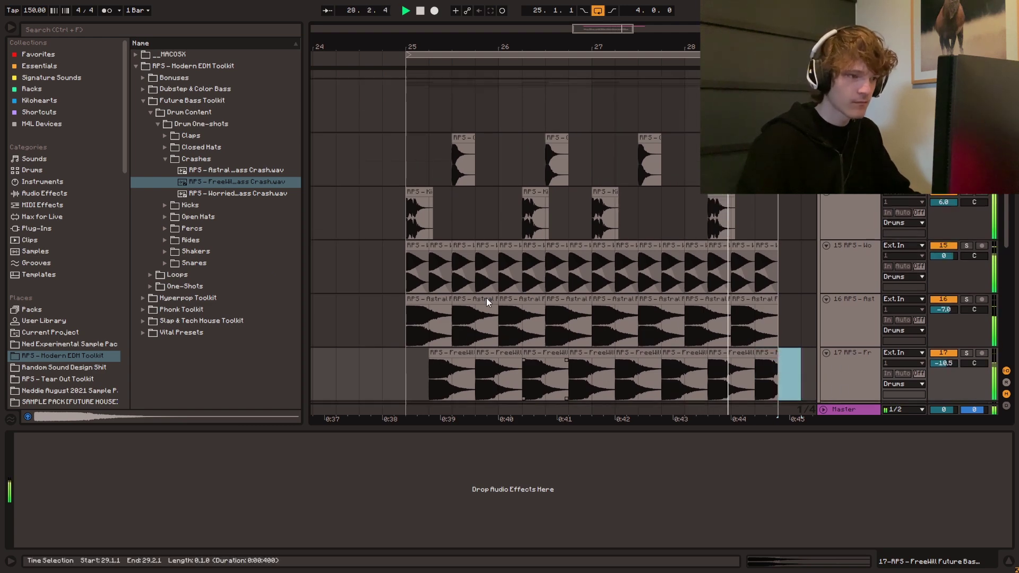
- Add PHAT RACK SQUEAKY CLEAN to the melody group, set PHAT to 66 and TIME to 1000 %, and play the result
{"action": "scroll", "coordinate": [404, 165], "scroll_direction": "up", "scroll_amount": 10}
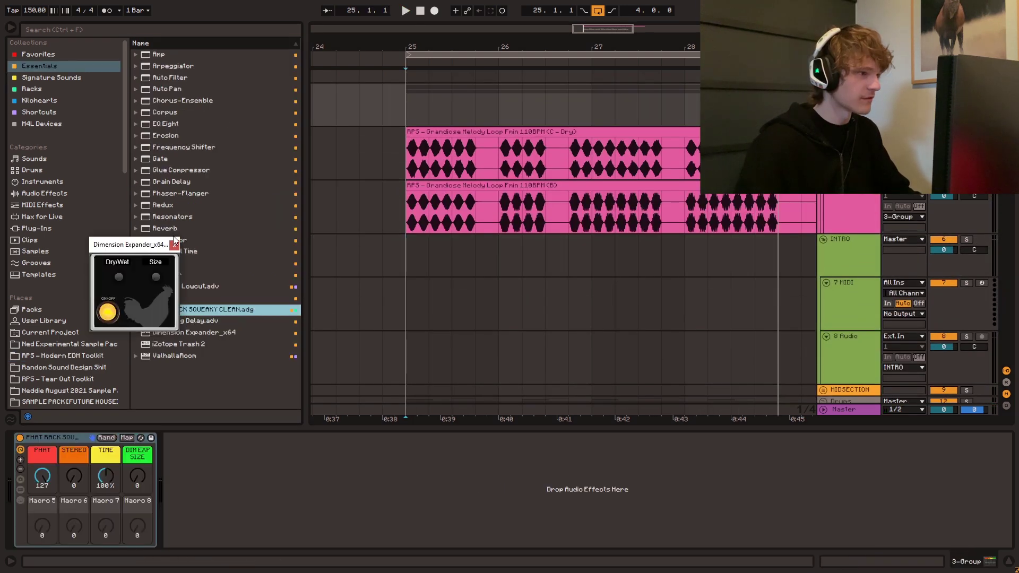
{"action": "left_click", "coordinate": [174, 244]}
{"action": "left_click_drag", "start_coordinate": [43, 470], "coordinate": [42, 502]}
{"action": "left_click_drag", "start_coordinate": [105, 475], "coordinate": [91, 409]}
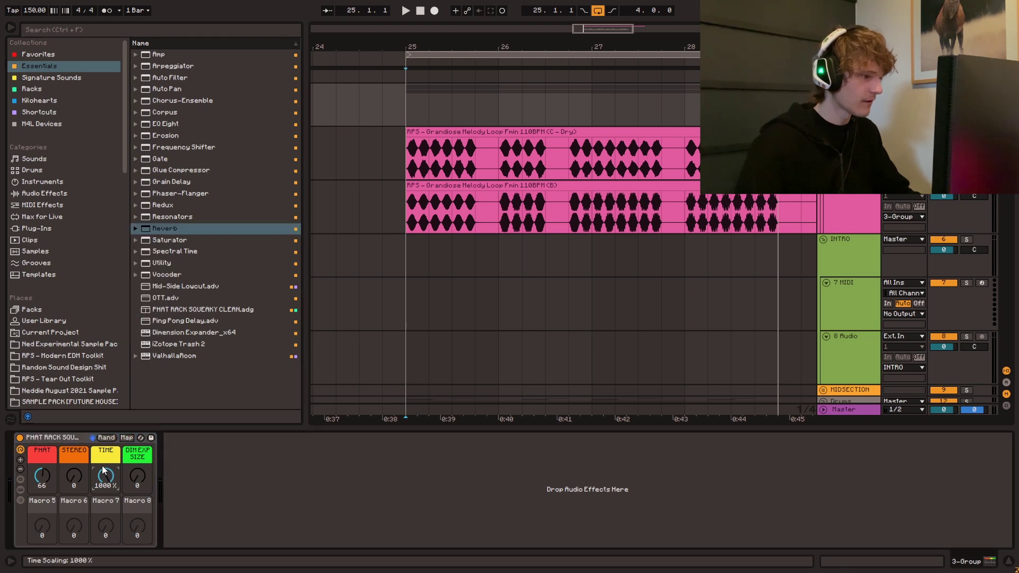
{"action": "left_click", "coordinate": [404, 115]}
{"action": "key", "text": "space"}
{"action": "scroll", "coordinate": [402, 147], "scroll_direction": "up", "scroll_amount": 3}
{"action": "scroll", "coordinate": [547, 230], "scroll_direction": "down", "scroll_amount": 3}
{"action": "key", "text": "space"}
- Create a four-bar SC clip from 25.1.1 with trigger notes at 1.1, 1.3, 2.2 and 2.3, and duplicate them into its second half
{"action": "scroll", "coordinate": [450, 285], "scroll_direction": "down", "scroll_amount": 10}
{"action": "left_click_drag", "start_coordinate": [413, 312], "coordinate": [778, 309]}
{"action": "key", "text": "ctrl+shift+m"}
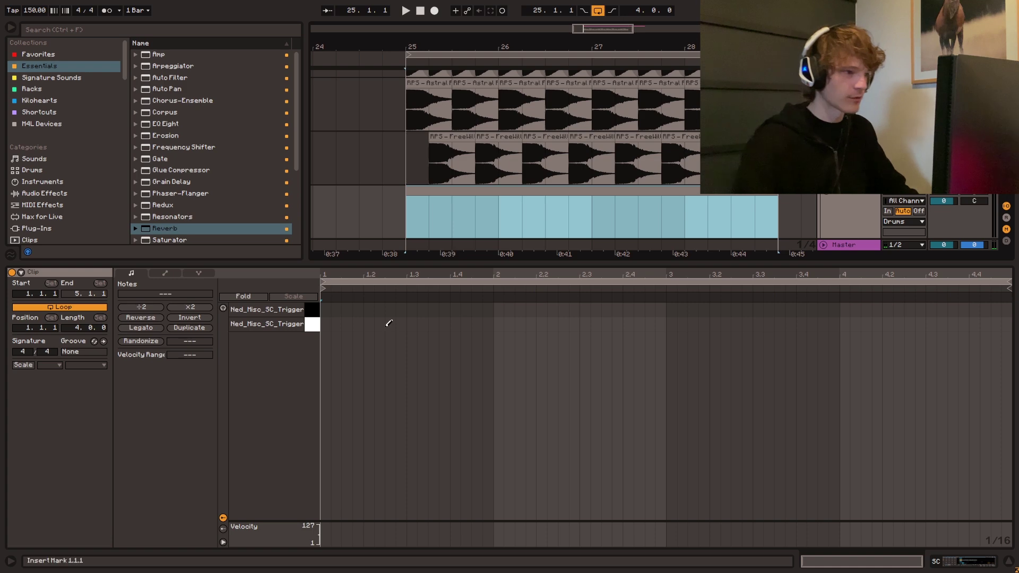
{"action": "left_click", "coordinate": [329, 325]}
{"action": "left_click", "coordinate": [412, 310]}
{"action": "left_click", "coordinate": [541, 323]}
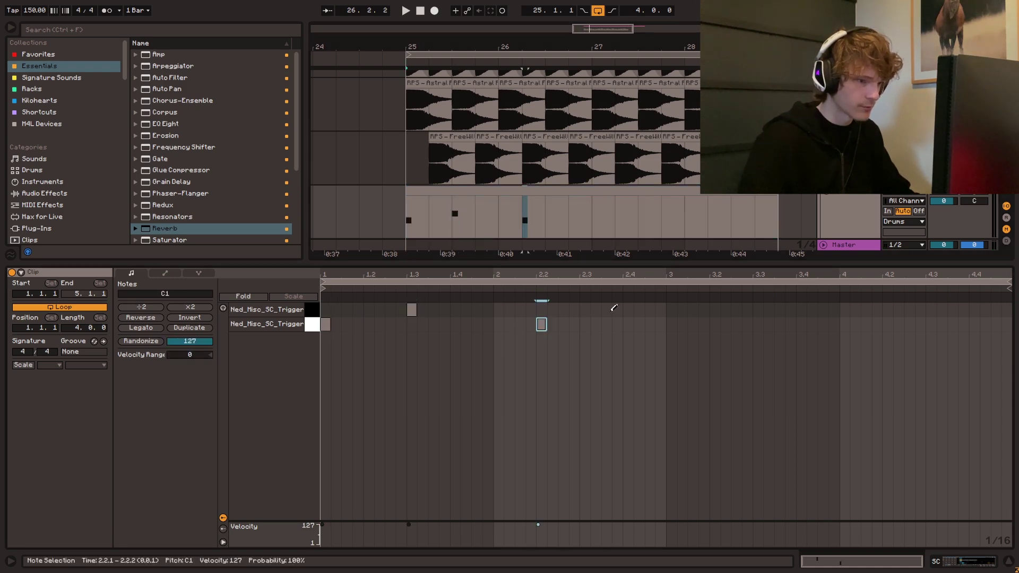
{"action": "left_click_drag", "start_coordinate": [653, 325], "coordinate": [323, 308]}
{"action": "key", "text": "ctrl+d"}
{"action": "key", "text": "space"}
{"action": "key", "text": "ctrl+alt+l"}
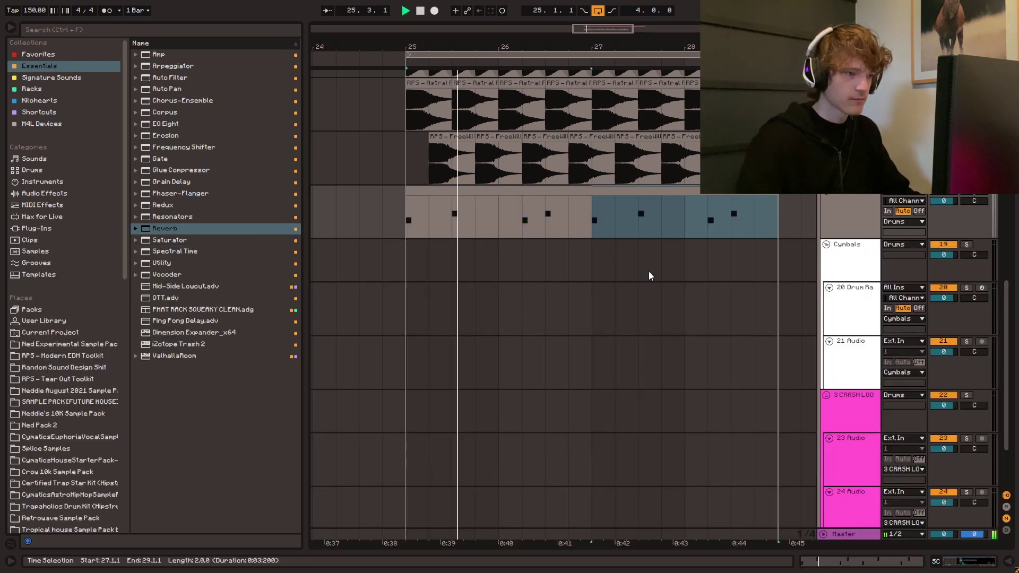
- Play the drop from the start to check the melody and drums with the sidechain triggers
{"action": "scroll", "coordinate": [517, 275], "scroll_direction": "up", "scroll_amount": 3}
{"action": "scroll", "coordinate": [424, 266], "scroll_direction": "up", "scroll_amount": 9}
{"action": "left_click", "coordinate": [396, 178]}
{"action": "scroll", "coordinate": [398, 186], "scroll_direction": "up", "scroll_amount": 2}
{"action": "scroll", "coordinate": [419, 297], "scroll_direction": "down", "scroll_amount": 5}
{"action": "key", "text": "space"}
{"action": "key", "text": "space"}
- Fade out the tail of the first kick clip, copy it over the 26.2 kick, and duplicate the two-bar kick pattern to bar 27
{"action": "left_click", "coordinate": [429, 359]}
{"action": "key", "text": "space"}
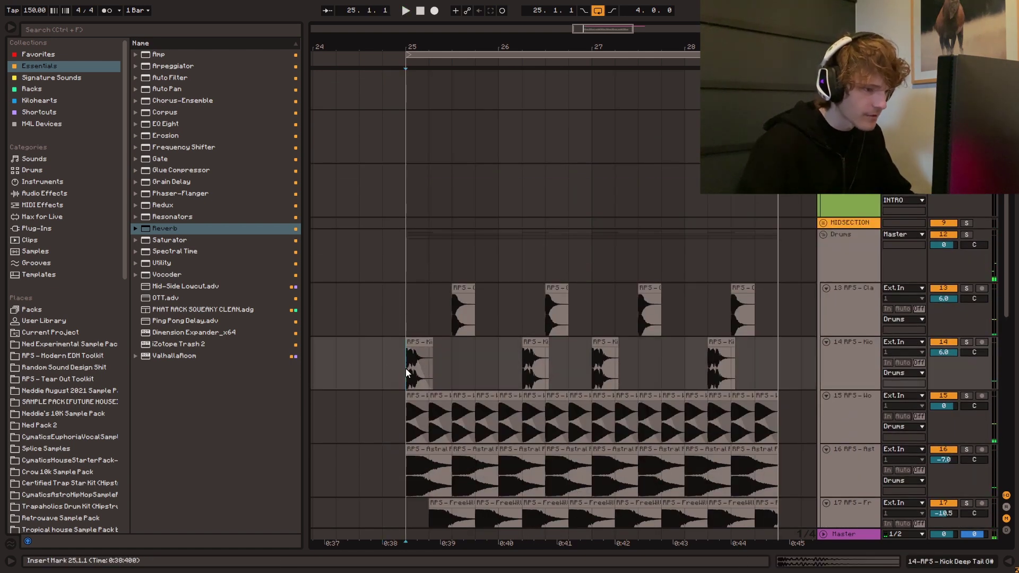
{"action": "left_click_drag", "start_coordinate": [414, 371], "coordinate": [524, 371]}
{"action": "key", "text": "ctrl+d"}
{"action": "left_click", "coordinate": [415, 369]}
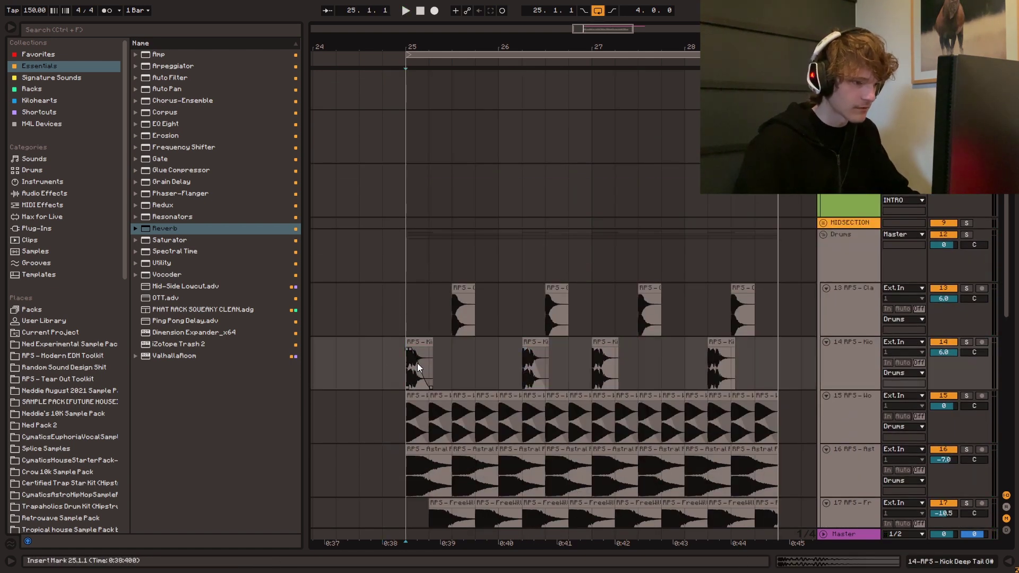
{"action": "left_click_drag", "start_coordinate": [402, 374], "coordinate": [589, 380]}
{"action": "key", "text": "ctrl+d"}
{"action": "key", "text": "space"}
- Load a Vital instrument from the Favorites collection onto the empty 2-MIDI track with the insert point at 25.1.1
{"action": "scroll", "coordinate": [412, 371], "scroll_direction": "up", "scroll_amount": 10}
{"action": "left_click", "coordinate": [383, 186]}
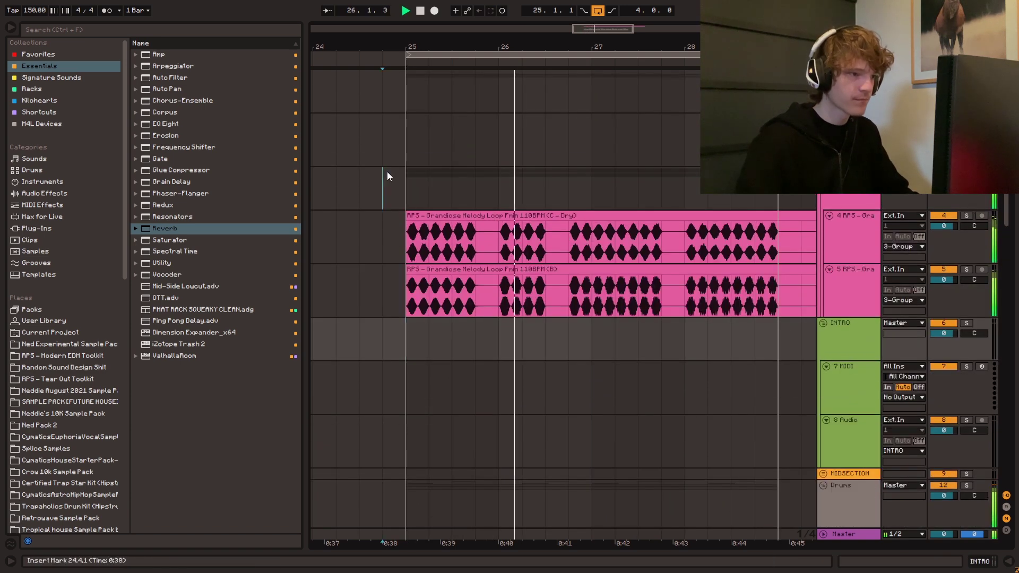
{"action": "left_click", "coordinate": [412, 147]}
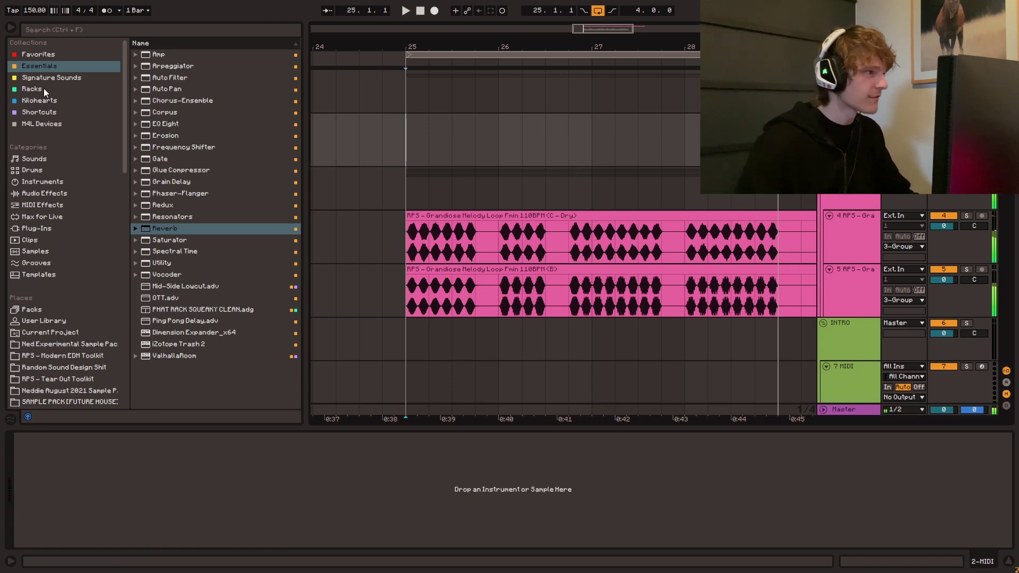
{"action": "left_click", "coordinate": [39, 54]}
{"action": "double_click", "coordinate": [180, 170]}
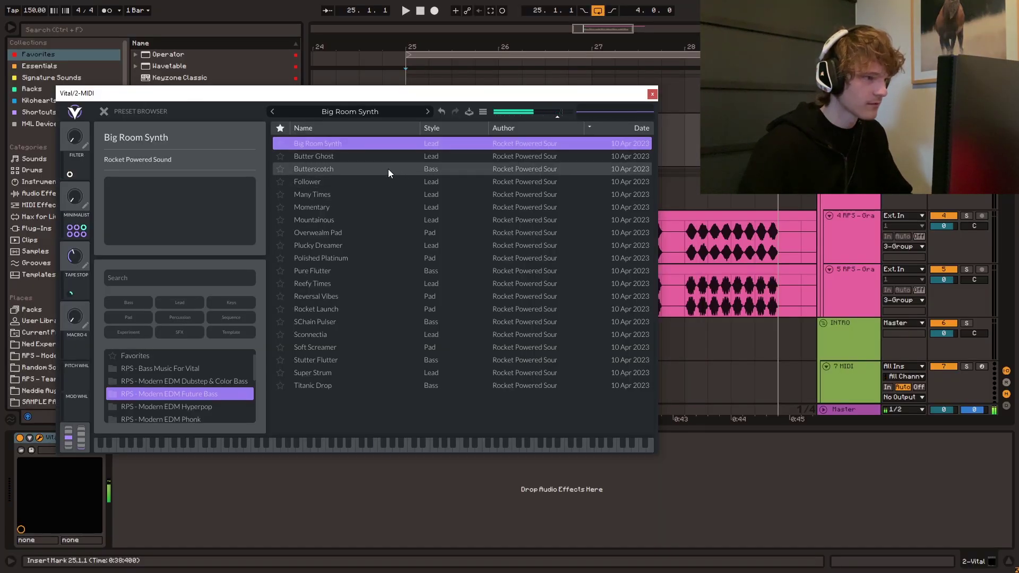
- Audition the RPS - Modern EDM Future Bass presets in Vital, choose Titanic Drop, and close the plug-in
{"action": "left_click", "coordinate": [447, 156]}
{"action": "left_click", "coordinate": [450, 169]}
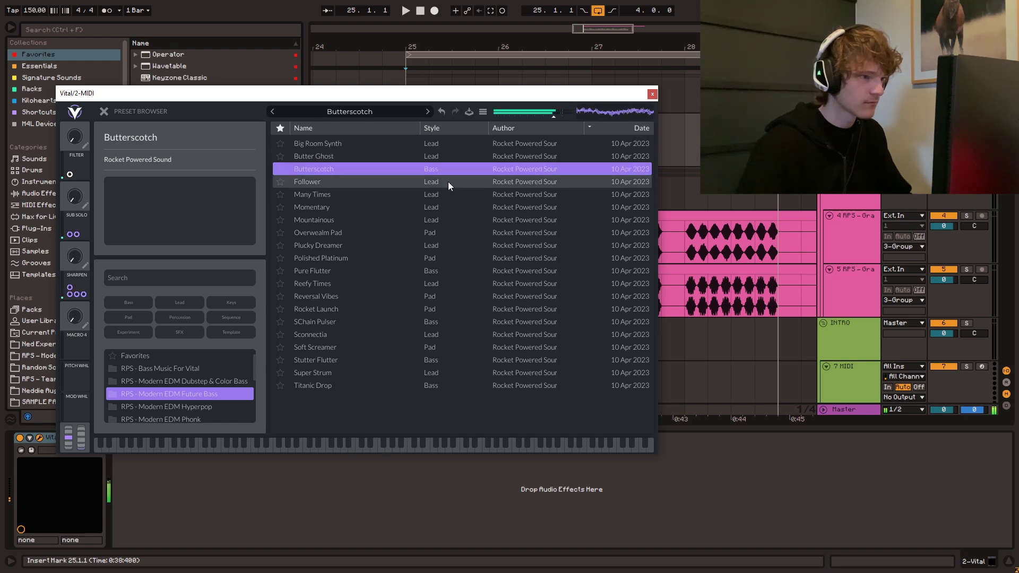
{"action": "left_click", "coordinate": [455, 207]}
{"action": "left_click", "coordinate": [455, 335]}
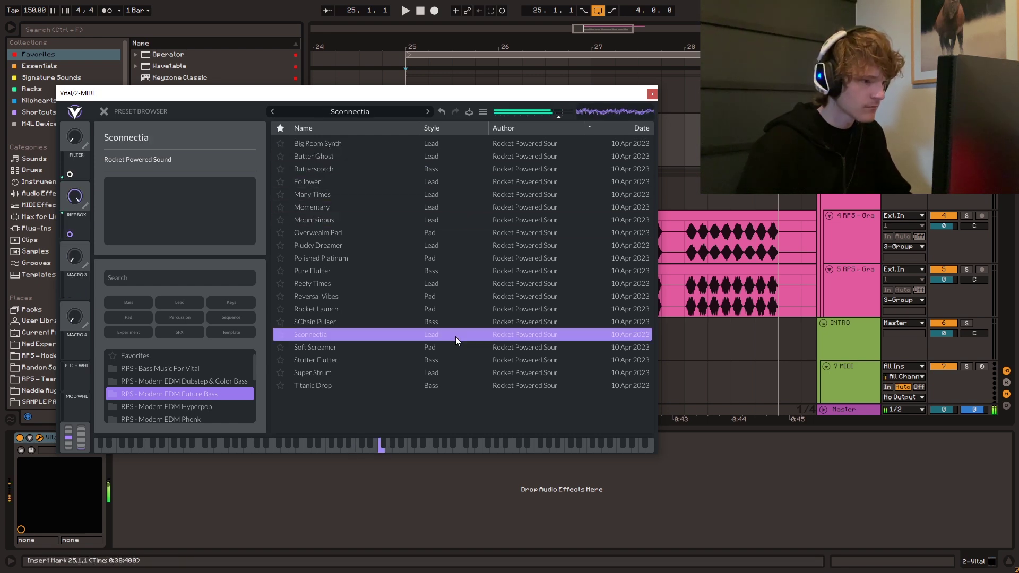
{"action": "left_click", "coordinate": [442, 384]}
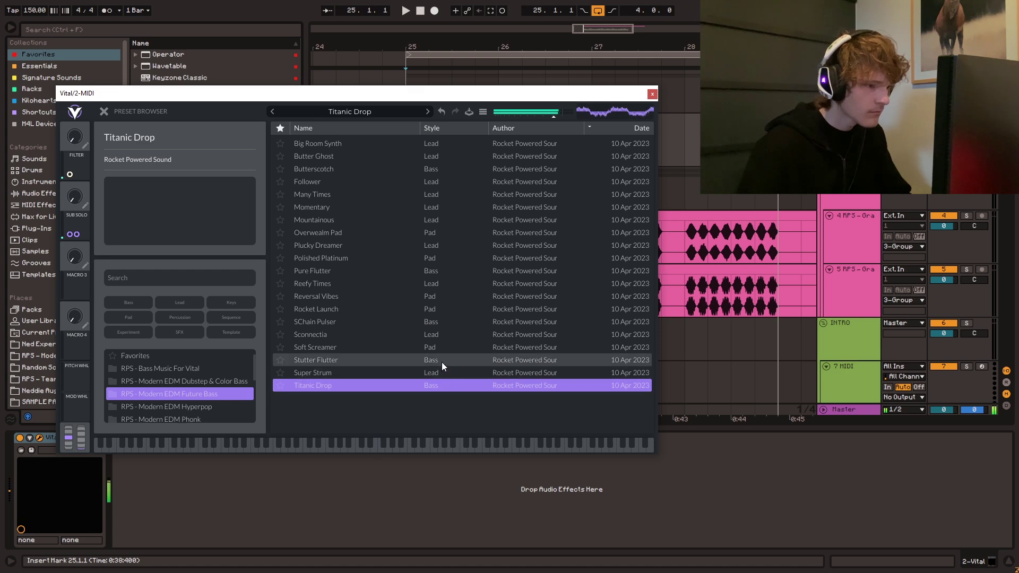
{"action": "left_click", "coordinate": [652, 95]}
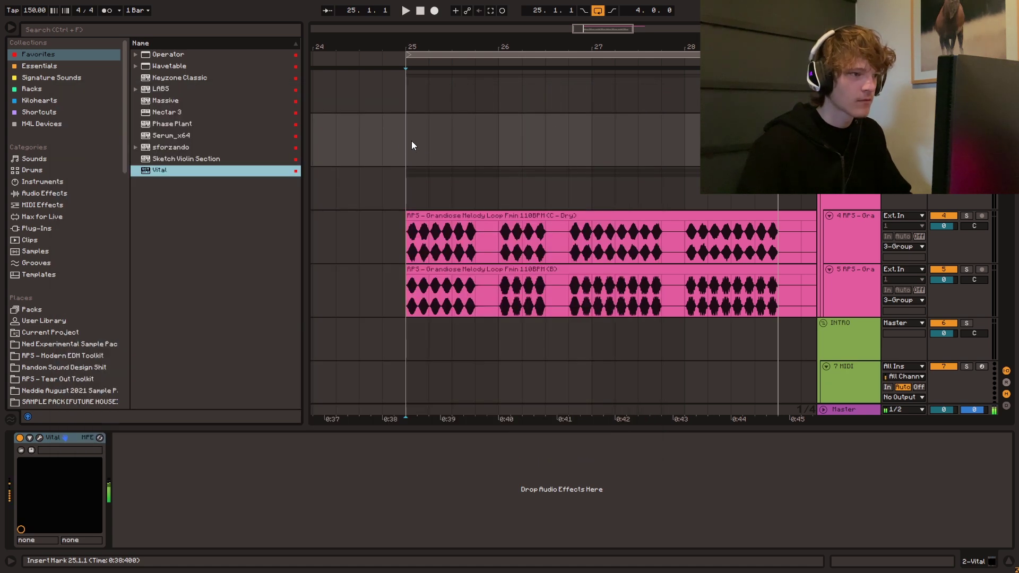
{"action": "left_click", "coordinate": [39, 66]}
{"action": "left_click", "coordinate": [31, 450]}
{"action": "left_click", "coordinate": [101, 248]}
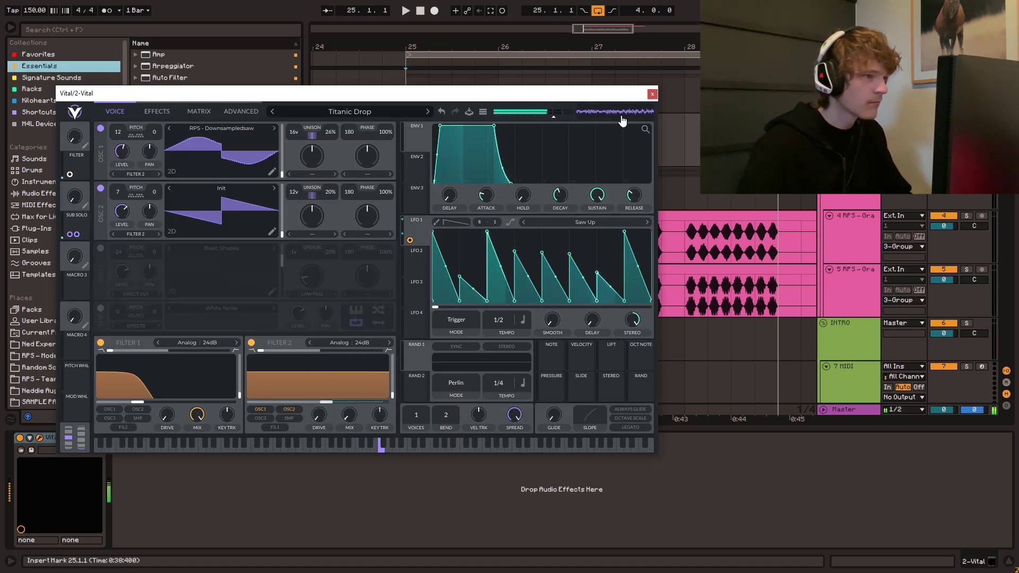
{"action": "left_click", "coordinate": [652, 95]}
- Write a four-bar MIDI line on the Vital track from 25.1.1, alternating A#3 and F3 notes and varying the ending
{"action": "left_click", "coordinate": [403, 136]}
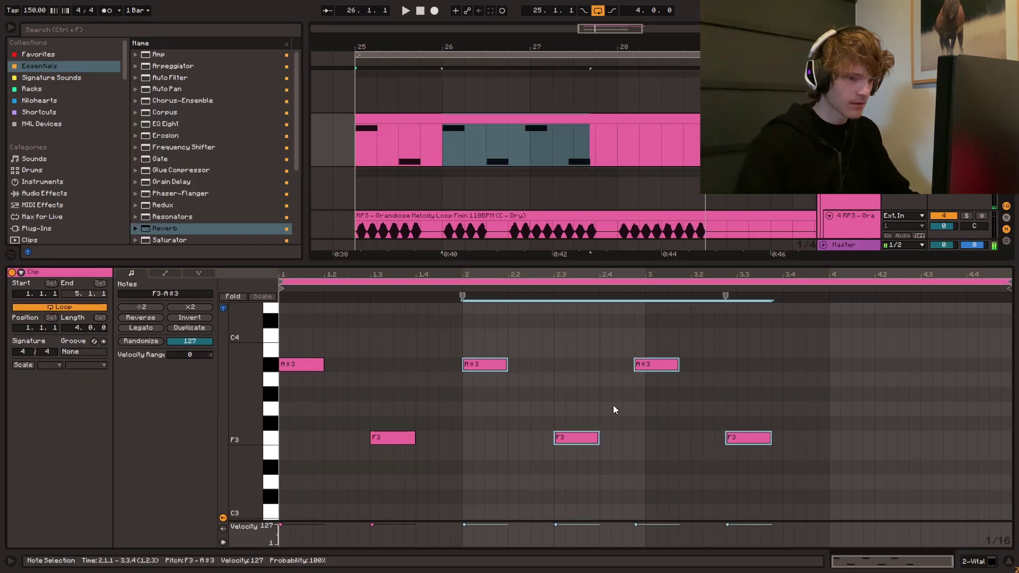
{"action": "mouse_move", "coordinate": [680, 364]}
{"action": "left_mouse_down"}
{"action": "mouse_move", "coordinate": [897, 365]}
{"action": "mouse_move", "coordinate": [686, 349]}
{"action": "left_mouse_up"}
{"action": "left_click", "coordinate": [748, 438]}
{"action": "key", "text": "space"}
{"action": "left_click", "coordinate": [686, 348]}
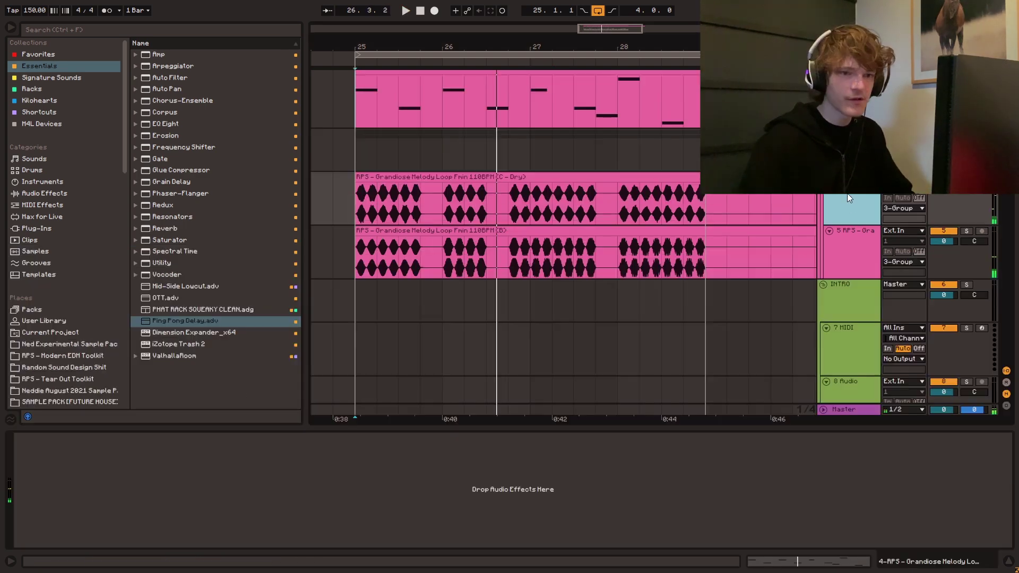
- Duplicate the C - Dry melody track, add Chorus-Ensemble in Ensemble mode with Rate 3.81 Hz and Dry/Wet 79 %, and play it
{"action": "key", "text": "ctrl+d"}
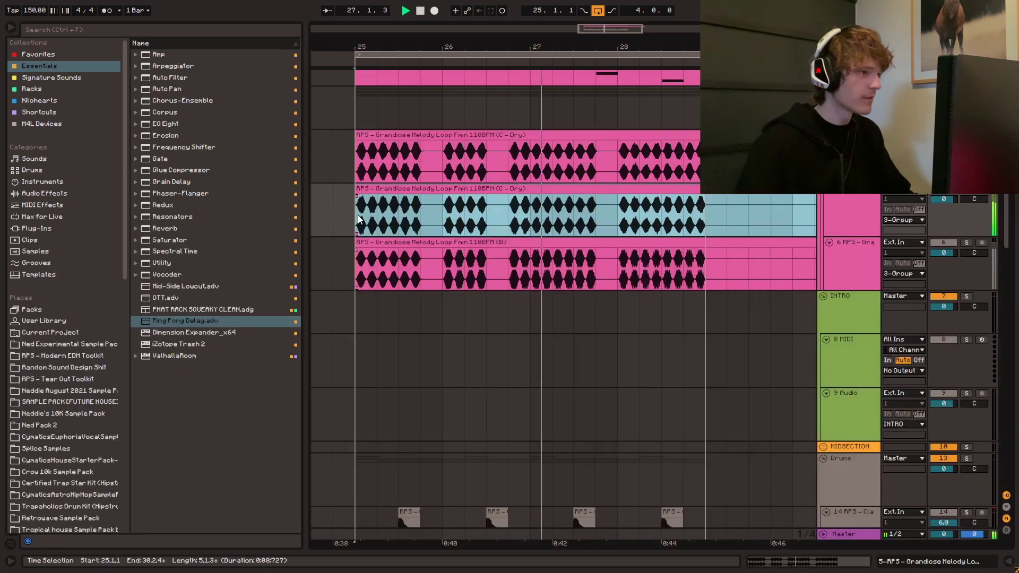
{"action": "double_click", "coordinate": [180, 100]}
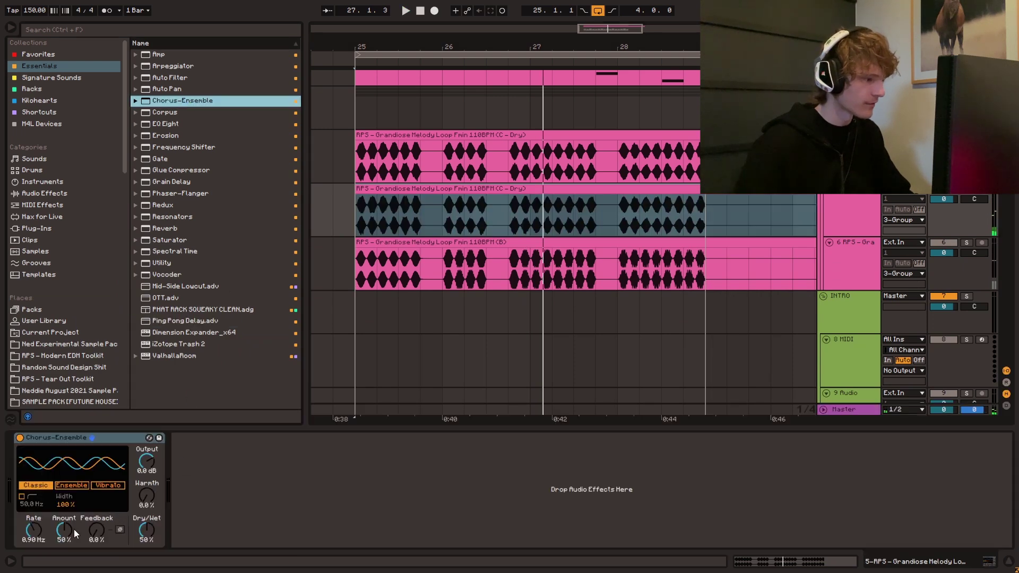
{"action": "left_click", "coordinate": [78, 487]}
{"action": "key", "text": "space"}
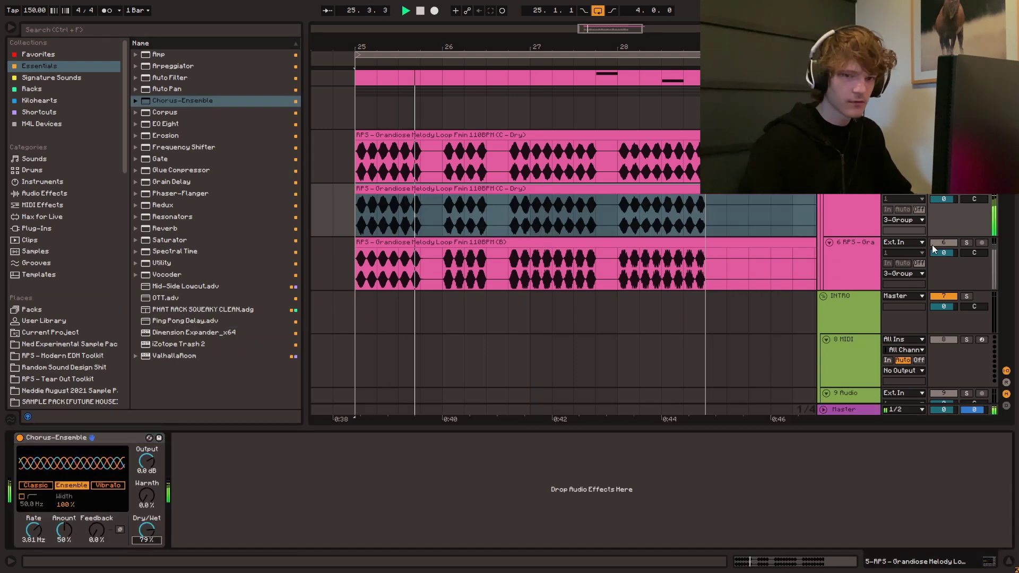
- Select the melody stem group's PHAT RACK and add EQ Eight from the Essentials collection to the group
{"action": "scroll", "coordinate": [850, 239], "scroll_direction": "up", "scroll_amount": 3}
{"action": "left_click", "coordinate": [860, 215]}
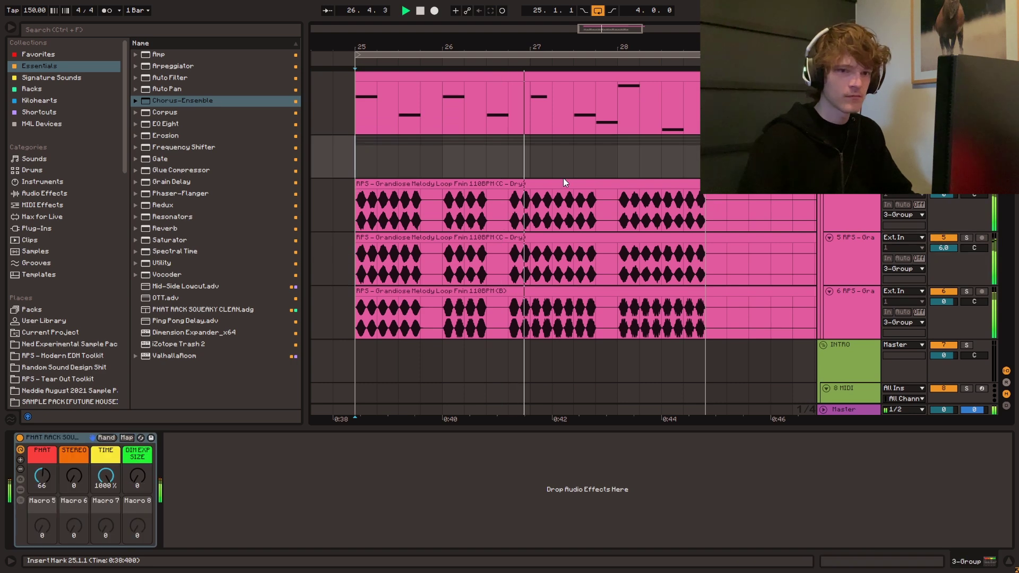
{"action": "left_click", "coordinate": [79, 439]}
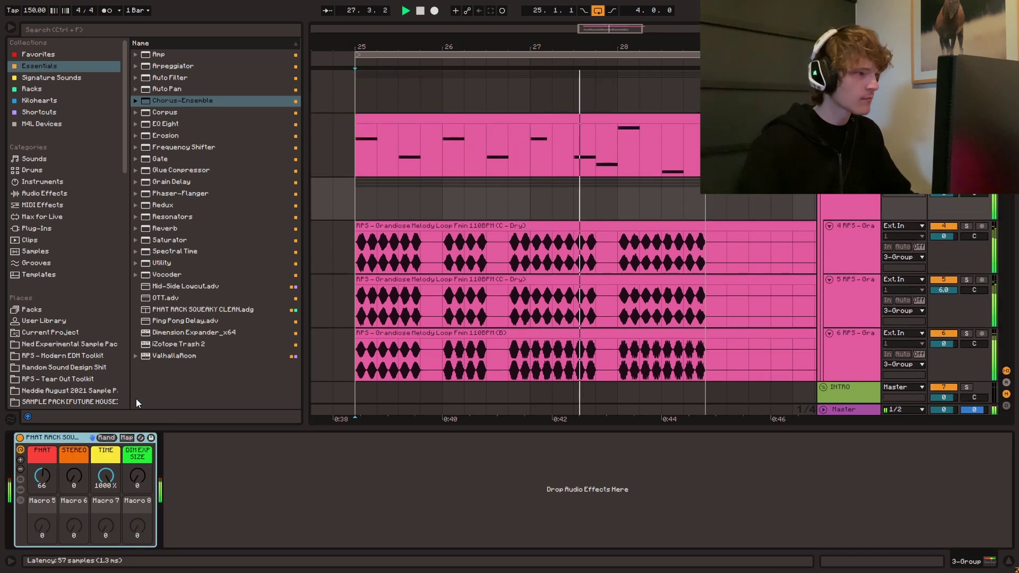
{"action": "double_click", "coordinate": [169, 240]}
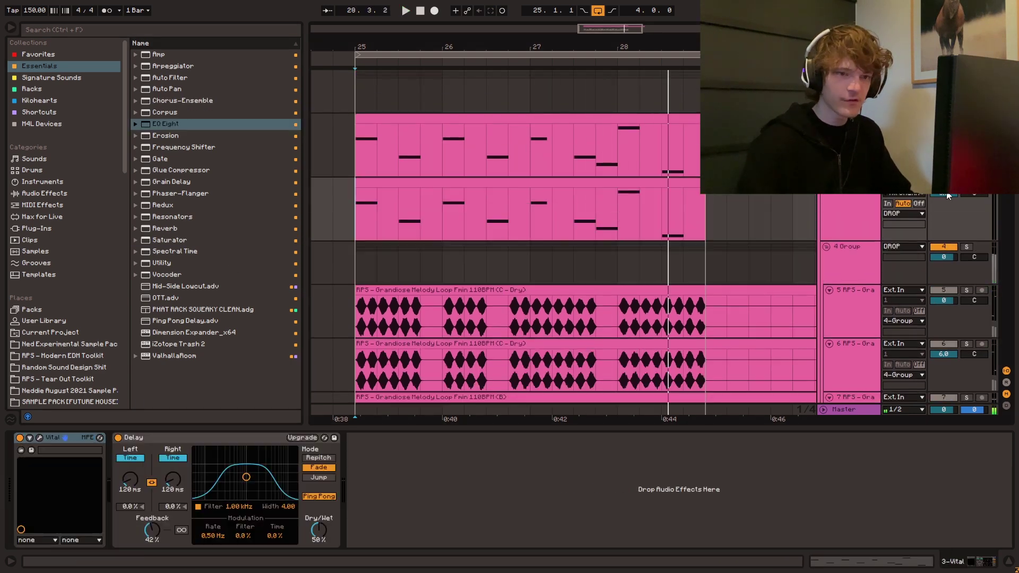
- Open Vital on the duplicated MIDI track, browse its lead presets and load Bloody Brook
{"action": "key", "text": "space"}
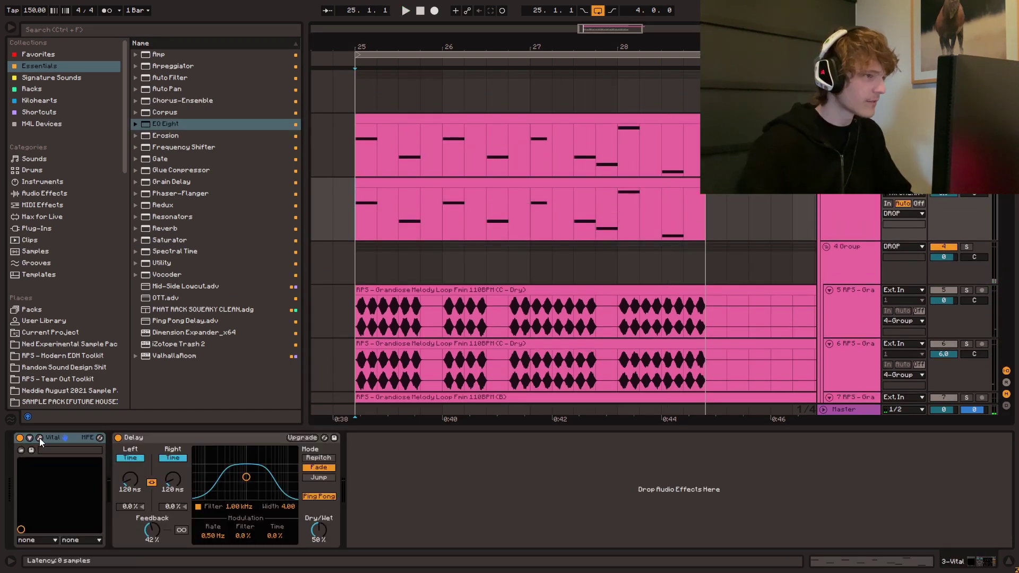
{"action": "left_click", "coordinate": [39, 438]}
{"action": "left_click", "coordinate": [350, 112]}
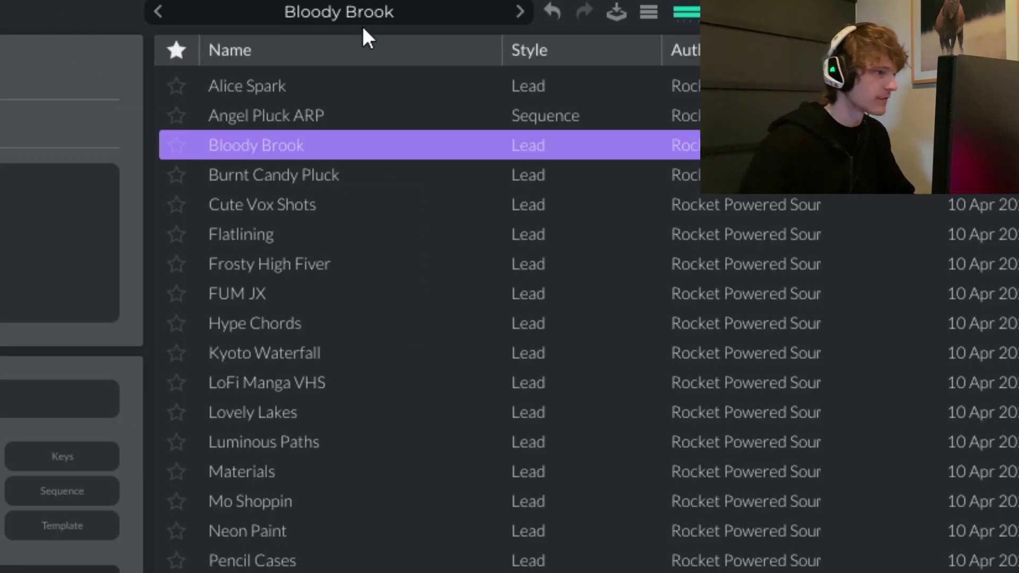
{"action": "left_click", "coordinate": [382, 16]}
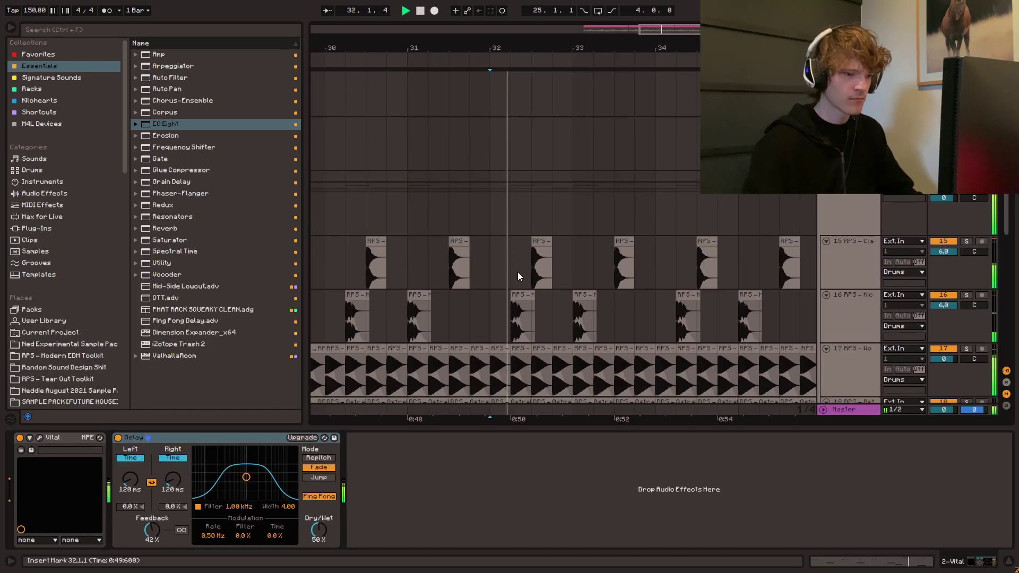
- Clear the last beat of bar 32 on the drum track below the kicks and insert an audio track above the kicks
{"action": "scroll", "coordinate": [518, 271], "scroll_direction": "down", "scroll_amount": 5}
{"action": "left_click_drag", "start_coordinate": [533, 209], "coordinate": [568, 308]}
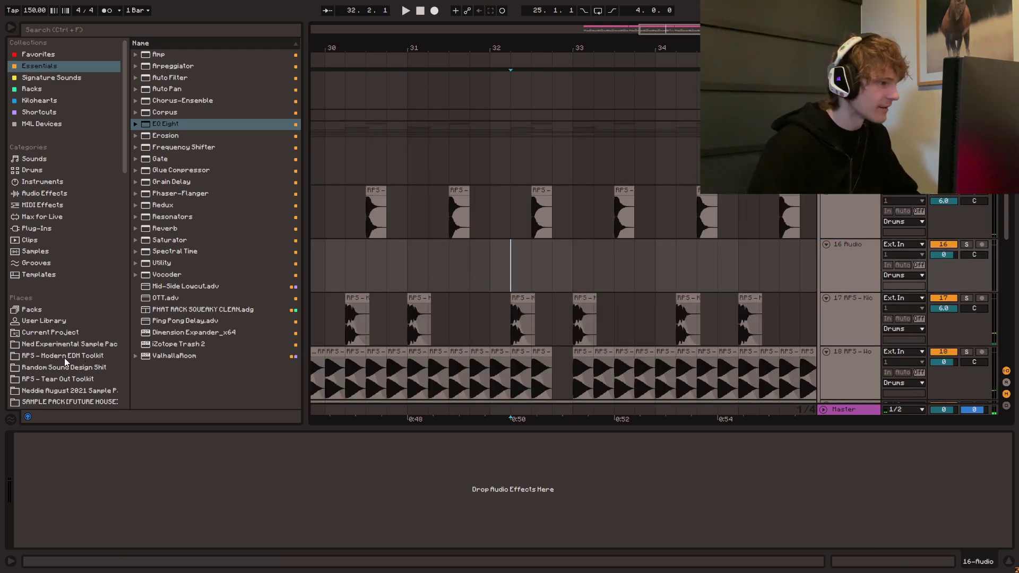
- Audition the Future Bass Toolkit snares, place RPS - Greenery Snare.wav on the new audio track at 32.3.1, and play it
{"action": "left_click", "coordinate": [82, 356]}
{"action": "left_click", "coordinate": [165, 160]}
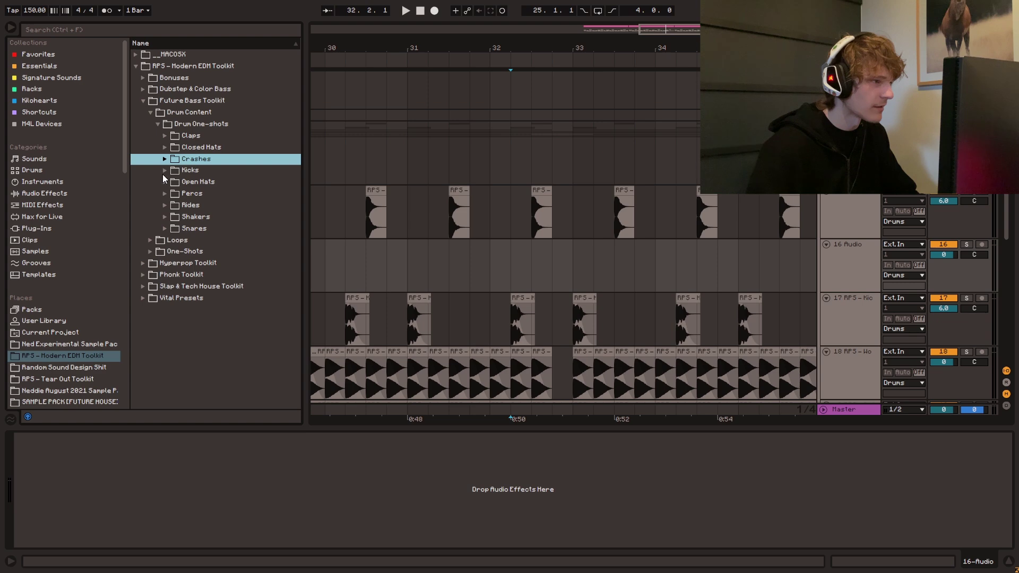
{"action": "left_click", "coordinate": [164, 228]}
{"action": "left_click", "coordinate": [191, 241]}
{"action": "scroll", "coordinate": [239, 289], "scroll_direction": "down", "scroll_amount": 3}
{"action": "key", "text": "Down"}
{"action": "key", "text": "Down"}
{"action": "key", "text": "Down"}
{"action": "key", "text": "Down"}
{"action": "left_click", "coordinate": [228, 223]}
{"action": "left_click_drag", "start_coordinate": [228, 223], "coordinate": [530, 265]}
{"action": "key", "text": "space"}
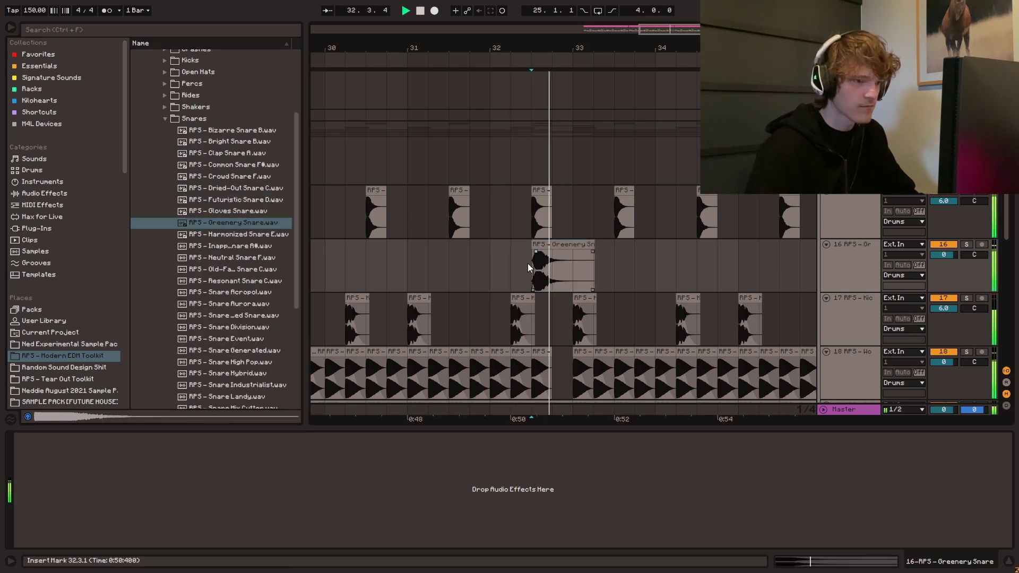
- Copy the Greenery Snare clip to 33.3.1 and trim the two clips' tails at 33.1.1 and 34.1.1
{"action": "left_click_drag", "start_coordinate": [555, 246], "coordinate": [638, 247]}
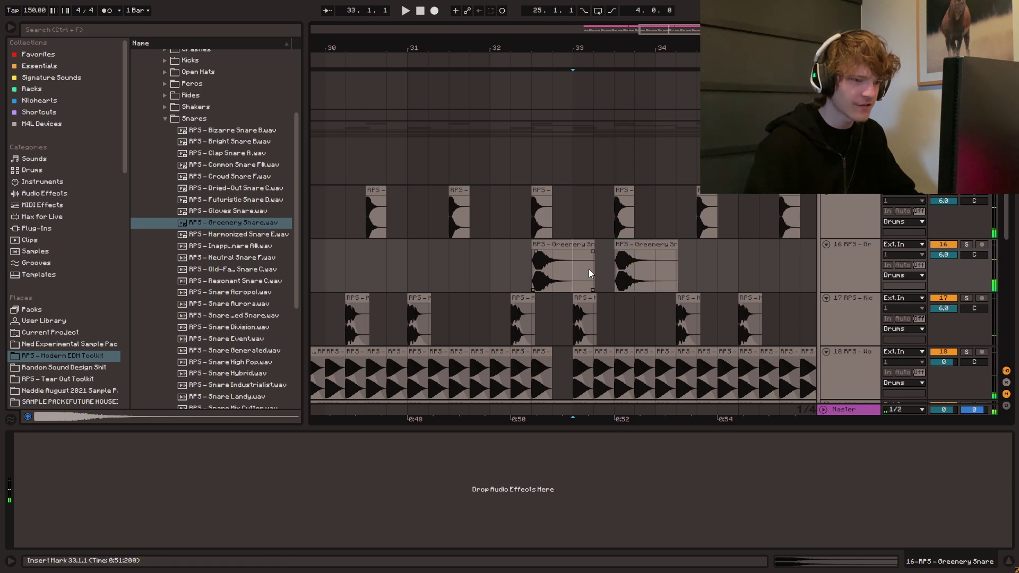
{"action": "left_click_drag", "start_coordinate": [589, 270], "coordinate": [596, 270]}
{"action": "key", "text": "Delete"}
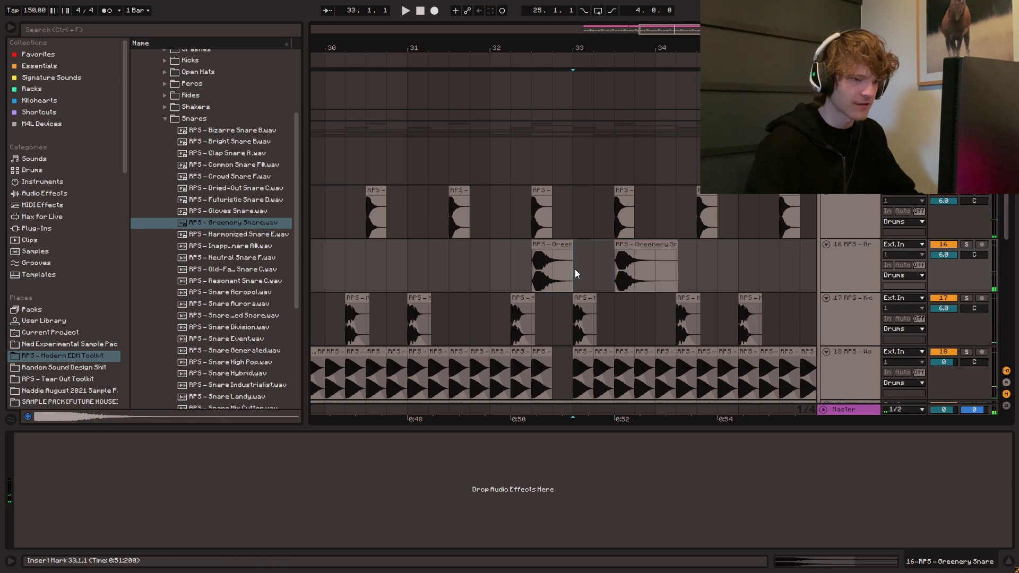
{"action": "key", "text": "space"}
{"action": "left_click", "coordinate": [616, 270]}
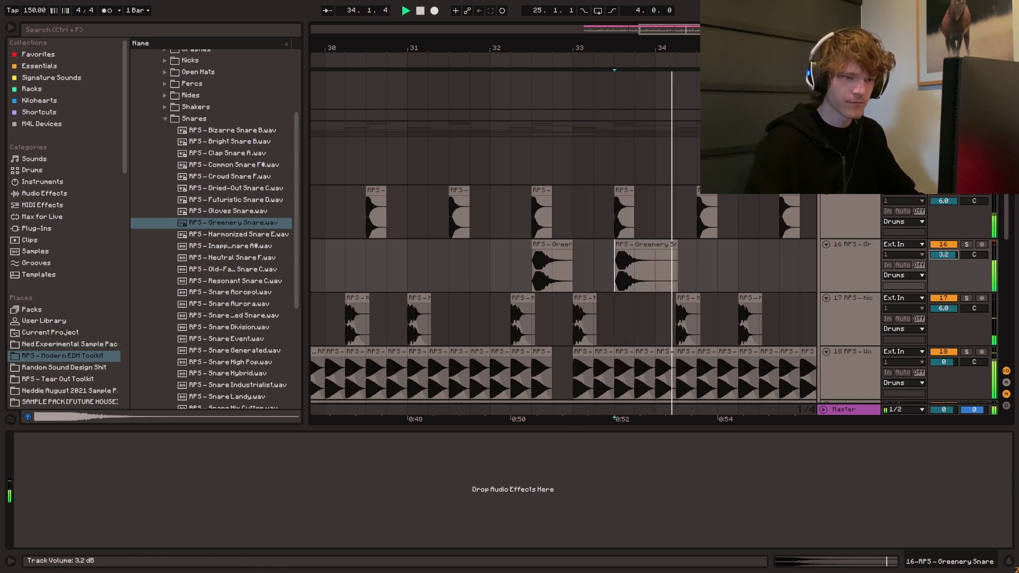
{"action": "left_click_drag", "start_coordinate": [662, 262], "coordinate": [691, 265]}
{"action": "key", "text": "Delete"}
- Duplicate the one-bar snare pattern starting at 33.1.1 until it fills the drop up to bar 41
{"action": "left_click_drag", "start_coordinate": [569, 277], "coordinate": [664, 263]}
{"action": "key", "text": "space"}
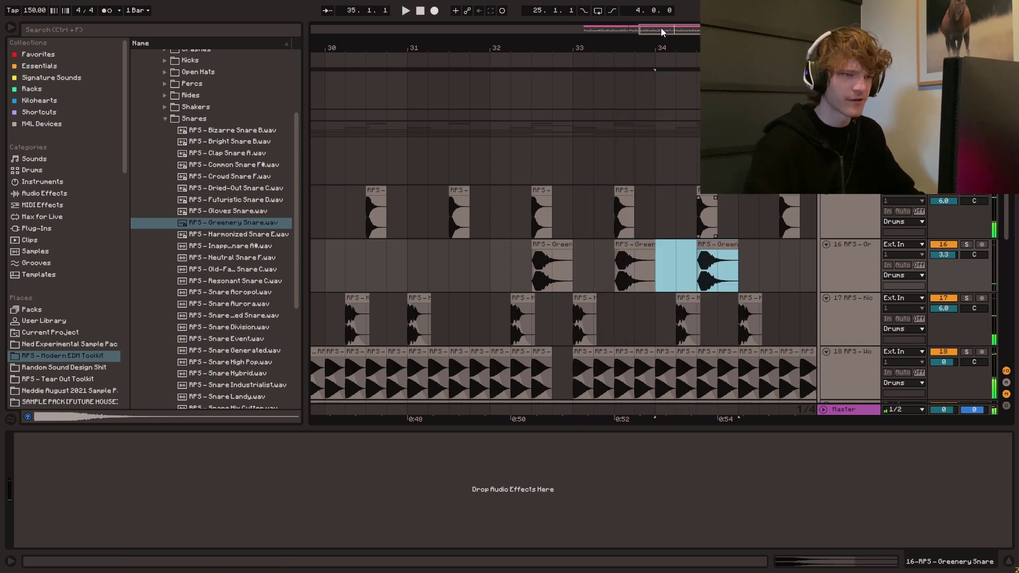
{"action": "key", "text": "ctrl+d"}
{"action": "key", "text": "ctrl+d"}
- Copy the snare pattern from 33.1.1 onward and paste it at 25.1.1 to cover the drop's first eight bars
{"action": "left_click_drag", "start_coordinate": [507, 268], "coordinate": [792, 268]}
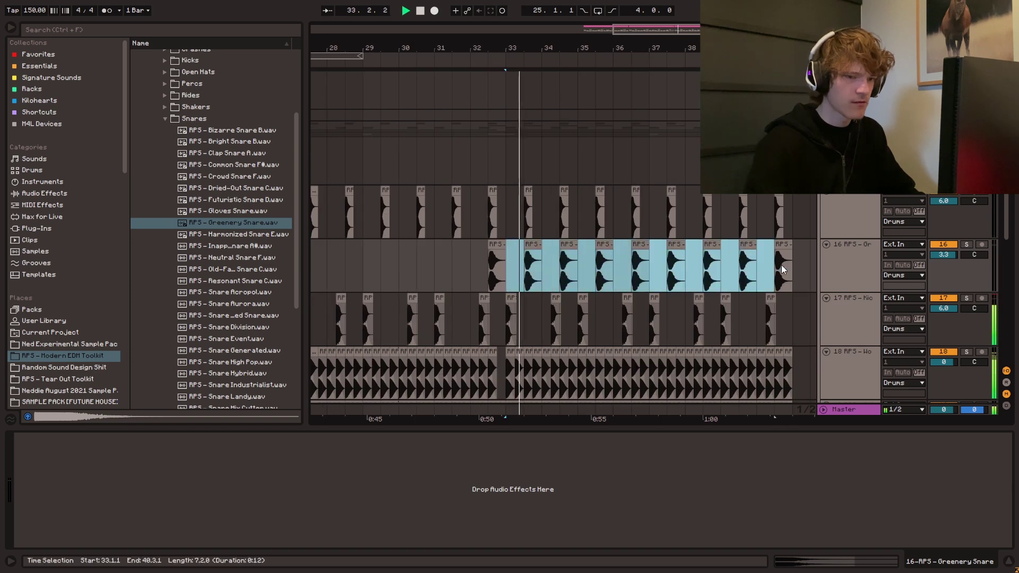
{"action": "key", "text": "ctrl+c"}
{"action": "scroll", "coordinate": [739, 265], "scroll_direction": "down", "scroll_amount": 2}
{"action": "left_click", "coordinate": [360, 267]}
{"action": "key", "text": "ctrl+v"}
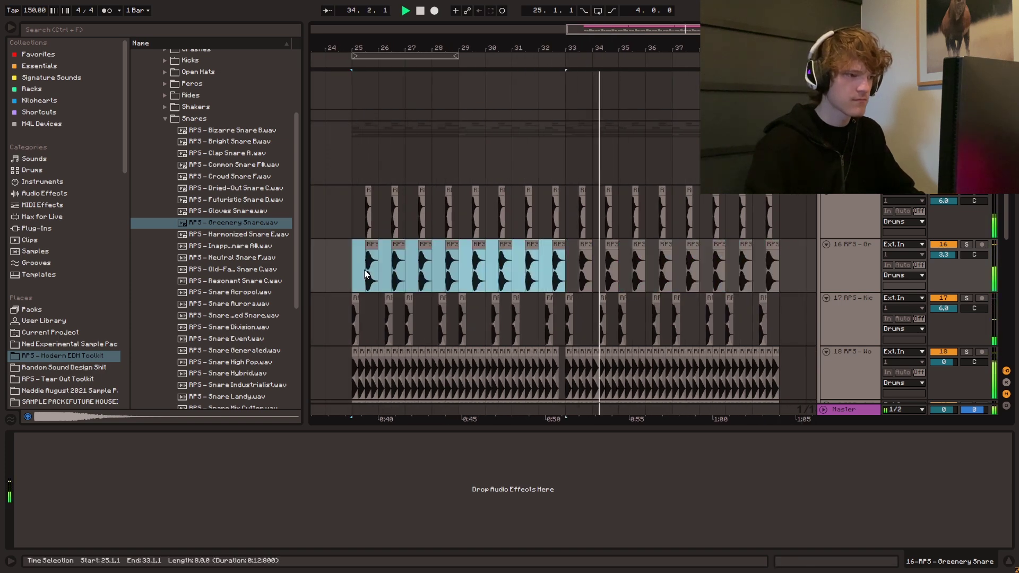
{"action": "left_click", "coordinate": [361, 269]}
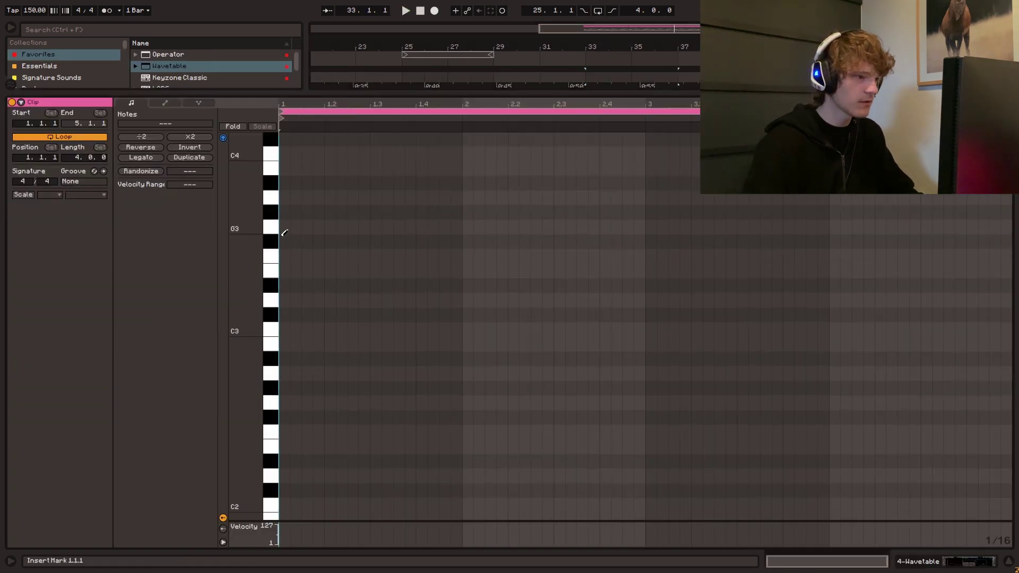
- Write a descending F3, D#3, C#3, C3 pattern, one note per beat, in the four-bar Wavetable clip and repeat it each bar
{"action": "left_click", "coordinate": [284, 238]}
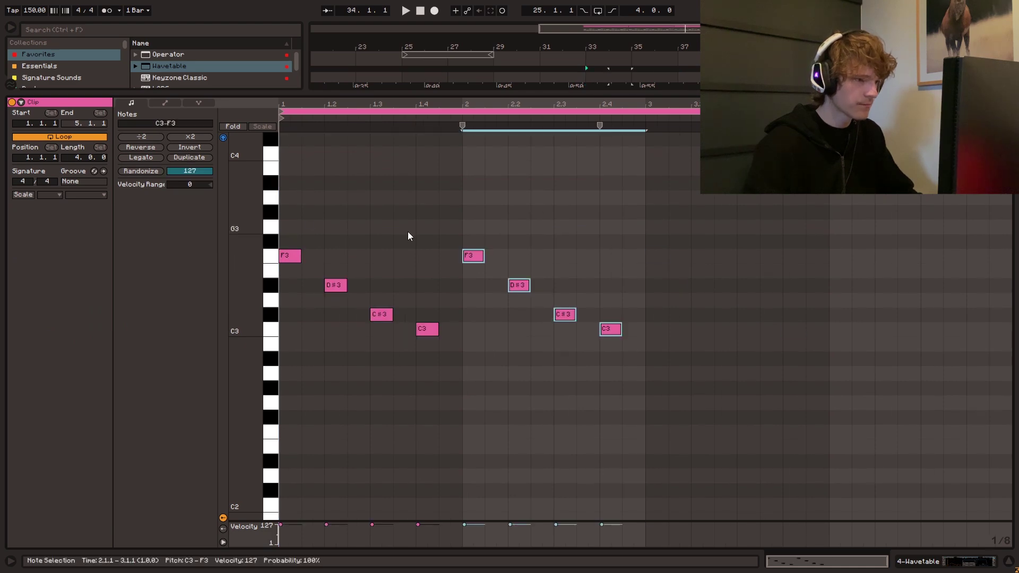
{"action": "key", "text": "ctrl+d"}
{"action": "key", "text": "ctrl+d"}
{"action": "key", "text": "ctrl+d"}
{"action": "key", "text": "space"}
{"action": "key", "text": "ctrl+z"}
{"action": "key", "text": "ctrl+alt+l"}
- Set the Wavetable's first oscillator to wavetable position 68 % during playback
{"action": "double_click", "coordinate": [560, 144]}
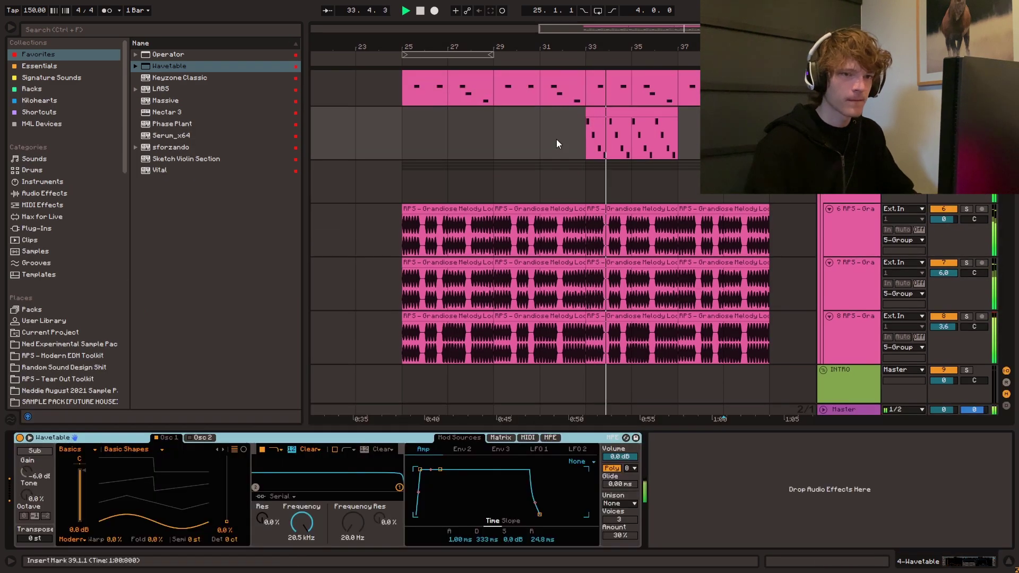
{"action": "left_click_drag", "start_coordinate": [196, 473], "coordinate": [196, 430]}
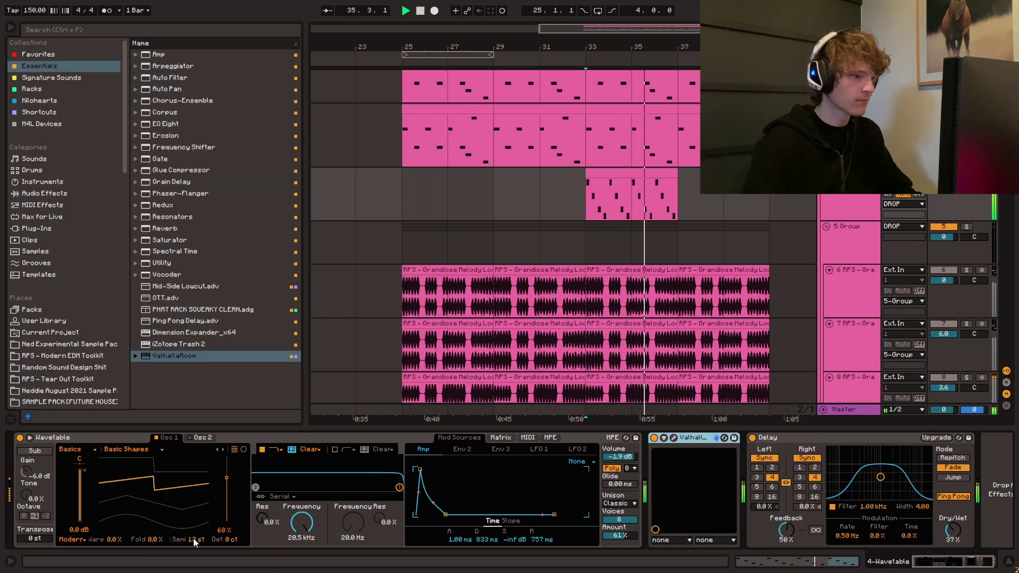
- Undo the last few changes to the Wavetable sound
{"action": "key", "text": "ctrl+z"}
{"action": "key", "text": "ctrl+z"}
{"action": "key", "text": "ctrl+z"}
{"action": "key", "text": "ctrl+z"}
{"action": "key", "text": "ctrl+z"}
{"action": "key", "text": "ctrl+z"}
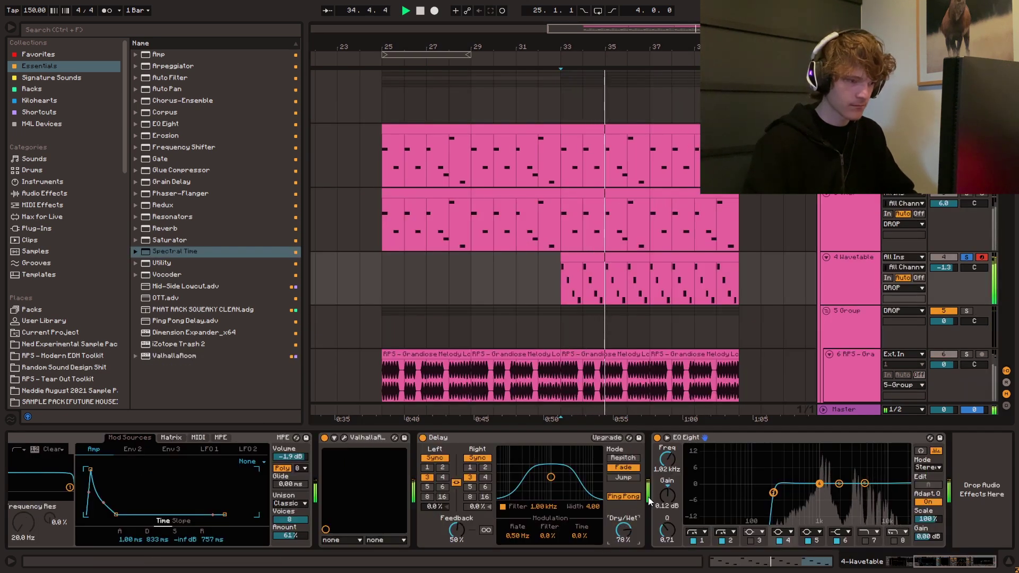
- Set the Wavetable track's Delay Dry/Wet to 68 % and play the drop
{"action": "left_click_drag", "start_coordinate": [628, 539], "coordinate": [628, 551]}
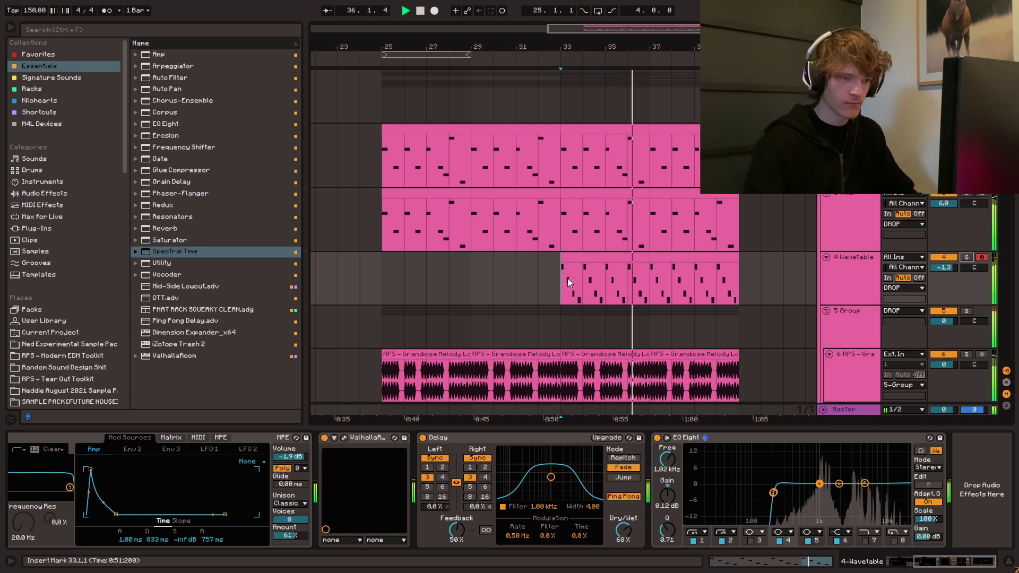
{"action": "left_click", "coordinate": [385, 293]}
{"action": "left_click", "coordinate": [361, 228]}
{"action": "key", "text": "space"}
- Transpose the notes of both Vital tracks upward from bar 33 to the end of the drop
{"action": "left_click_drag", "start_coordinate": [742, 162], "coordinate": [562, 204]}
{"action": "key", "text": "shift+Tab"}
{"action": "key", "text": "ctrl+a"}
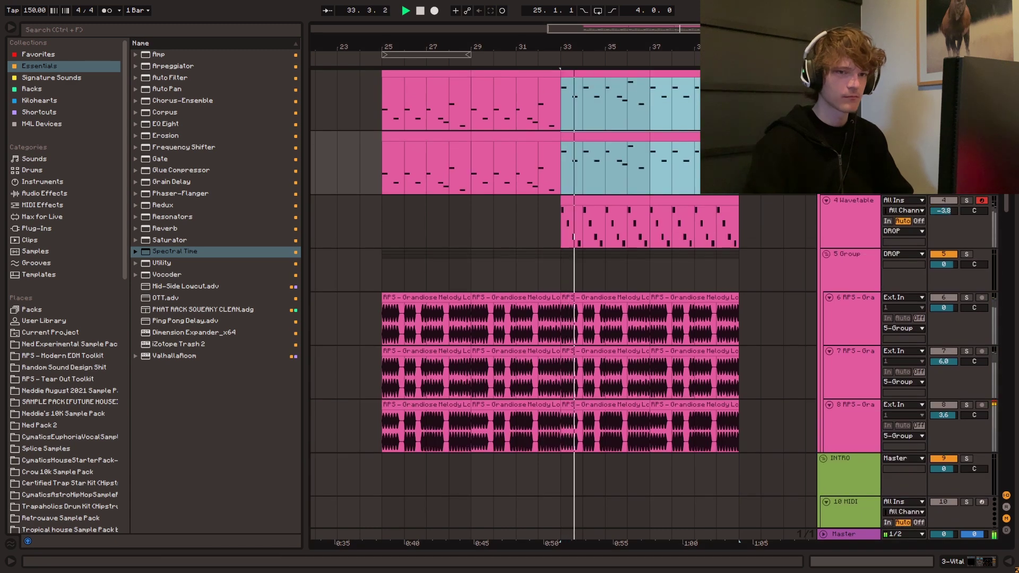
- Open the Wavetable track's devices and dip its EQ Eight to -4.59 dB at 4.17 kHz
{"action": "scroll", "coordinate": [544, 176], "scroll_direction": "up", "scroll_amount": 2}
{"action": "left_click", "coordinate": [829, 269]}
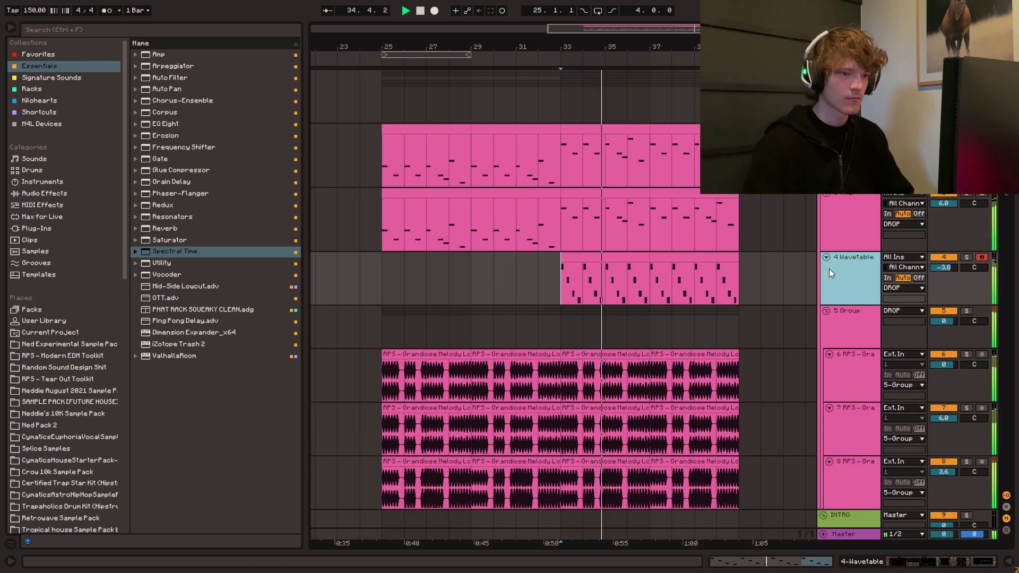
{"action": "double_click", "coordinate": [828, 268]}
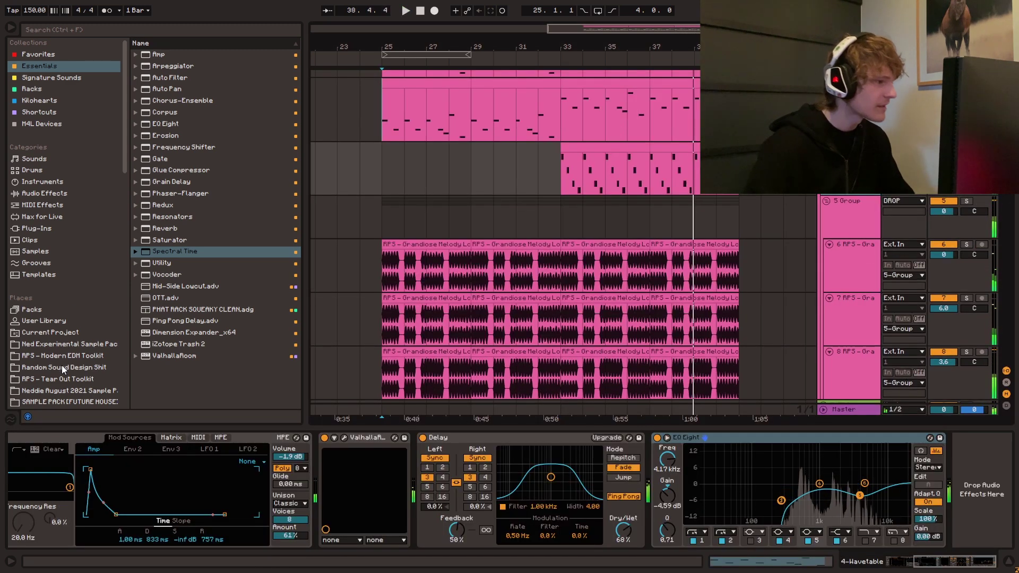
- Open the Risers folder of the FX Toolkit in the RPS - Modern EDM Toolkit bonuses
{"action": "left_click", "coordinate": [59, 355]}
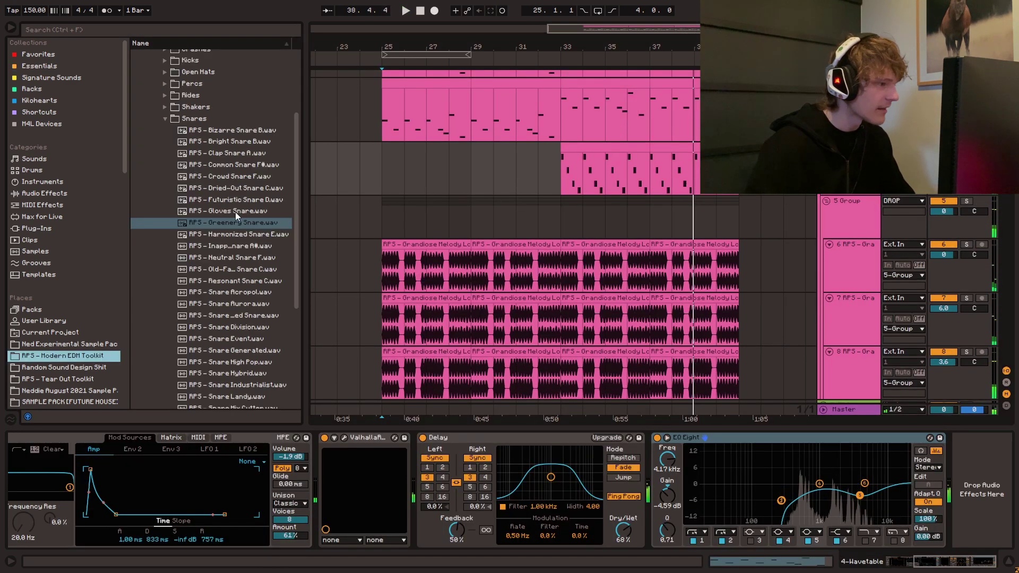
{"action": "left_click", "coordinate": [164, 119]}
{"action": "left_click", "coordinate": [143, 77]}
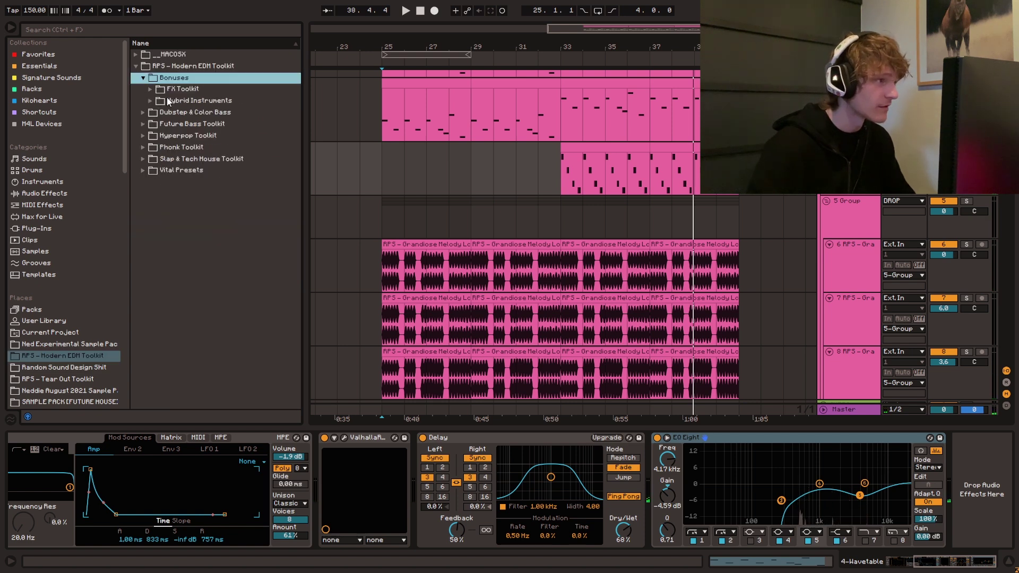
{"action": "left_click", "coordinate": [149, 89]}
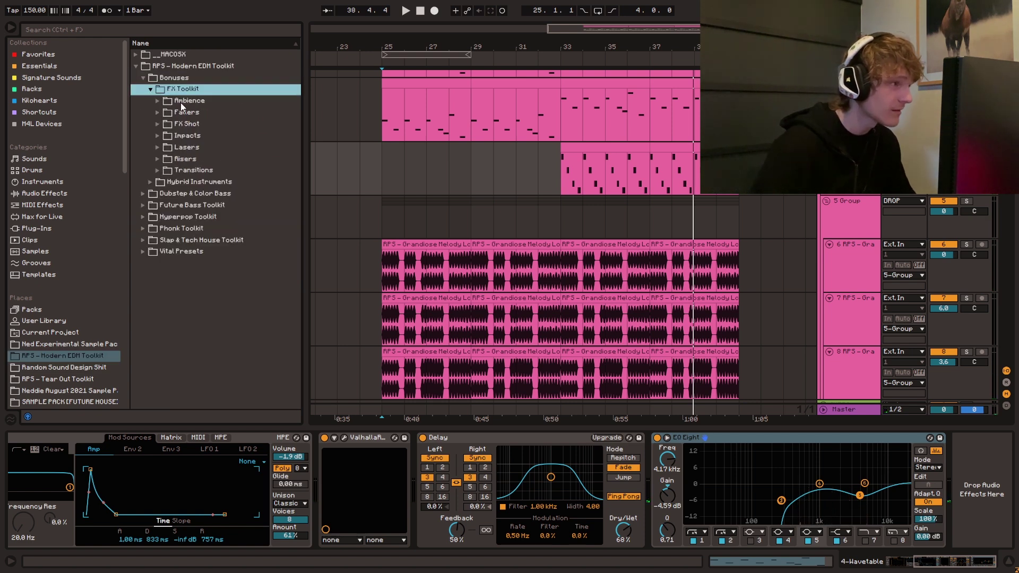
{"action": "left_click", "coordinate": [158, 159]}
- Place the Atmospheric Climb E Major riser on a new audio track at 33.1.1, transpose it 1 st, and play it
{"action": "left_click", "coordinate": [196, 181]}
{"action": "left_click_drag", "start_coordinate": [196, 181], "coordinate": [568, 212]}
{"action": "left_click", "coordinate": [963, 203]}
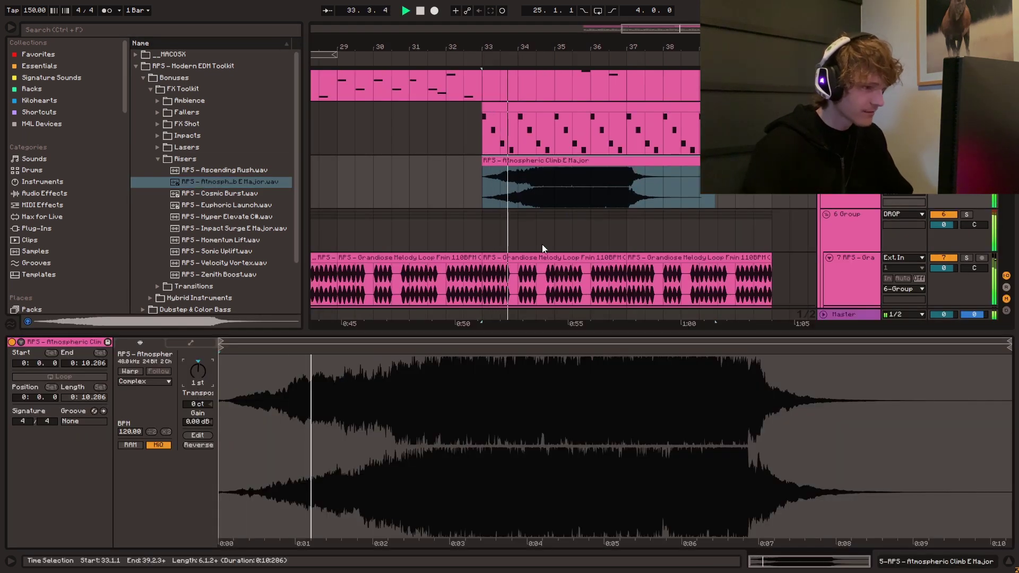
{"action": "left_click", "coordinate": [579, 183]}
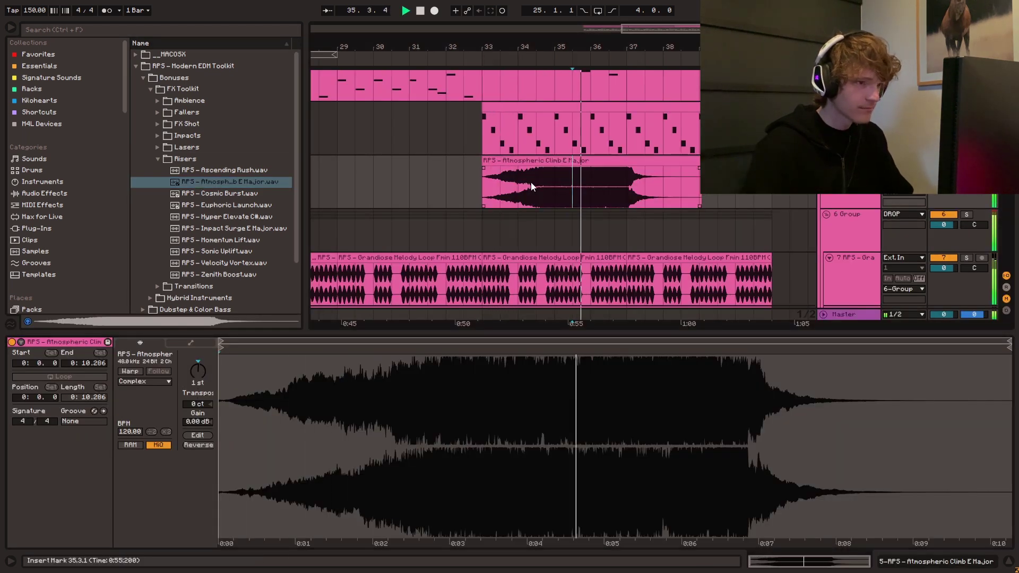
{"action": "left_click", "coordinate": [463, 183]}
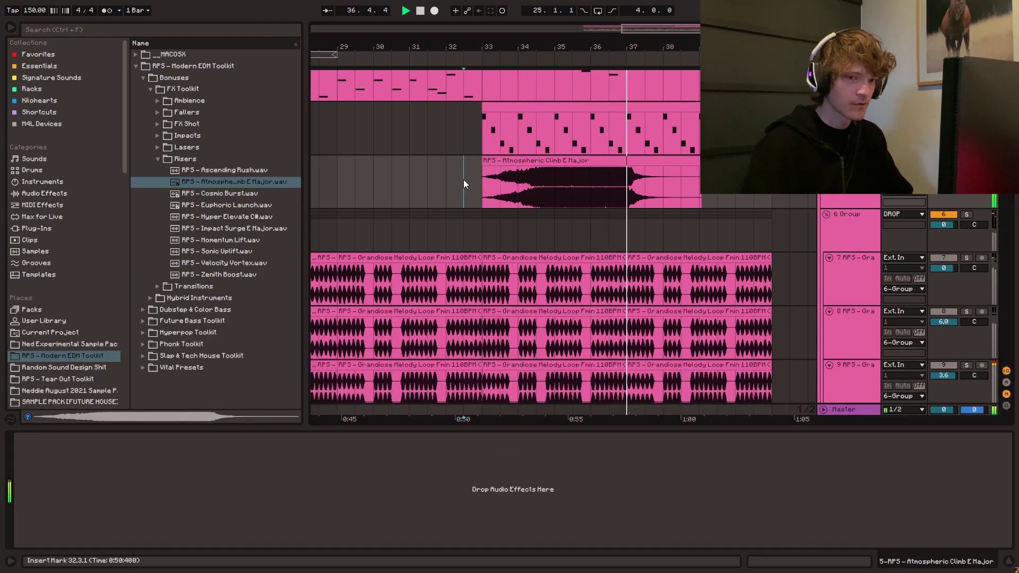
- Add EQ Eight to the Atmospheric Climb riser track and set a low cut at 367 Hz with Q 0.47
{"action": "left_click", "coordinate": [48, 66]}
{"action": "left_click_drag", "start_coordinate": [159, 124], "coordinate": [519, 162]}
{"action": "left_click", "coordinate": [519, 163]}
{"action": "left_click", "coordinate": [130, 371]}
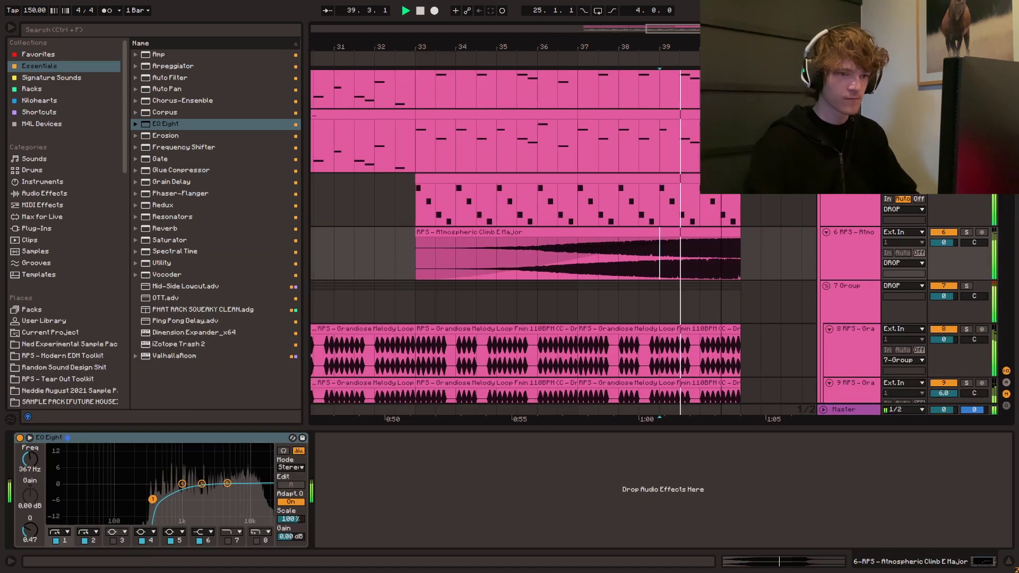
- Turn on playback follow and play the whole drop from 23.1.1
{"action": "scroll", "coordinate": [531, 212], "scroll_direction": "up", "scroll_amount": 5}
{"action": "left_click", "coordinate": [530, 166]}
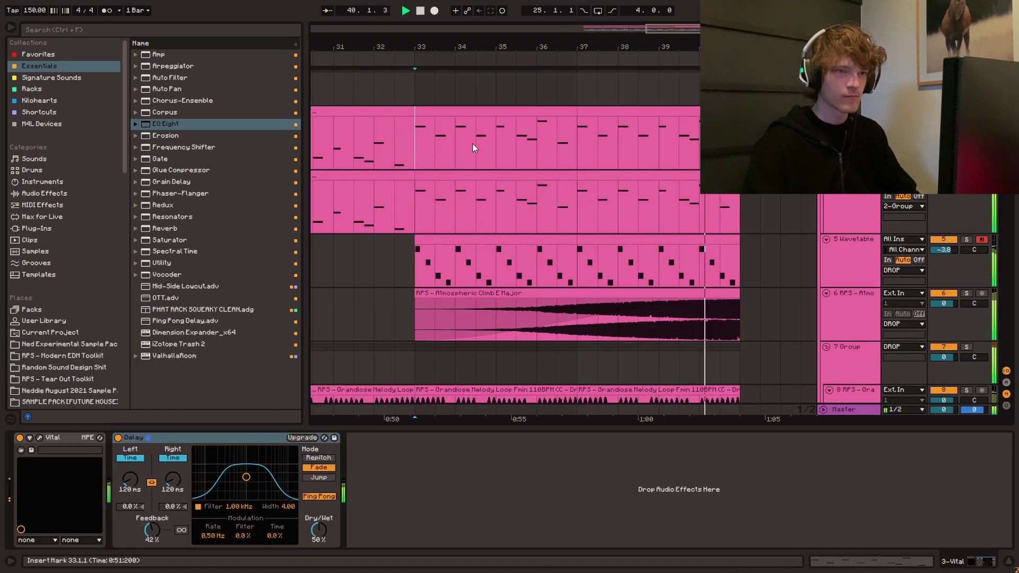
{"action": "scroll", "coordinate": [536, 175], "scroll_direction": "down", "scroll_amount": 4}
{"action": "left_click", "coordinate": [681, 271]}
{"action": "key", "text": "space"}
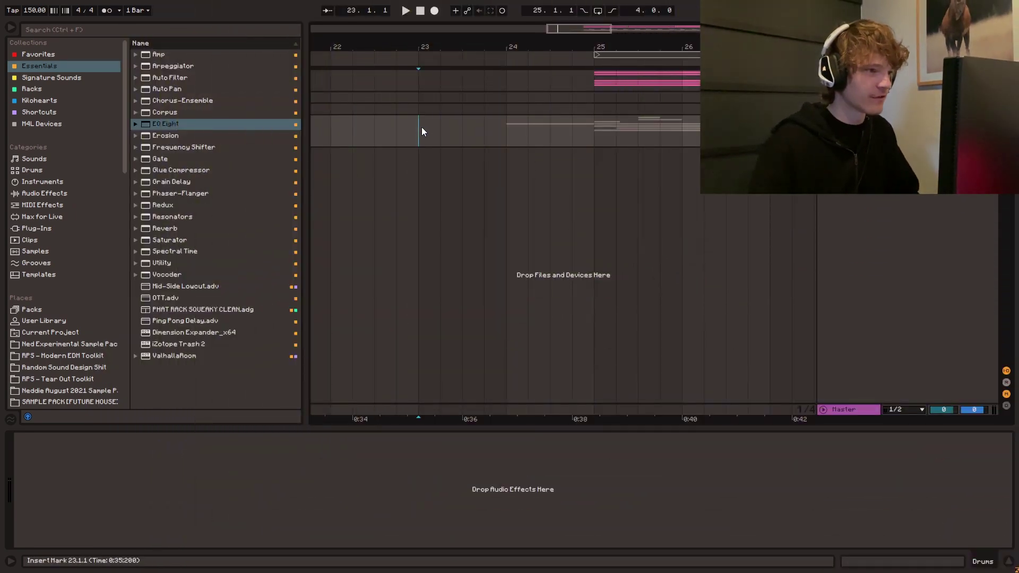
{"action": "left_click", "coordinate": [332, 14]}
{"action": "key", "text": "space"}
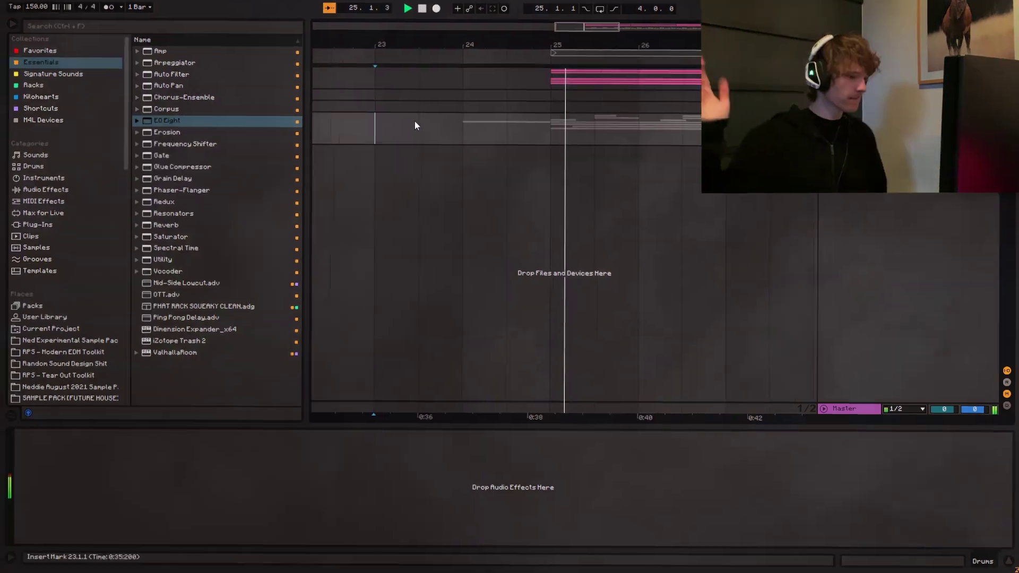
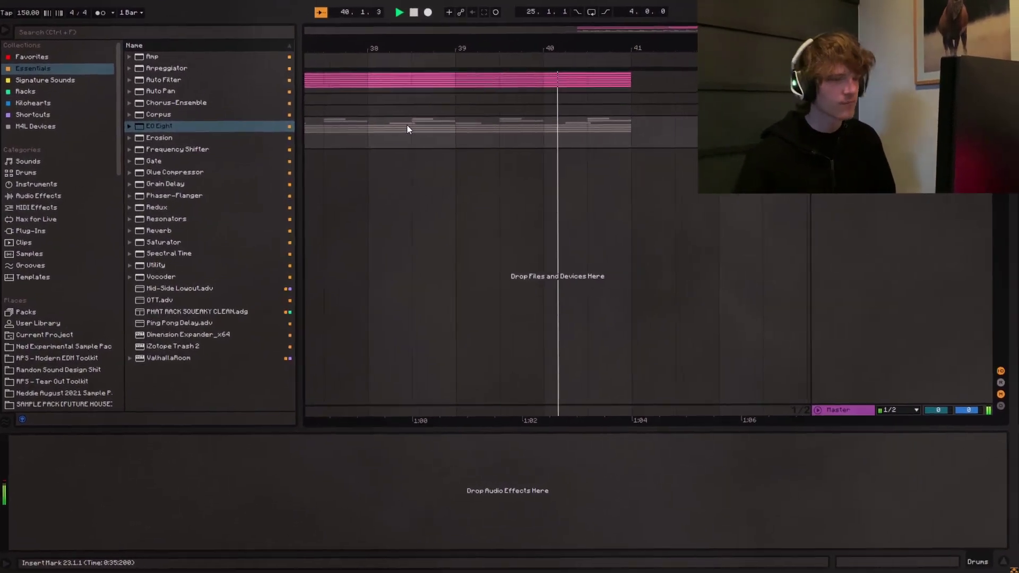
- Turn off playback follow and stop playback after the end of the drop
{"action": "left_click", "coordinate": [329, 12]}
{"action": "scroll", "coordinate": [562, 234], "scroll_direction": "down", "scroll_amount": 10}
{"action": "left_click", "coordinate": [694, 110]}
{"action": "key", "text": "space"}
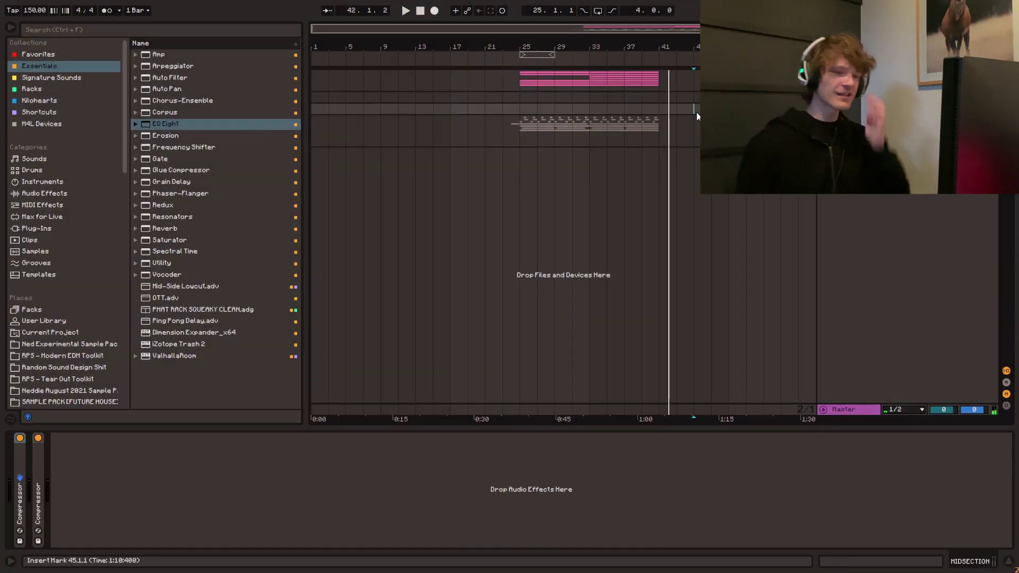
{"action": "left_click_drag", "start_coordinate": [646, 47], "coordinate": [646, 60]}
{"action": "key", "text": "plus"}
{"action": "left_click", "coordinate": [689, 110]}
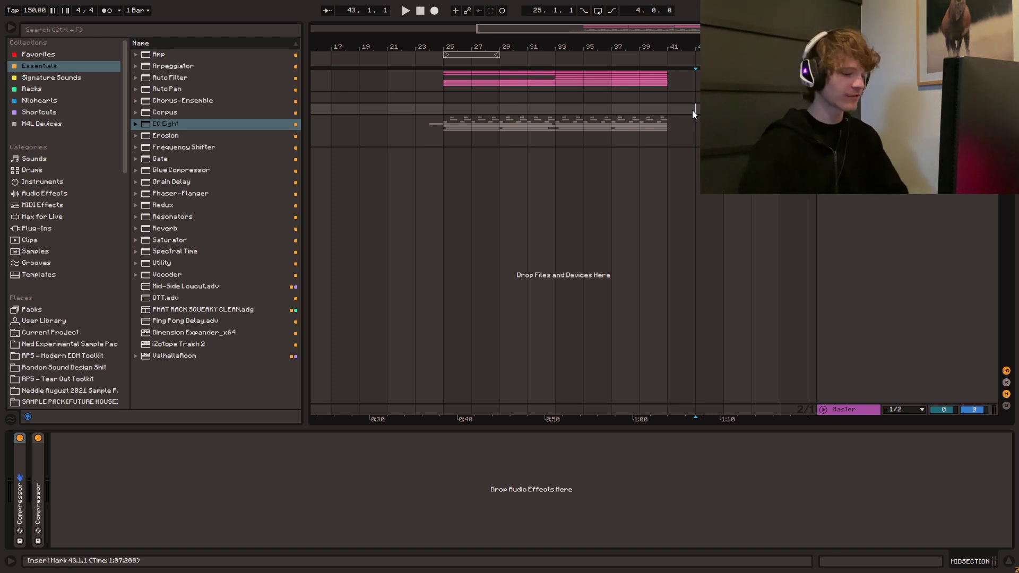
{"action": "key", "text": "plus"}
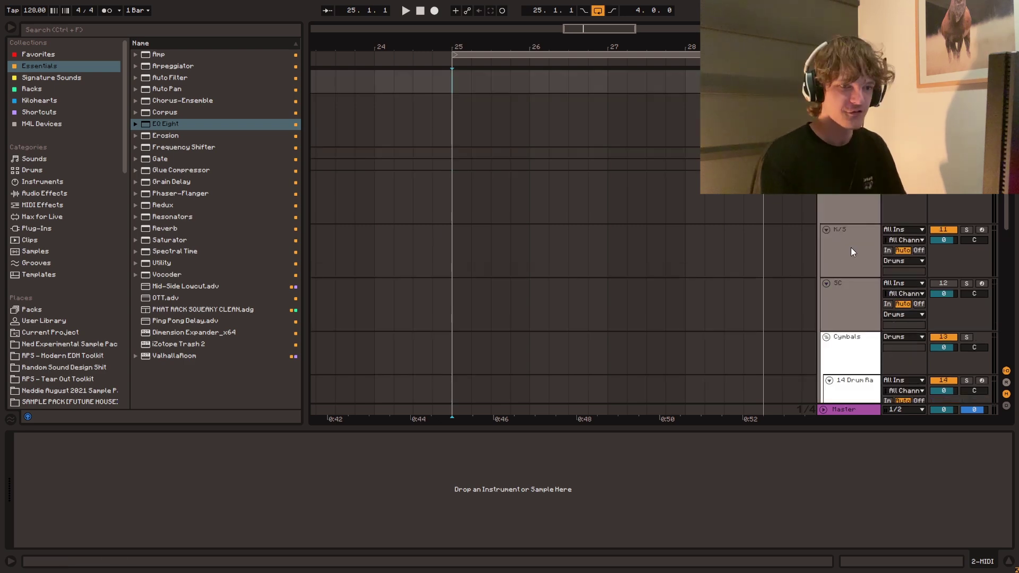
- Replace the K/S track in the Drums group with three new audio tracks
{"action": "left_click", "coordinate": [852, 247]}
{"action": "key", "text": "ctrl+t"}
{"action": "left_click", "coordinate": [851, 242]}
{"action": "key", "text": "Delete"}
{"action": "key", "text": "ctrl+t"}
{"action": "key", "text": "ctrl+t"}
{"action": "left_click", "coordinate": [458, 249]}
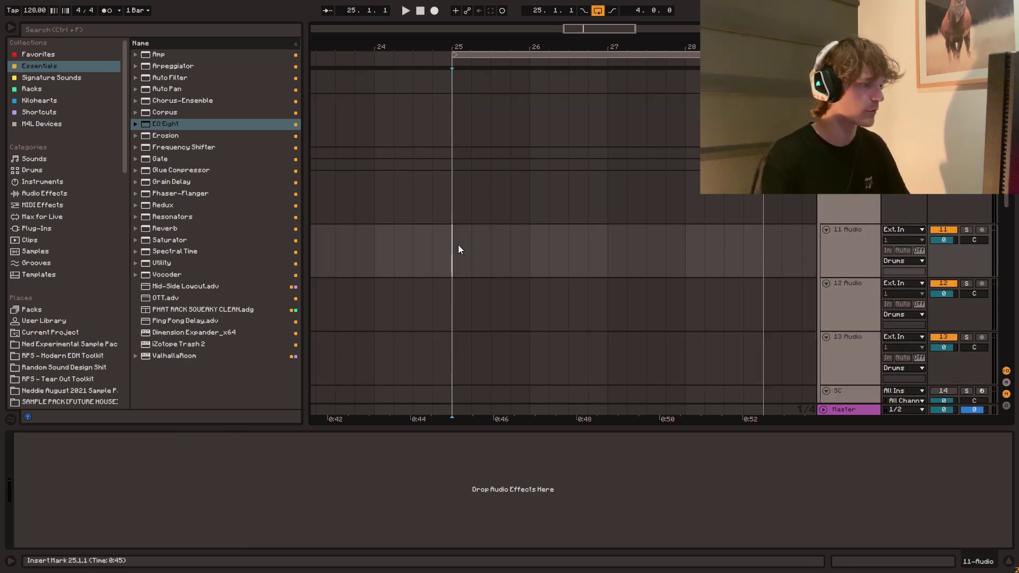
- Place the Slap & Tech House Soup Kick on the first new audio track and duplicate it onto every beat from 25.1.1 to 29.1.1
{"action": "left_click", "coordinate": [52, 344]}
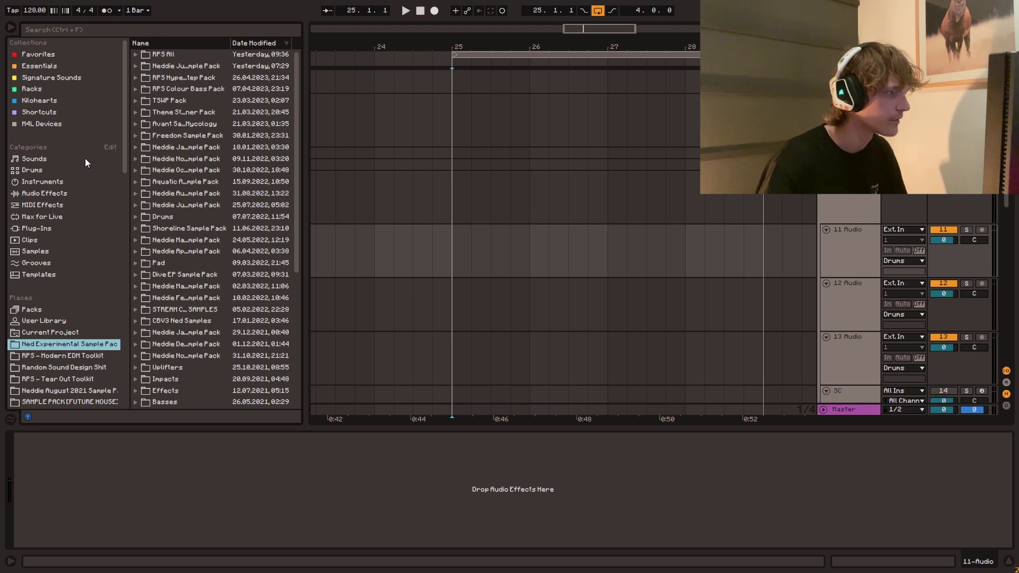
{"action": "left_click", "coordinate": [54, 355]}
{"action": "left_click", "coordinate": [205, 331]}
{"action": "left_click_drag", "start_coordinate": [205, 332], "coordinate": [473, 256]}
{"action": "key", "text": "space"}
{"action": "key", "text": "ctrl+d"}
{"action": "key", "text": "ctrl+d"}
{"action": "key", "text": "ctrl+d"}
{"action": "key", "text": "ctrl+d"}
{"action": "key", "text": "ctrl+d"}
{"action": "key", "text": "ctrl+d"}
{"action": "key", "text": "ctrl+d"}
{"action": "key", "text": "ctrl+d"}
{"action": "key", "text": "ctrl+d"}
{"action": "key", "text": "ctrl+d"}
{"action": "key", "text": "ctrl+d"}
{"action": "key", "text": "ctrl+d"}
{"action": "key", "text": "ctrl+d"}
{"action": "key", "text": "ctrl+d"}
{"action": "key", "text": "ctrl+d"}
{"action": "key", "text": "space"}
- Audition the claps, place RPS - Clap Guarded.wav on the second new audio track and repeat it on beats 2 and 4 through bar 28
{"action": "left_click", "coordinate": [166, 171]}
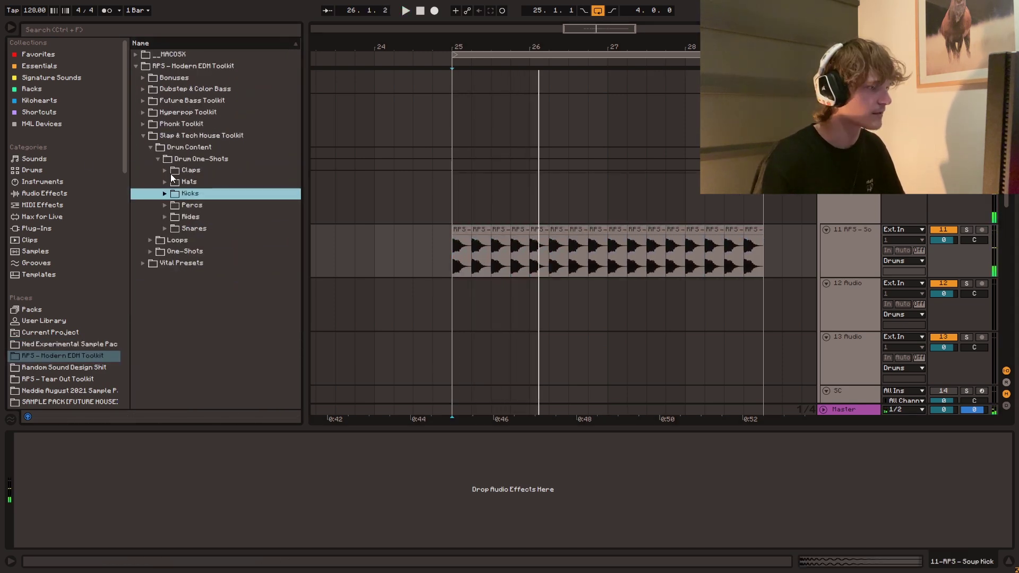
{"action": "left_click", "coordinate": [166, 172]}
{"action": "key", "text": "Down"}
{"action": "key", "text": "Down"}
{"action": "key", "text": "Down"}
{"action": "key", "text": "Down"}
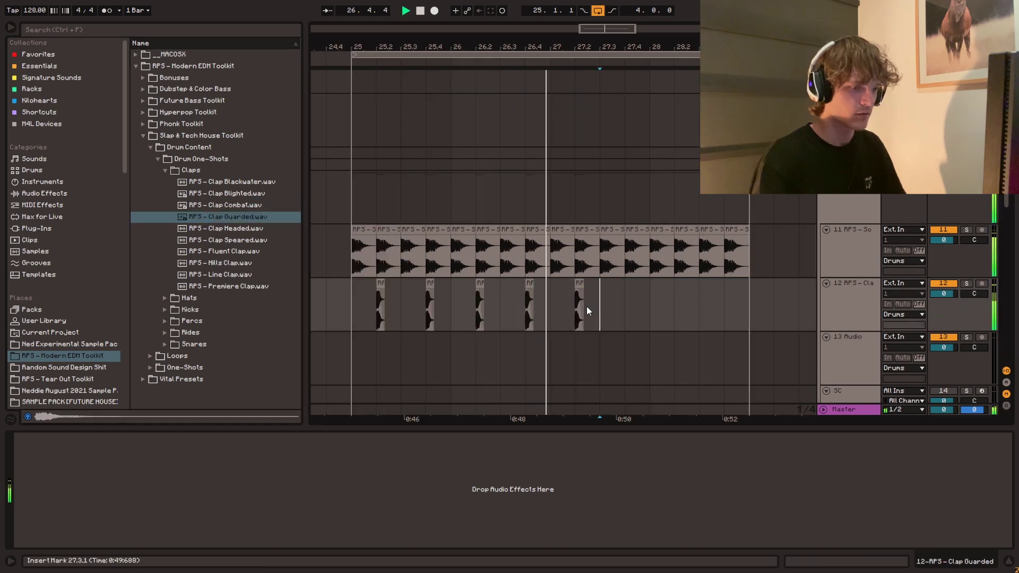
{"action": "left_click", "coordinate": [553, 313]}
{"action": "key", "text": "ctrl+d"}
{"action": "key", "text": "ctrl+d"}
{"action": "scroll", "coordinate": [425, 298], "scroll_direction": "down", "scroll_amount": 2}
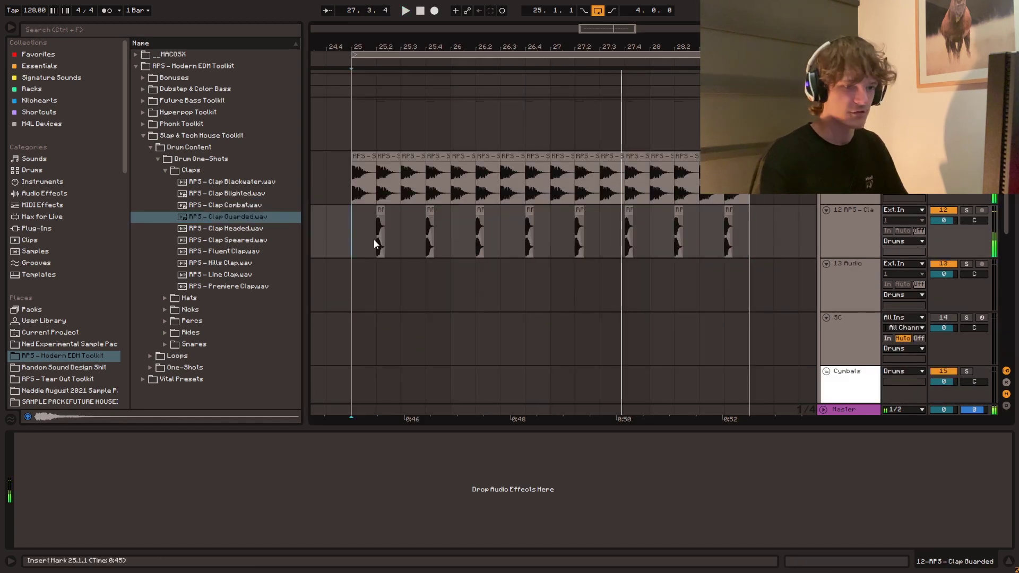
- Open the Hats folder of the Slap & Tech House one-shots and audition its samples
{"action": "left_click", "coordinate": [835, 240]}
{"action": "left_click", "coordinate": [165, 172]}
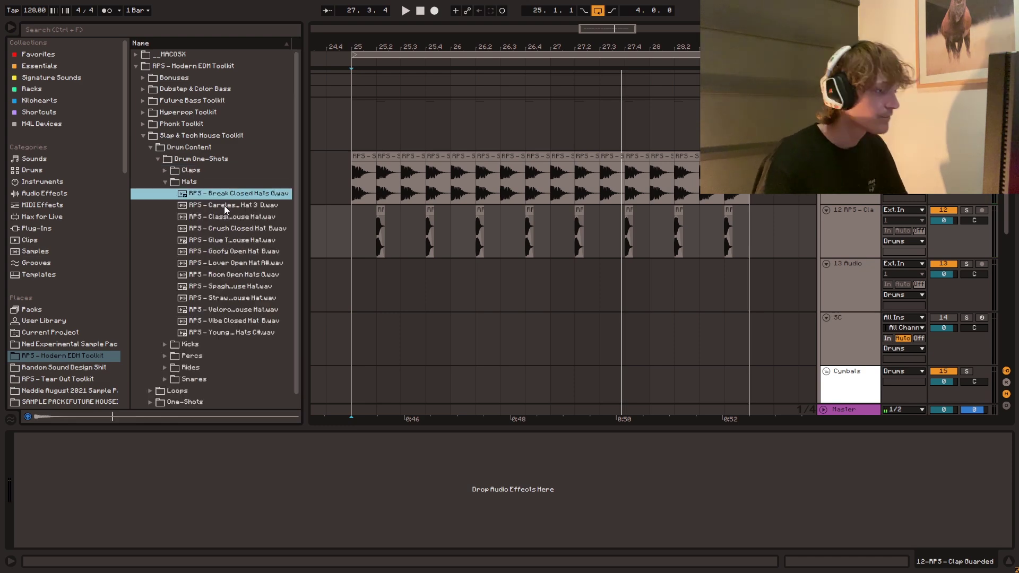
{"action": "key", "text": "Down"}
{"action": "key", "text": "Down"}
{"action": "key", "text": "Down"}
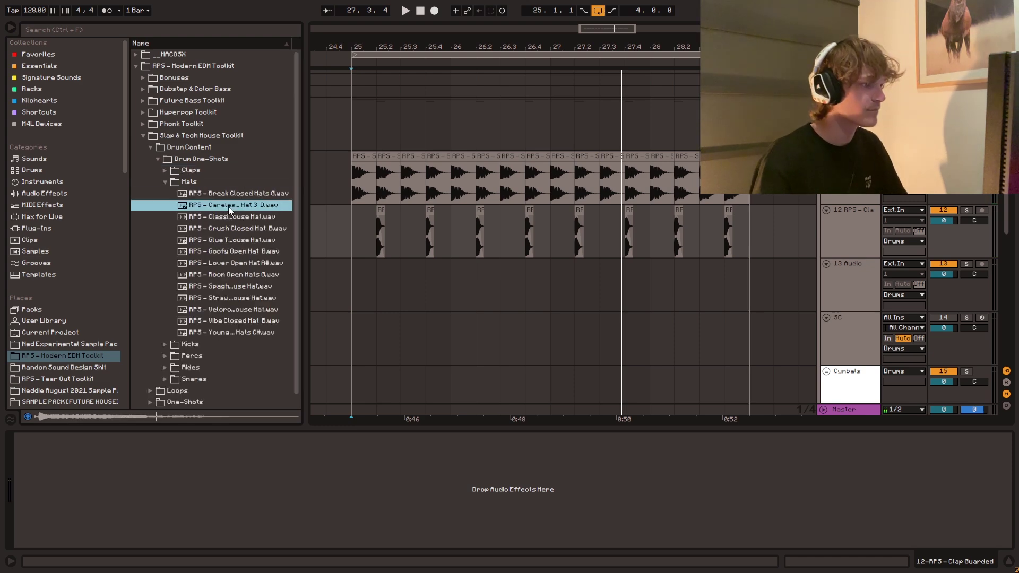
- Place the Classics Tech House Hat on the third new audio track and duplicate it onto every offbeat through bar 28
{"action": "left_click_drag", "start_coordinate": [235, 216], "coordinate": [373, 290]}
{"action": "key", "text": "space"}
{"action": "key", "text": "ctrl+d"}
{"action": "key", "text": "ctrl+d"}
{"action": "key", "text": "ctrl+d"}
{"action": "key", "text": "ctrl+d"}
{"action": "key", "text": "ctrl+d"}
{"action": "key", "text": "ctrl+d"}
{"action": "key", "text": "ctrl+d"}
{"action": "key", "text": "ctrl+d"}
{"action": "key", "text": "ctrl+d"}
{"action": "key", "text": "ctrl+d"}
{"action": "key", "text": "ctrl+d"}
{"action": "key", "text": "ctrl+d"}
{"action": "key", "text": "ctrl+d"}
{"action": "key", "text": "ctrl+d"}
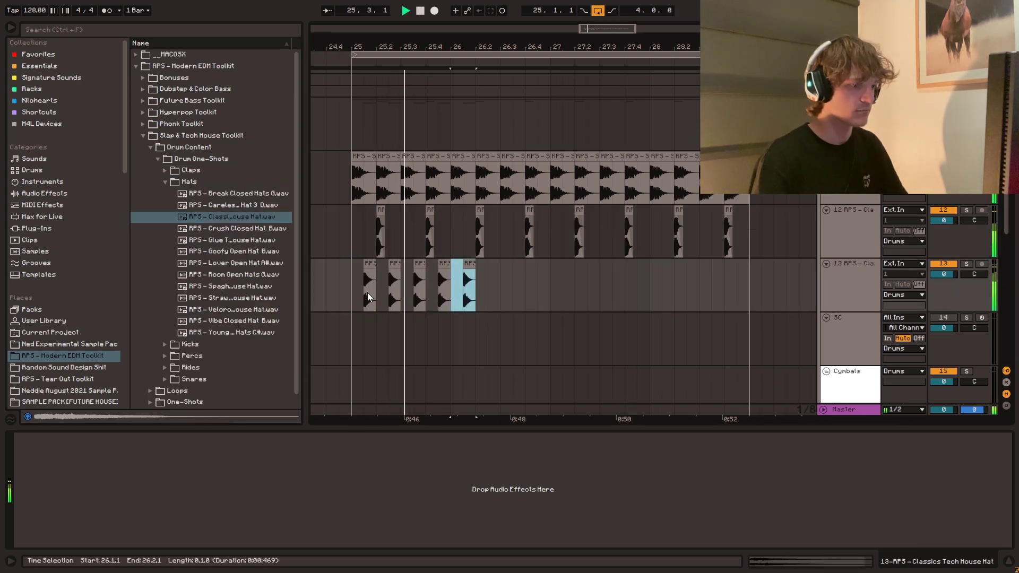
- Add another audio track with the Spaghetti Tech House Hat just before each clap, repeated through bar 28
{"action": "left_click", "coordinate": [850, 284]}
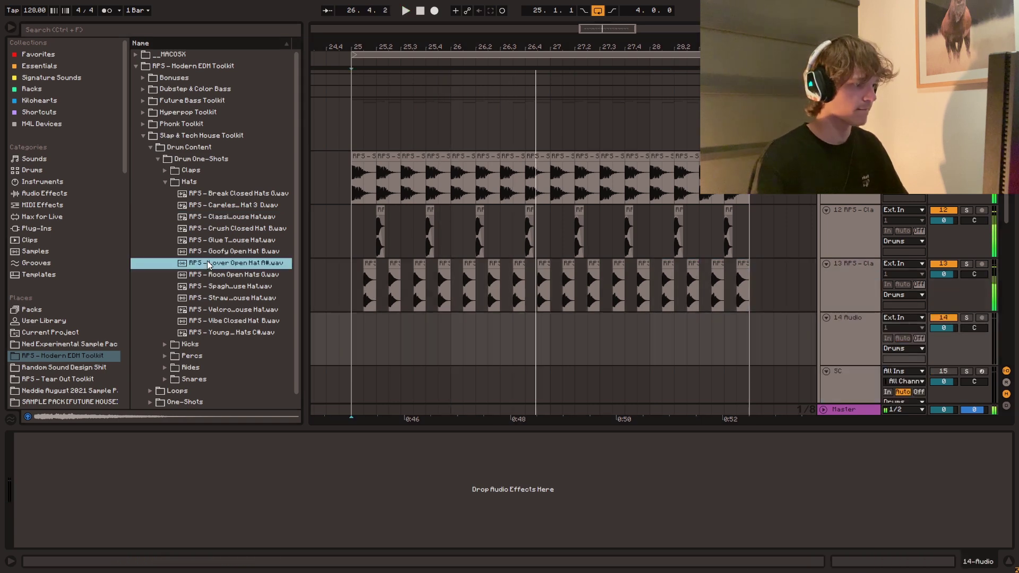
{"action": "left_click_drag", "start_coordinate": [591, 25], "coordinate": [591, 23]}
{"action": "key", "text": "ctrl+d"}
{"action": "key", "text": "ctrl+d"}
{"action": "key", "text": "ctrl+d"}
{"action": "key", "text": "ctrl+d"}
{"action": "key", "text": "ctrl+d"}
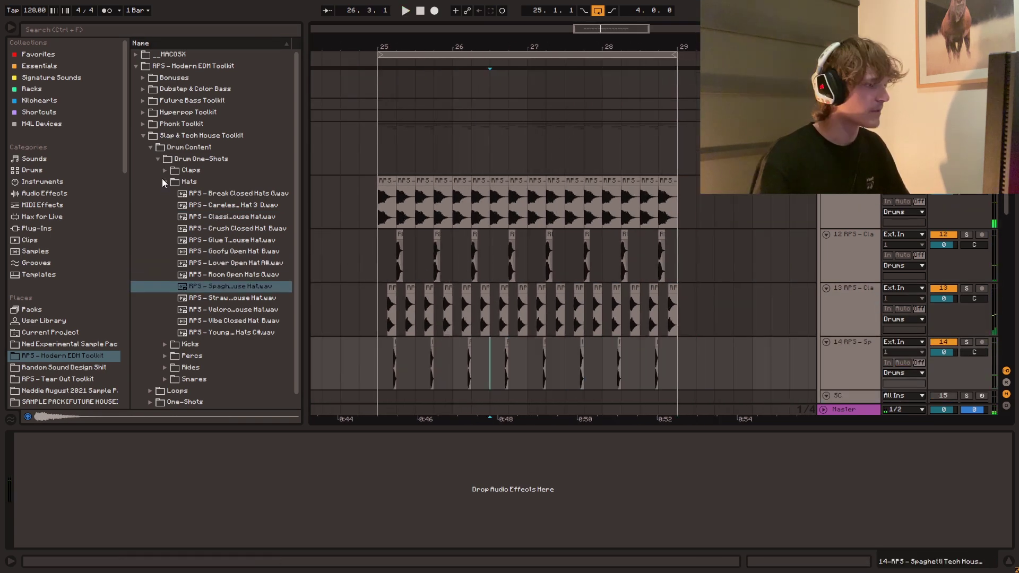
- Place RPS - Boxes Perc.wav hits late in bar 26 on a new track at -3.9 dB, duplicate the two-bar pattern to 27.1.1, and play it
{"action": "left_click", "coordinate": [164, 181]}
{"action": "left_click", "coordinate": [165, 205]}
{"action": "left_click", "coordinate": [198, 240]}
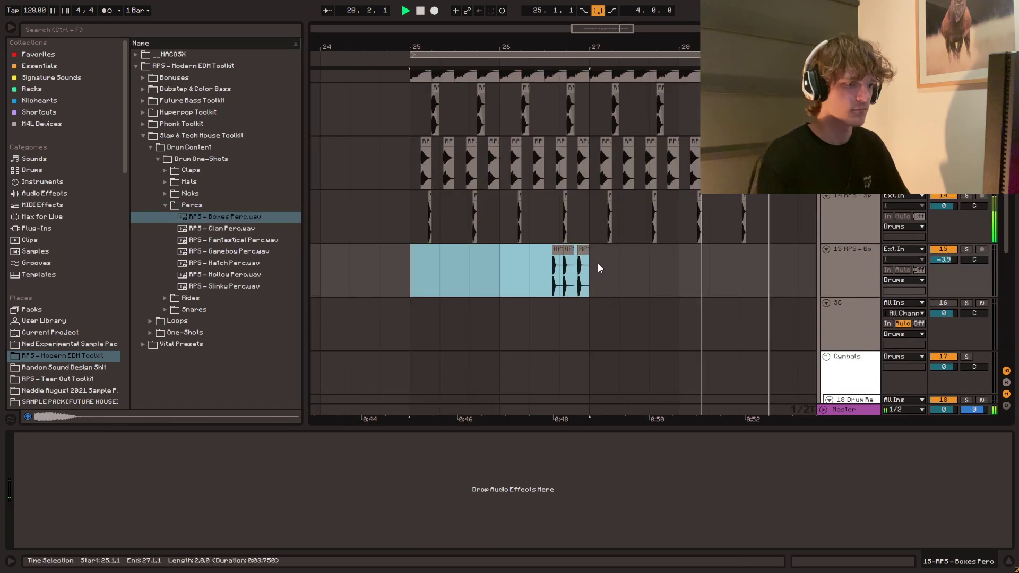
{"action": "key", "text": "ctrl+d"}
{"action": "scroll", "coordinate": [637, 300], "scroll_direction": "up", "scroll_amount": 1}
{"action": "scroll", "coordinate": [637, 306], "scroll_direction": "up", "scroll_amount": 8}
{"action": "key", "text": "space"}
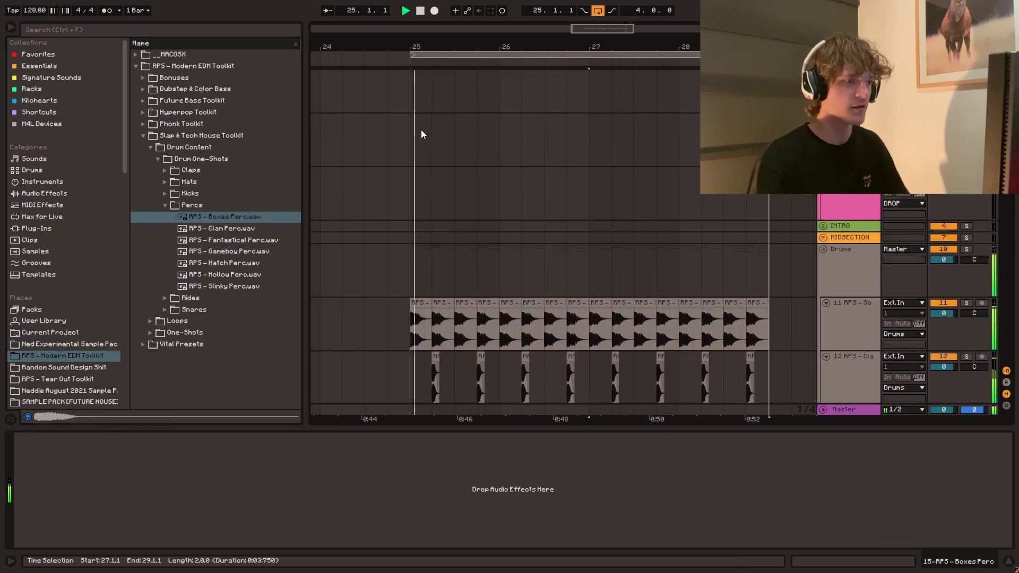
- Load Vital onto the MIDI track in the DROP group with the insert point at 25.1.1
{"action": "left_click", "coordinate": [416, 134]}
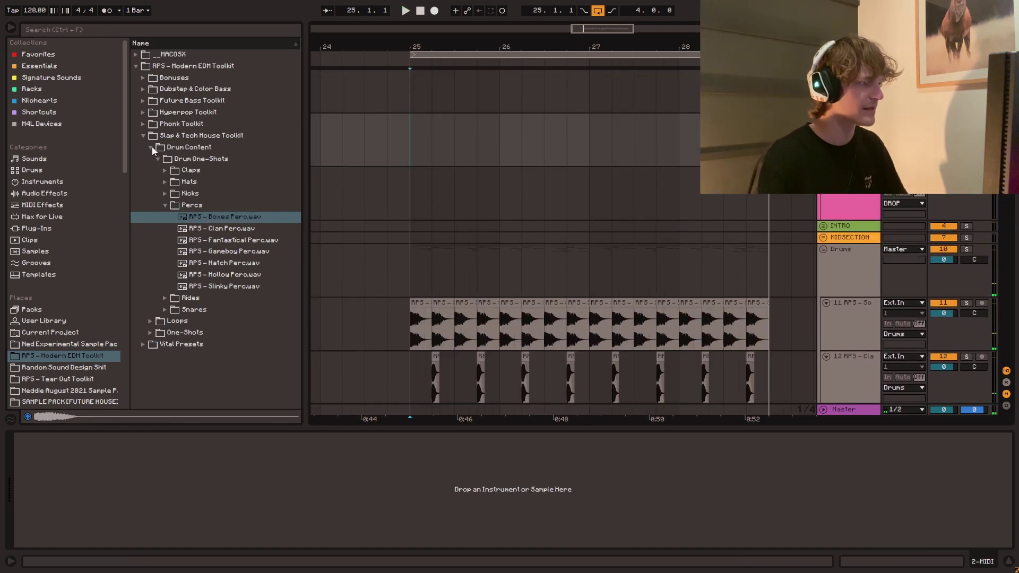
{"action": "left_click", "coordinate": [142, 137]}
{"action": "left_click", "coordinate": [43, 56]}
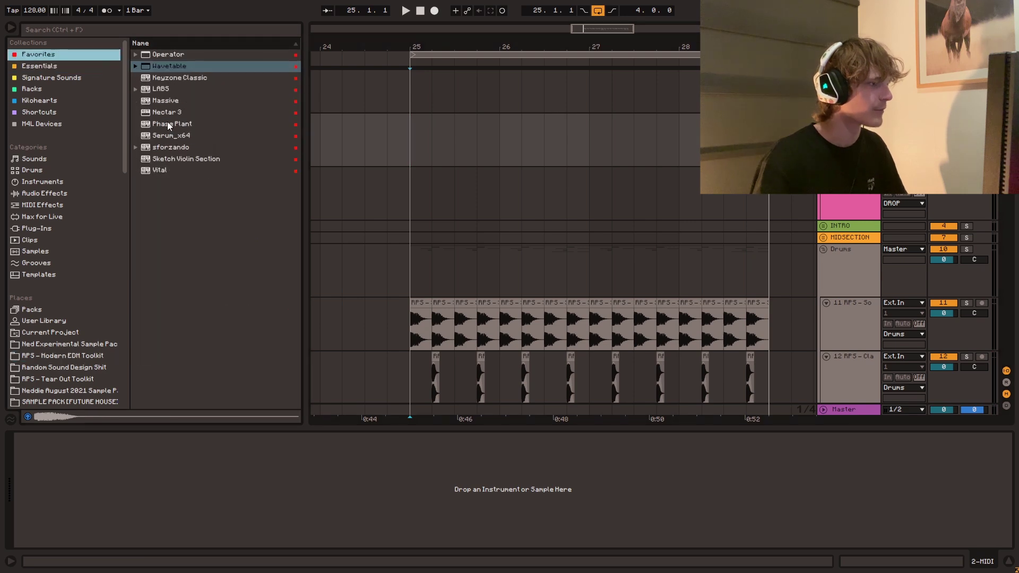
{"action": "double_click", "coordinate": [171, 169]}
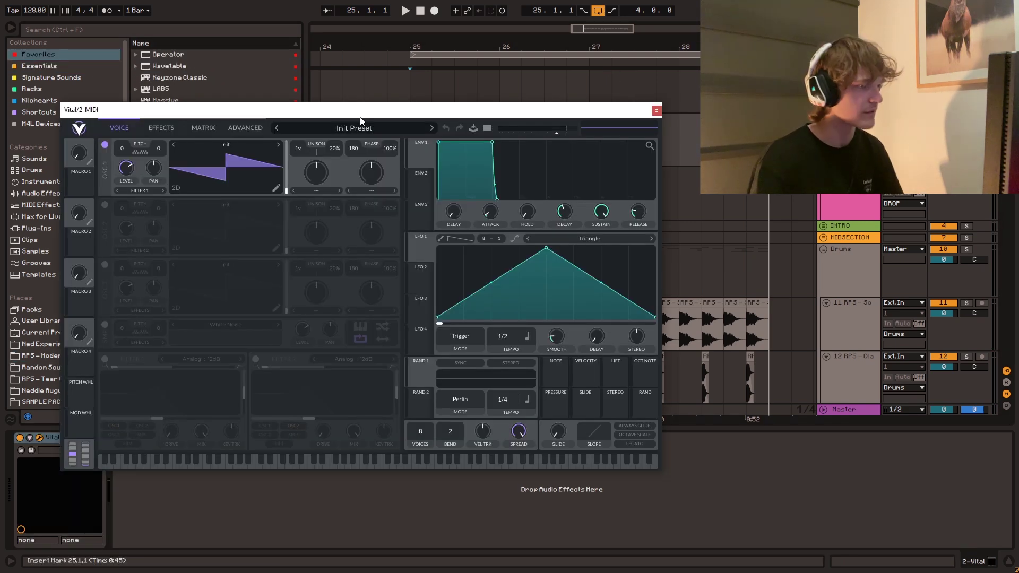
- Choose the Classic Bassline preset from RPS - Modern EDM Techno in Vital and add a four-bar bass clip at 25.1.1
{"action": "left_click", "coordinate": [359, 127]}
{"action": "scroll", "coordinate": [194, 415], "scroll_direction": "down", "scroll_amount": 3}
{"action": "left_click", "coordinate": [199, 420]}
{"action": "scroll", "coordinate": [205, 404], "scroll_direction": "up", "scroll_amount": 2}
{"action": "scroll", "coordinate": [205, 404], "scroll_direction": "down", "scroll_amount": 2}
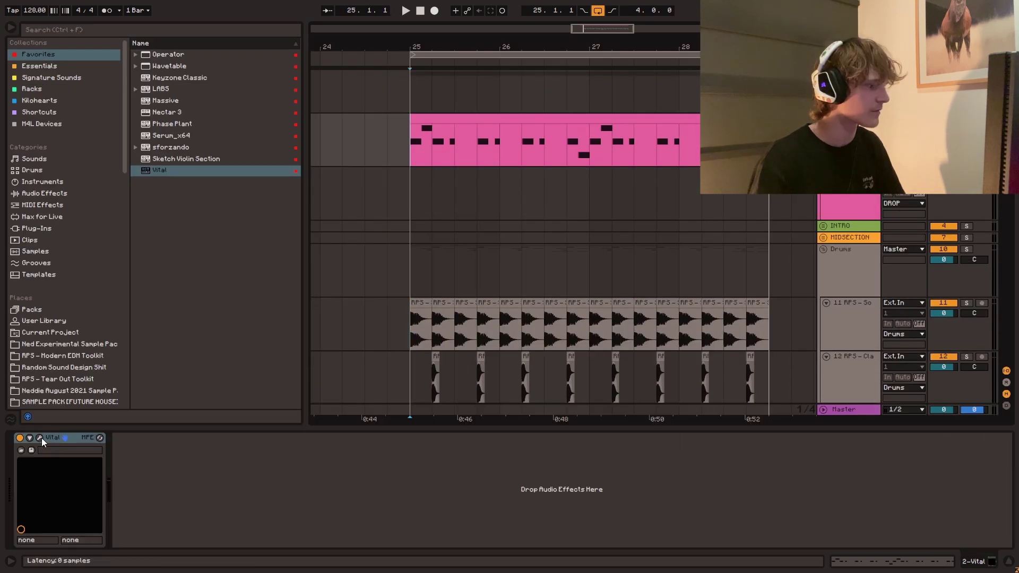
- Switch Vital to the Deepest Vibes preset, play it with the drums, and select 25.1.1 to 29.1.1 on the SC track
{"action": "left_click", "coordinate": [41, 439]}
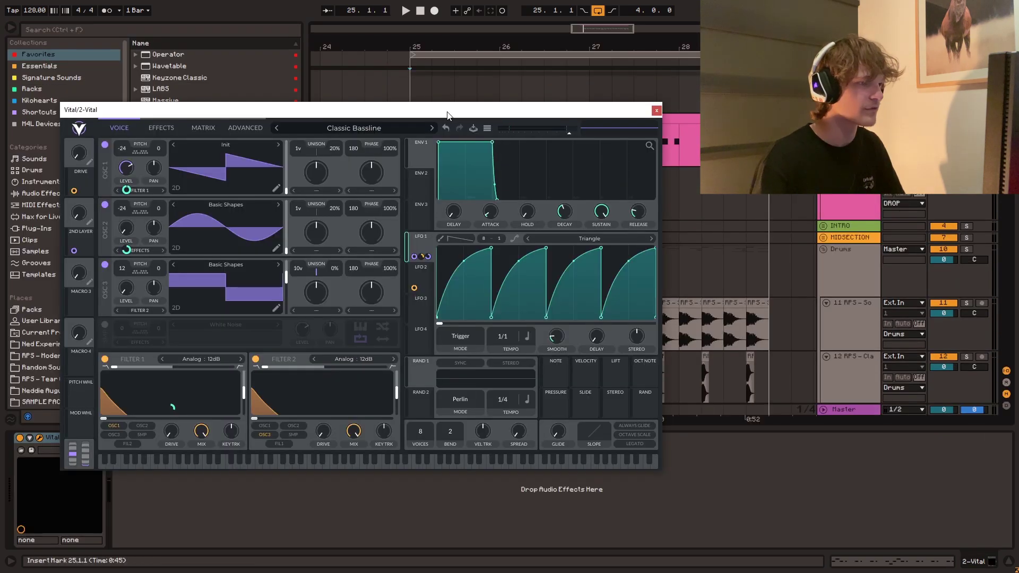
{"action": "left_click", "coordinate": [369, 127]}
{"action": "left_click", "coordinate": [373, 210]}
{"action": "key", "text": "space"}
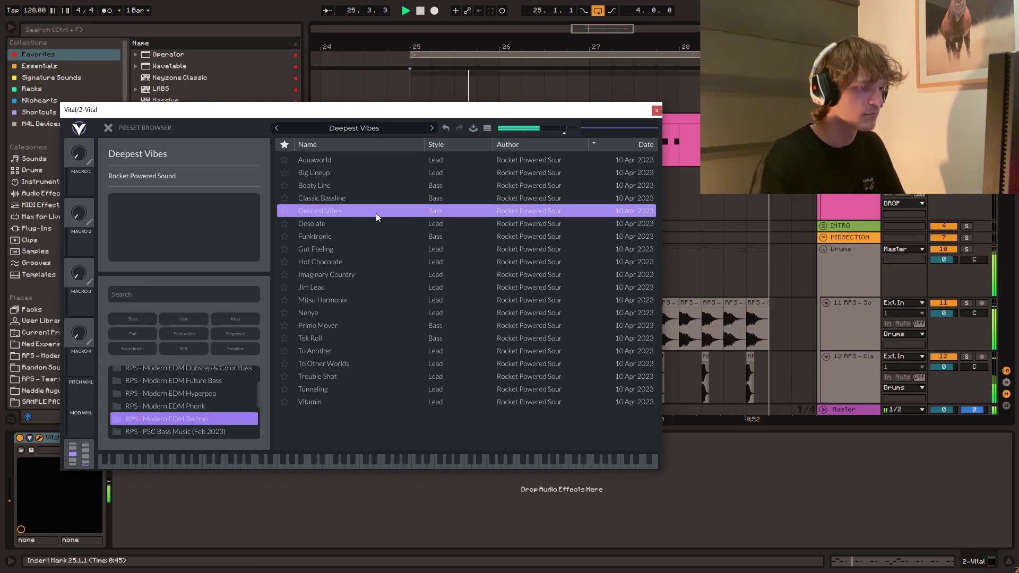
{"action": "left_click", "coordinate": [366, 128]}
{"action": "left_click", "coordinate": [656, 110]}
{"action": "key", "text": "space"}
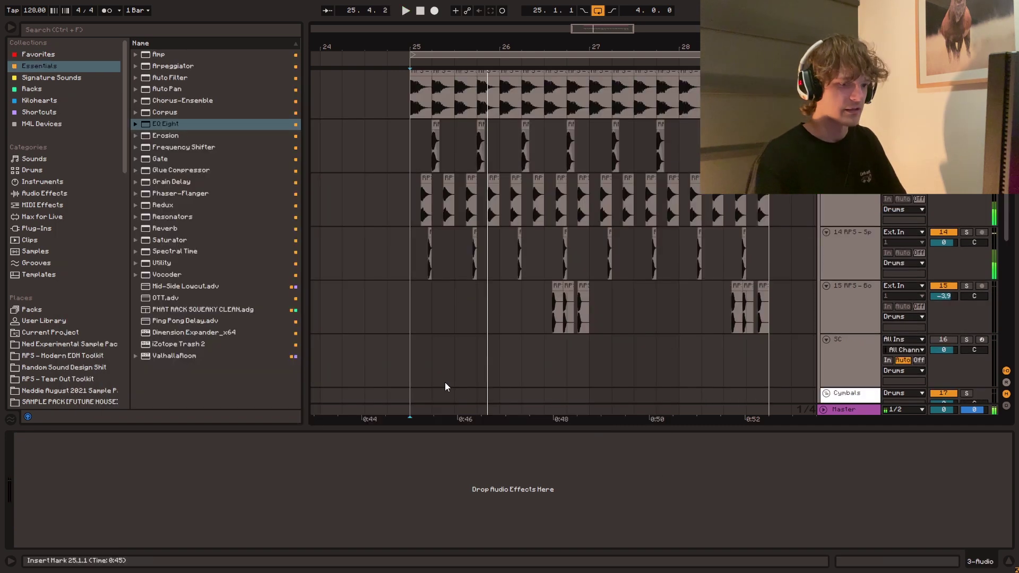
{"action": "left_click_drag", "start_coordinate": [411, 361], "coordinate": [769, 361]}
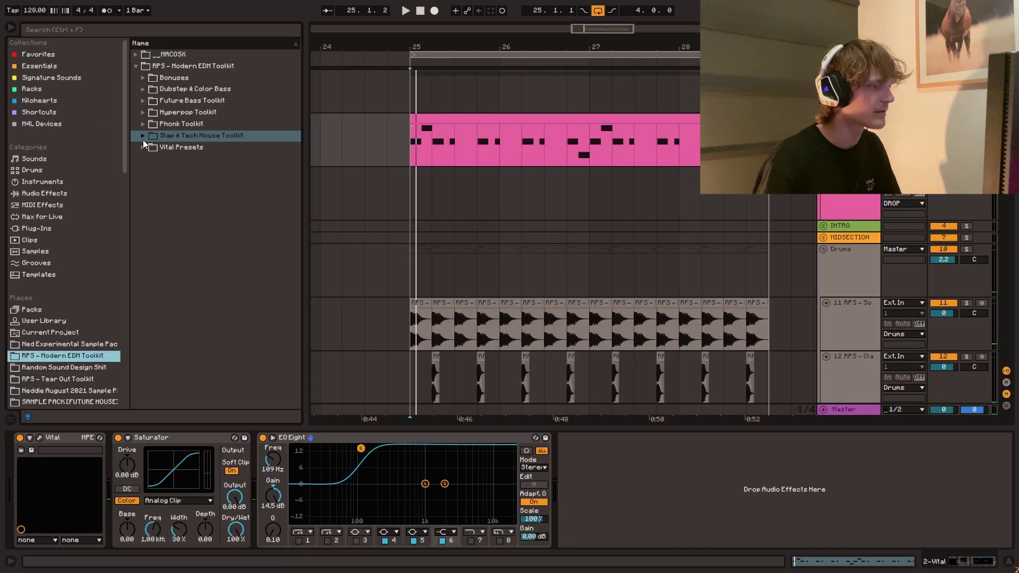
- Audition the samples in the Synth One Shot folder of the Slap & Tech House Toolkit
{"action": "left_click", "coordinate": [143, 137]}
{"action": "left_click", "coordinate": [165, 206]}
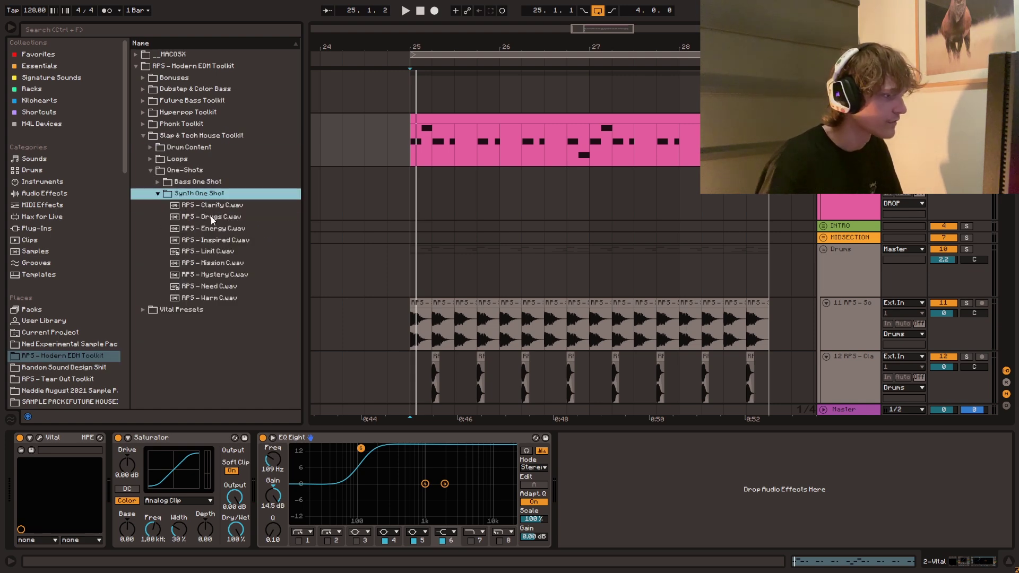
{"action": "key", "text": "Down"}
{"action": "key", "text": "Down"}
{"action": "key", "text": "Down"}
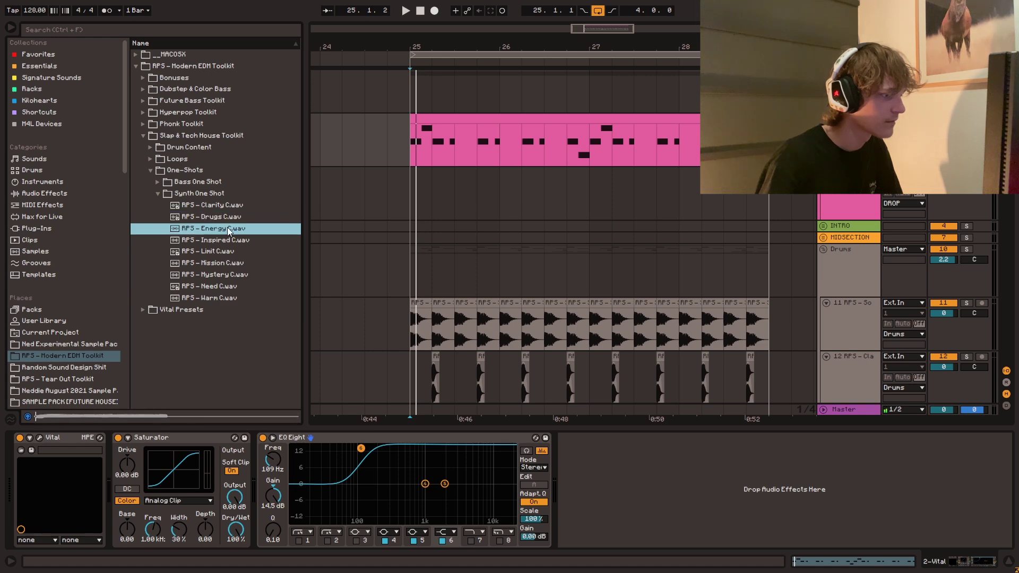
{"action": "key", "text": "Down"}
{"action": "key", "text": "Down"}
{"action": "key", "text": "Down"}
{"action": "key", "text": "Down"}
{"action": "key", "text": "Down"}
{"action": "key", "text": "Down"}
- Place RPS - Mystery C.wav at 25.1.1 on the audio track below the bass
{"action": "key", "text": "Up"}
{"action": "key", "text": "Up"}
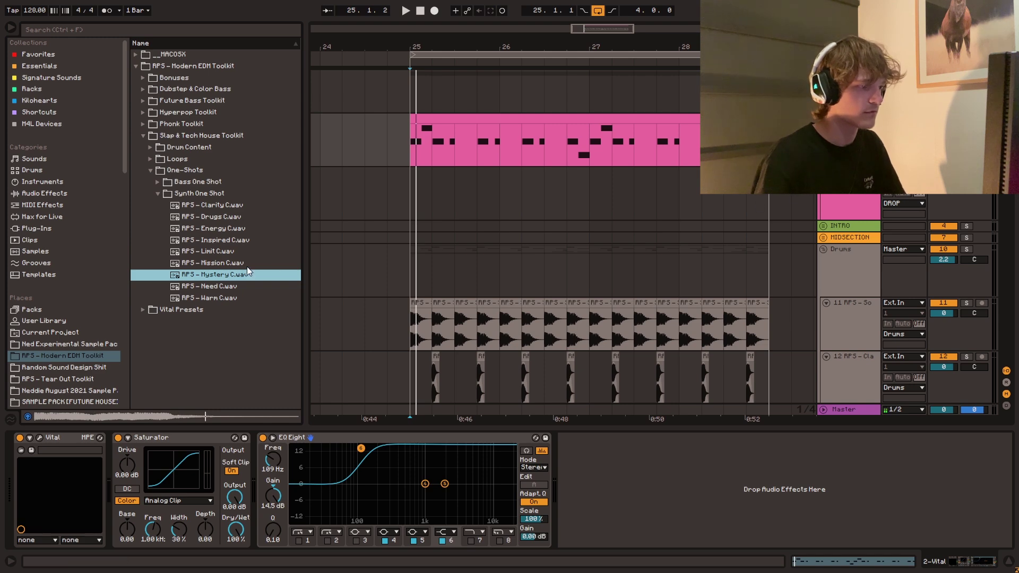
{"action": "left_click_drag", "start_coordinate": [397, 260], "coordinate": [414, 191]}
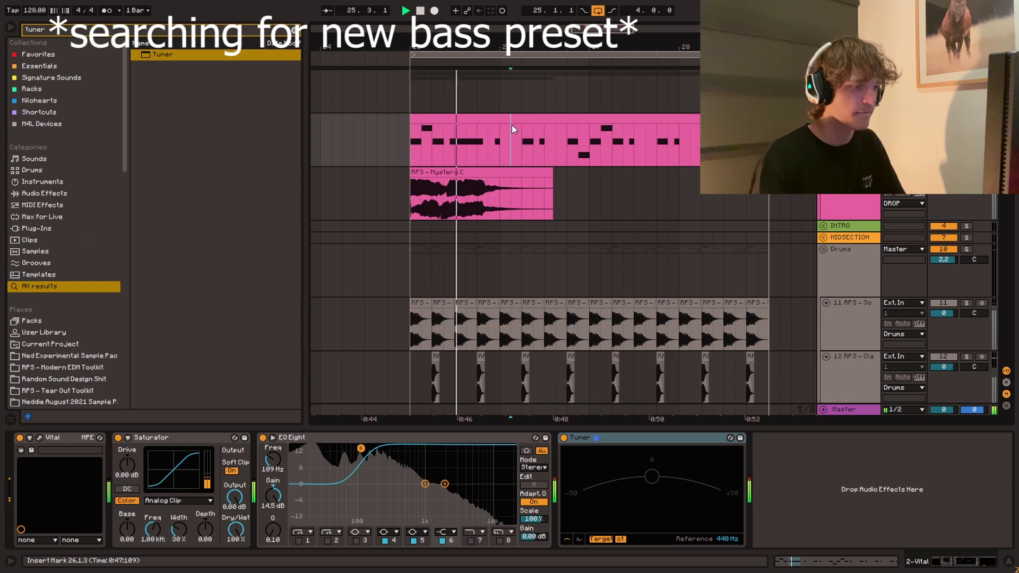
- Lengthen the short F1 notes in the bass clip into sustained notes and play the loop
{"action": "double_click", "coordinate": [512, 125]}
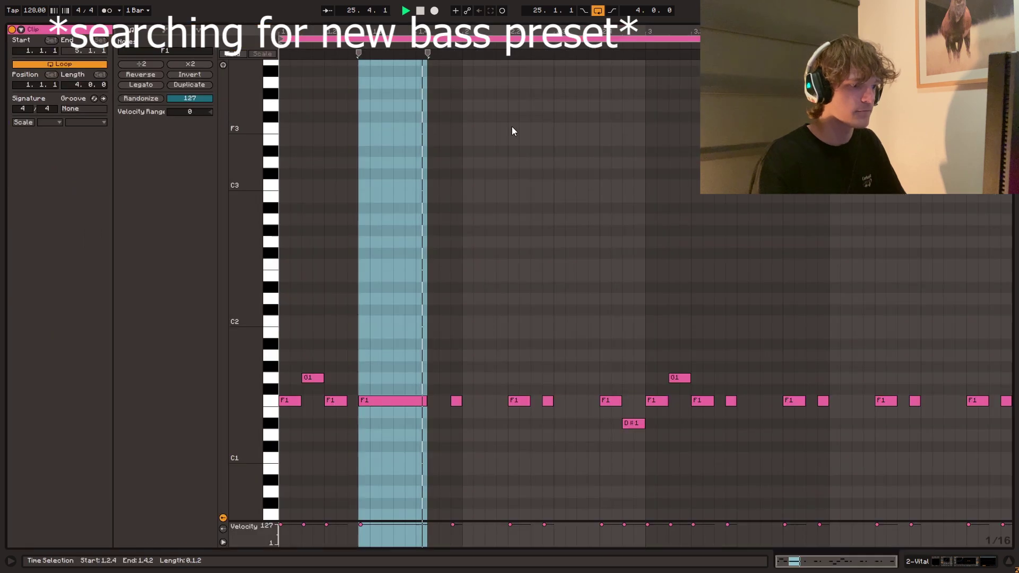
{"action": "scroll", "coordinate": [456, 219], "scroll_direction": "up", "scroll_amount": 4}
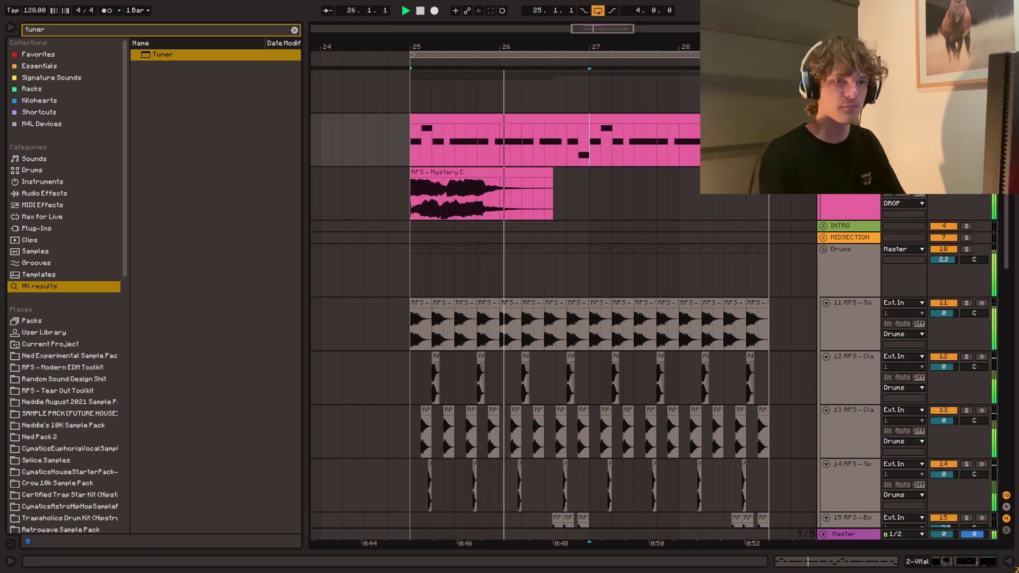
{"action": "key", "text": "Return"}
{"action": "left_click", "coordinate": [413, 141]}
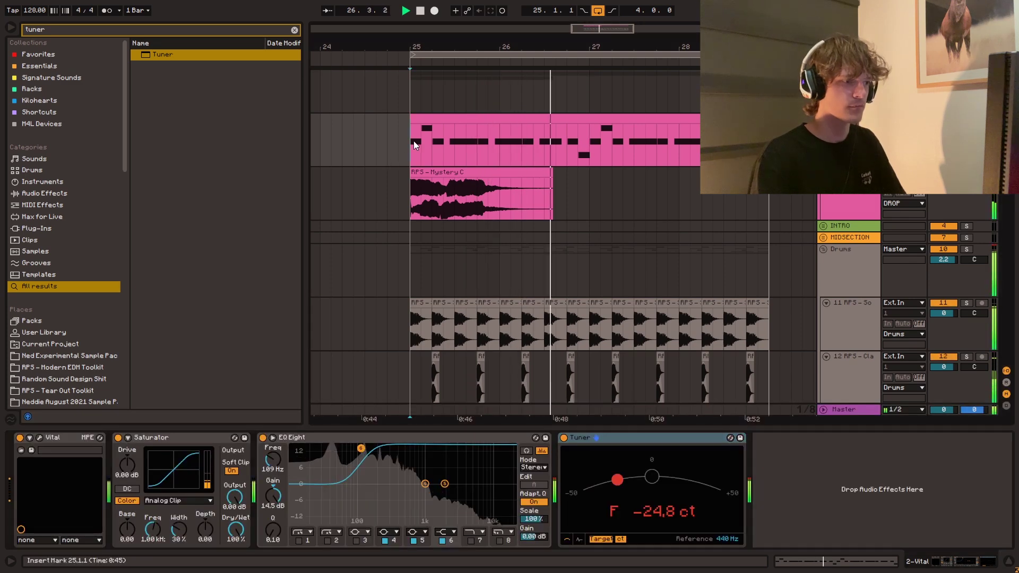
{"action": "key", "text": "Delete"}
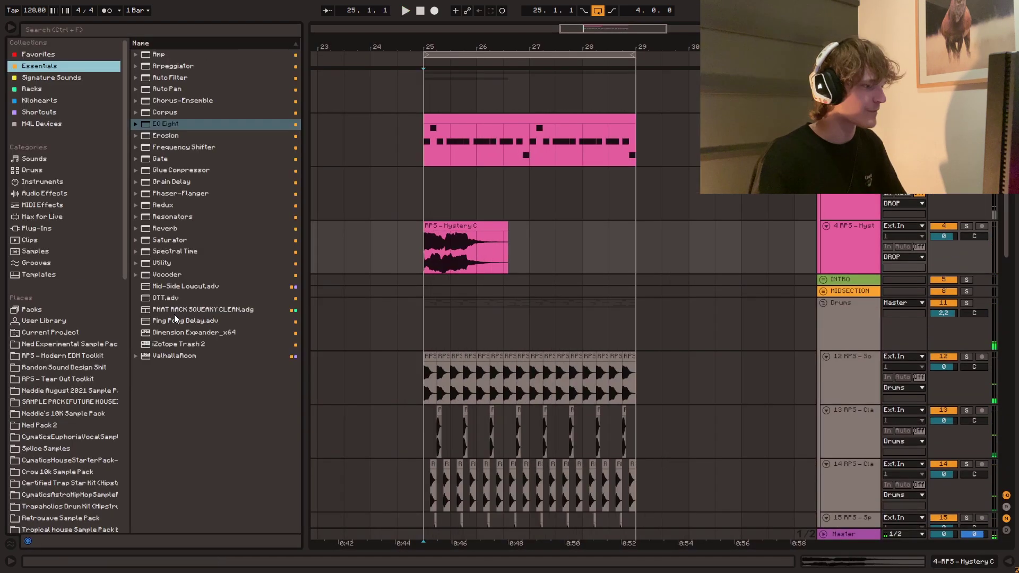
- Add the Ping Pong Delay preset to the Mystery C track with 35% dry/wet
{"action": "left_click", "coordinate": [186, 320]}
{"action": "key", "text": "Return"}
{"action": "left_click_drag", "start_coordinate": [158, 486], "coordinate": [161, 487]}
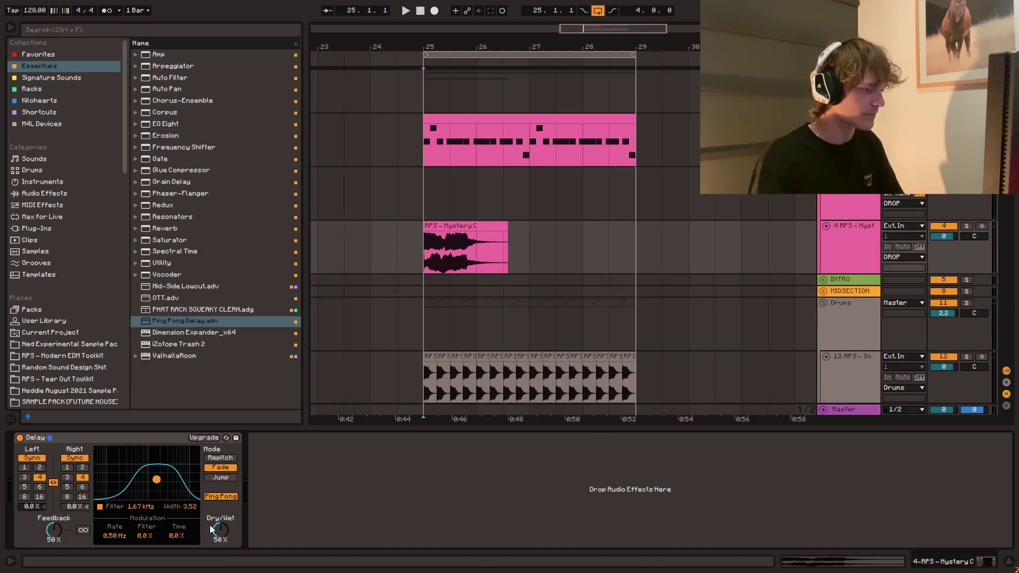
- Turn off the loop and duplicate the whole four-bar section of all tracks to 29.1.1
{"action": "left_click", "coordinate": [598, 10]}
{"action": "left_click", "coordinate": [428, 96]}
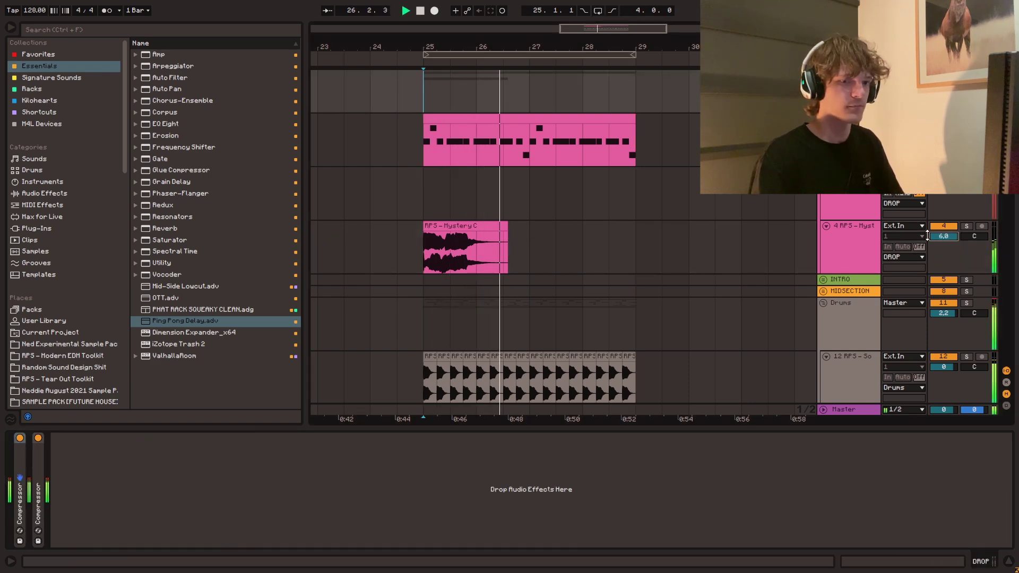
{"action": "key", "text": "ctrl+a"}
{"action": "key", "text": "ctrl+d"}
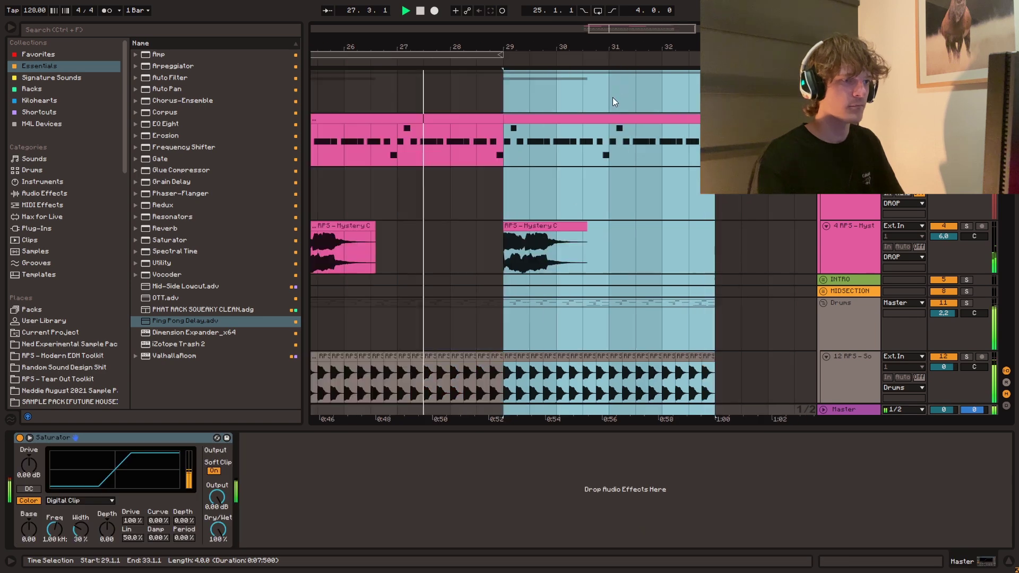
- Place RPS - Clarity C.wav in bar 28 on a new audio track below Mystery C, transposed up 5 semitones
{"action": "left_click_drag", "start_coordinate": [479, 47], "coordinate": [498, 239]}
{"action": "left_click", "coordinate": [414, 247]}
{"action": "key", "text": "space"}
{"action": "scroll", "coordinate": [587, 249], "scroll_direction": "down", "scroll_amount": 3}
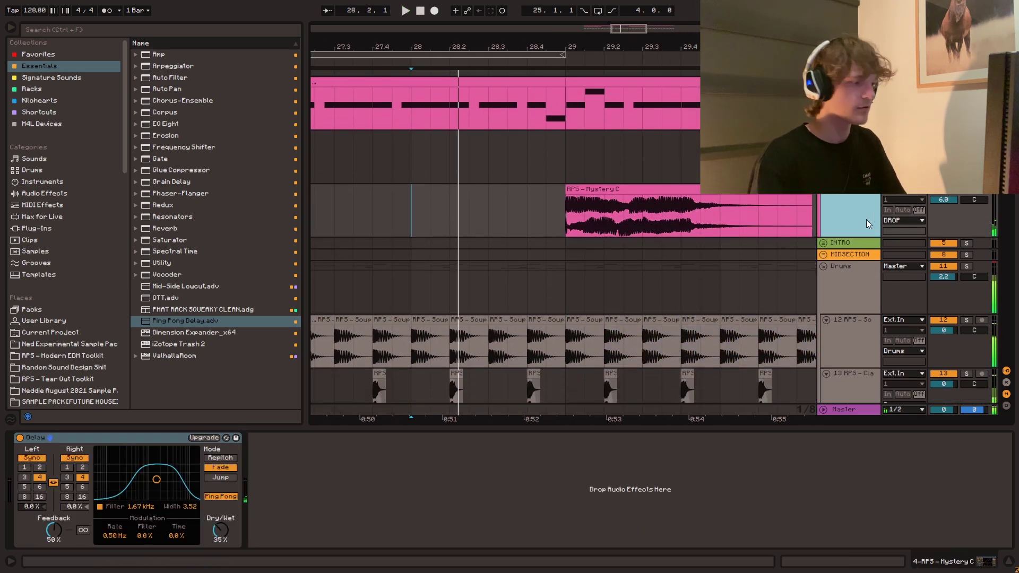
{"action": "key", "text": "ctrl+t"}
{"action": "left_click", "coordinate": [72, 354]}
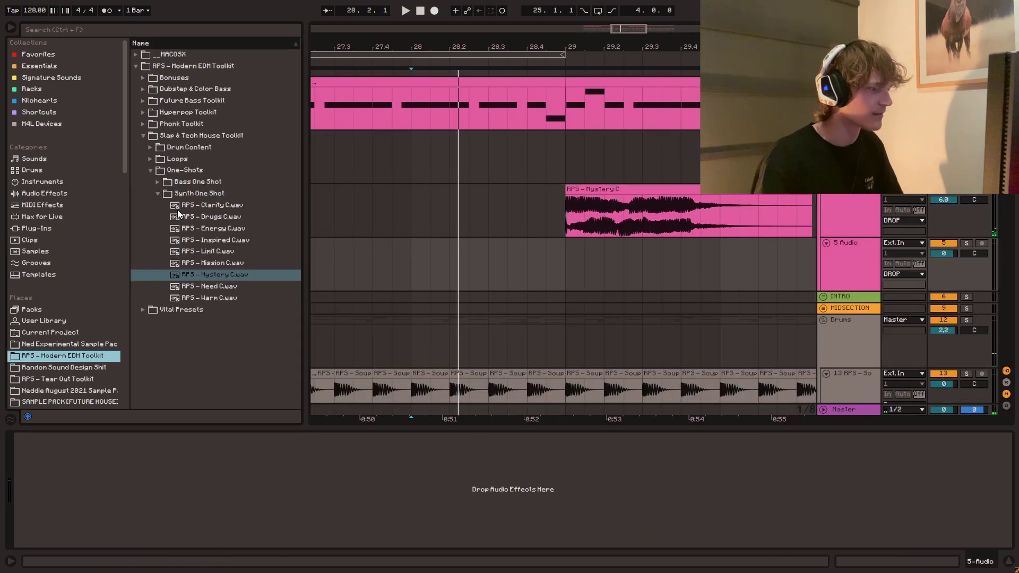
{"action": "left_click", "coordinate": [211, 205]}
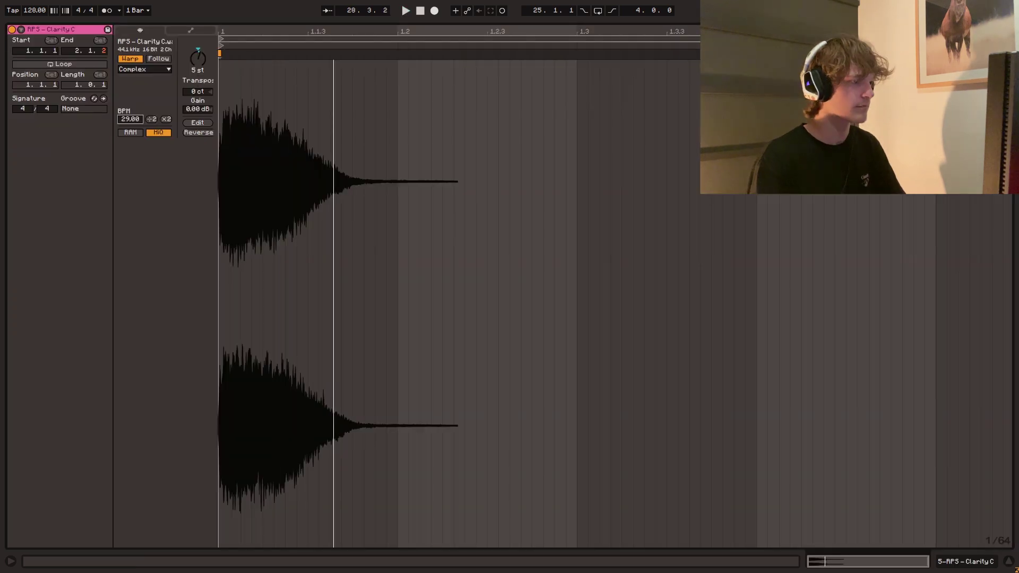
- Set the Clarity C clip's warp tempo to 21 BPM and play the section from 28.1.1
{"action": "left_click_drag", "start_coordinate": [130, 119], "coordinate": [130, 124]}
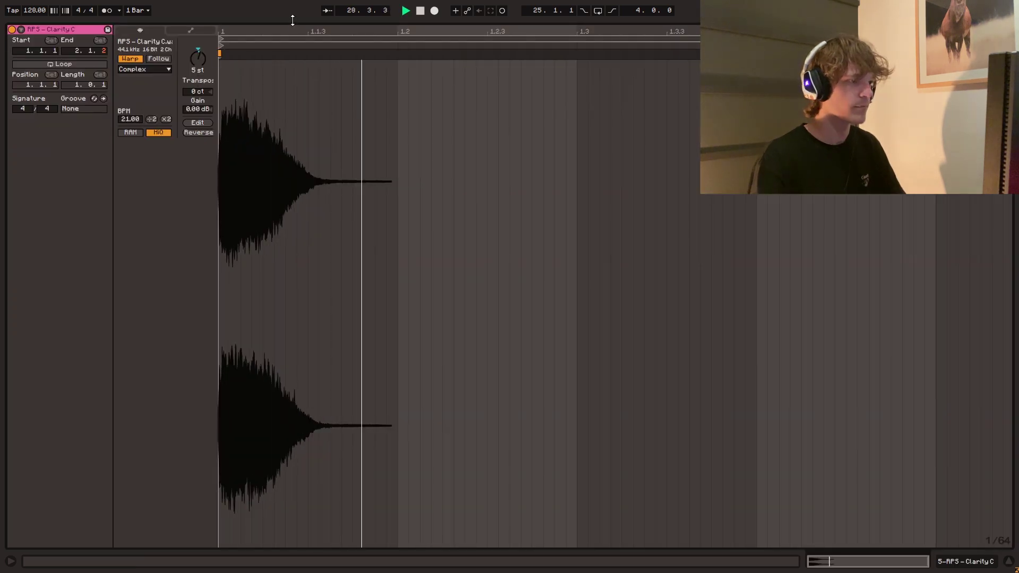
{"action": "left_click", "coordinate": [384, 278]}
{"action": "key", "text": "space"}
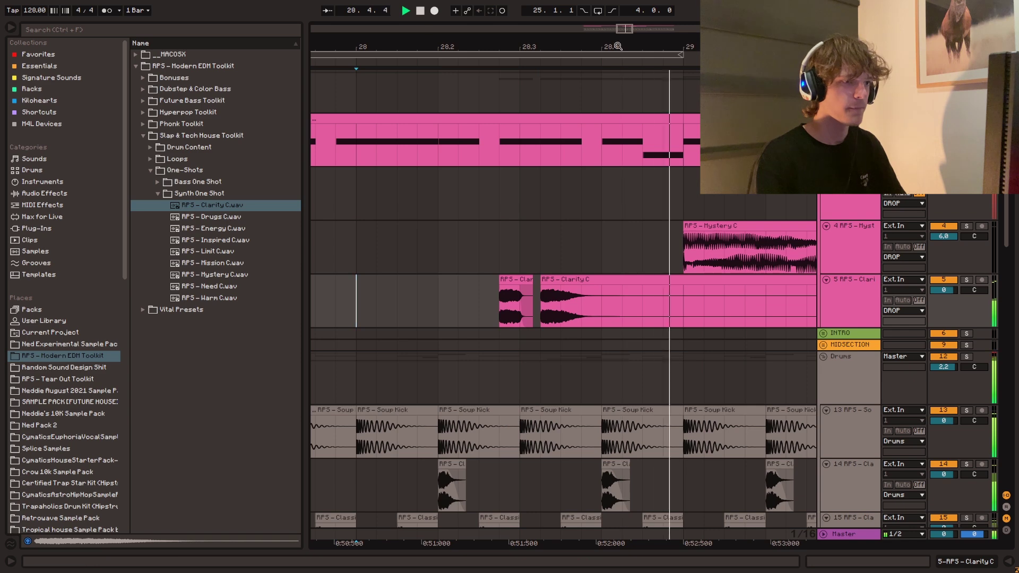
- Delete the tail of the second Clarity C hit after 28.4.1 and stop playback
{"action": "left_click_drag", "start_coordinate": [575, 47], "coordinate": [568, 16]}
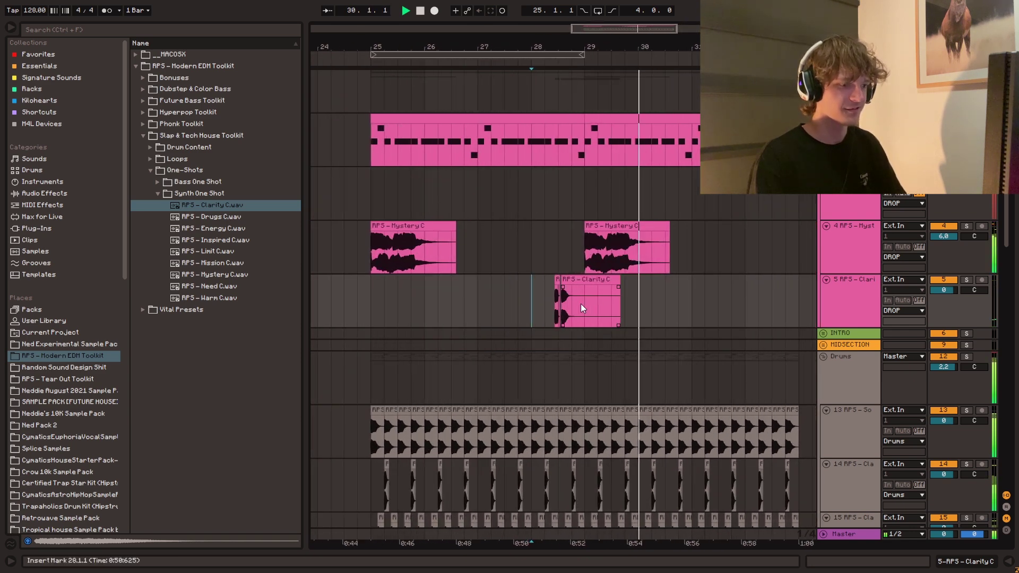
{"action": "left_click_drag", "start_coordinate": [628, 309], "coordinate": [571, 306]}
{"action": "key", "text": "Delete"}
{"action": "key", "text": "space"}
- Add EQ Eight after the ping pong delay on the Mystery C track
{"action": "left_click", "coordinate": [371, 250]}
{"action": "left_click", "coordinate": [858, 234]}
{"action": "key", "text": "ctrl+alt+l"}
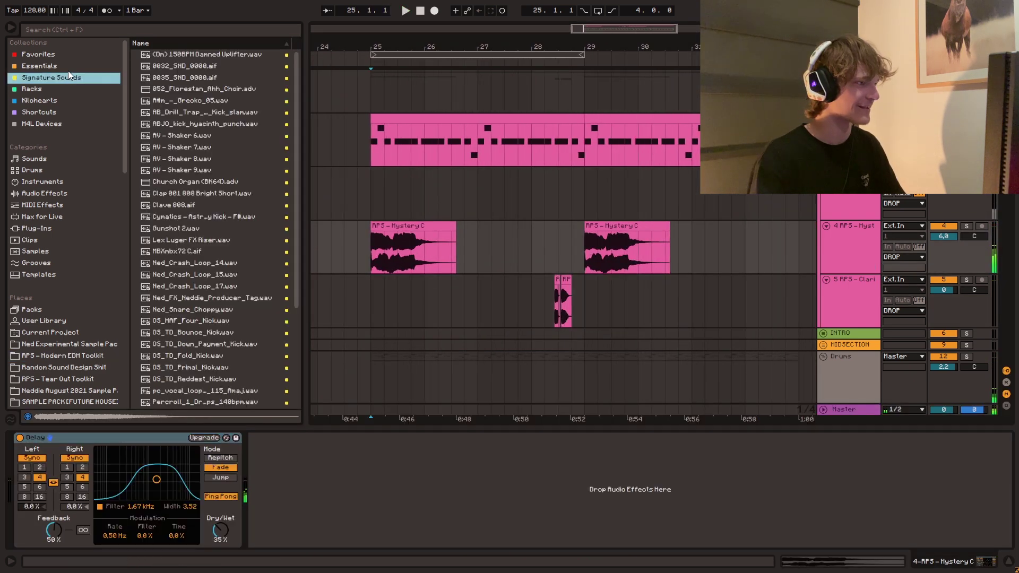
{"action": "left_click", "coordinate": [59, 67]}
{"action": "left_click_drag", "start_coordinate": [182, 123], "coordinate": [326, 454]}
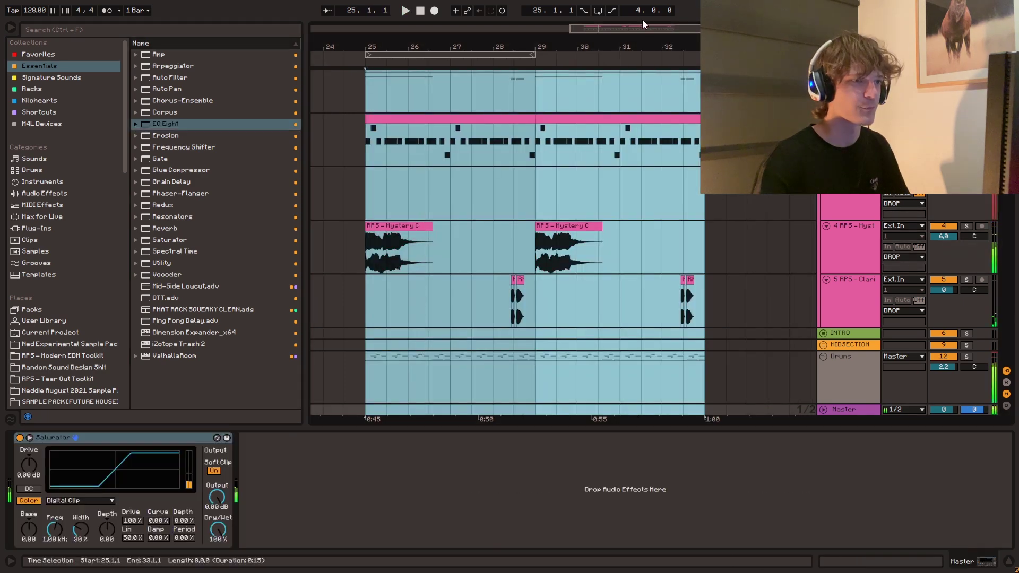
- Search the library for "vocal pc" and place pc_vocal_loop_victoria_115_C#min at 33.1.1 on the new audio track, transposed up 4 semitones
{"action": "left_click_drag", "start_coordinate": [642, 24], "coordinate": [607, 16]}
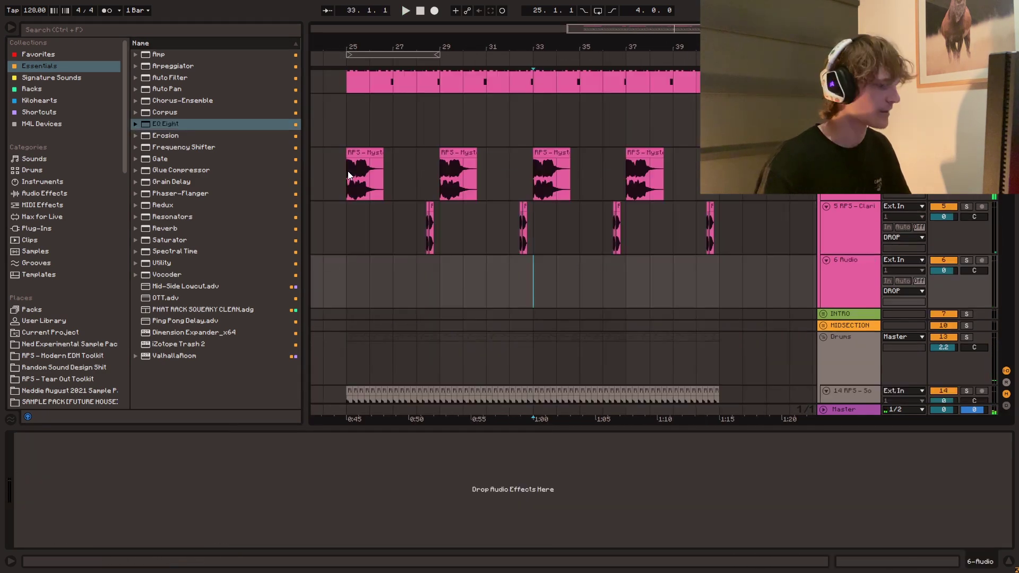
{"action": "key", "text": "ctrl+f"}
{"action": "type", "text": "v"}
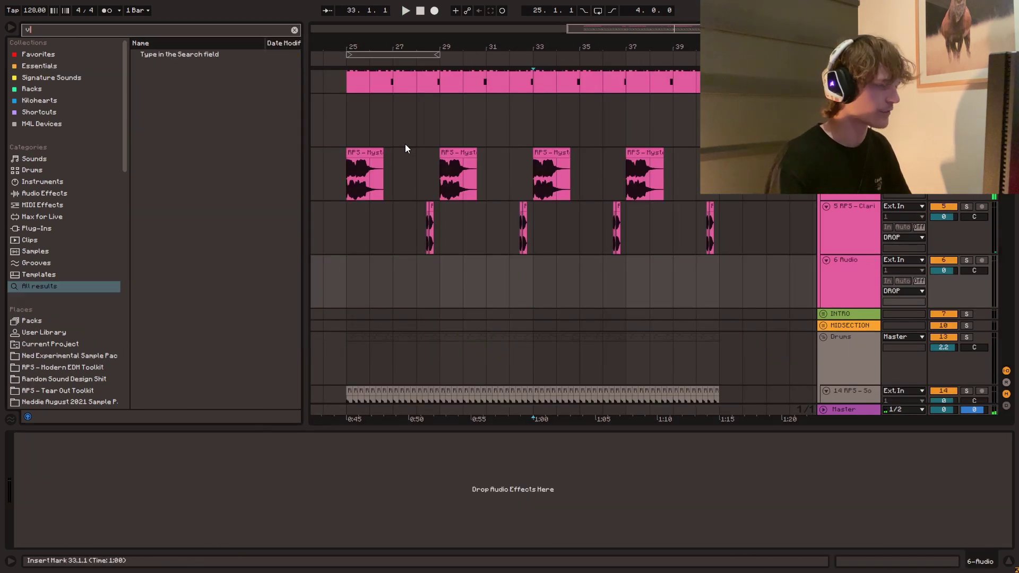
{"action": "type", "text": "ocal pc"}
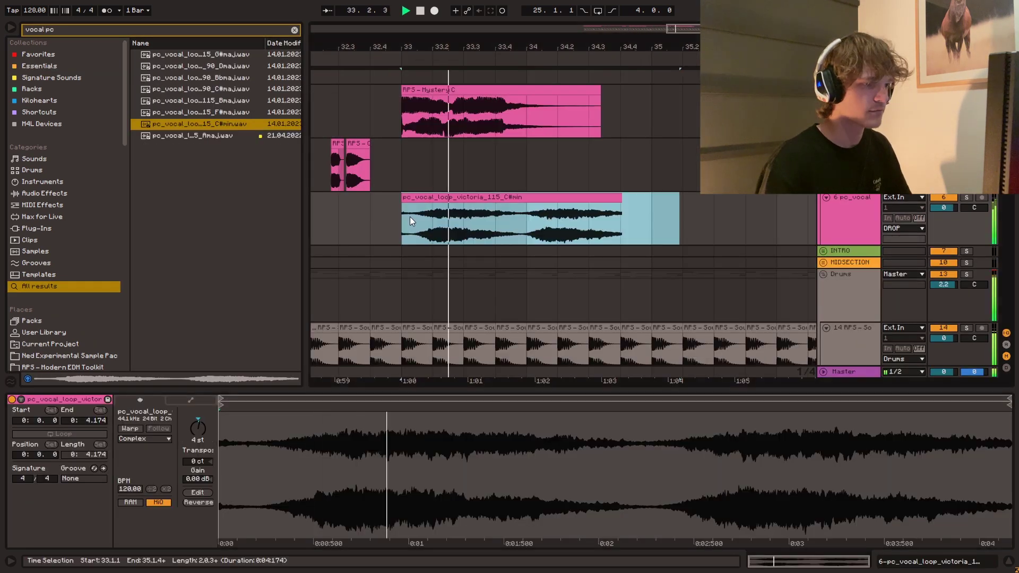
- Repeat a one-beat slice of the vocal loop from 33.1.1 to 41.1.1 and set the vocal track's volume to about -5.2 dB
{"action": "scroll", "coordinate": [402, 250], "scroll_direction": "up", "scroll_amount": 2}
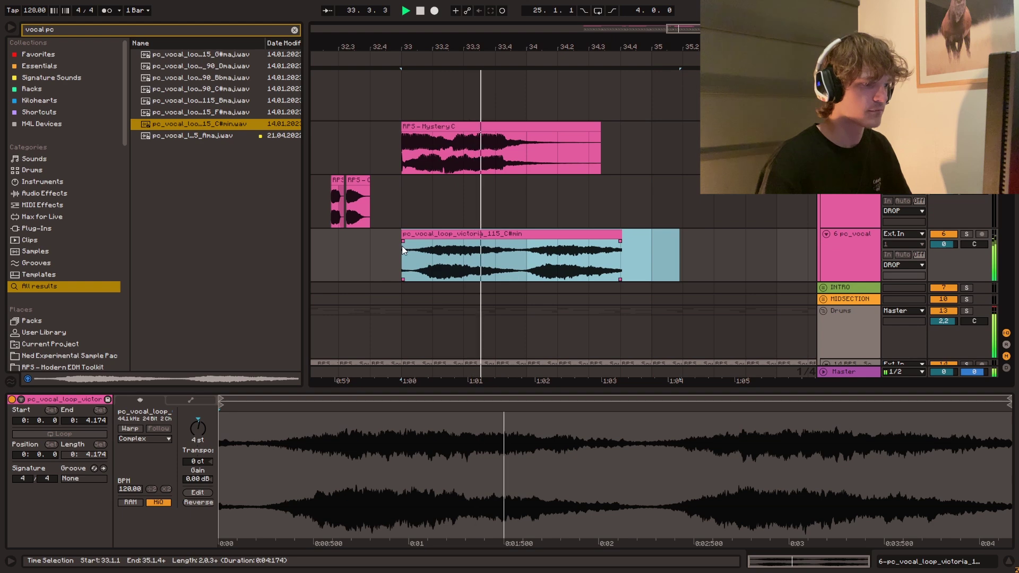
{"action": "left_click", "coordinate": [403, 249]}
{"action": "double_click", "coordinate": [858, 256]}
{"action": "left_click_drag", "start_coordinate": [944, 244], "coordinate": [943, 255]}
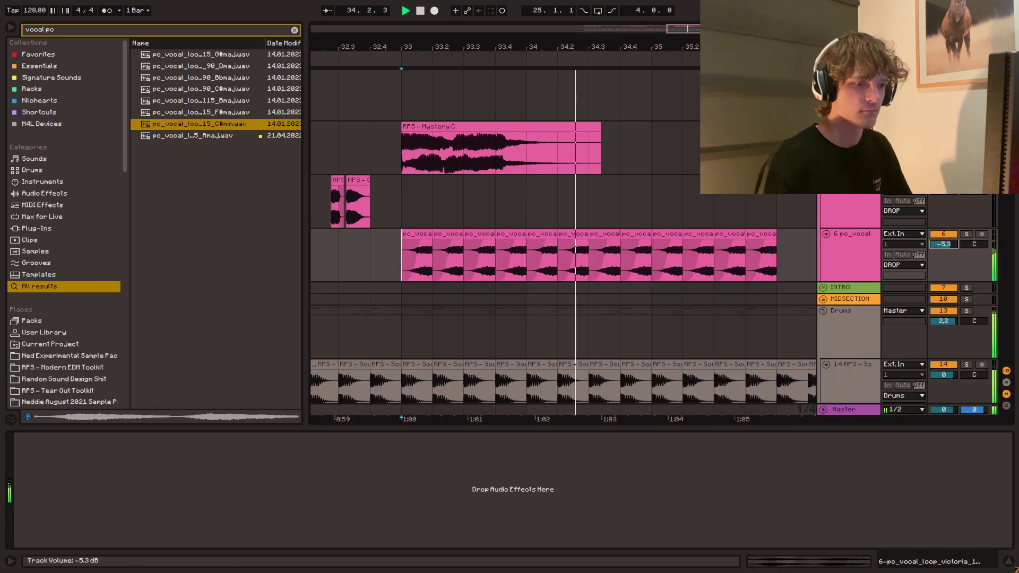
{"action": "left_click_drag", "start_coordinate": [775, 256], "coordinate": [660, 256]}
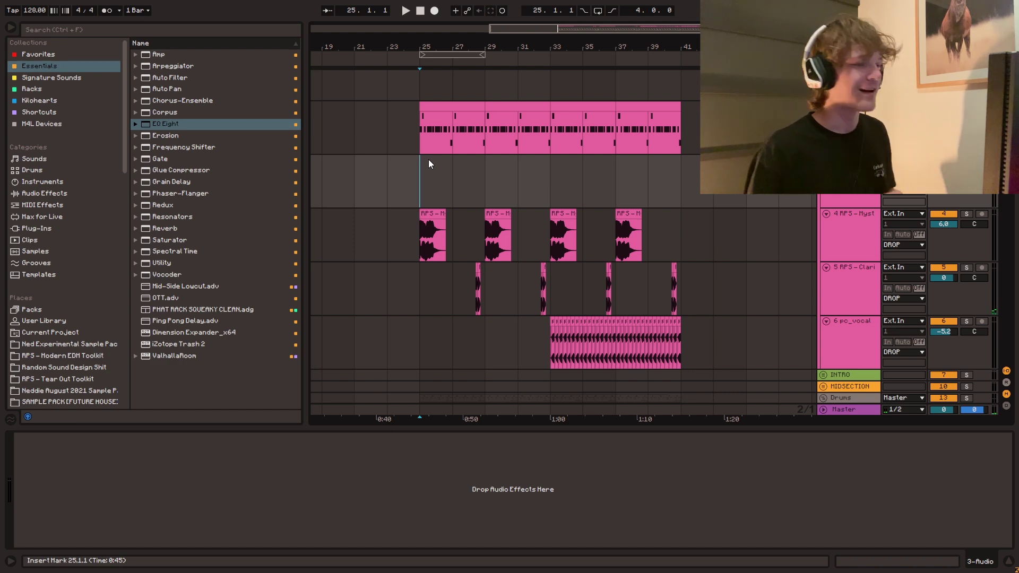
{"action": "scroll", "coordinate": [428, 160], "scroll_direction": "up", "scroll_amount": 1}
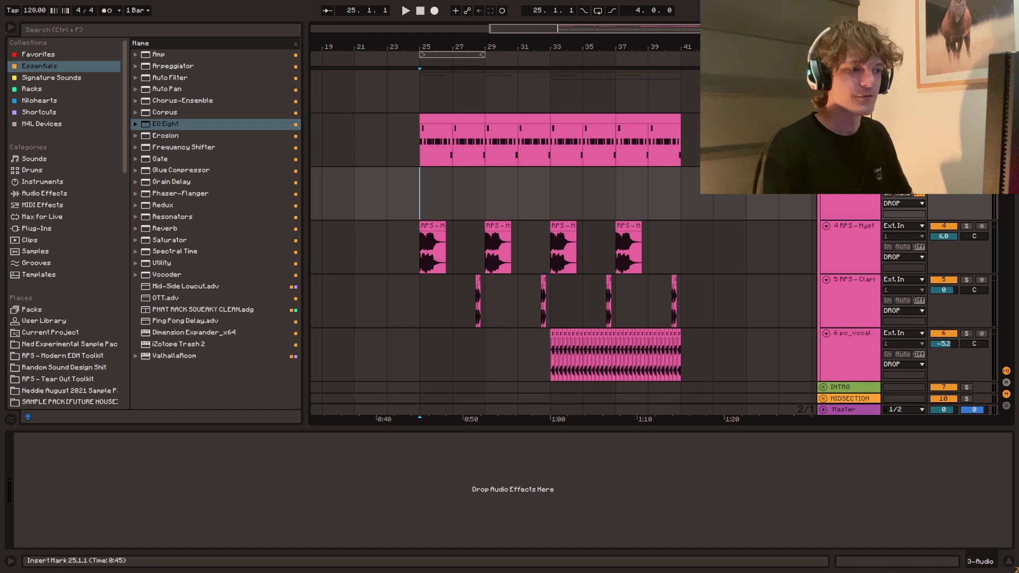
{"action": "scroll", "coordinate": [452, 221], "scroll_direction": "down", "scroll_amount": 4}
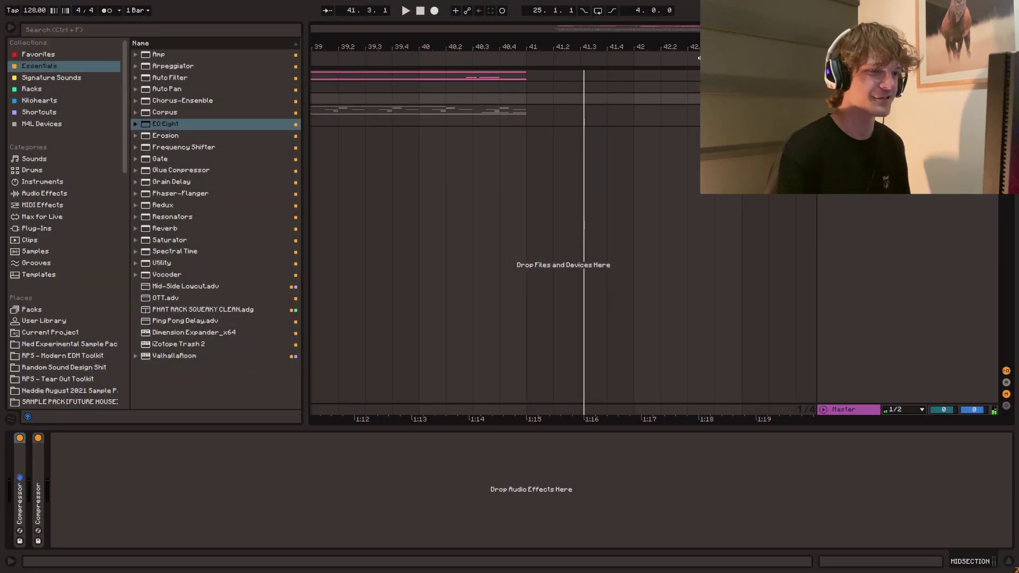
{"action": "left_click_drag", "start_coordinate": [700, 52], "coordinate": [700, 11]}
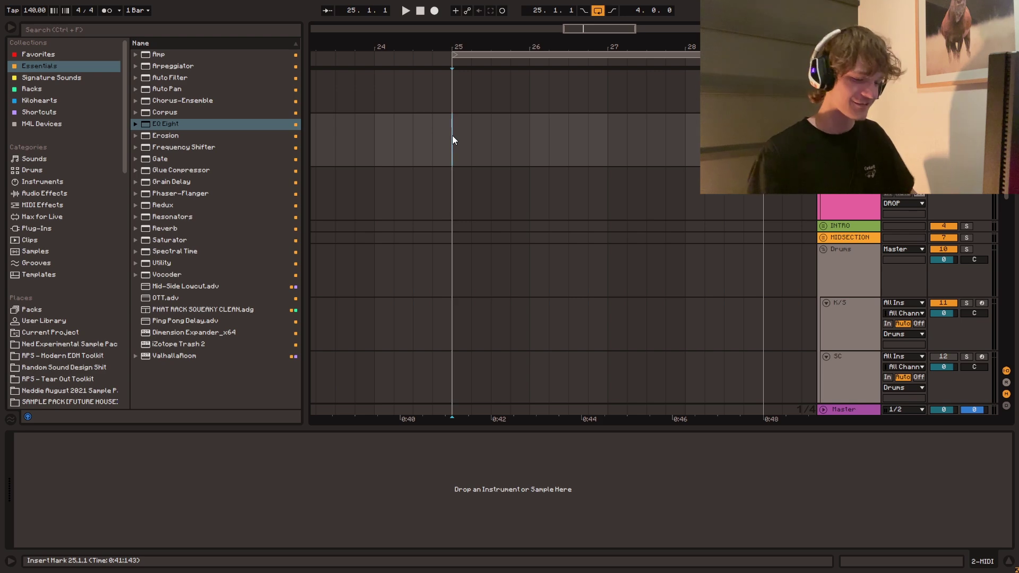
- Browse the Dubstep & Color Bass content of RPS - Modern EDM Toolkit, including the Dubstep Toolkit one-shots
{"action": "left_click", "coordinate": [63, 356]}
{"action": "left_click", "coordinate": [142, 89]}
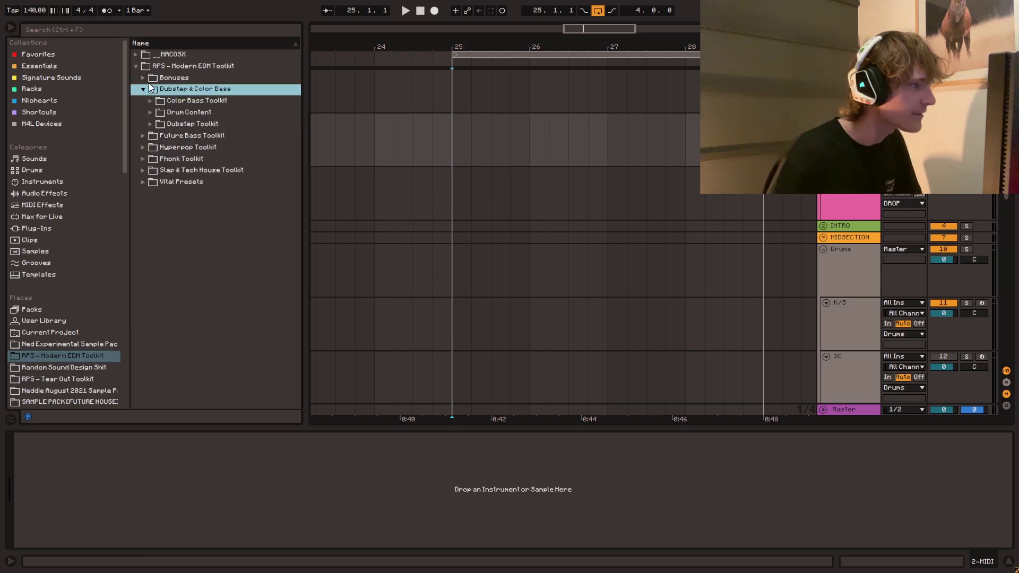
{"action": "left_click", "coordinate": [150, 125]}
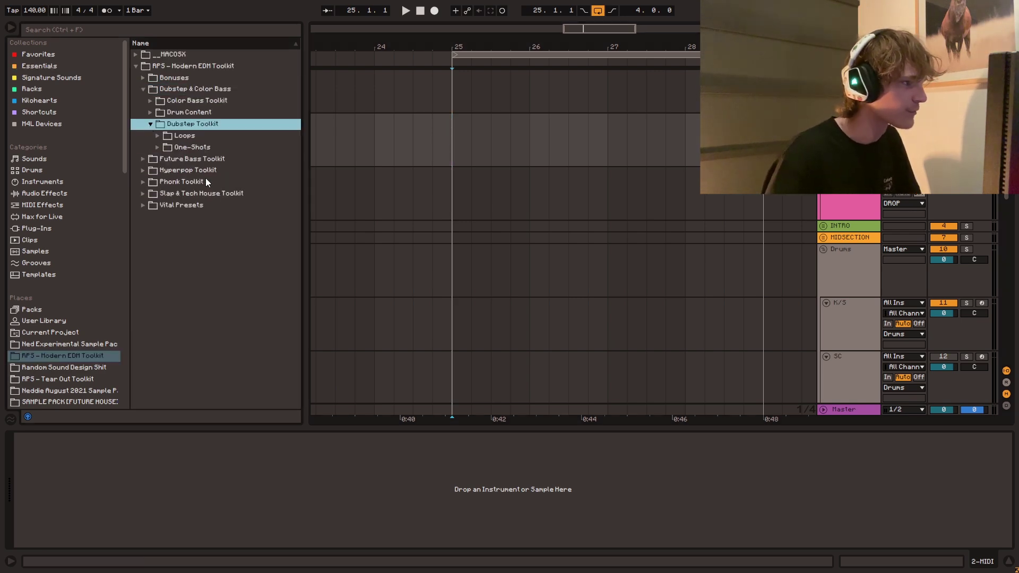
{"action": "left_click", "coordinate": [157, 147]}
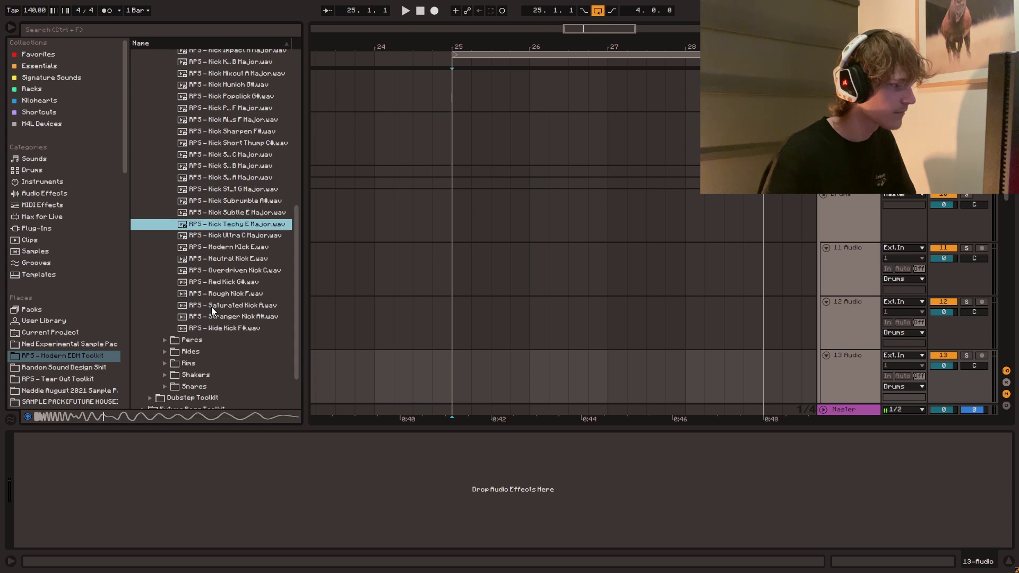
- Audition the toolkit kicks and place RPS - Modern Kick E.wav on the first drum audio track at the start of bars 25 to 28
{"action": "key", "text": "Down"}
{"action": "key", "text": "Down"}
{"action": "key", "text": "Down"}
{"action": "left_click", "coordinate": [208, 247]}
{"action": "key", "text": "space"}
{"action": "left_click_drag", "start_coordinate": [455, 266], "coordinate": [498, 267]}
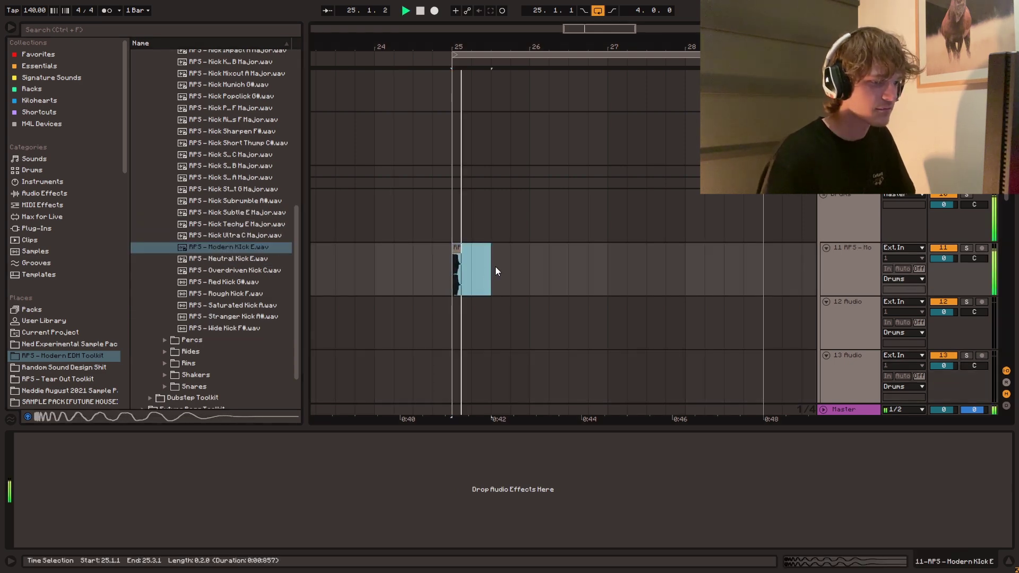
- Place RPS - Heavy Snare E.wav on the third beat of bars 25 to 28 on the second drum audio track
{"action": "scroll", "coordinate": [211, 243], "scroll_direction": "down", "scroll_amount": 1}
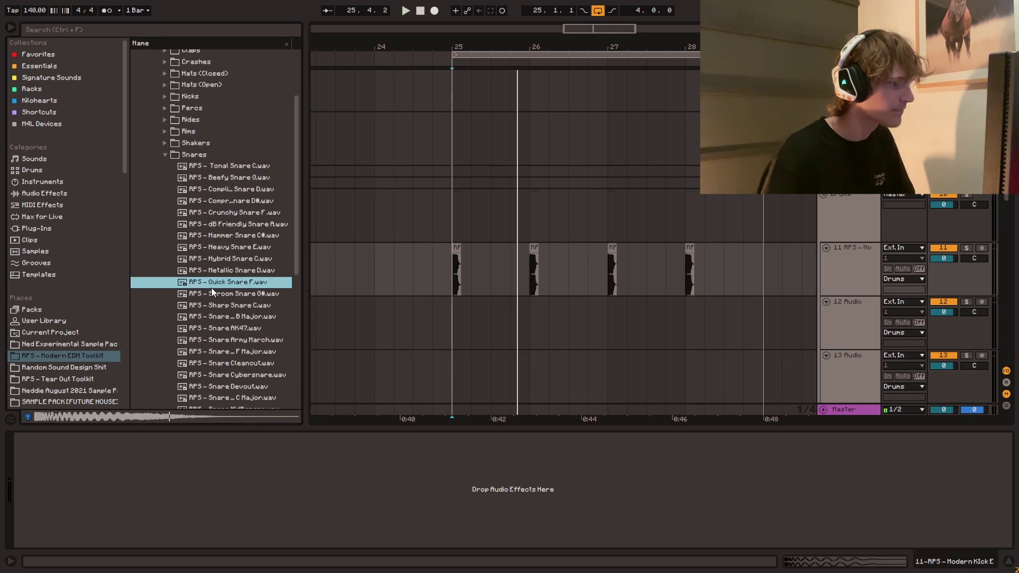
{"action": "left_click", "coordinate": [231, 248]}
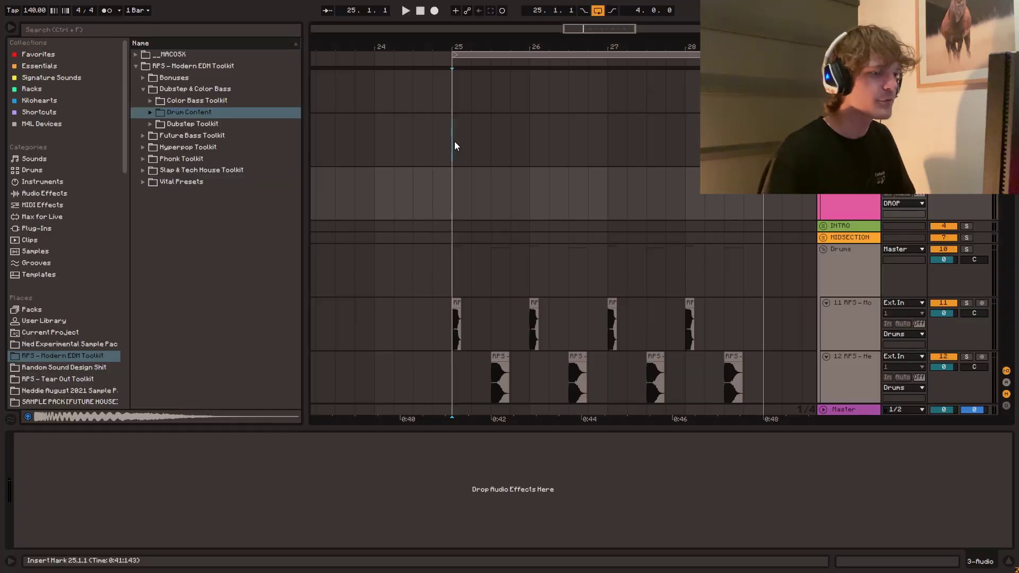
- Load Vital on the empty MIDI track and choose The Ovni preset from the RPS - Modern EDM Dubstep & Color Bass bank
{"action": "left_click", "coordinate": [455, 141]}
{"action": "left_click", "coordinate": [39, 53]}
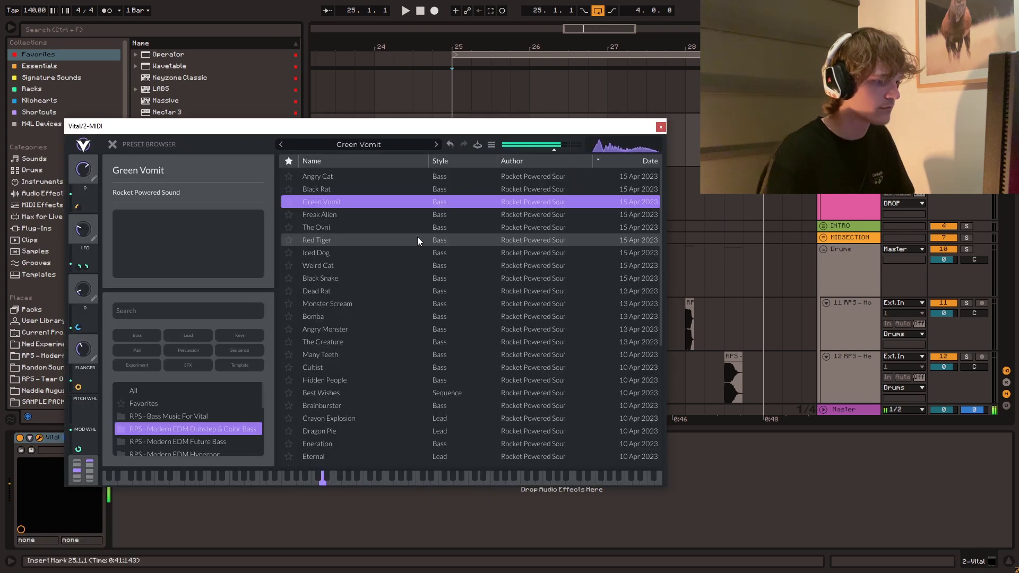
{"action": "left_click", "coordinate": [383, 215]}
{"action": "left_click", "coordinate": [404, 231]}
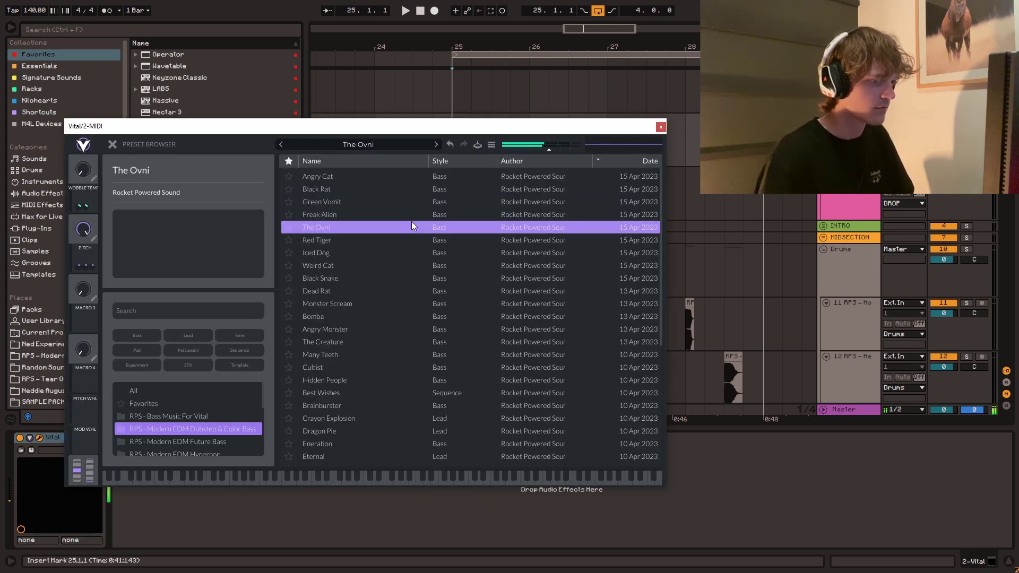
{"action": "key", "text": "z"}
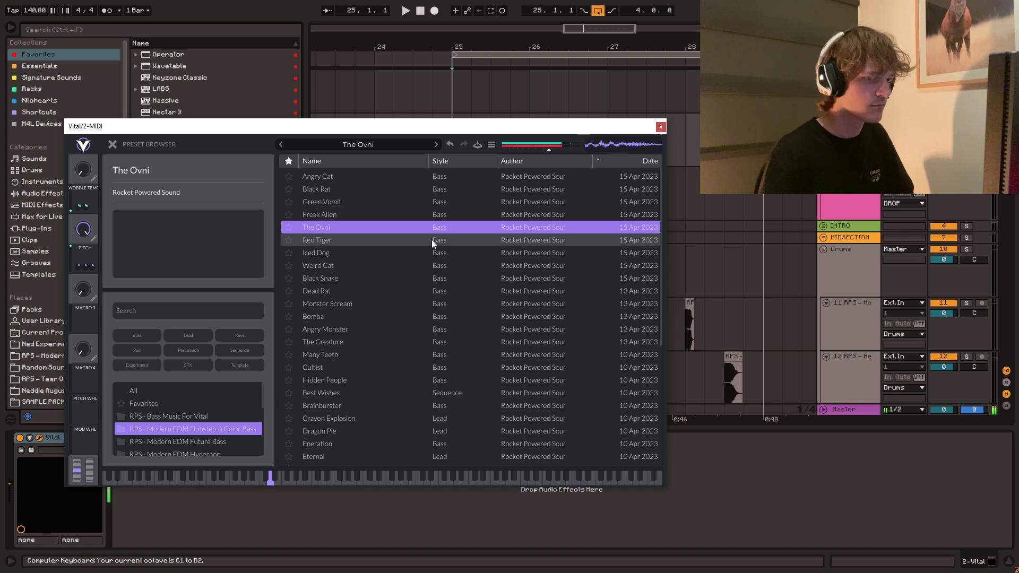
{"action": "left_click", "coordinate": [661, 127]}
- Fill a new four-bar MIDI clip at 25.1.1 with one-bar D1 notes, leaving the last beat of bar 26 empty
{"action": "left_click_drag", "start_coordinate": [491, 154], "coordinate": [762, 154]}
{"action": "key", "text": "ctrl+shift+m"}
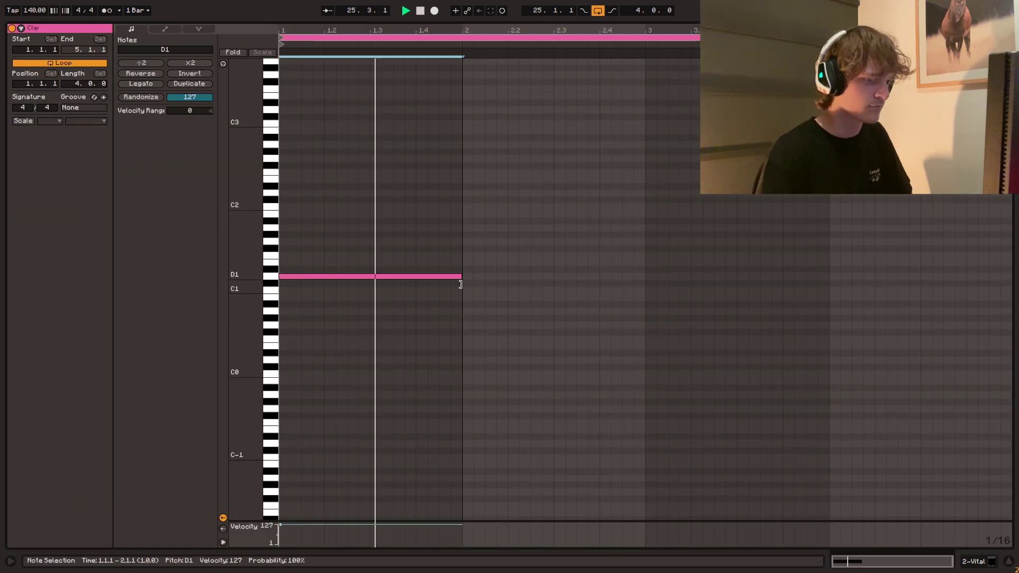
{"action": "left_click_drag", "start_coordinate": [461, 284], "coordinate": [462, 283]}
{"action": "key", "text": "ctrl+d"}
{"action": "key", "text": "ctrl+d"}
{"action": "key", "text": "ctrl+d"}
{"action": "key", "text": "ctrl+d"}
{"action": "key", "text": "ctrl+z"}
{"action": "key", "text": "ctrl+alt+l"}
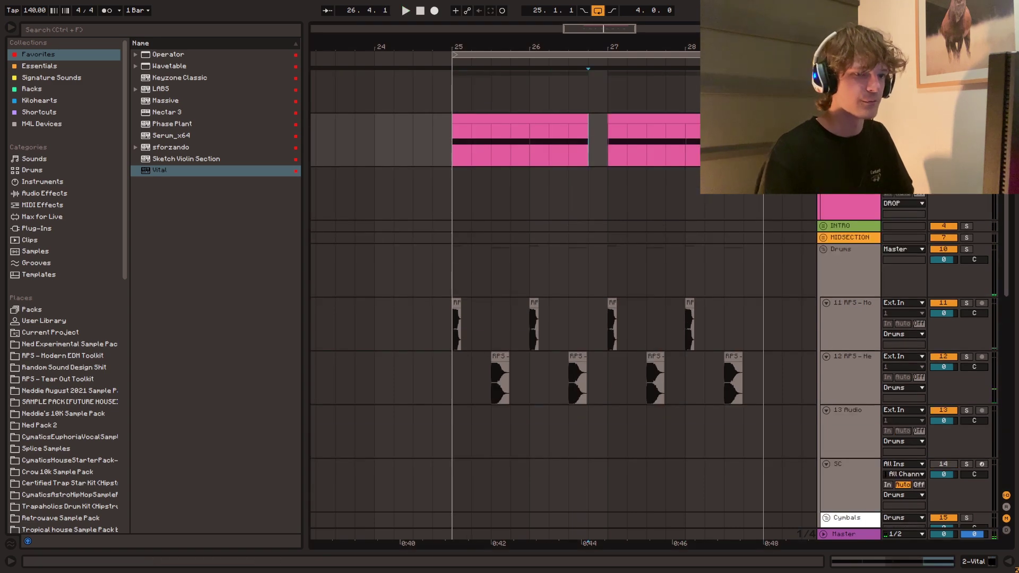
- Audition bass one-shots from the Dubstep Toolkit One-Shots folder of RPS - Modern EDM Toolkit
{"action": "left_click", "coordinate": [65, 360]}
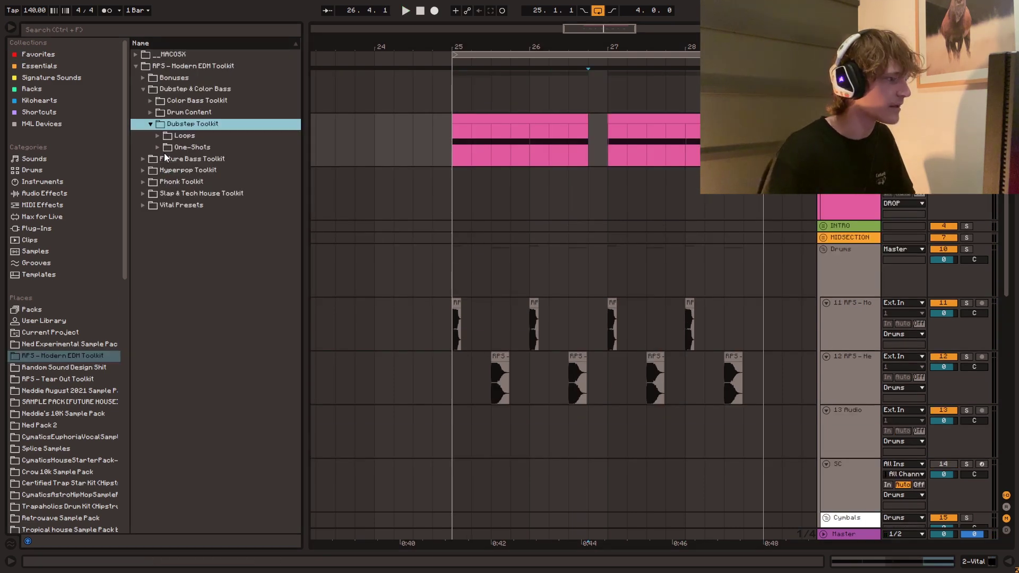
{"action": "left_click", "coordinate": [157, 148]}
{"action": "left_click", "coordinate": [195, 297]}
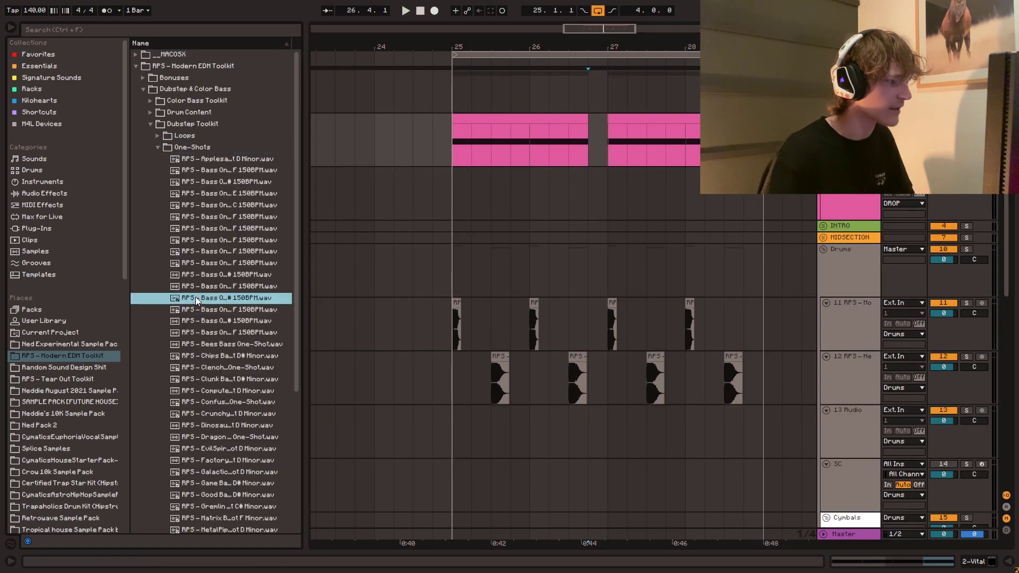
{"action": "left_click", "coordinate": [216, 391]}
{"action": "left_click", "coordinate": [218, 275]}
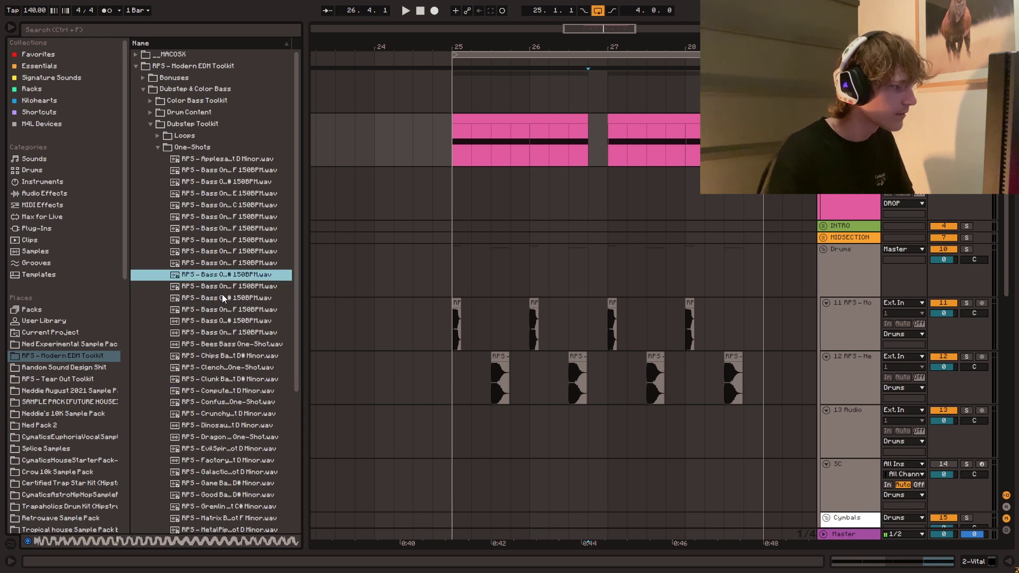
- Play the loop and place the chosen 150BPM bass one-shot at 26.4.1 on the audio track below the Vital bass
{"action": "left_click", "coordinate": [450, 187]}
{"action": "key", "text": "space"}
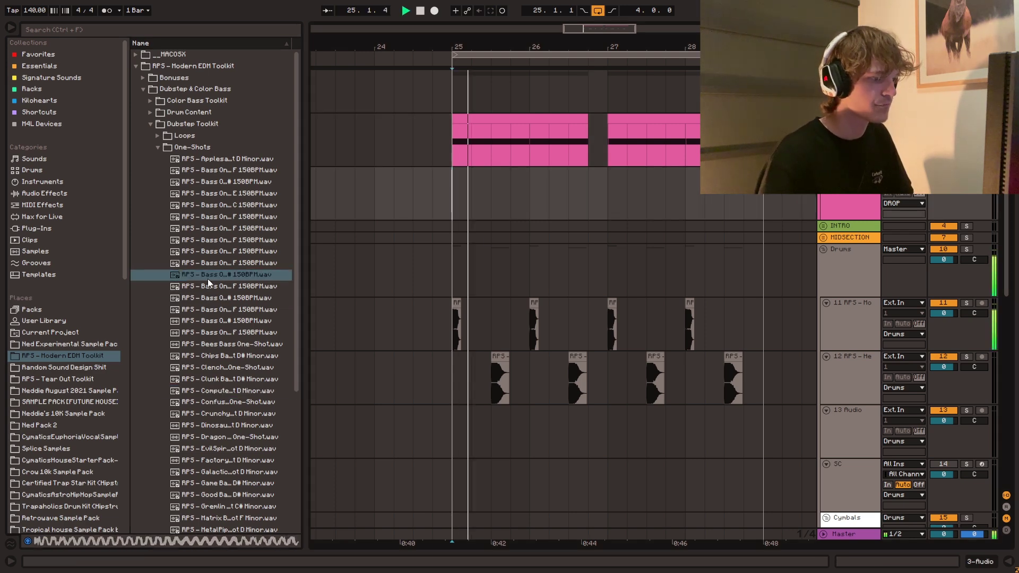
{"action": "left_click_drag", "start_coordinate": [213, 280], "coordinate": [585, 199]}
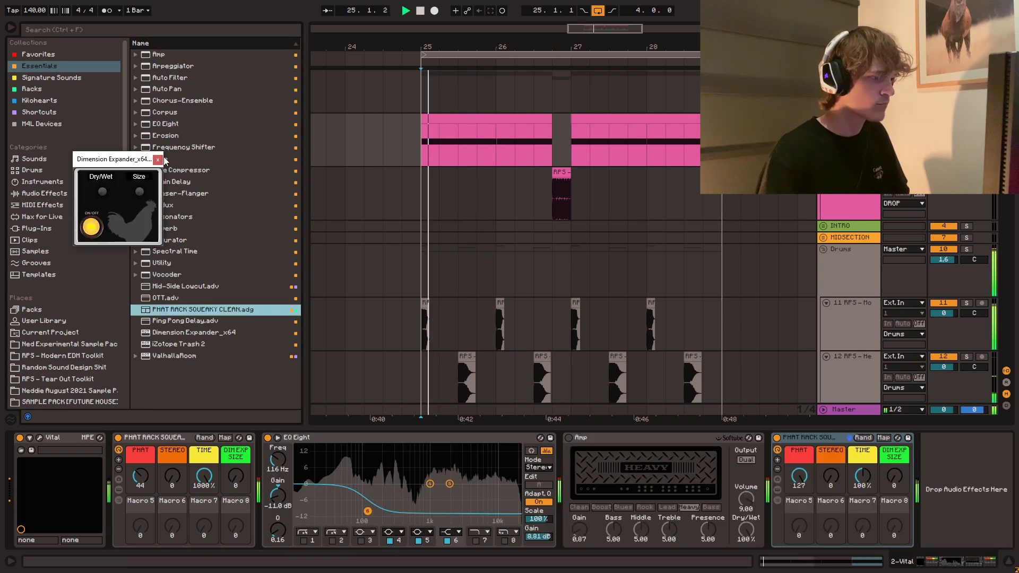
- Set the second PHAT RACK SQUEAKY CLEAN on the Vital track to Phat 27 and Stereo 127, and add the Mid-Side Lowcut preset behind it
{"action": "left_click", "coordinate": [158, 160]}
{"action": "left_click", "coordinate": [853, 465]}
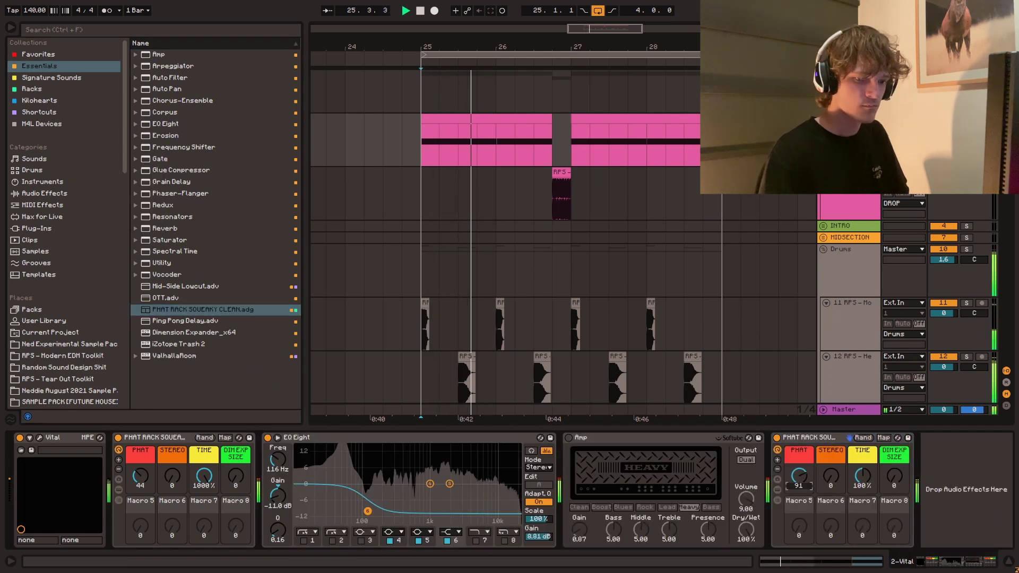
{"action": "key", "text": "space"}
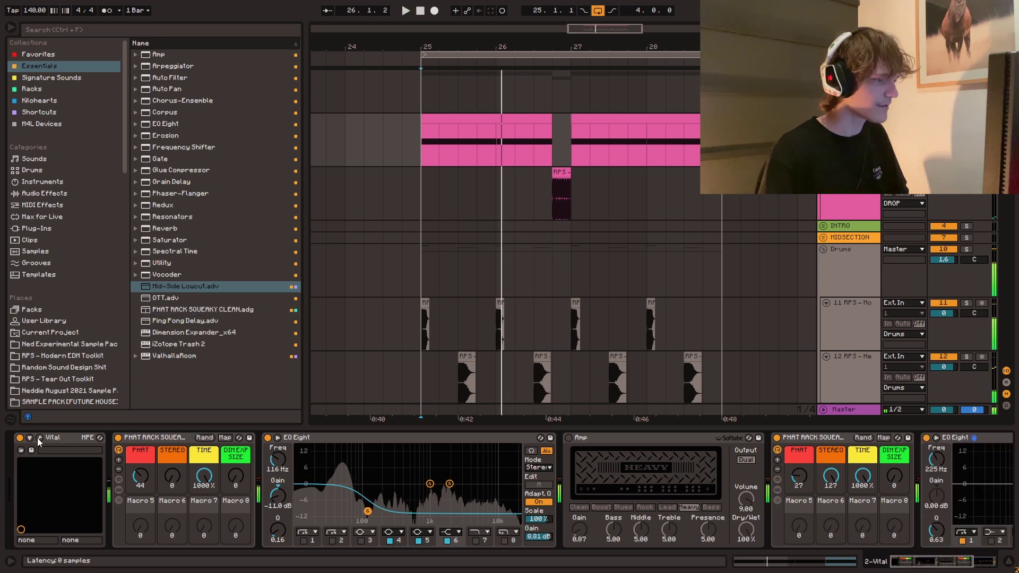
- Place the Fizzy Dubstep Crash at 25.1.1 and fill four bars of the track below it with one-beat drum one-shots
{"action": "left_click", "coordinate": [39, 438]}
{"action": "left_click", "coordinate": [375, 145]}
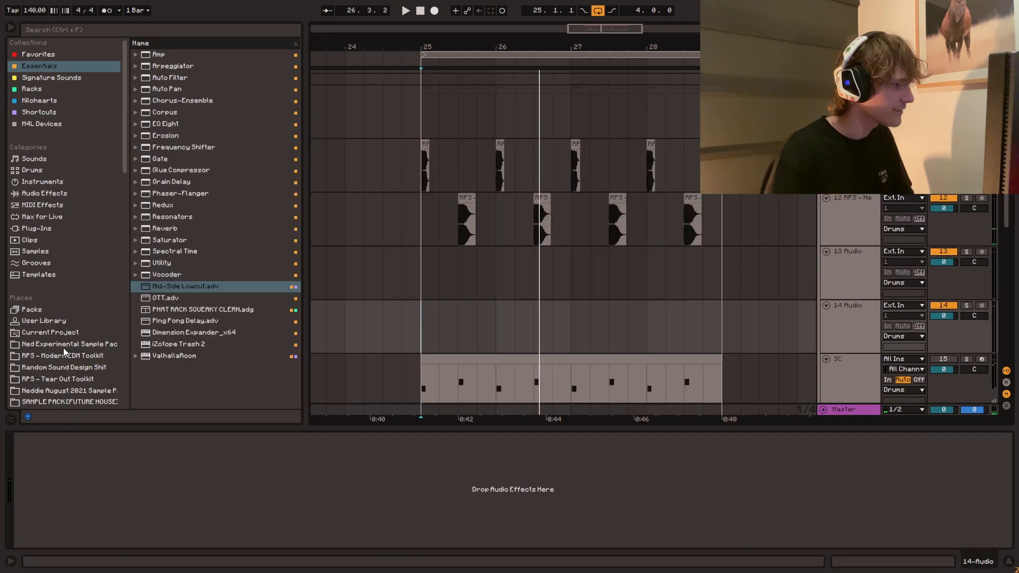
{"action": "left_click", "coordinate": [74, 356]}
{"action": "left_click", "coordinate": [158, 147]}
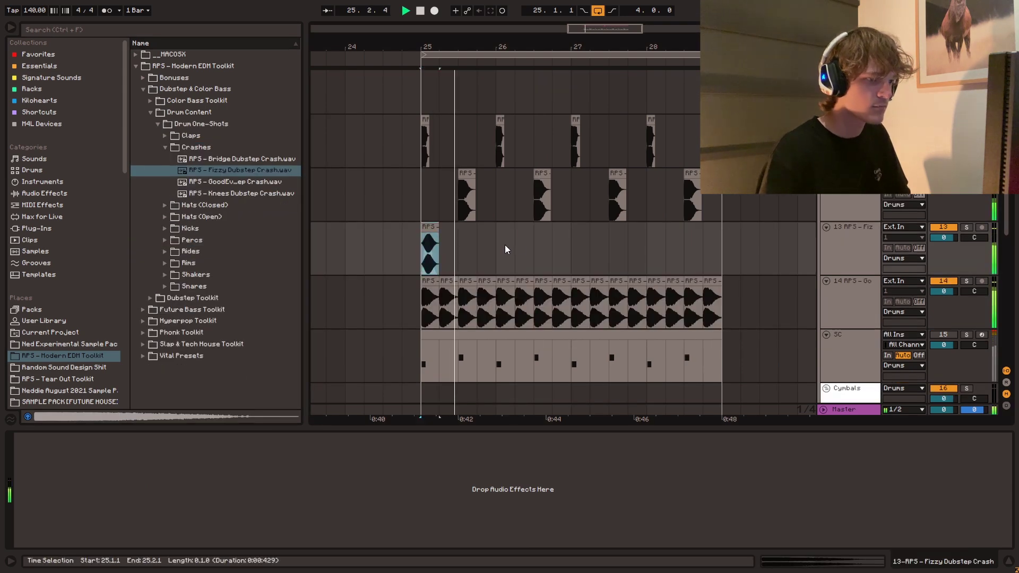
{"action": "scroll", "coordinate": [398, 225], "scroll_direction": "up", "scroll_amount": 5}
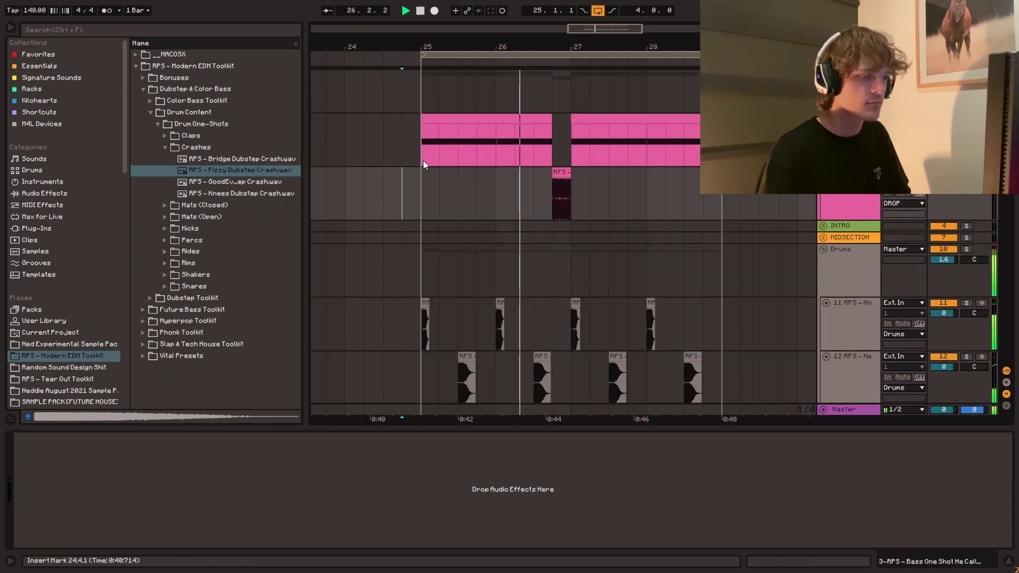
- Process the bass one-shot at 26.4.1 with an EQ Eight cut of 15 dB at 39.1 Hz, a Heavy Amp and PHAT RACK SQUEAKY CLEAN at Phat 61
{"action": "left_click", "coordinate": [424, 160]}
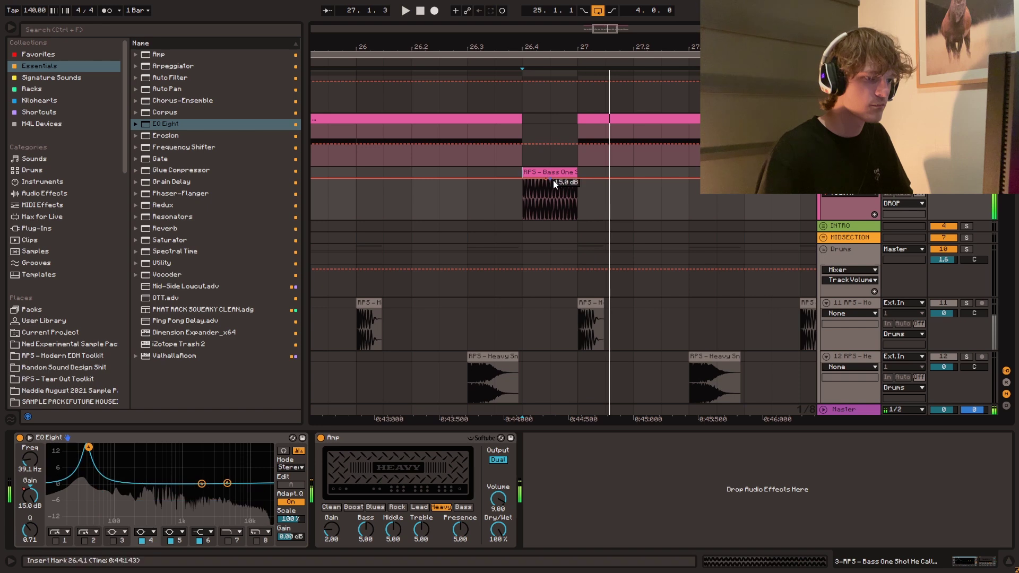
{"action": "left_click", "coordinate": [539, 214]}
{"action": "key", "text": "space"}
{"action": "key", "text": "space"}
{"action": "key", "text": "a"}
{"action": "key", "text": "space"}
{"action": "key", "text": "space"}
{"action": "double_click", "coordinate": [208, 310]}
{"action": "key", "text": "space"}
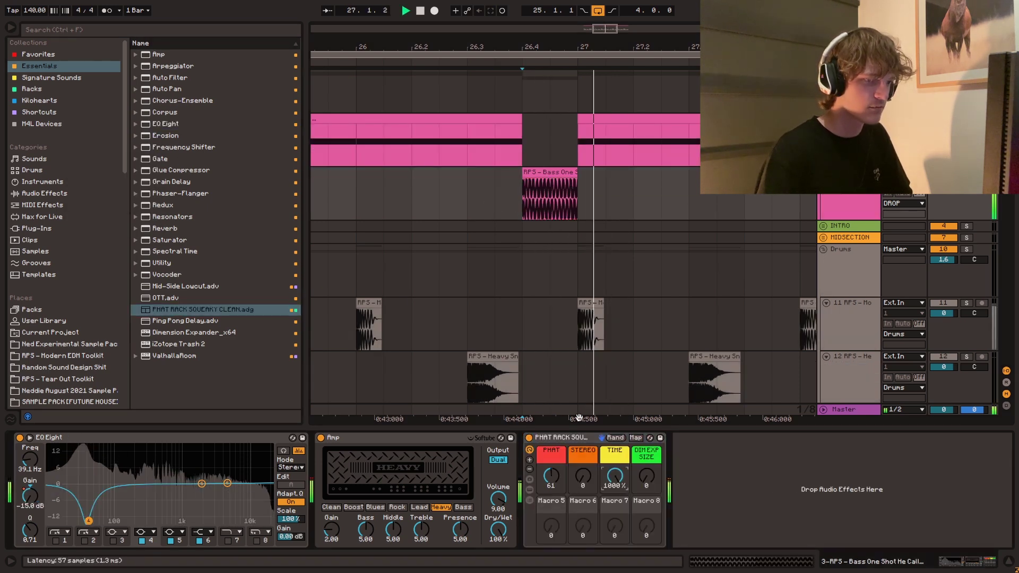
{"action": "key", "text": "space"}
- Search for "freq", insert the FREQUENCY SPLIT rack before the Amp, and add a Frequency Shifter with Fine at 500 Hz to its HIGHEND chain
{"action": "key", "text": "ctrl+f"}
{"action": "type", "text": "freq"}
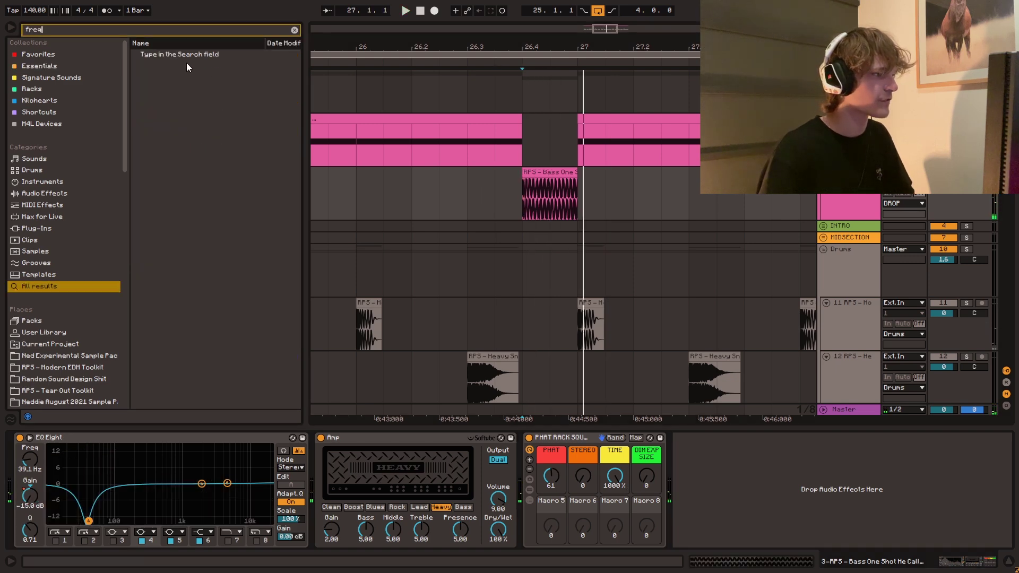
{"action": "left_click_drag", "start_coordinate": [241, 175], "coordinate": [332, 474]}
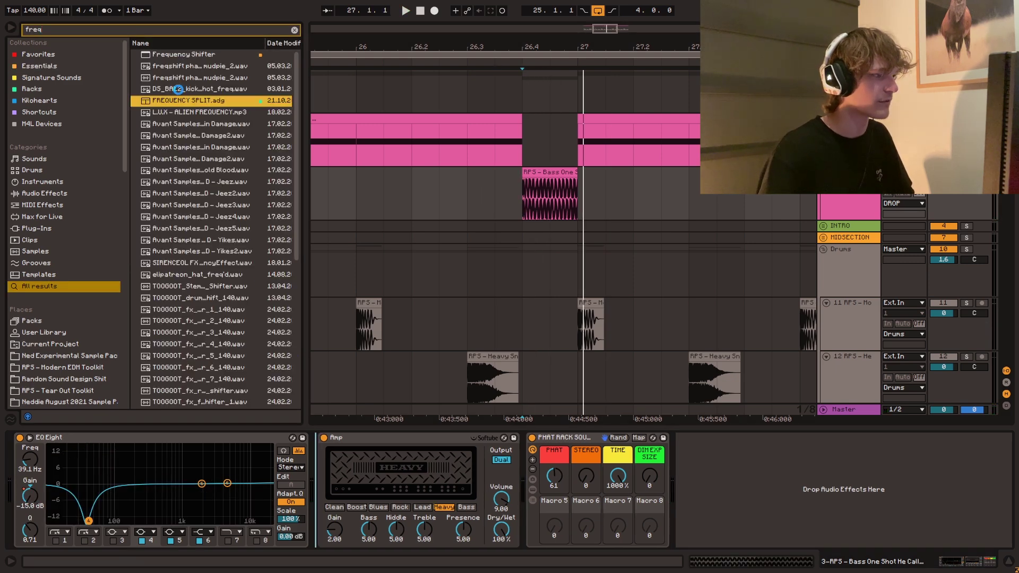
{"action": "left_click_drag", "start_coordinate": [181, 85], "coordinate": [350, 493]}
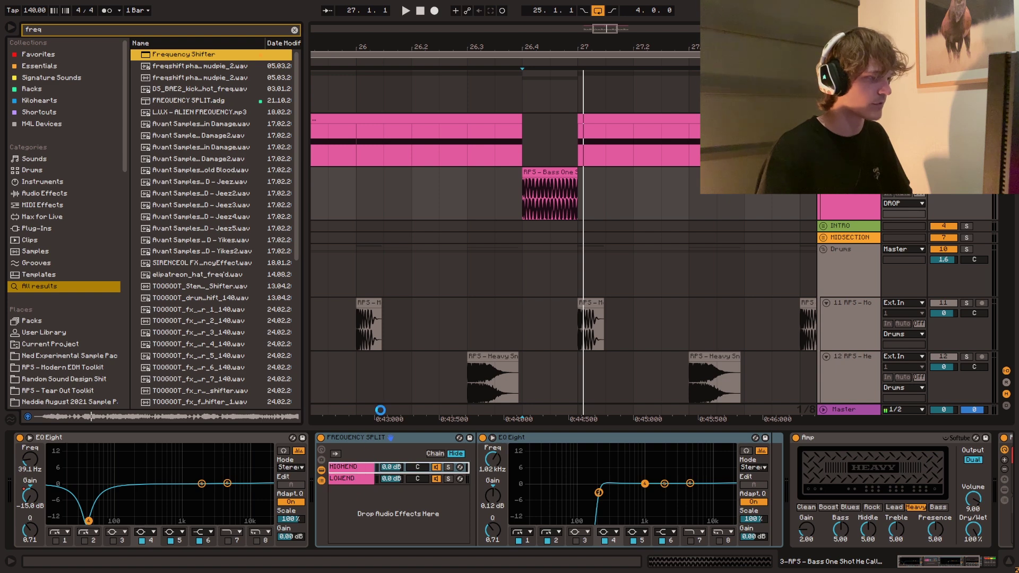
{"action": "key", "text": "Return"}
{"action": "key", "text": "space"}
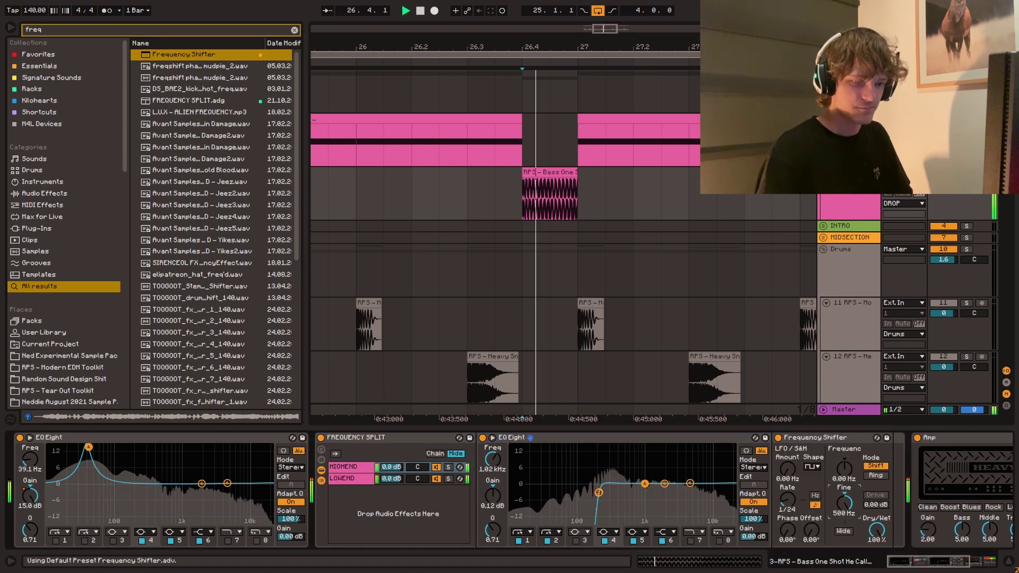
{"action": "key", "text": "space"}
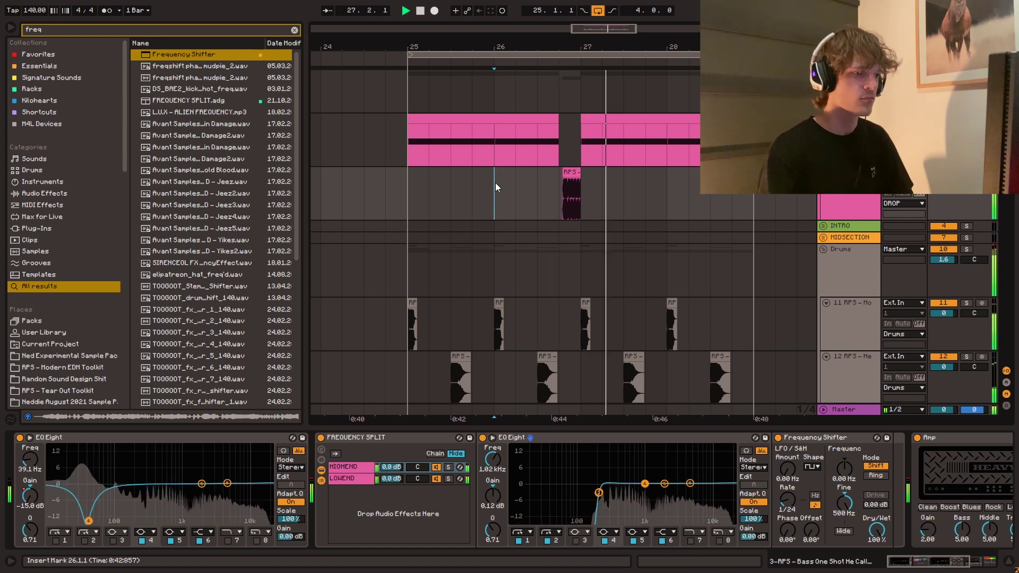
- Add two Saturators with drives of -2.29 dB and 1.14 dB to the Vital track, plus an EQ Eight at the end of the chain
{"action": "left_click", "coordinate": [405, 174]}
{"action": "left_click", "coordinate": [401, 157]}
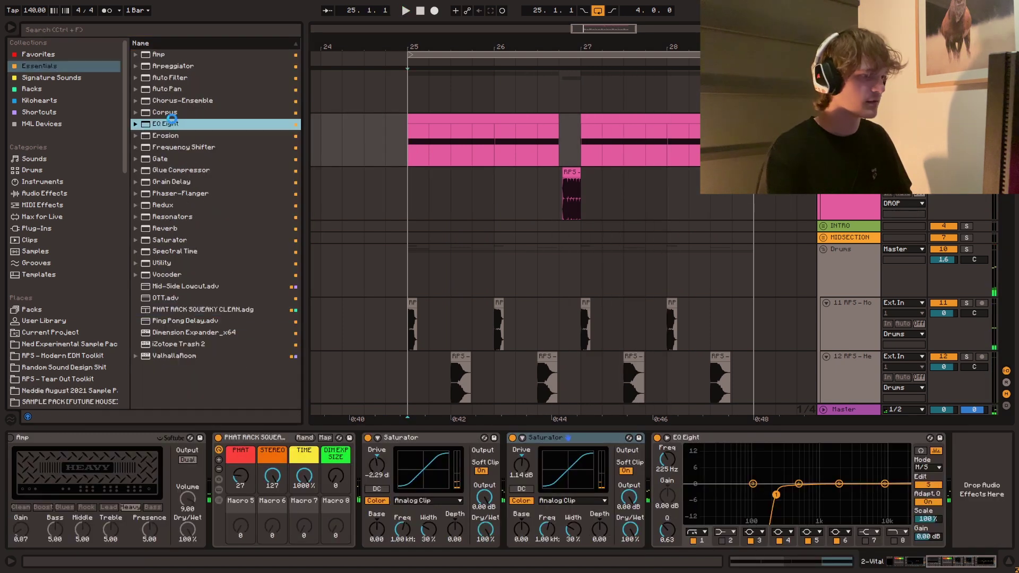
{"action": "double_click", "coordinate": [171, 119]}
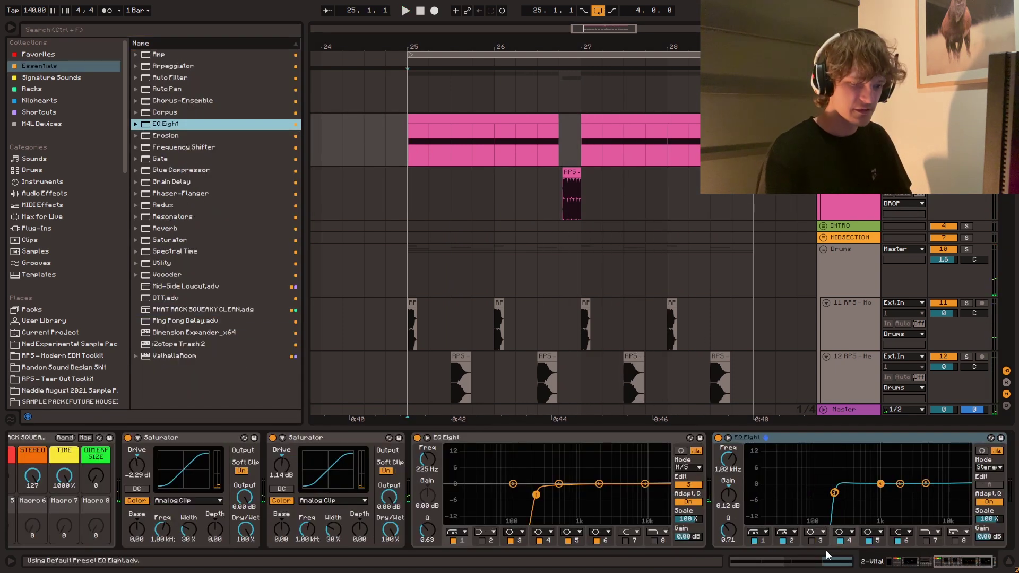
- Boost 250 Hz by 15 dB in the new EQ Eight, and follow it with a Saturator and an EQ Eight cutting 13.6 dB at 272 Hz
{"action": "left_click", "coordinate": [755, 542]}
{"action": "left_click", "coordinate": [783, 542]}
{"action": "key", "text": "space"}
{"action": "left_click_drag", "start_coordinate": [900, 484], "coordinate": [840, 457]}
{"action": "key", "text": "space"}
{"action": "left_click_drag", "start_coordinate": [170, 240], "coordinate": [738, 402]}
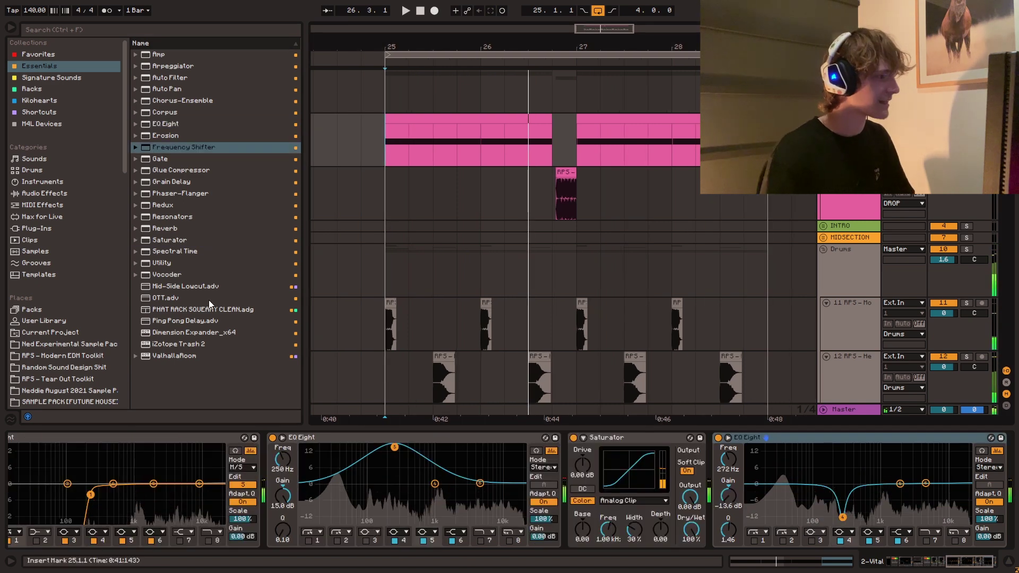
- Place a detuned 150BPM bass one-shot at 25.1.1 on a new audio track below Vital, with an EQ Eight low cut at 225 Hz
{"action": "key", "text": "ctrl+t"}
{"action": "left_click", "coordinate": [71, 354]}
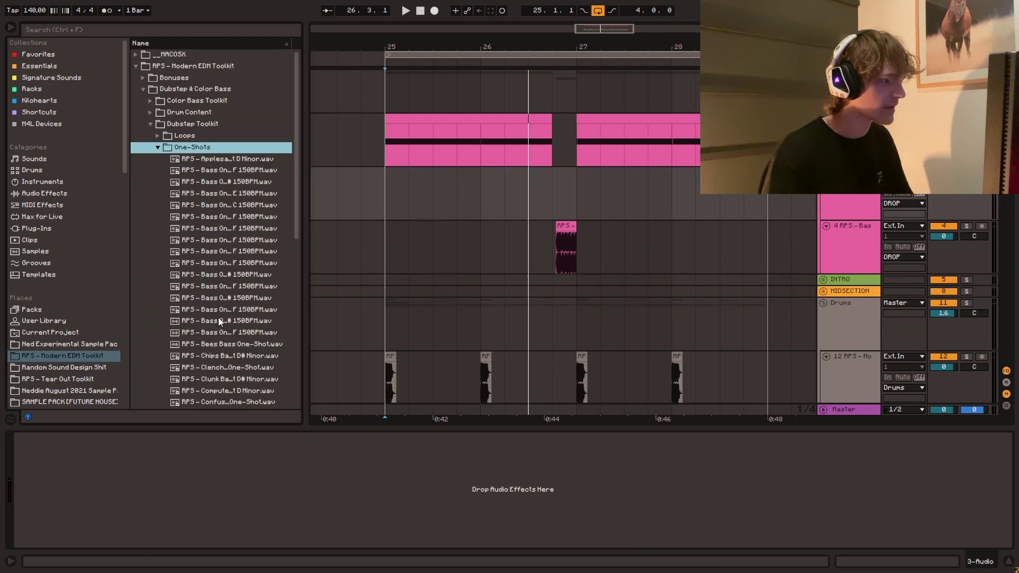
{"action": "left_click", "coordinate": [220, 321]}
{"action": "left_click", "coordinate": [218, 218]}
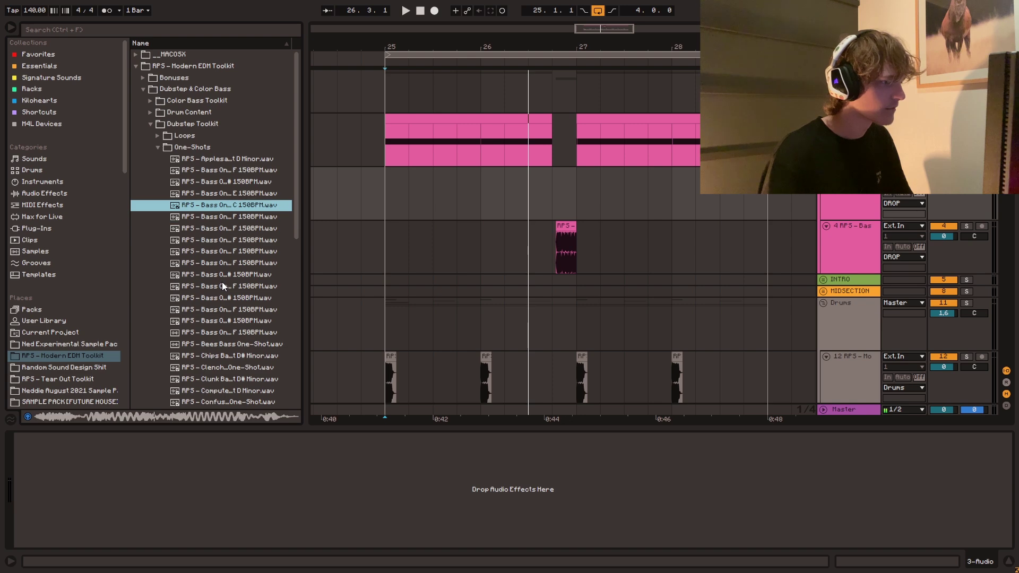
{"action": "left_click_drag", "start_coordinate": [230, 219], "coordinate": [376, 205]}
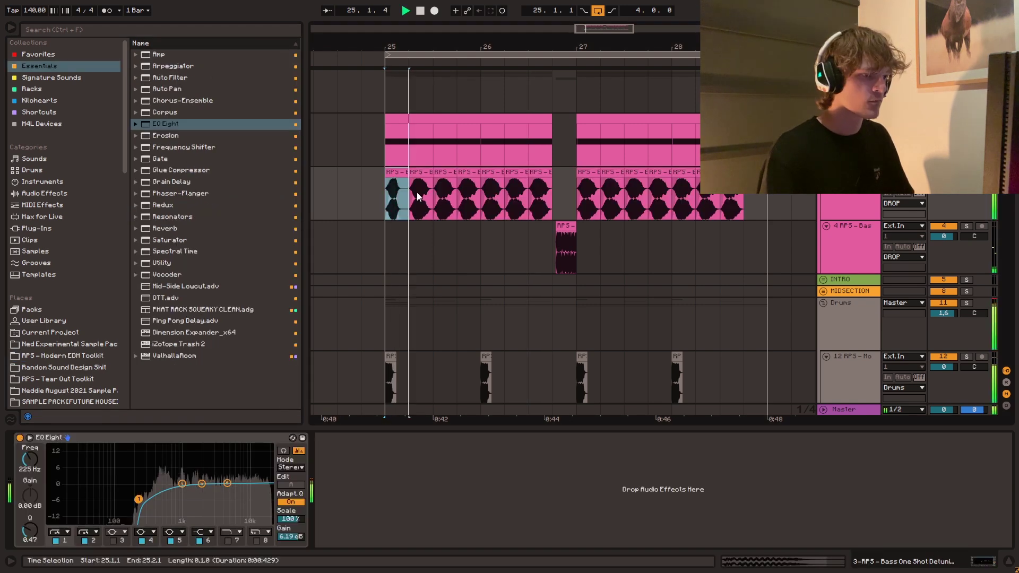
- Repeat the detuned bass one-shot on every beat up to 28.3.1, leaving the last beat of bar 26 empty
{"action": "key", "text": "Right"}
{"action": "key", "text": "Right"}
{"action": "key", "text": "Right"}
{"action": "key", "text": "Right"}
{"action": "key", "text": "Right"}
{"action": "key", "text": "ctrl+d"}
{"action": "left_click_drag", "start_coordinate": [383, 205], "coordinate": [569, 199]}
{"action": "key", "text": "ctrl+d"}
{"action": "left_click", "coordinate": [384, 204]}
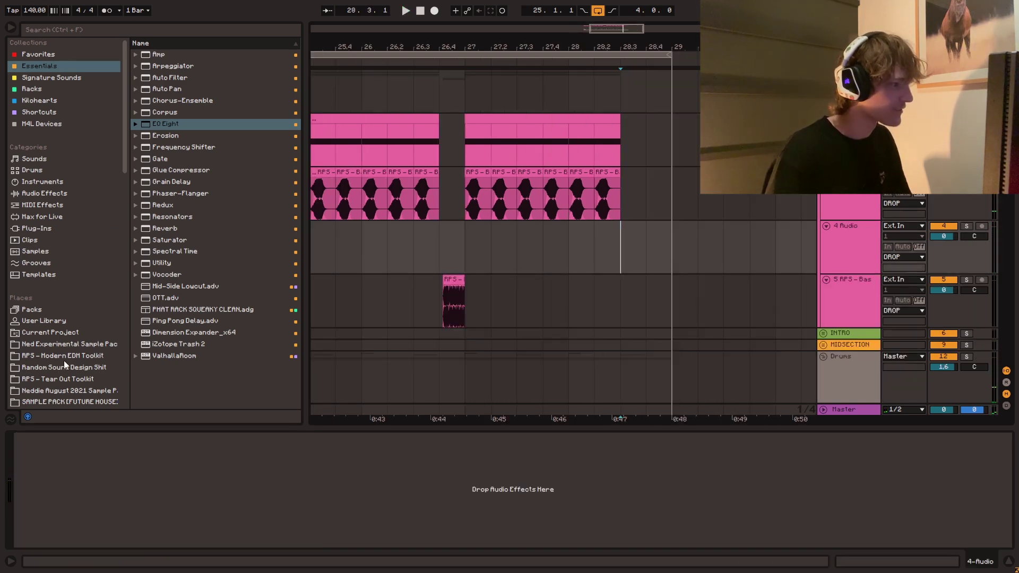
- Audition the Dubstep Toolkit one-shots and place the Clunk Bass One-Shot D# Minor at 28.3.1 on a new audio track
{"action": "left_click", "coordinate": [64, 357]}
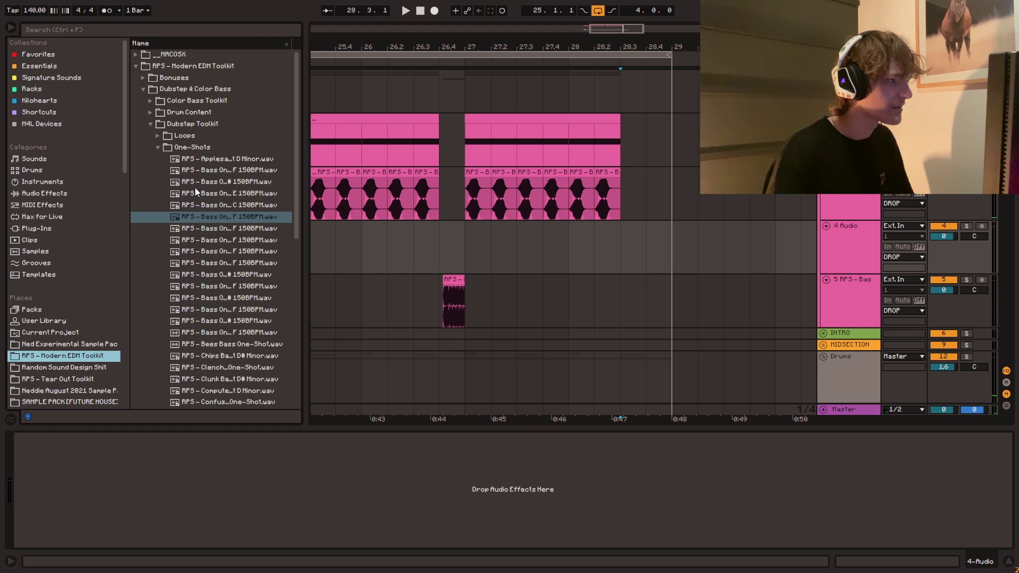
{"action": "scroll", "coordinate": [208, 310], "scroll_direction": "down", "scroll_amount": 3}
{"action": "left_click", "coordinate": [208, 310]}
{"action": "key", "text": "Down"}
{"action": "key", "text": "Down"}
{"action": "key", "text": "Down"}
{"action": "scroll", "coordinate": [208, 313], "scroll_direction": "down", "scroll_amount": 3}
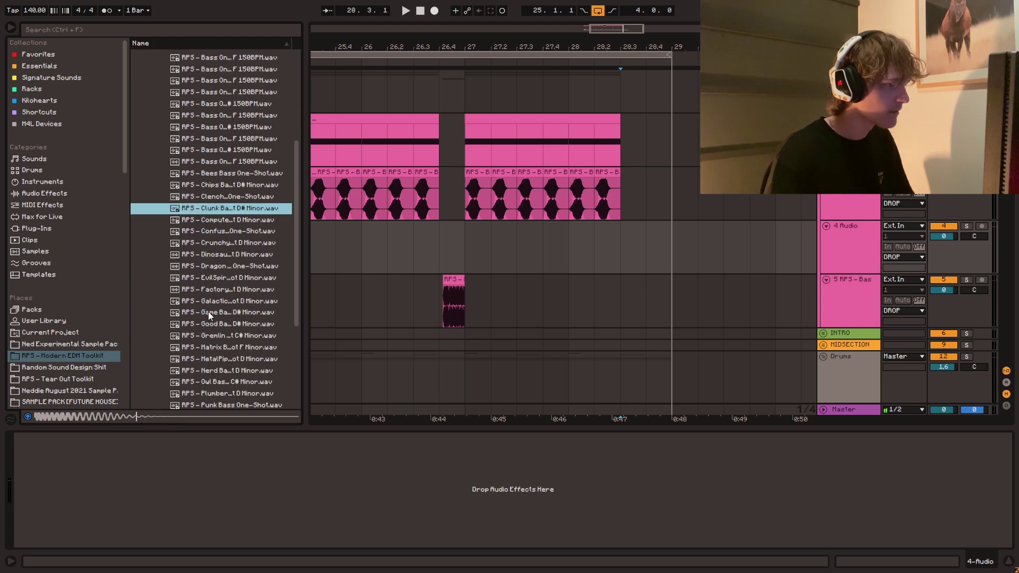
{"action": "left_click_drag", "start_coordinate": [629, 236], "coordinate": [629, 237]}
- Cut the Clunk bass clip down to a short slice at 28.3.1, repeat it as a rapid stutter and play it back
{"action": "left_click_drag", "start_coordinate": [618, 48], "coordinate": [613, 60]}
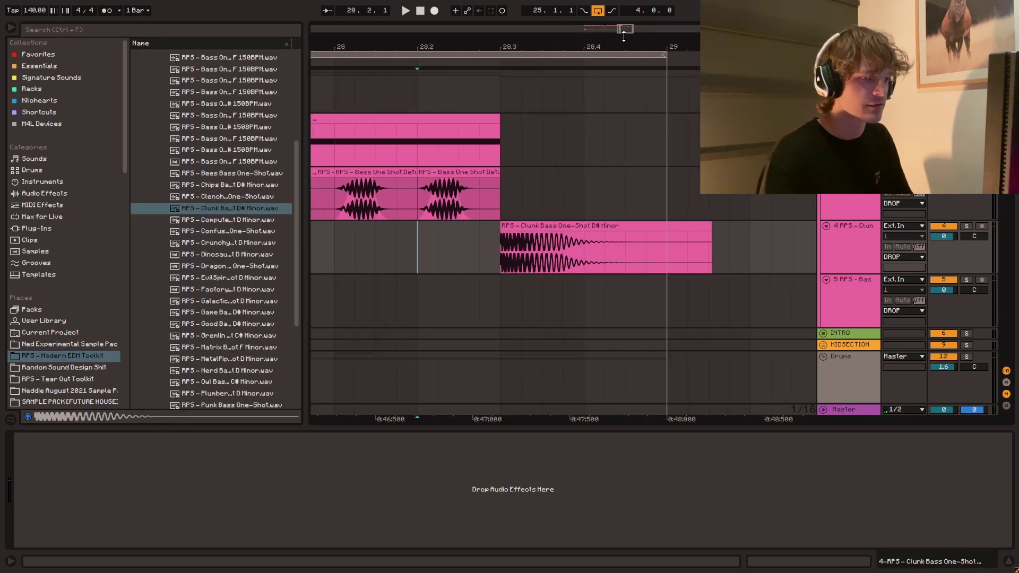
{"action": "key", "text": "ctrl+e"}
{"action": "left_click", "coordinate": [535, 227]}
{"action": "key", "text": "Delete"}
{"action": "left_click_drag", "start_coordinate": [514, 247], "coordinate": [502, 248]}
{"action": "key", "text": "ctrl+d"}
{"action": "key", "text": "ctrl+d"}
{"action": "key", "text": "space"}
{"action": "key", "text": "space"}
{"action": "key", "text": "space"}
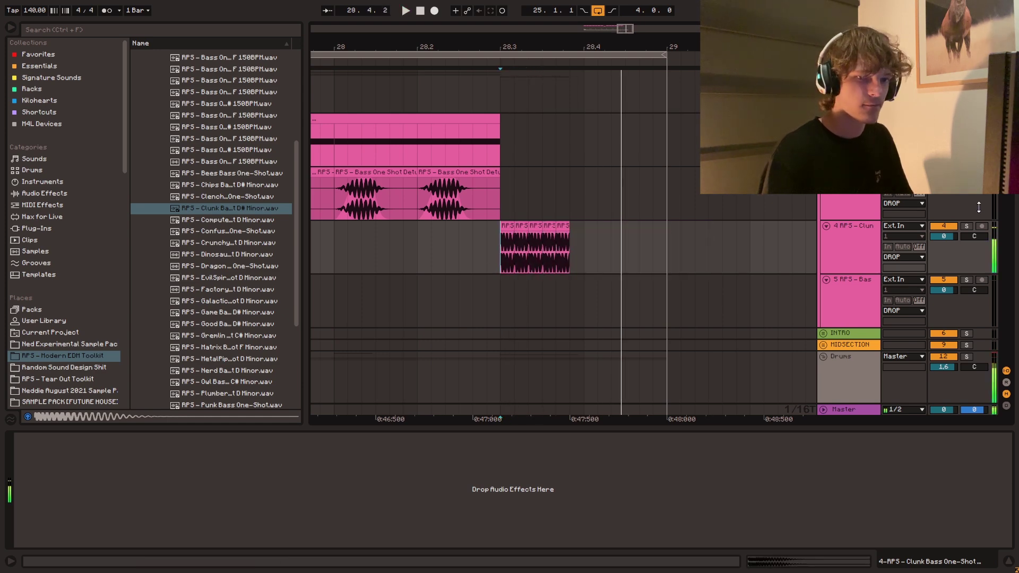
- Add a Heavy Amp and PHAT RACK SQUEAKY CLEAN at Phat 22 to the Clunk bass track, and raise the track volume to 6.0
{"action": "left_click", "coordinate": [966, 226]}
{"action": "key", "text": "space"}
{"action": "key", "text": "space"}
{"action": "key", "text": "space"}
{"action": "left_click", "coordinate": [45, 65]}
{"action": "double_click", "coordinate": [174, 55]}
{"action": "double_click", "coordinate": [219, 310]}
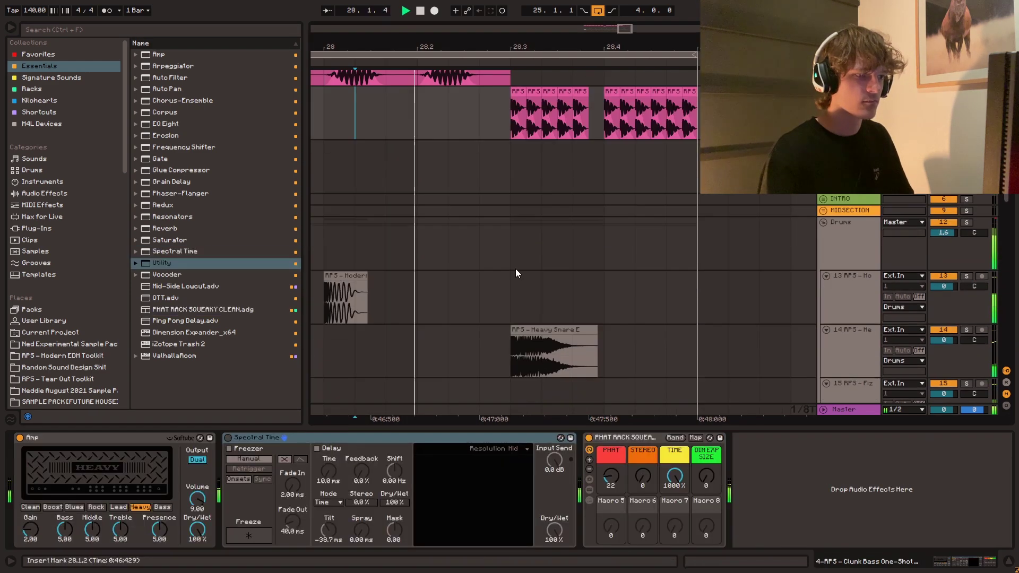
{"action": "scroll", "coordinate": [515, 272], "scroll_direction": "up", "scroll_amount": 3}
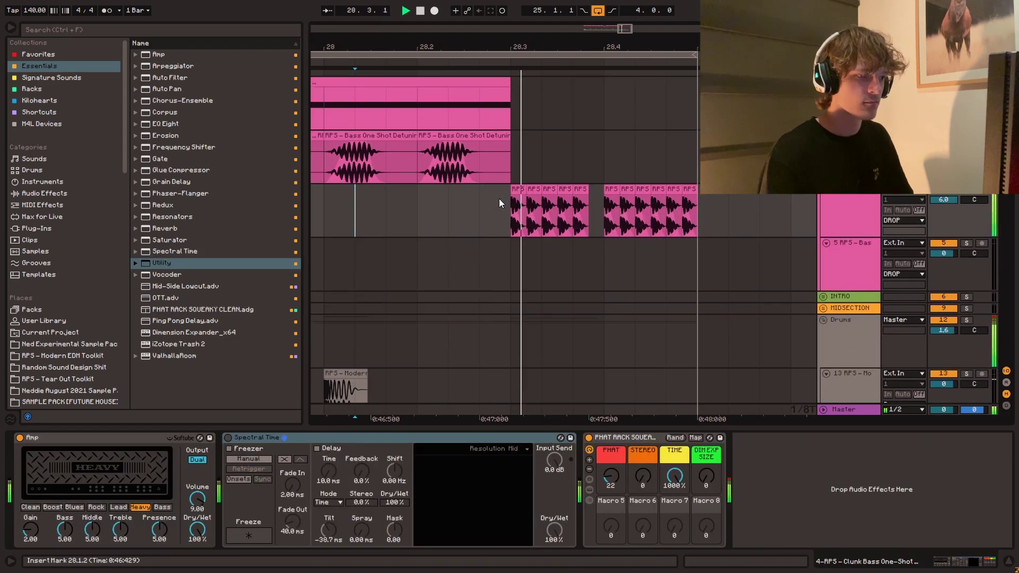
{"action": "scroll", "coordinate": [507, 251], "scroll_direction": "up", "scroll_amount": 1}
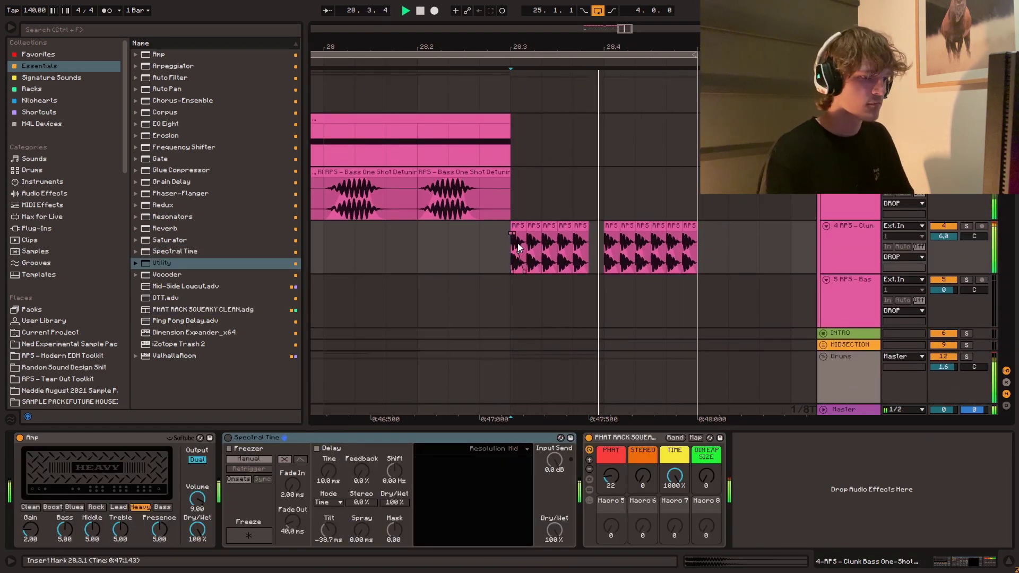
- Append a Frequency Shifter to the Clunk bass track and show the automation lane of its Fine parameter
{"action": "key", "text": "space"}
{"action": "left_click", "coordinate": [183, 147]}
{"action": "left_click_drag", "start_coordinate": [176, 149], "coordinate": [775, 497]}
{"action": "left_click", "coordinate": [805, 502]}
{"action": "key", "text": "a"}
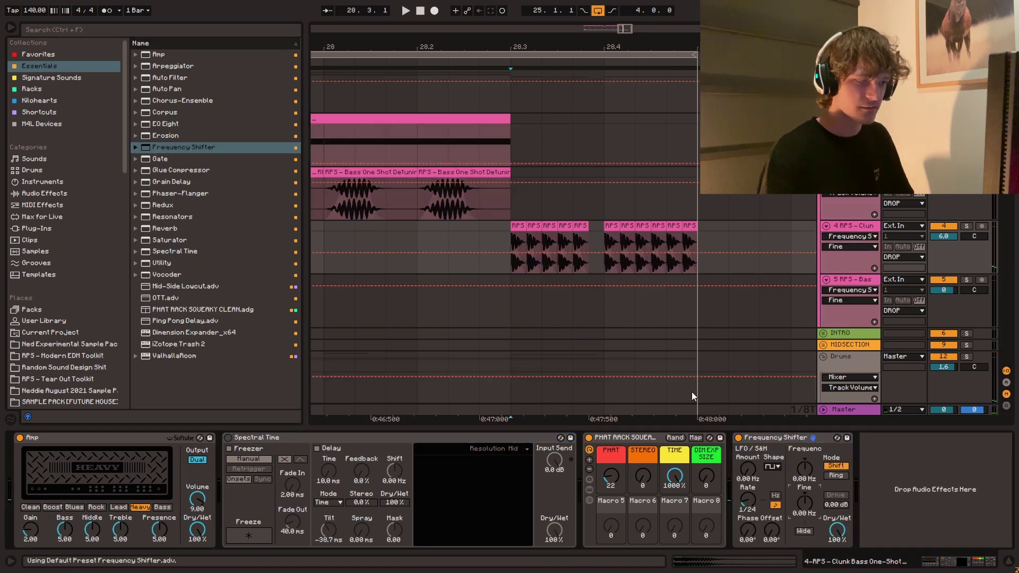
- Duplicate the eight-bar drop from 25.1.1 to 33.1.1 across the tracks so that it repeats from bar 33
{"action": "left_click_drag", "start_coordinate": [457, 262], "coordinate": [627, 263]}
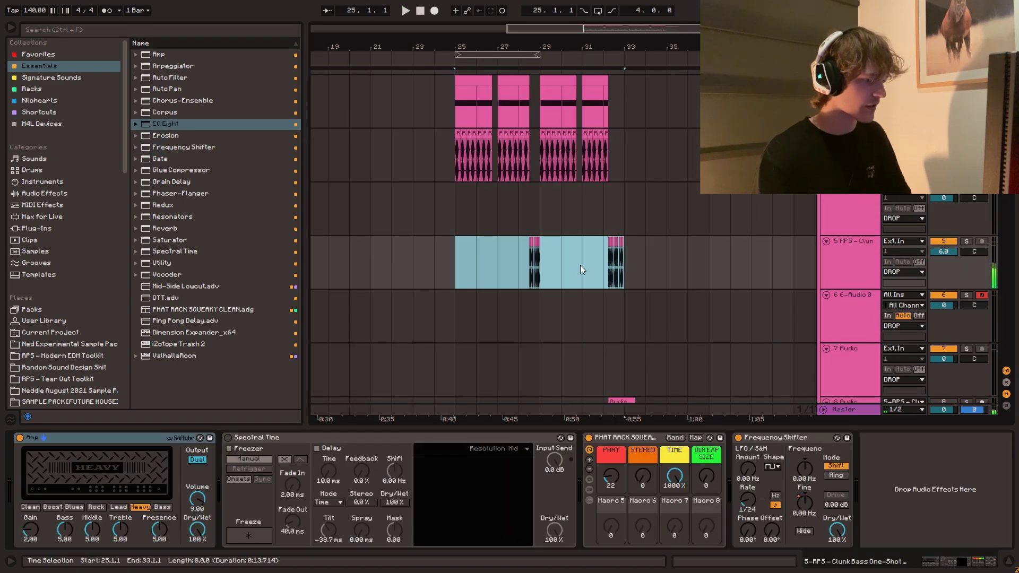
{"action": "scroll", "coordinate": [580, 265], "scroll_direction": "up", "scroll_amount": 1}
{"action": "left_click_drag", "start_coordinate": [455, 101], "coordinate": [627, 498]}
{"action": "key", "text": "ctrl+d"}
{"action": "left_click", "coordinate": [624, 138]}
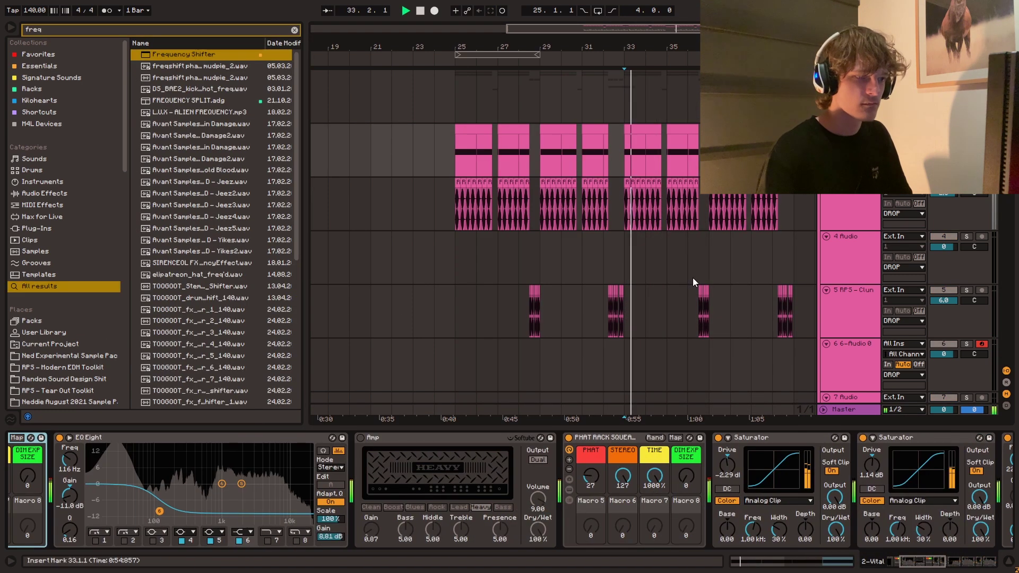
- Play the second half and automate the Clunk bass Frequency Shifter's Fine down to -500 Hz just before the stutter at 36.3.1
{"action": "key", "text": "a"}
{"action": "key", "text": "space"}
{"action": "key", "text": "a"}
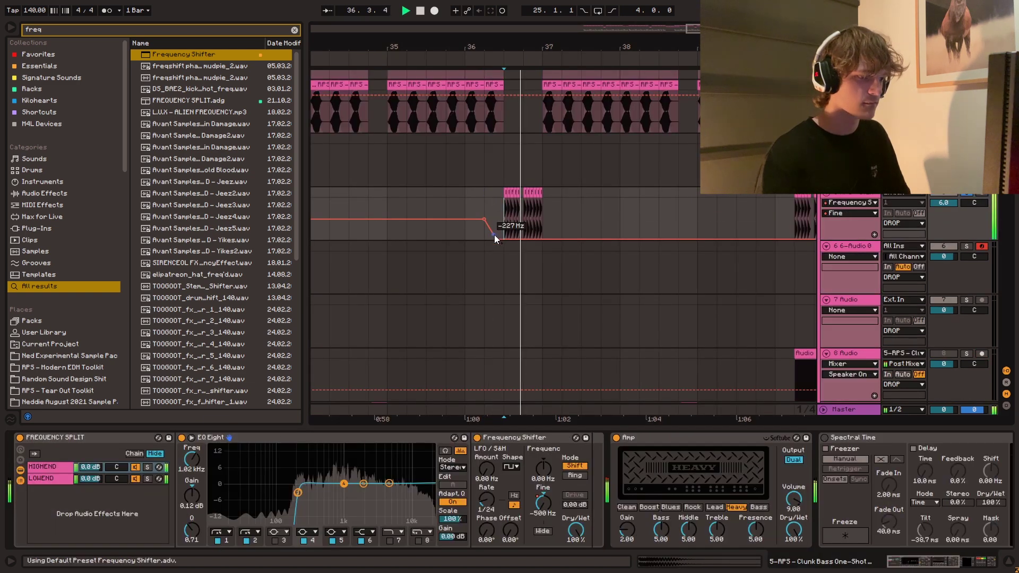
{"action": "left_click_drag", "start_coordinate": [499, 215], "coordinate": [496, 202]}
{"action": "key", "text": "space"}
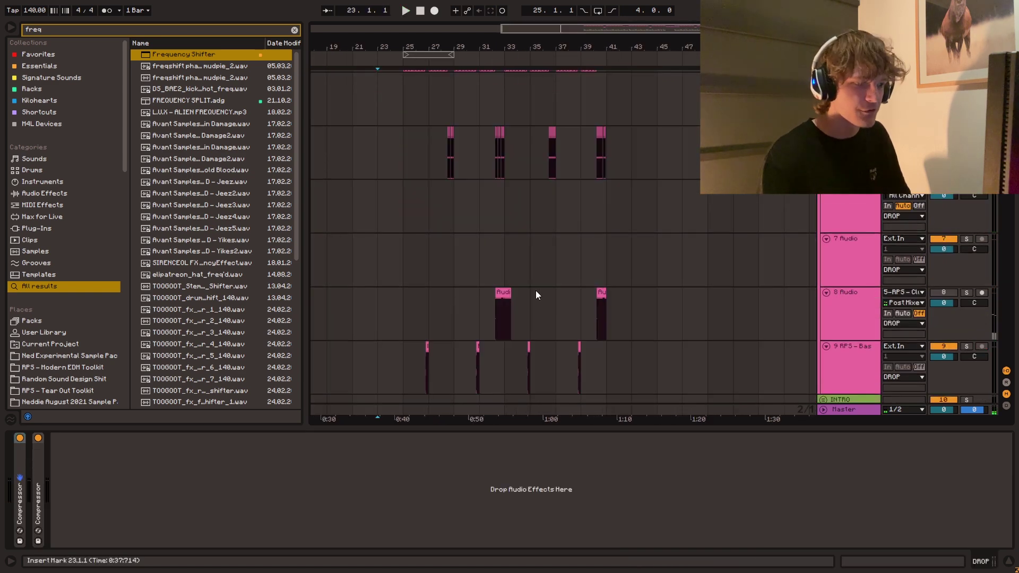
- Copy the kick at 39.1.1 to 41.1.1 on the kick track as the hit after the drop
{"action": "scroll", "coordinate": [535, 291], "scroll_direction": "down", "scroll_amount": 3}
{"action": "left_click_drag", "start_coordinate": [587, 47], "coordinate": [588, 133]}
{"action": "scroll", "coordinate": [686, 253], "scroll_direction": "down", "scroll_amount": 2}
{"action": "left_click", "coordinate": [564, 214]}
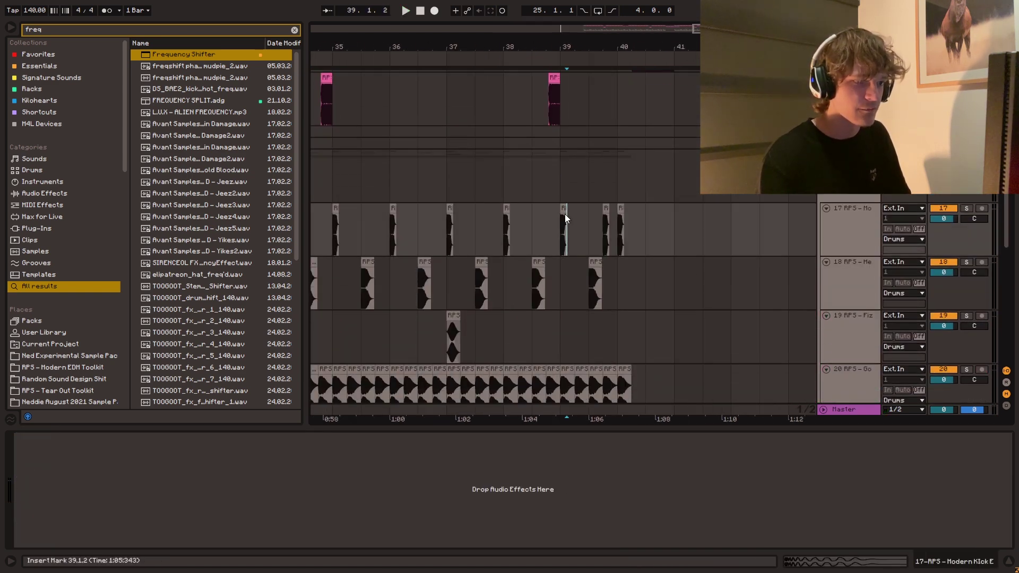
{"action": "left_click", "coordinate": [564, 209]}
{"action": "key", "text": "ctrl+c"}
{"action": "left_click", "coordinate": [677, 230]}
{"action": "key", "text": "ctrl+v"}
- Duplicate the crash at bar 37 so that it also lands at 41.1.1
{"action": "scroll", "coordinate": [637, 213], "scroll_direction": "down", "scroll_amount": 4}
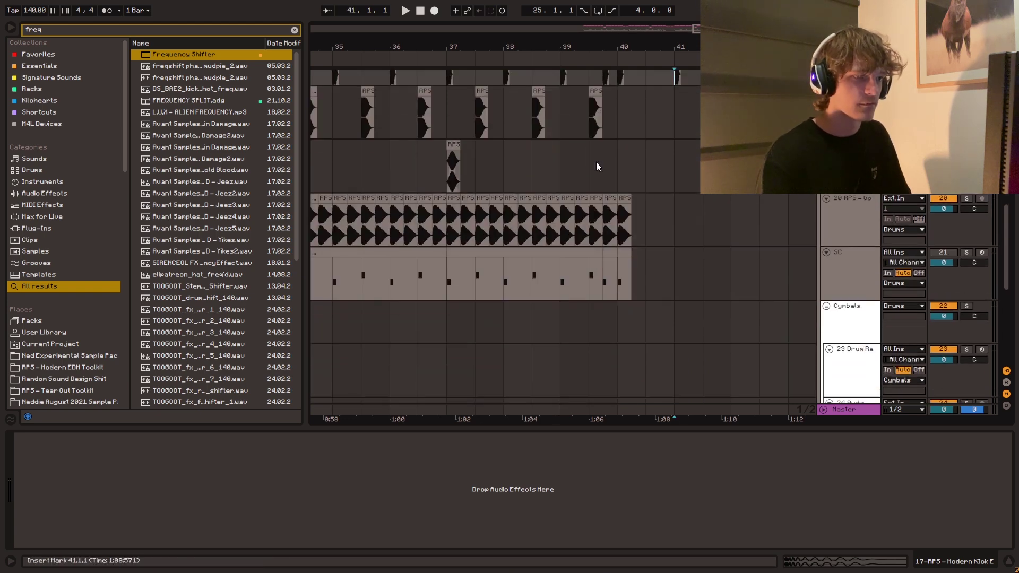
{"action": "left_click_drag", "start_coordinate": [439, 164], "coordinate": [670, 154]}
{"action": "key", "text": "ctrl+d"}
{"action": "scroll", "coordinate": [662, 236], "scroll_direction": "up", "scroll_amount": 3}
{"action": "mouse_move", "coordinate": [504, 254]}
{"action": "left_mouse_down"}
{"action": "mouse_move", "coordinate": [479, 255]}
{"action": "mouse_move", "coordinate": [500, 256]}
{"action": "mouse_move", "coordinate": [514, 238]}
{"action": "left_mouse_up"}
{"action": "left_click", "coordinate": [482, 255]}
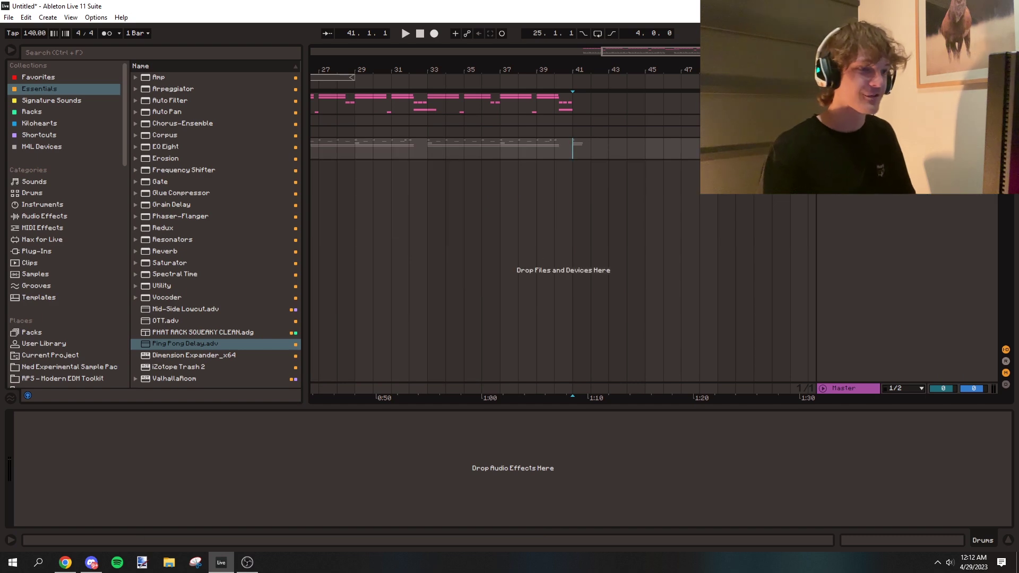
- Return to full screen and play the whole dubstep drop from 23.1.1 past its closing hit at bar 41
{"action": "left_click_drag", "start_coordinate": [619, 75], "coordinate": [618, 70]}
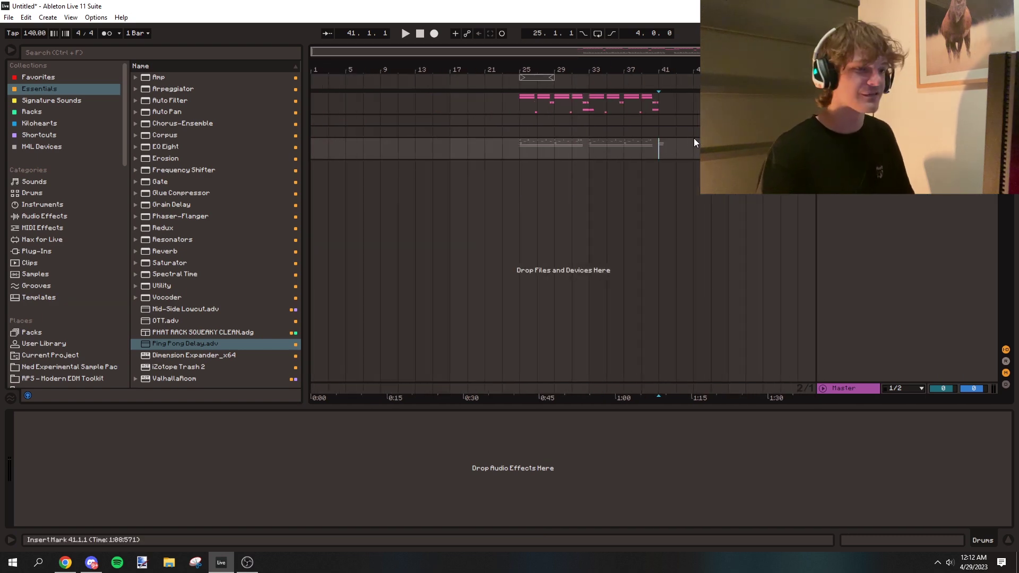
{"action": "left_click", "coordinate": [683, 132]}
{"action": "key", "text": "F11"}
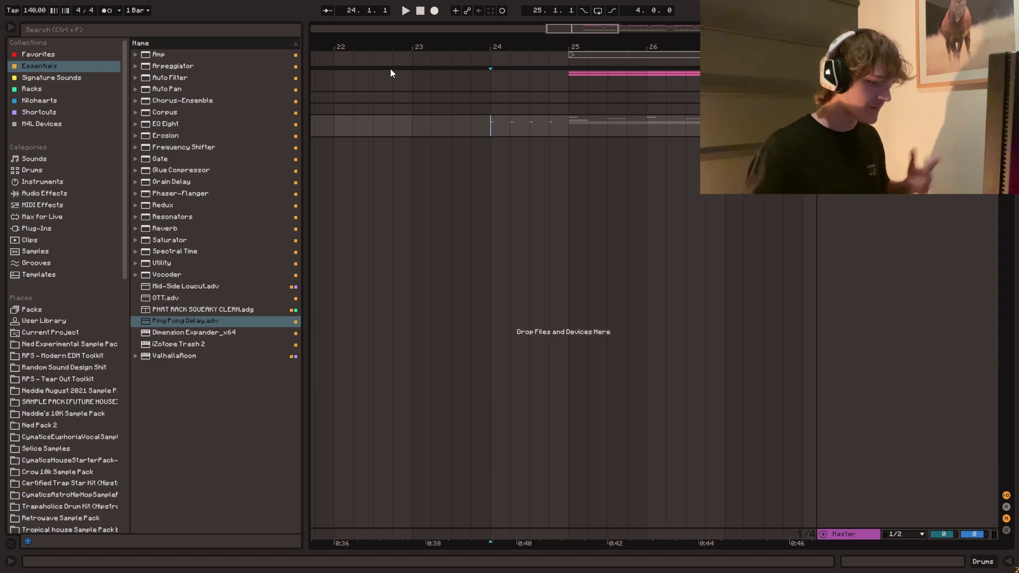
{"action": "left_click", "coordinate": [412, 121]}
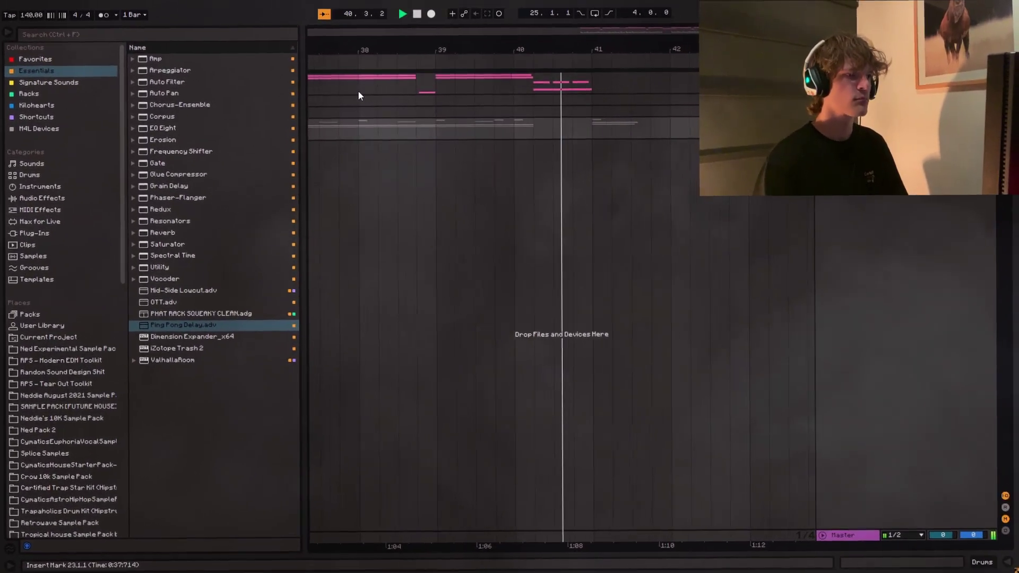
{"action": "left_click", "coordinate": [325, 9]}
{"action": "left_click_drag", "start_coordinate": [657, 45], "coordinate": [657, 6]}
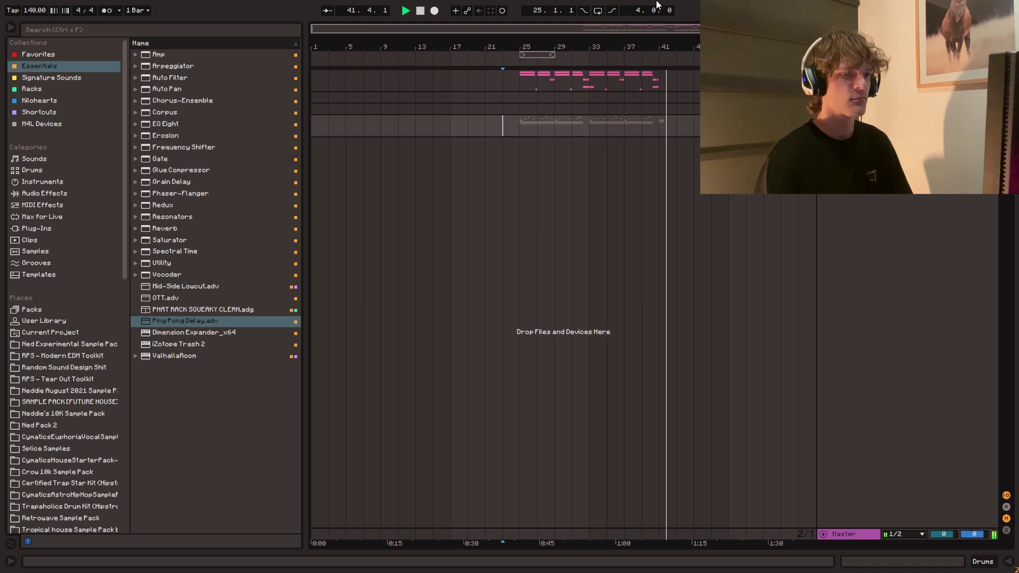
{"action": "left_click", "coordinate": [688, 110]}
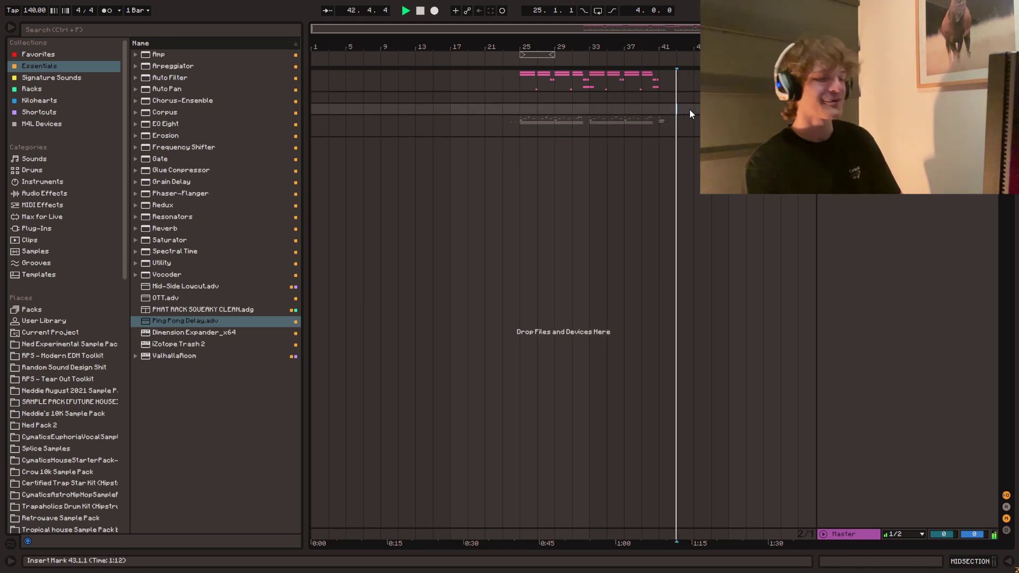
{"action": "key", "text": "space"}
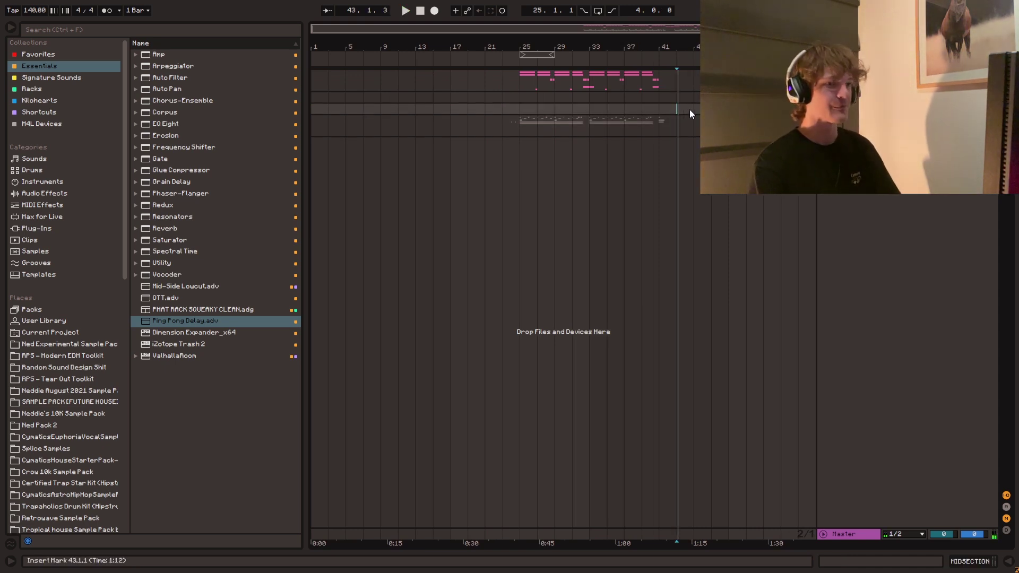